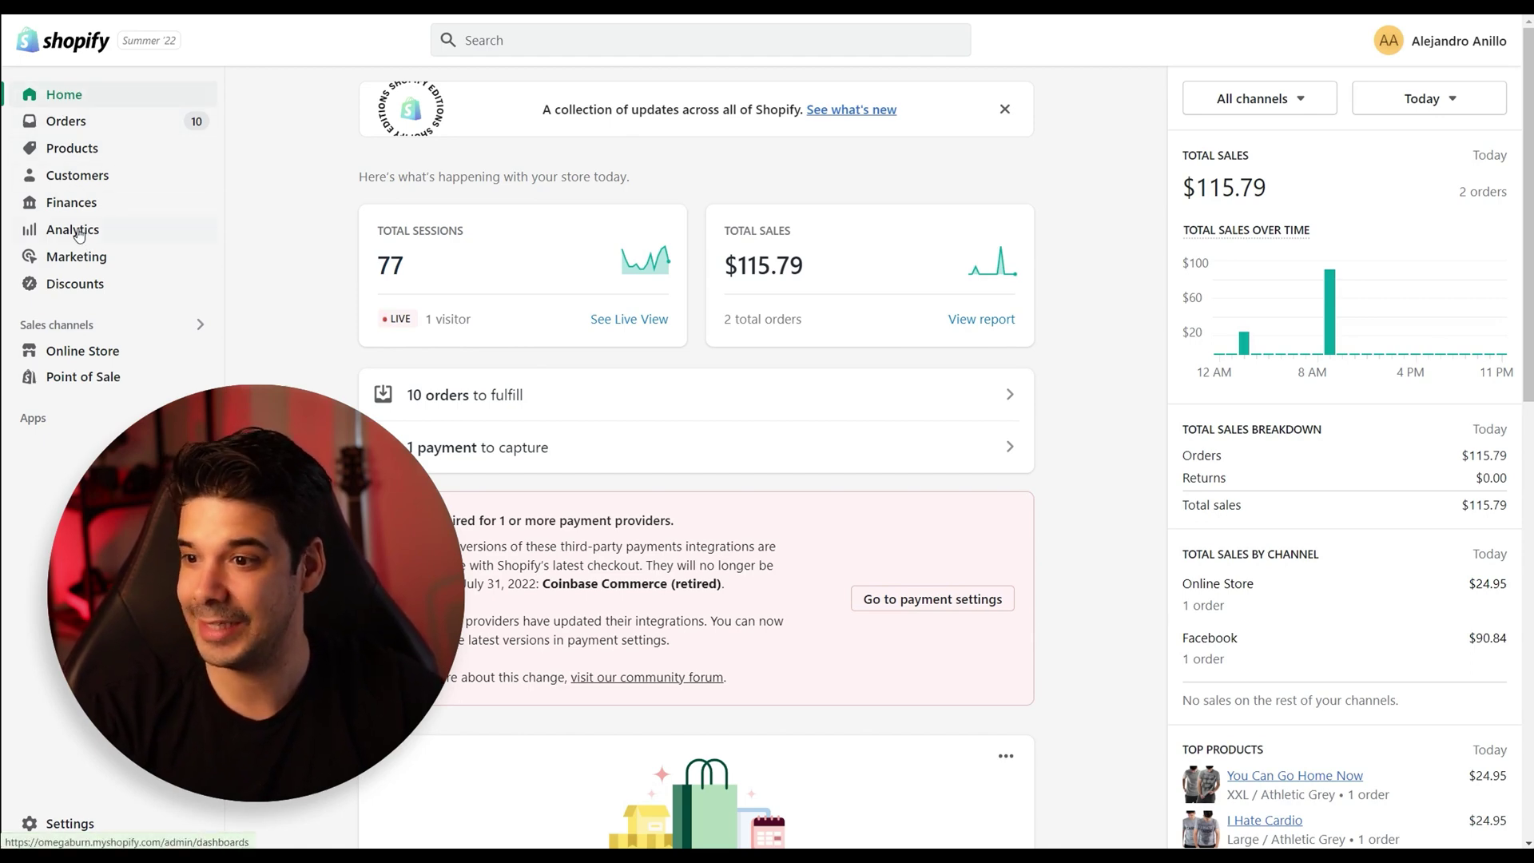
- Start creating a new marketing automation and look through the available automation templates
left_click(80, 257)
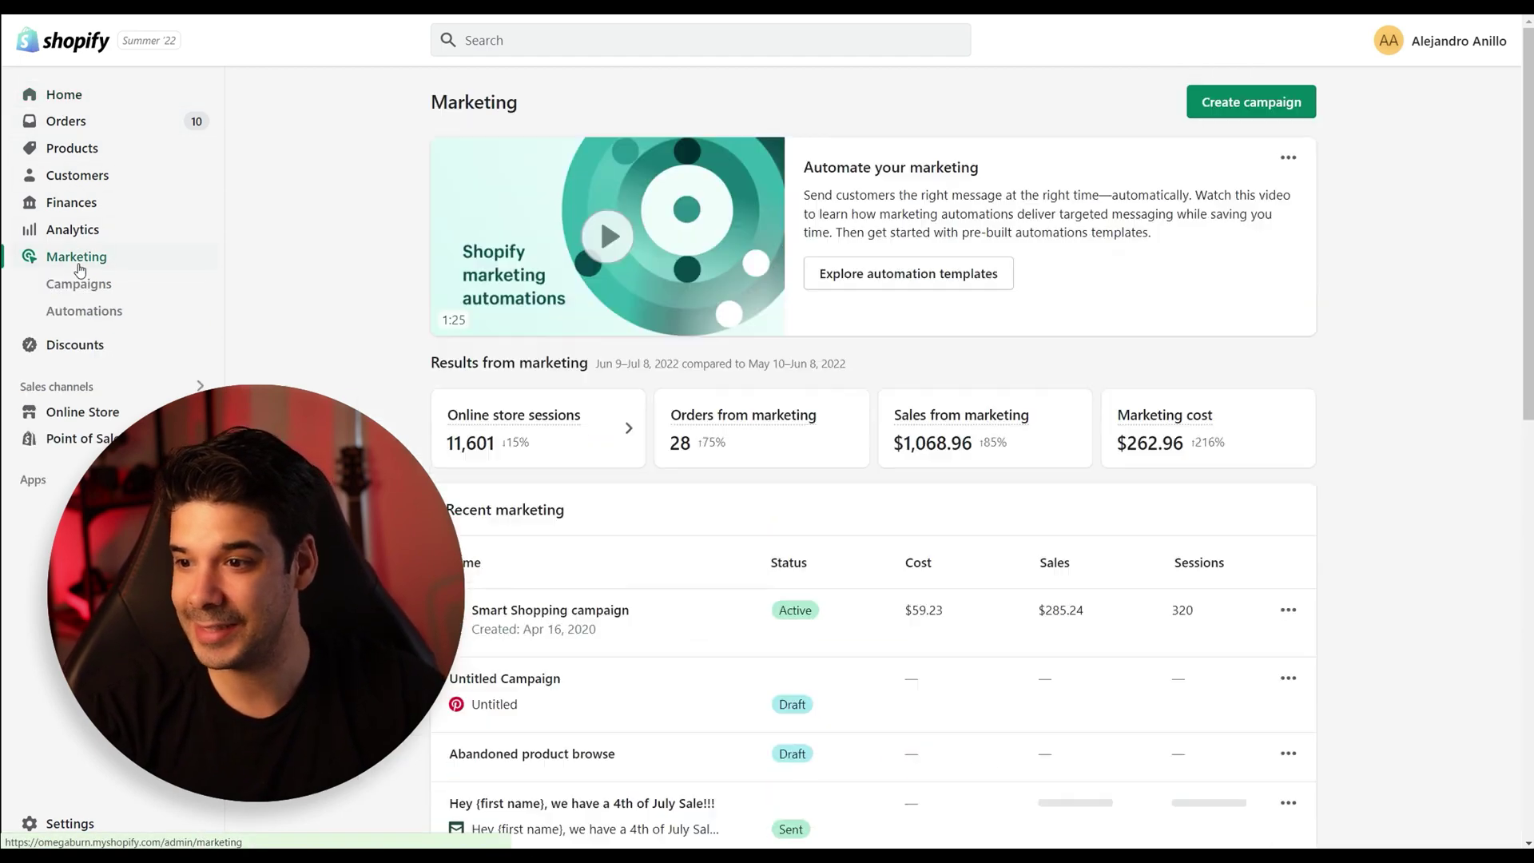
left_click(103, 317)
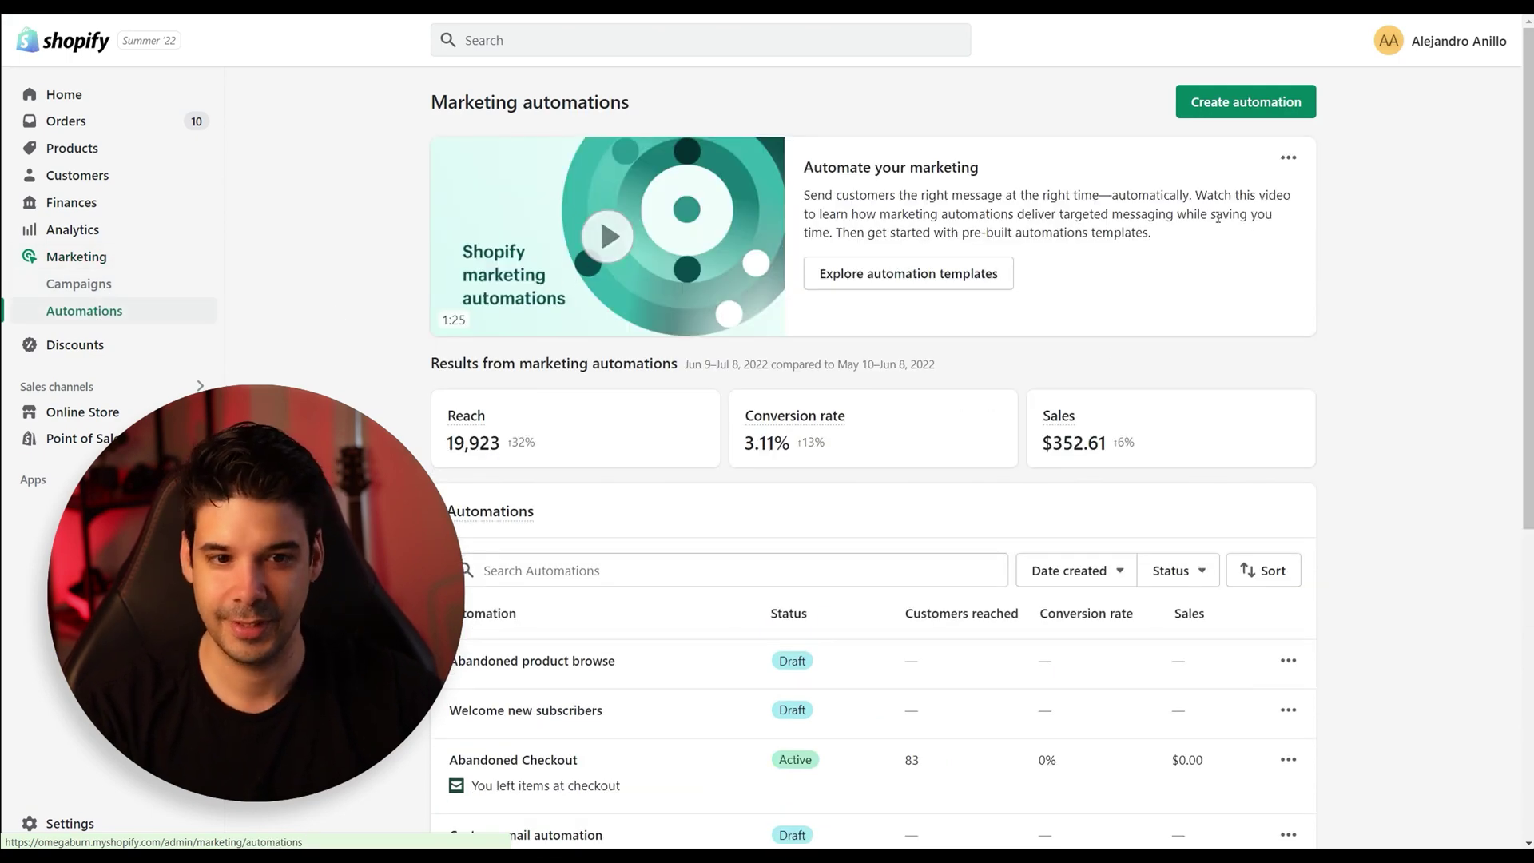
left_click(1246, 104)
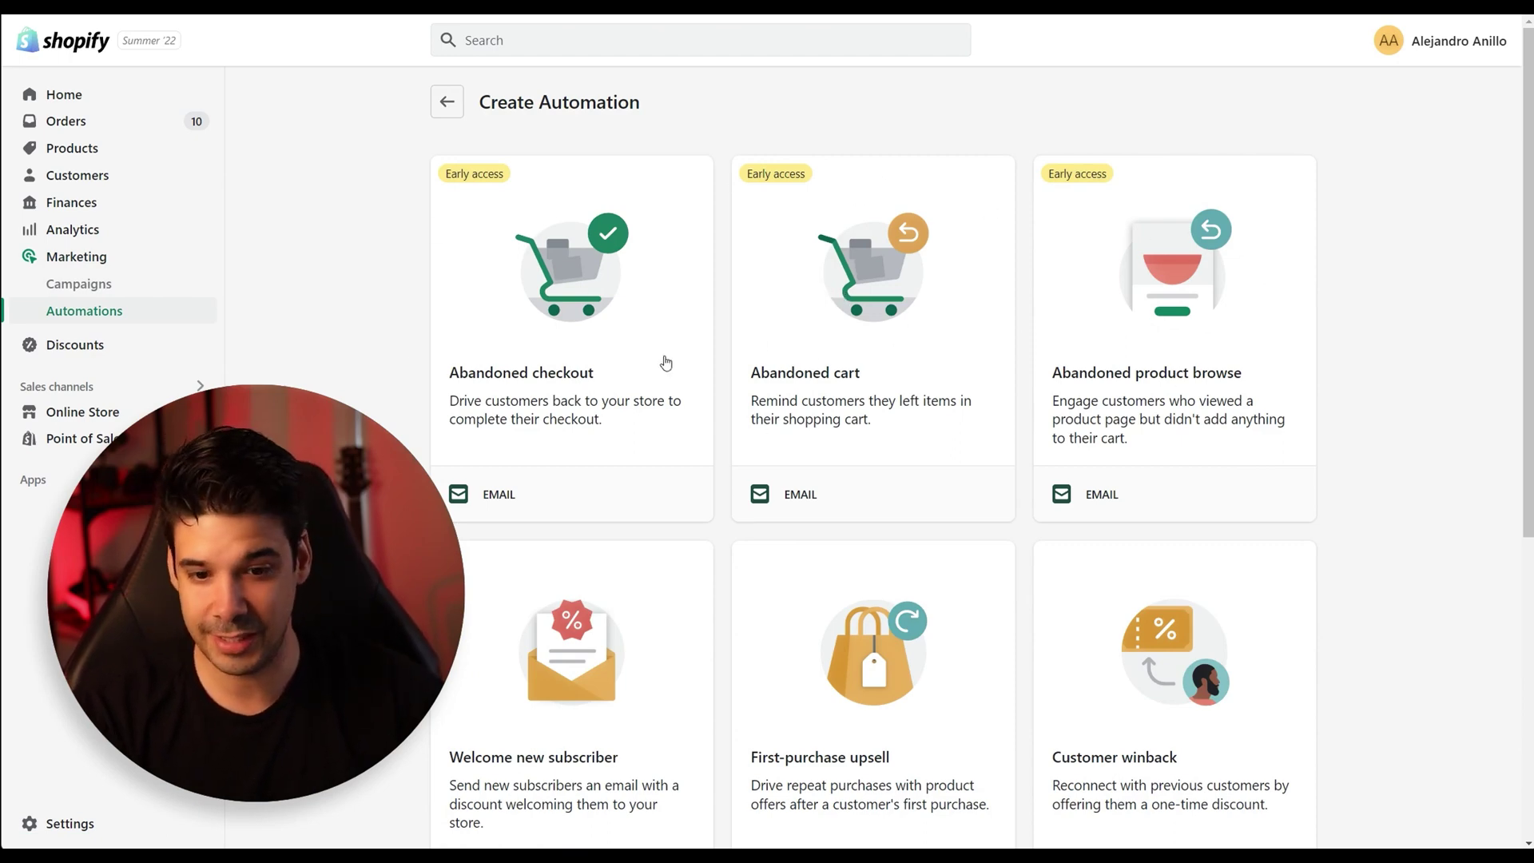
scroll(665, 363, "down", 5)
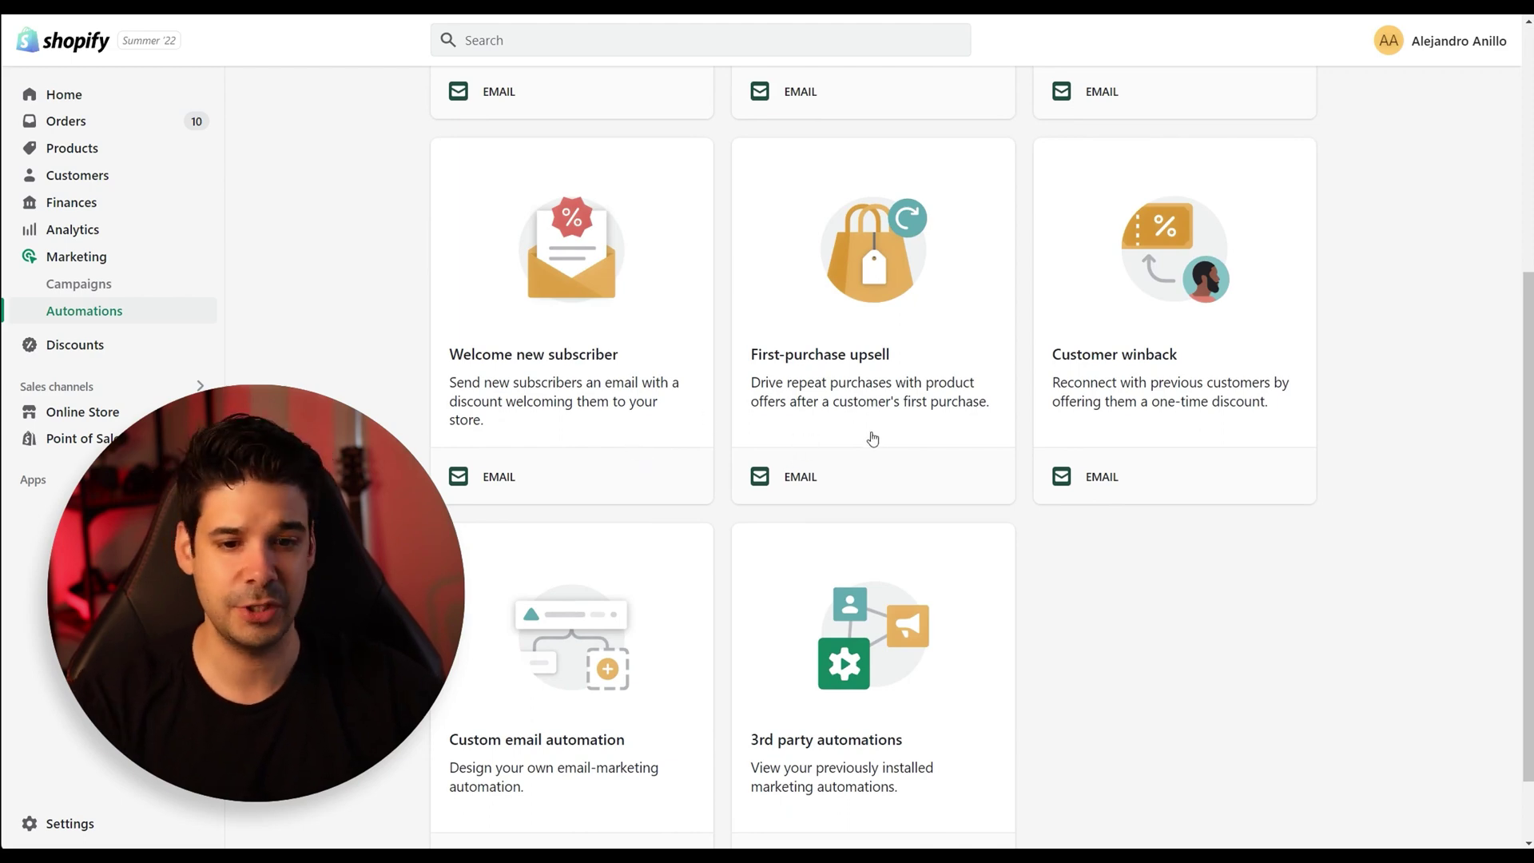
scroll(1526, 463, "up", 2)
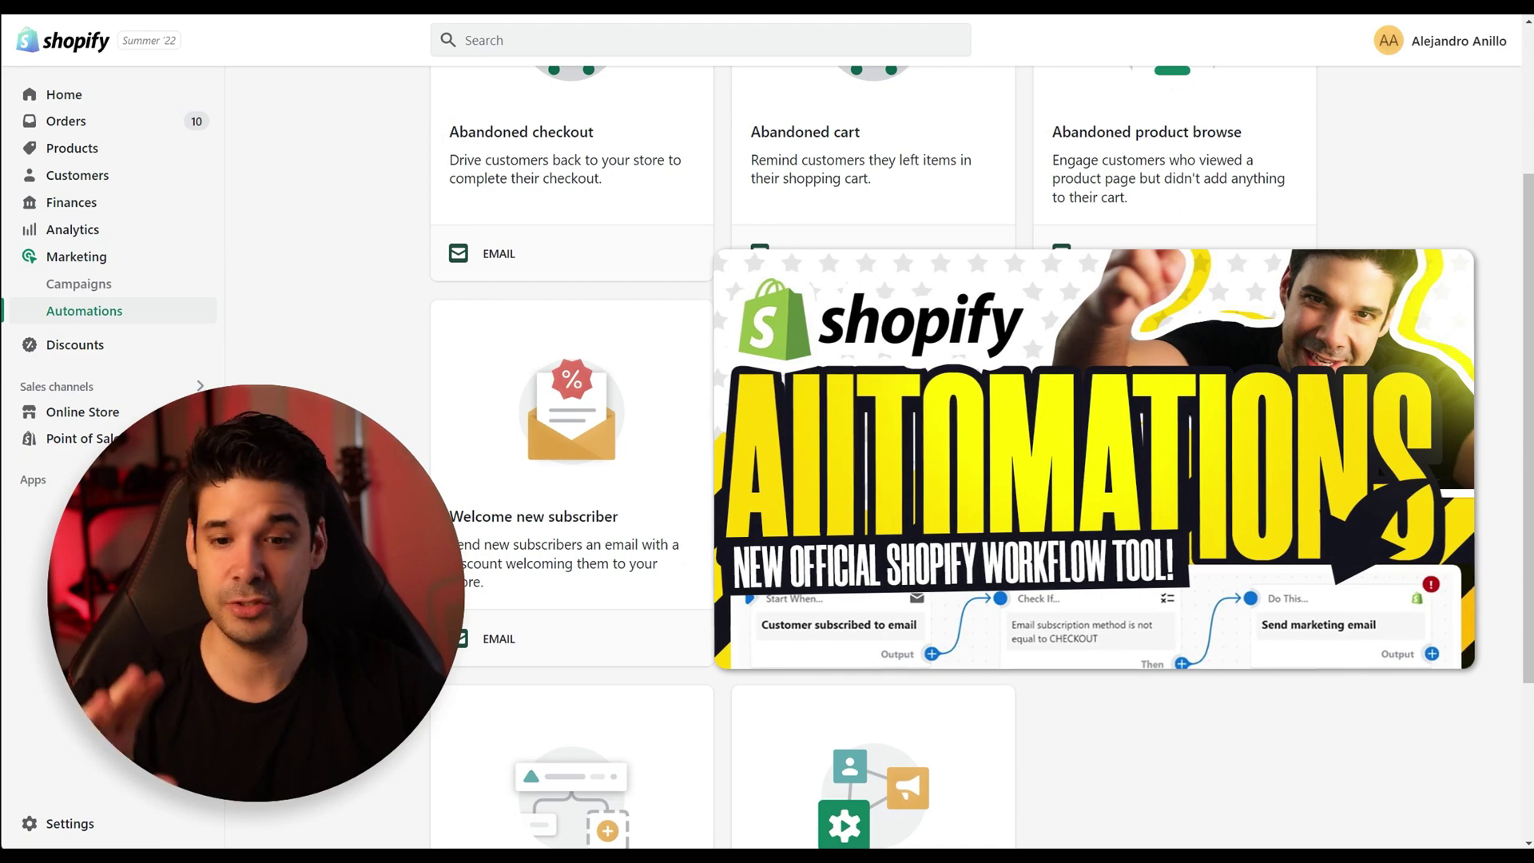
scroll(1277, 525, "up", 3)
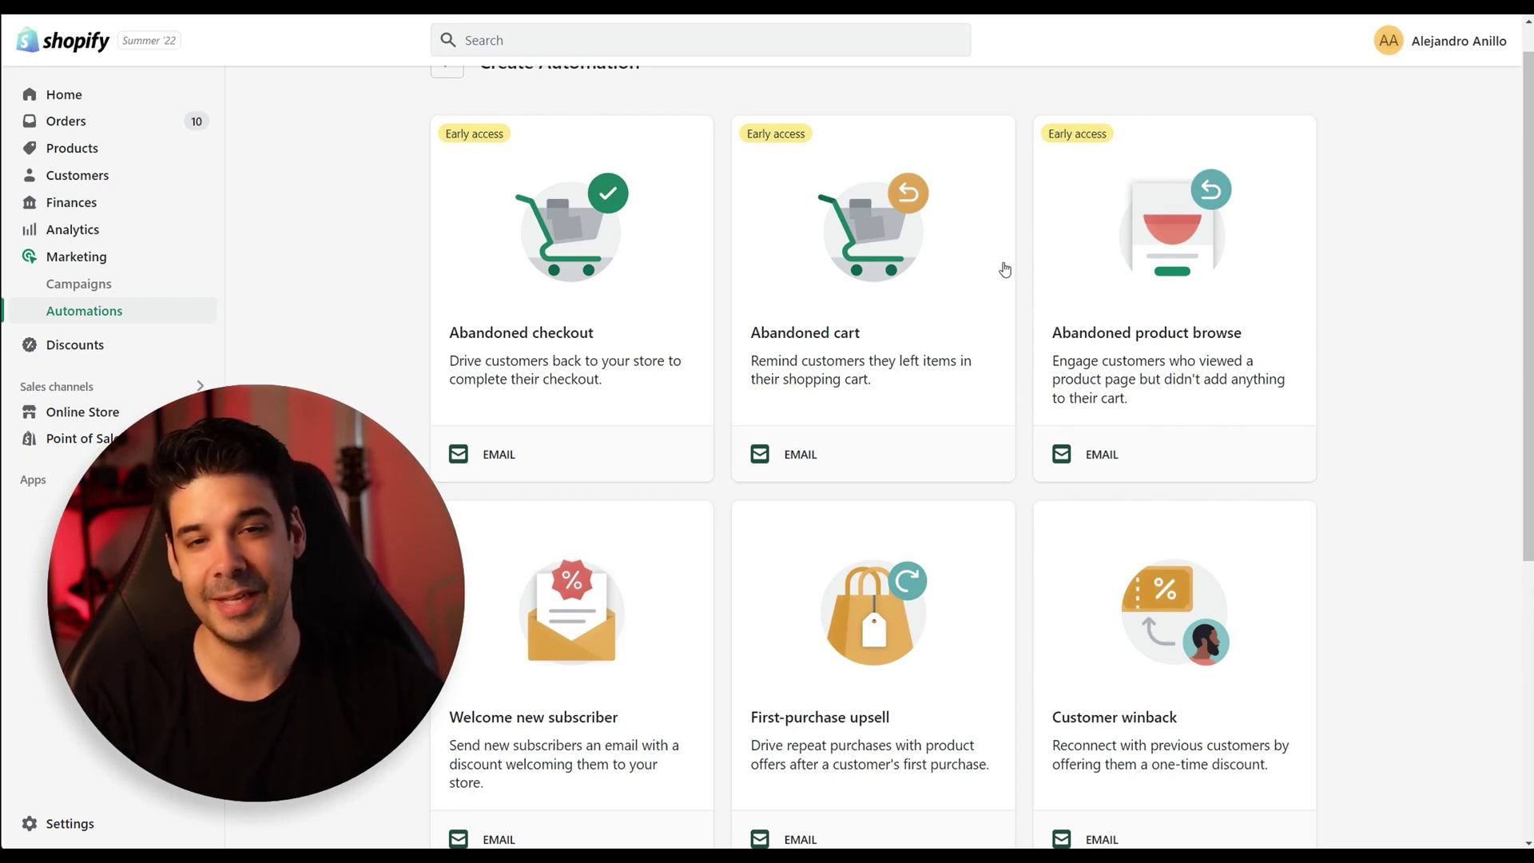
- Review the Abandoned cart template's workflow preview and create a workflow from it
left_click(859, 253)
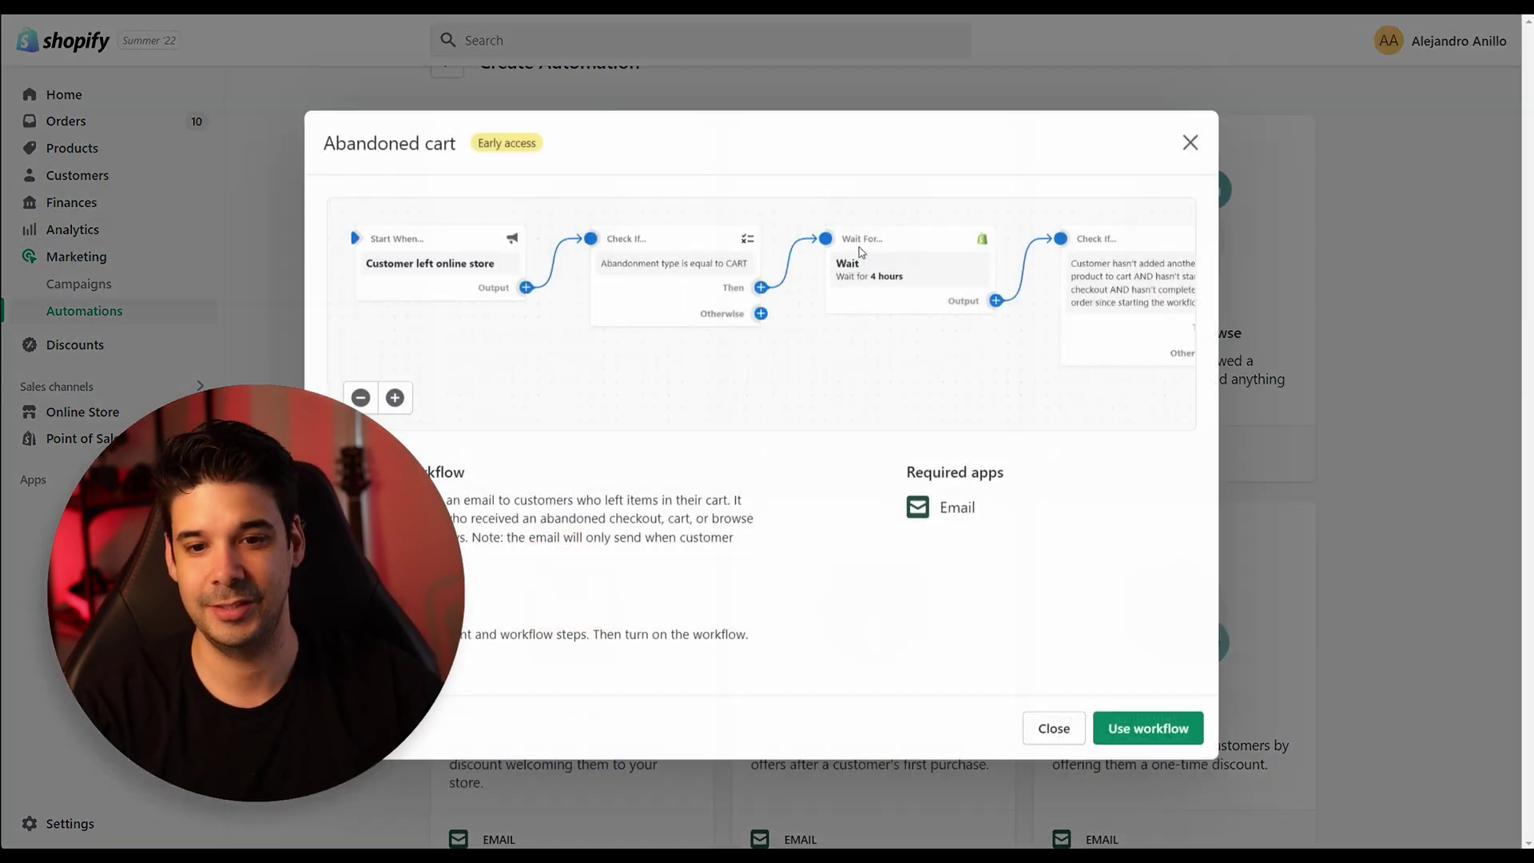
scroll(971, 316, "right", 6)
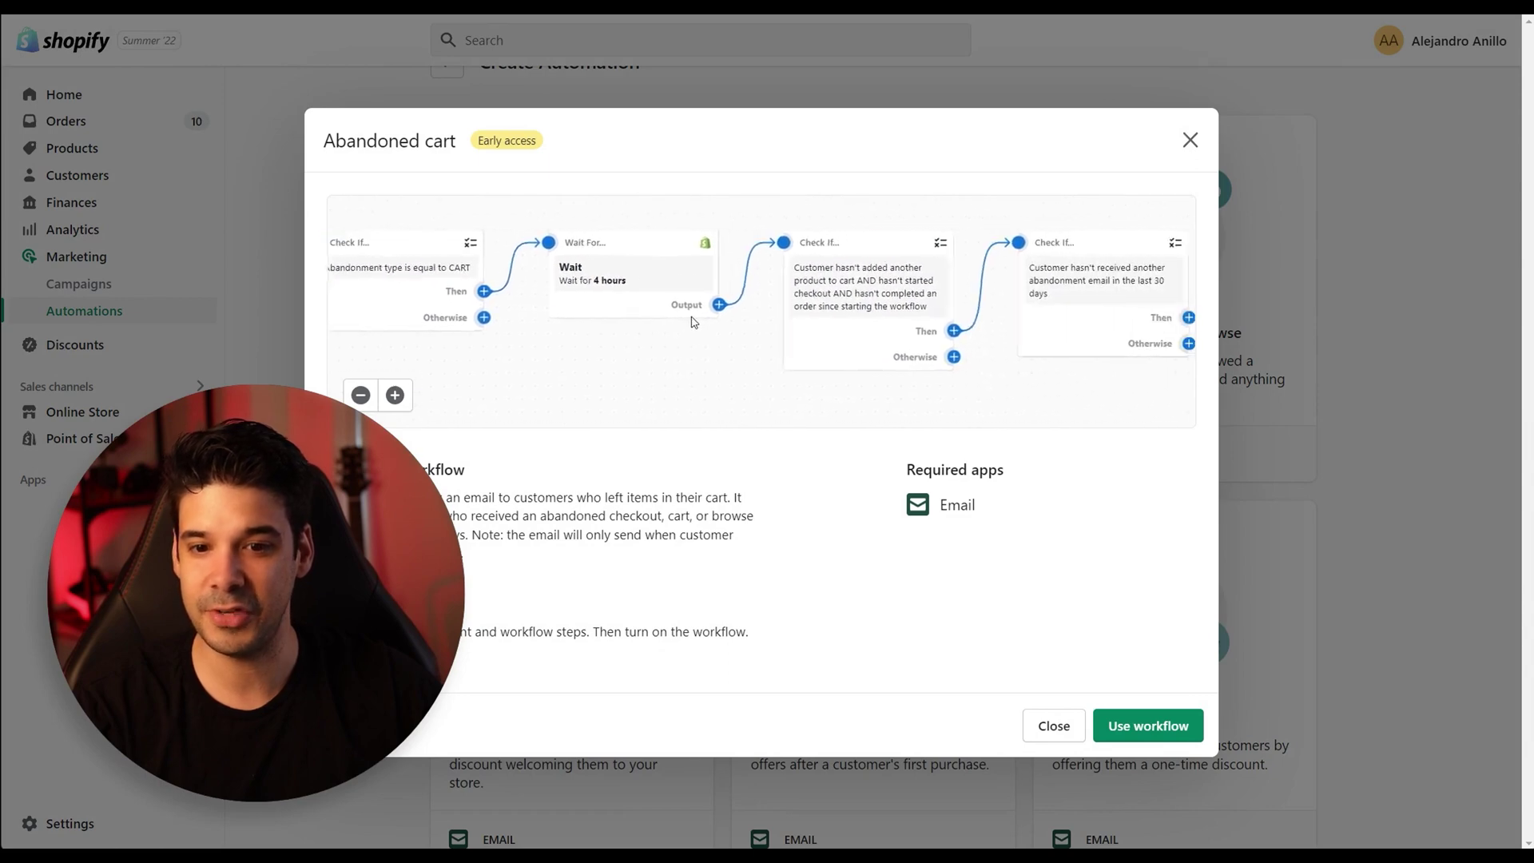
scroll(719, 320, "right", 3)
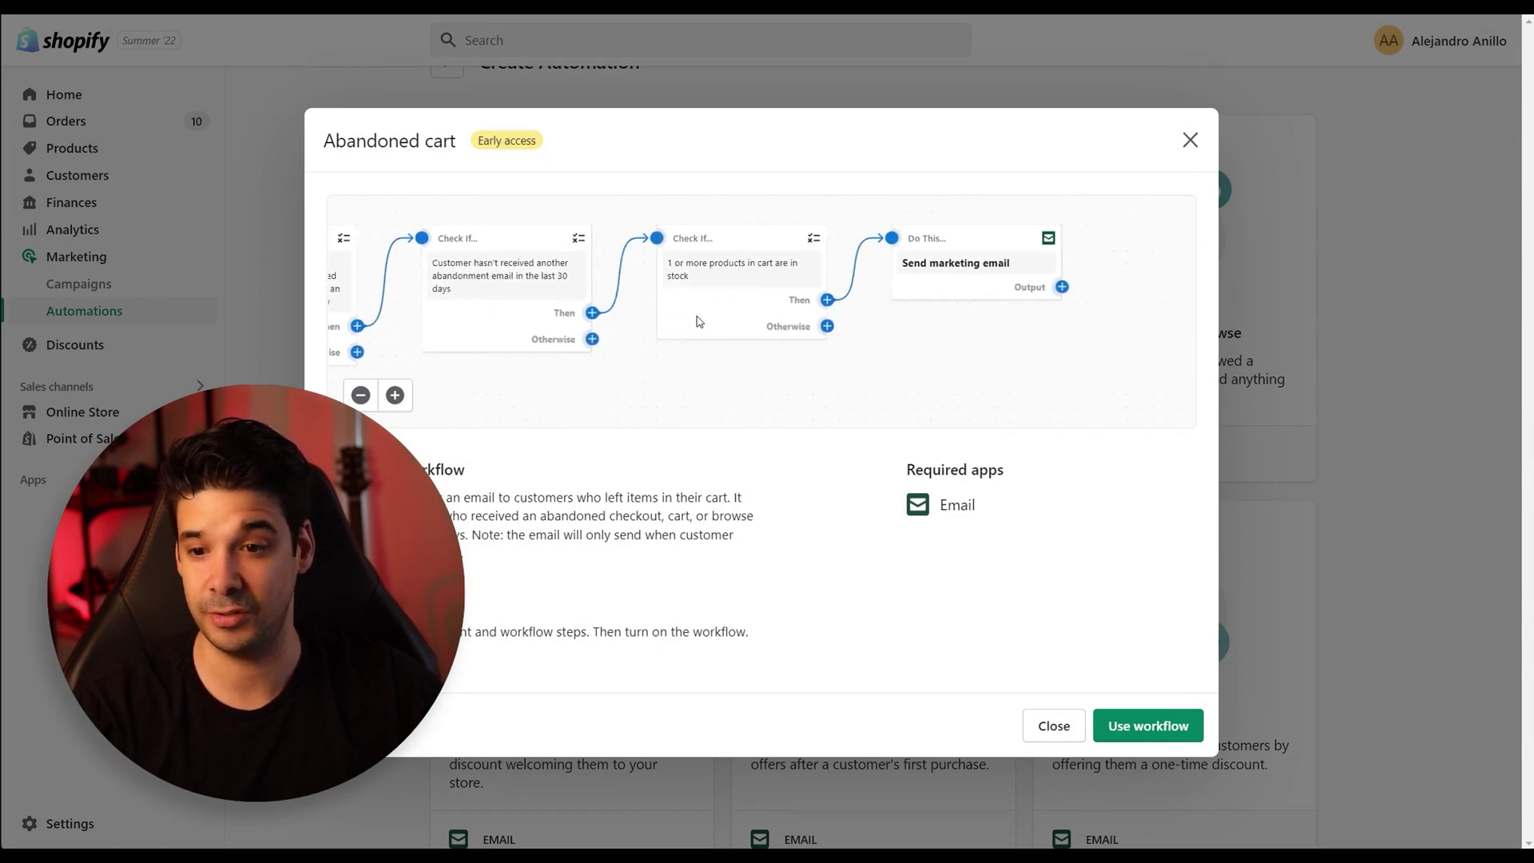
scroll(696, 318, "left", 3)
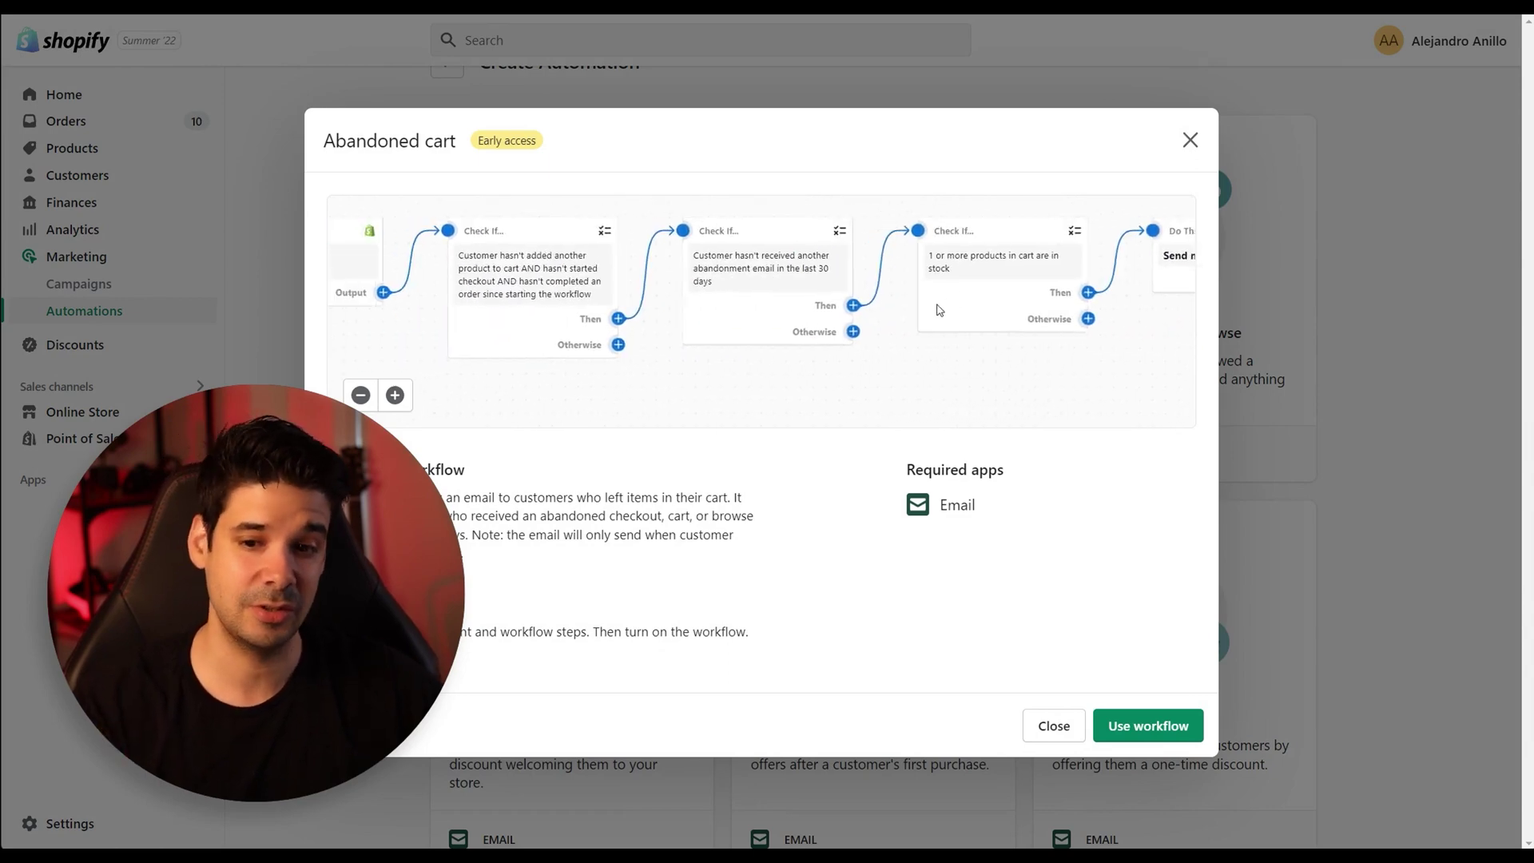
scroll(790, 293, "left", 1)
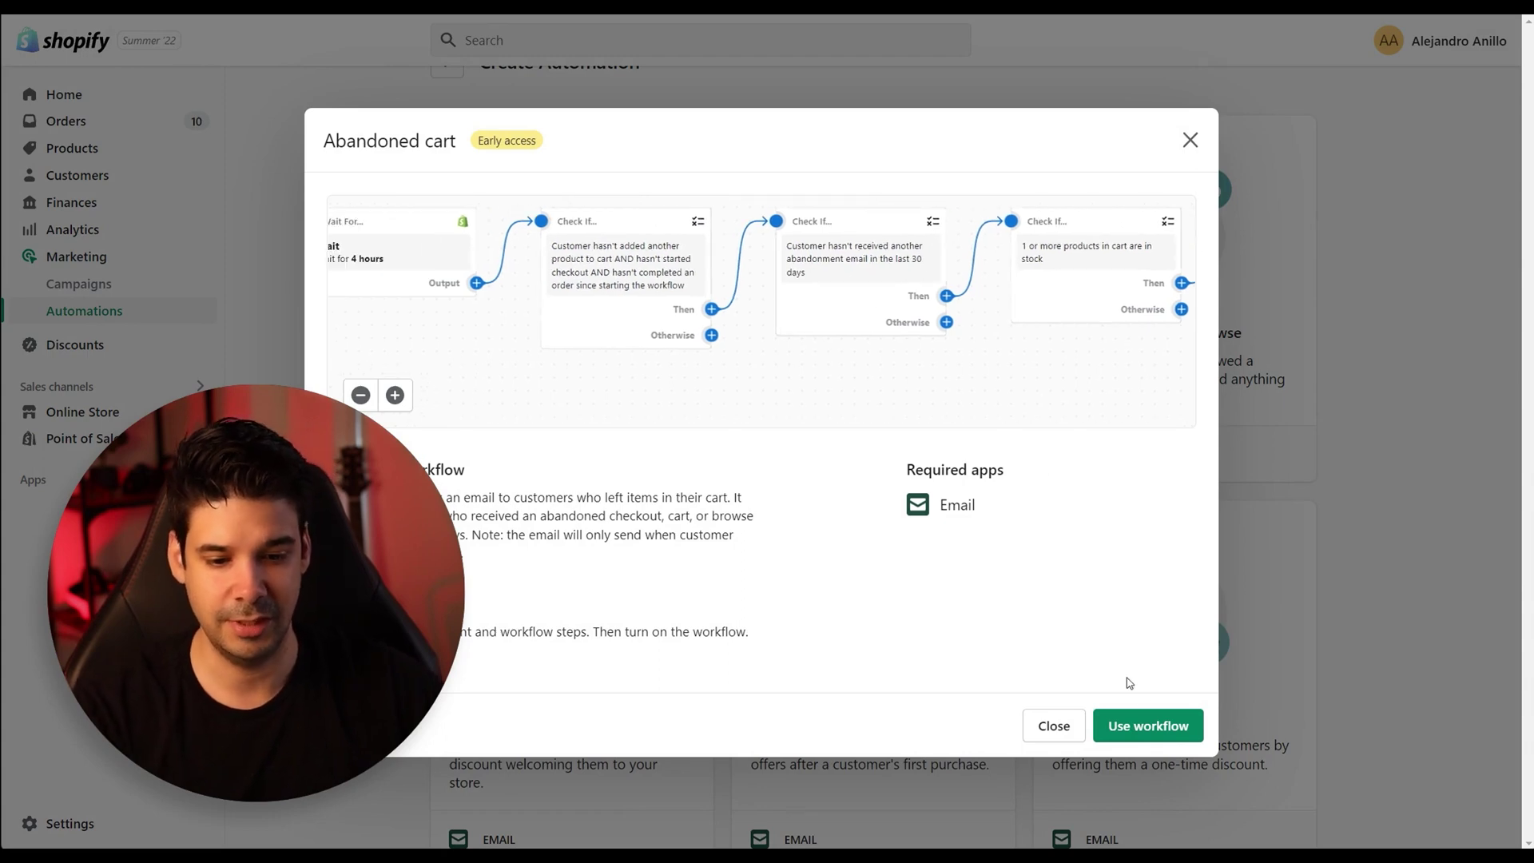
left_click(1147, 726)
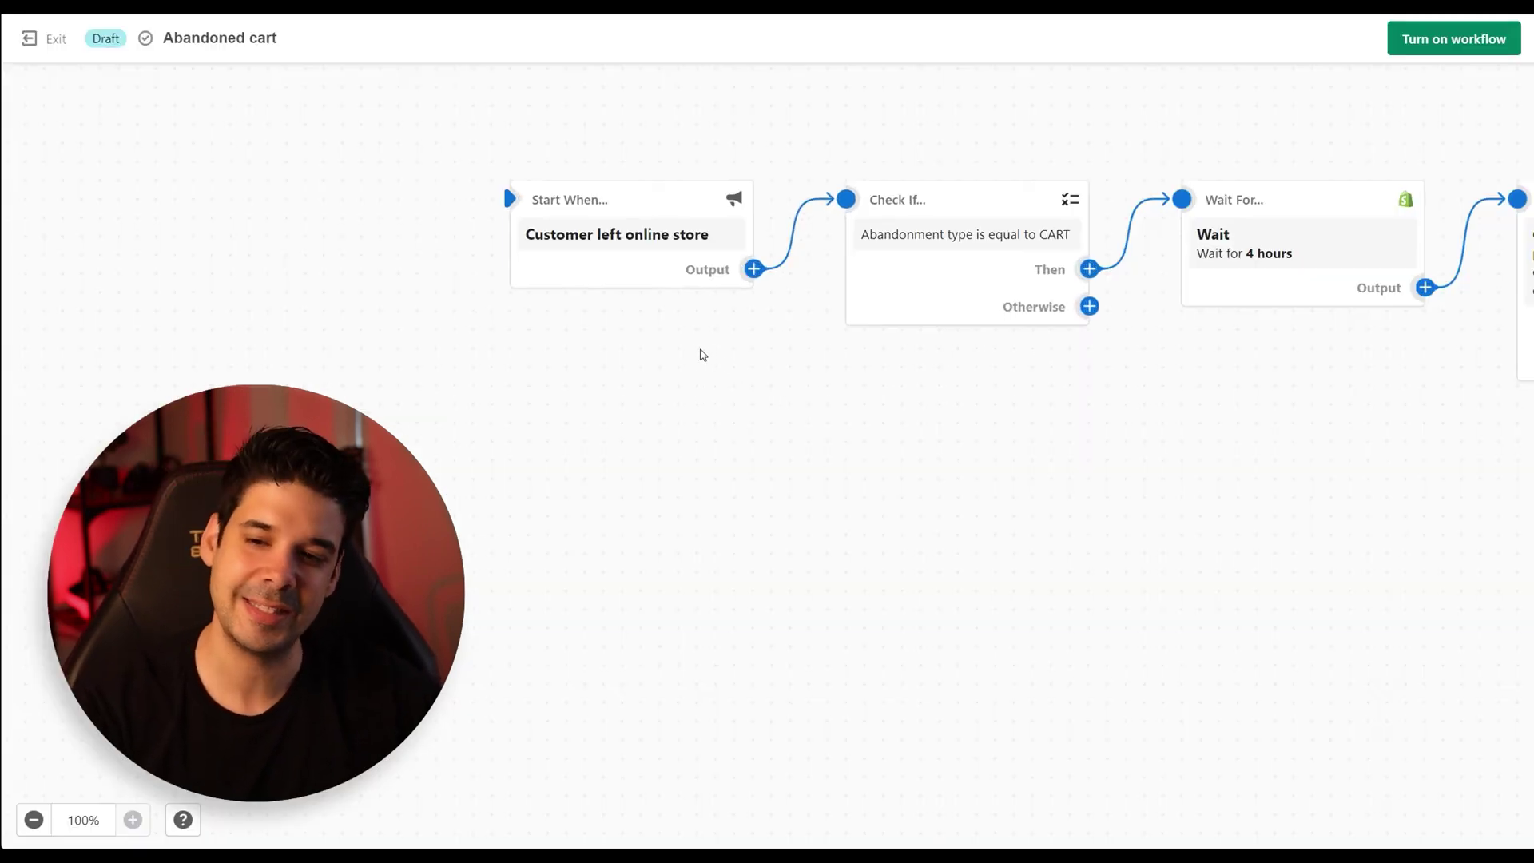
- Open the workflow's "Customer left online store" trigger, read its description and close its details
mouse_move(637, 252)
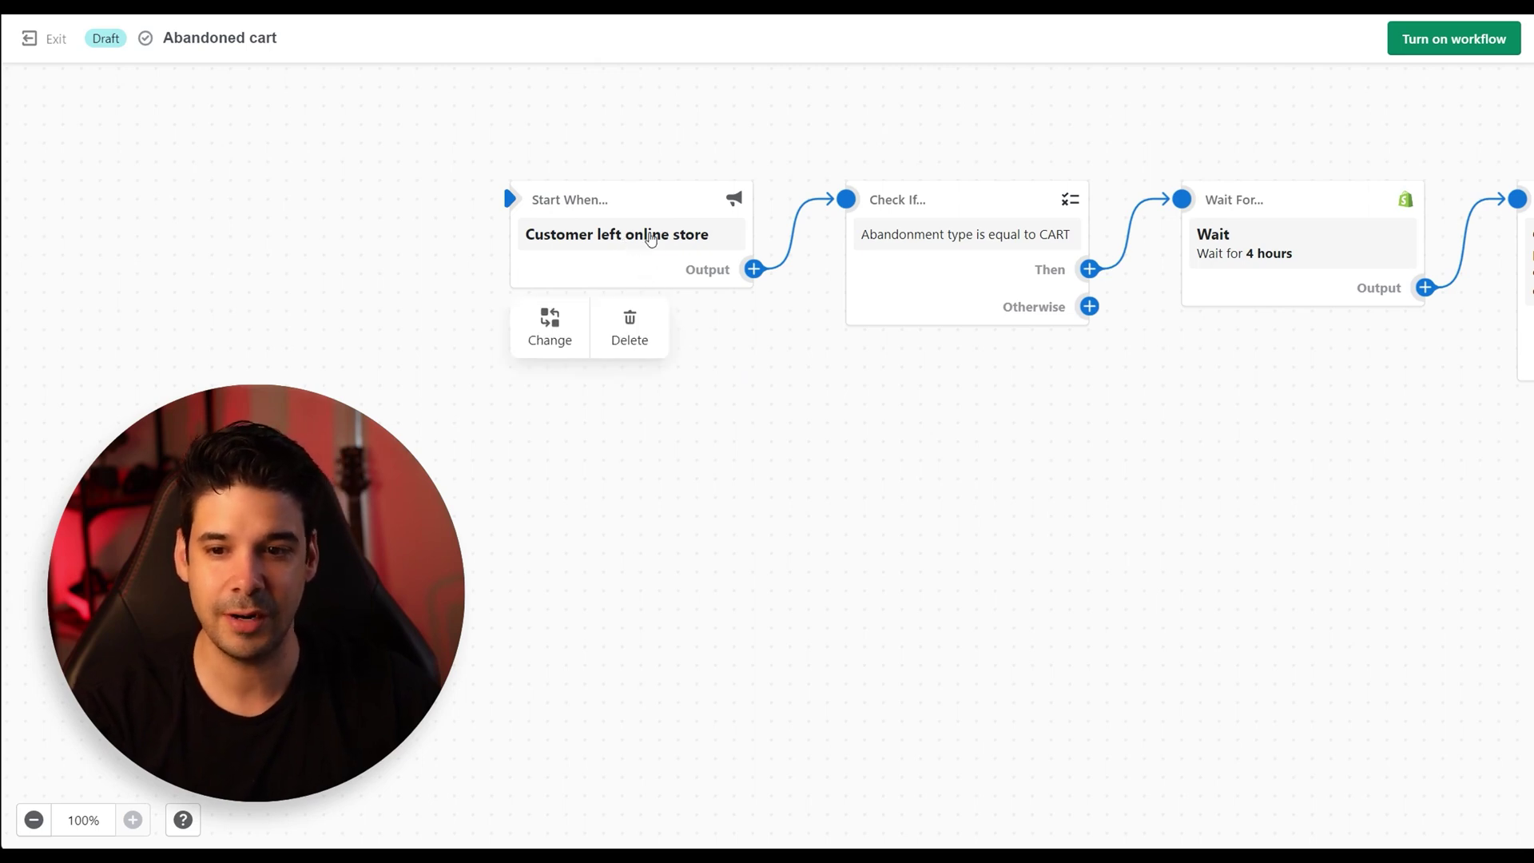
left_click(652, 238)
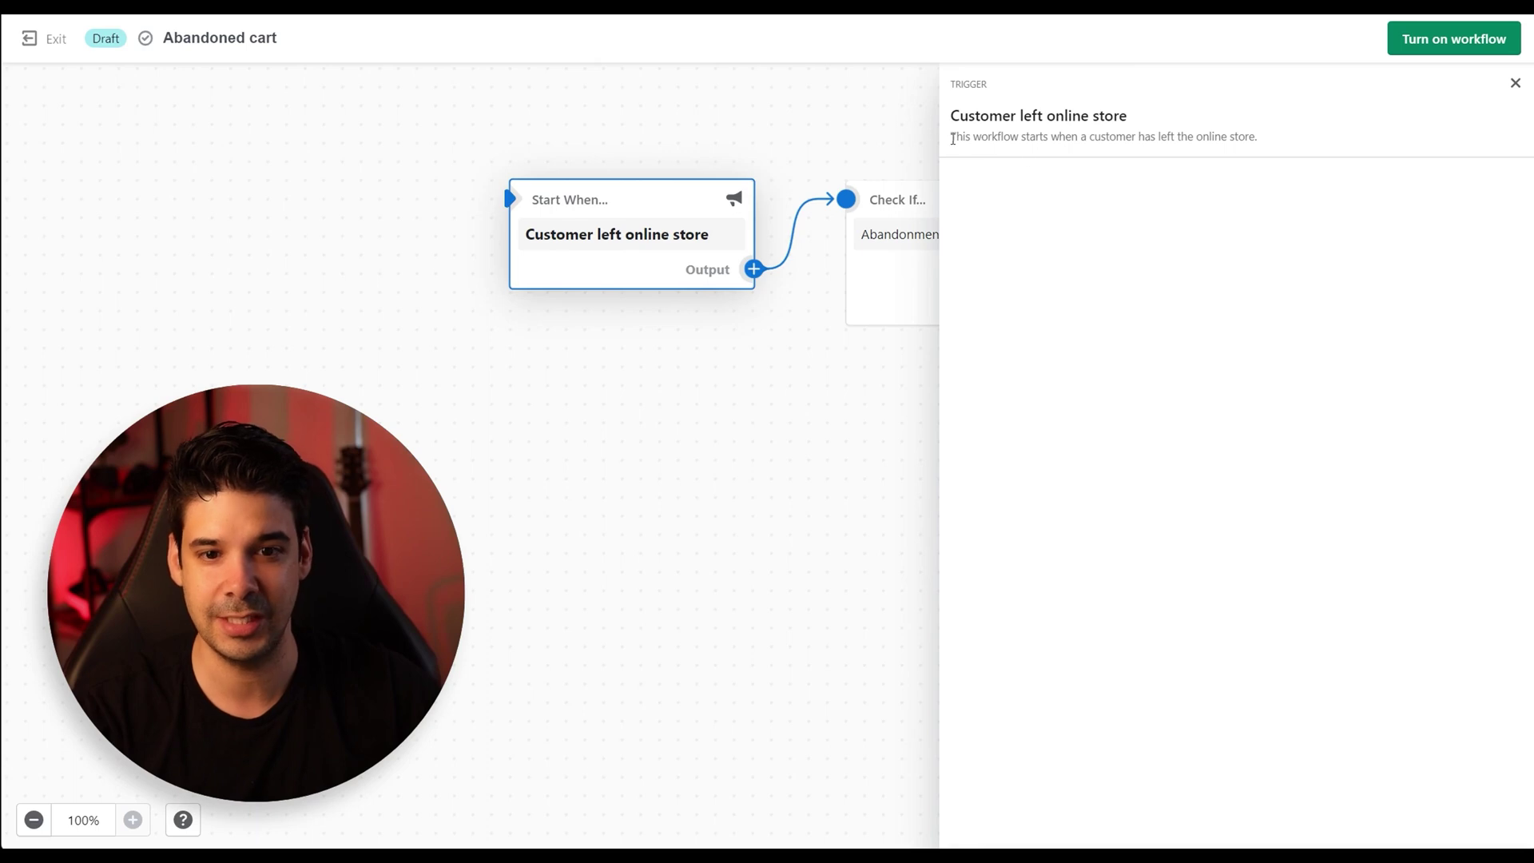
left_click_drag(976, 138, 1244, 152)
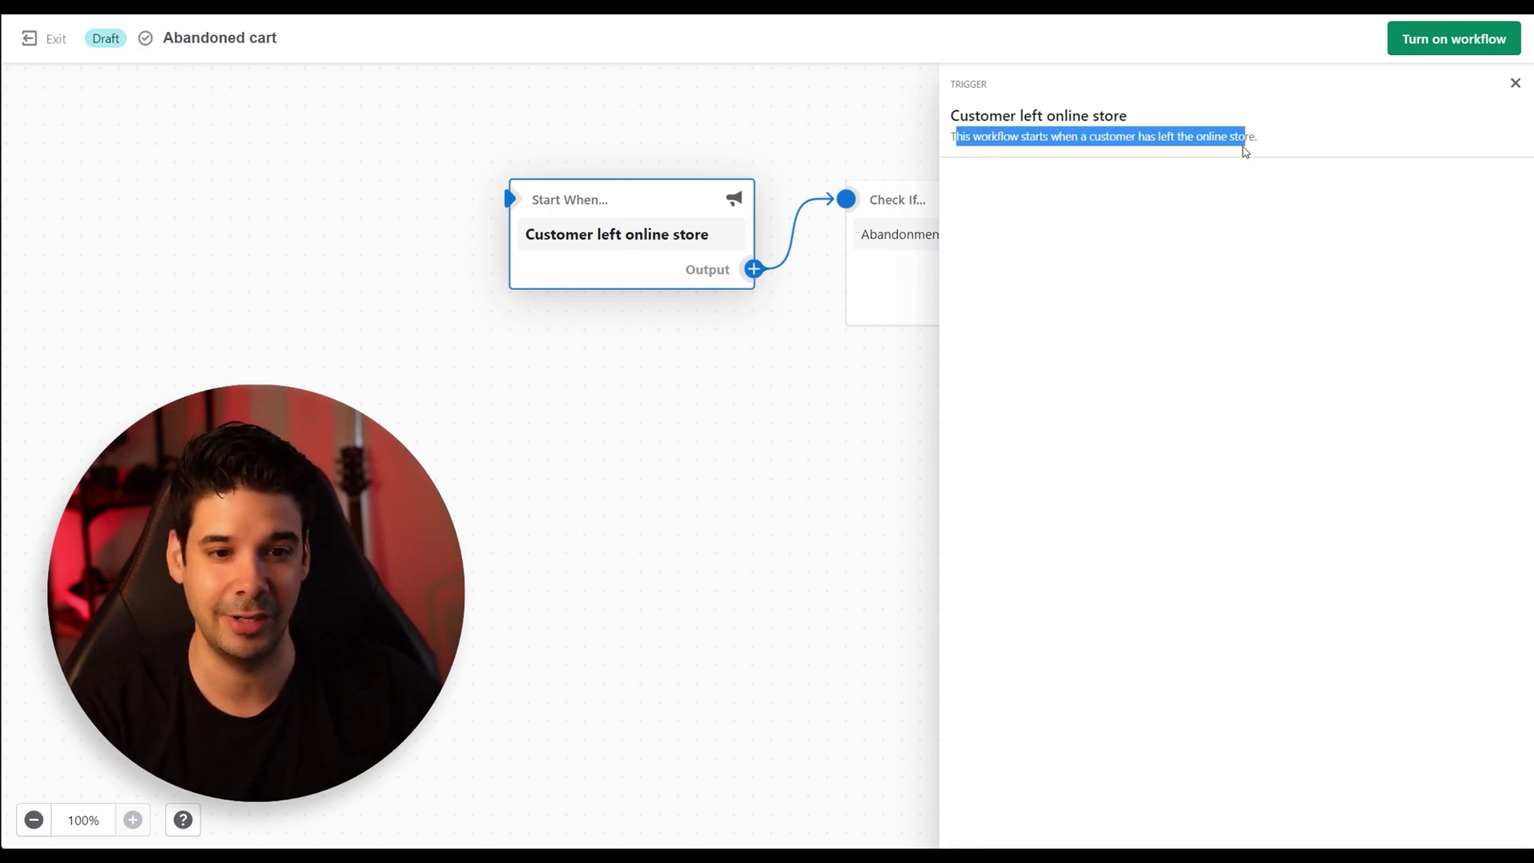
left_click(774, 370)
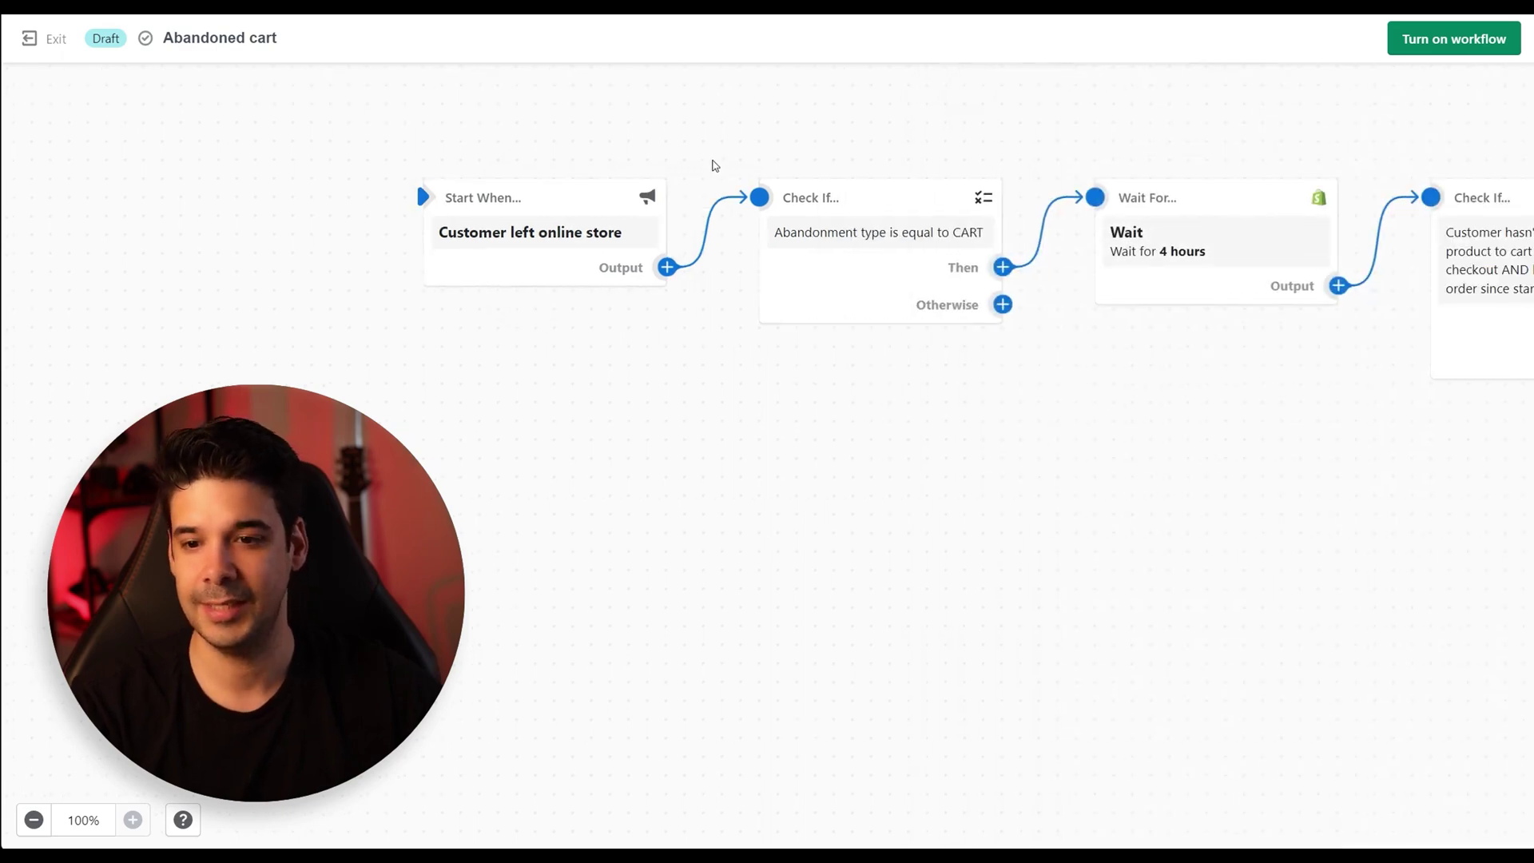
left_click(523, 233)
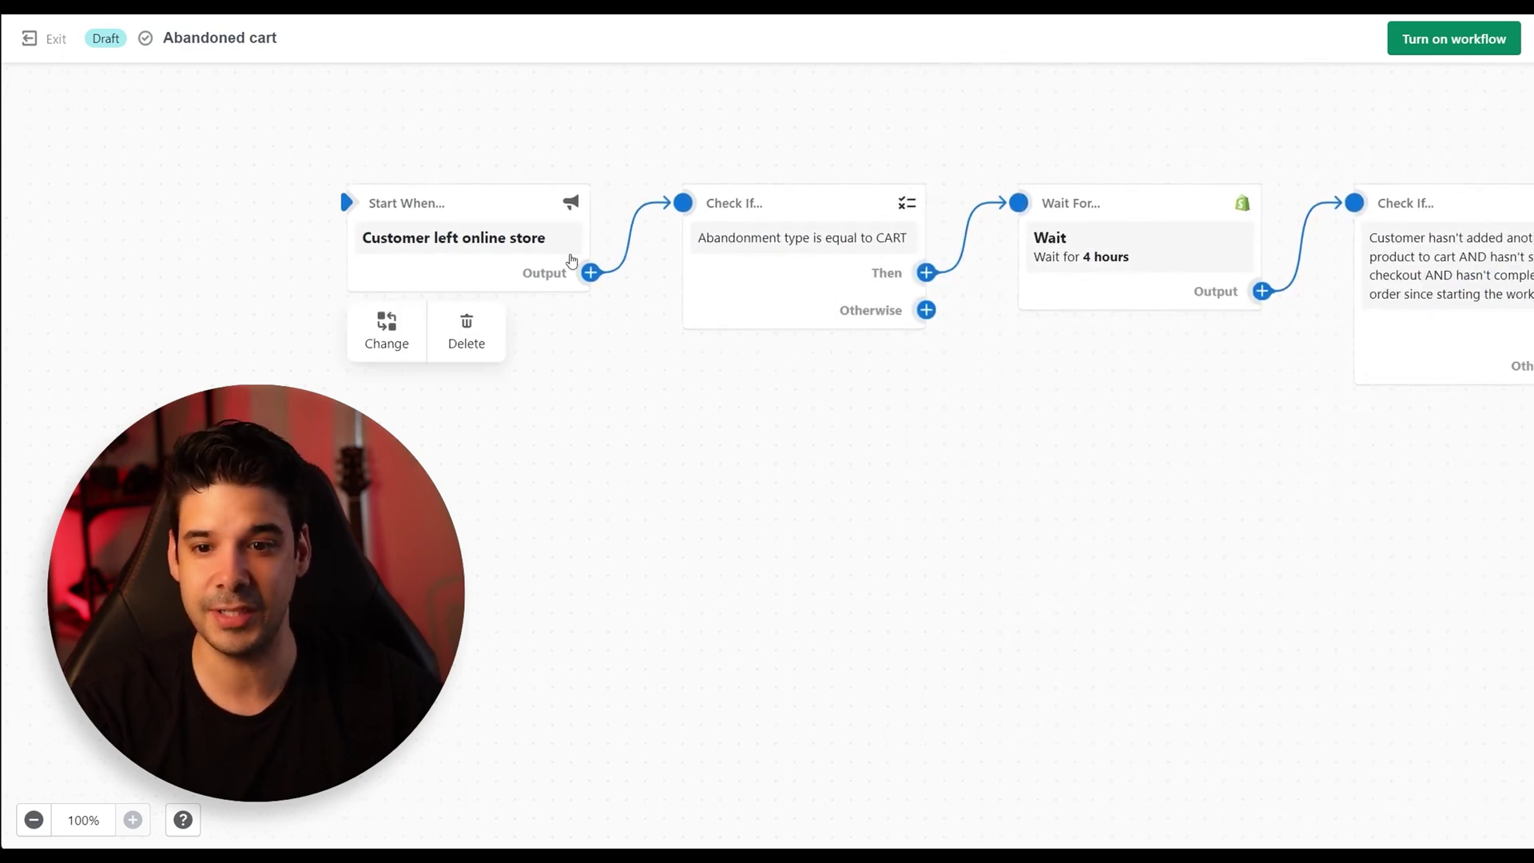
- Inspect the value choices for the abandonment type in the workflow's first condition without changing it
mouse_move(757, 296)
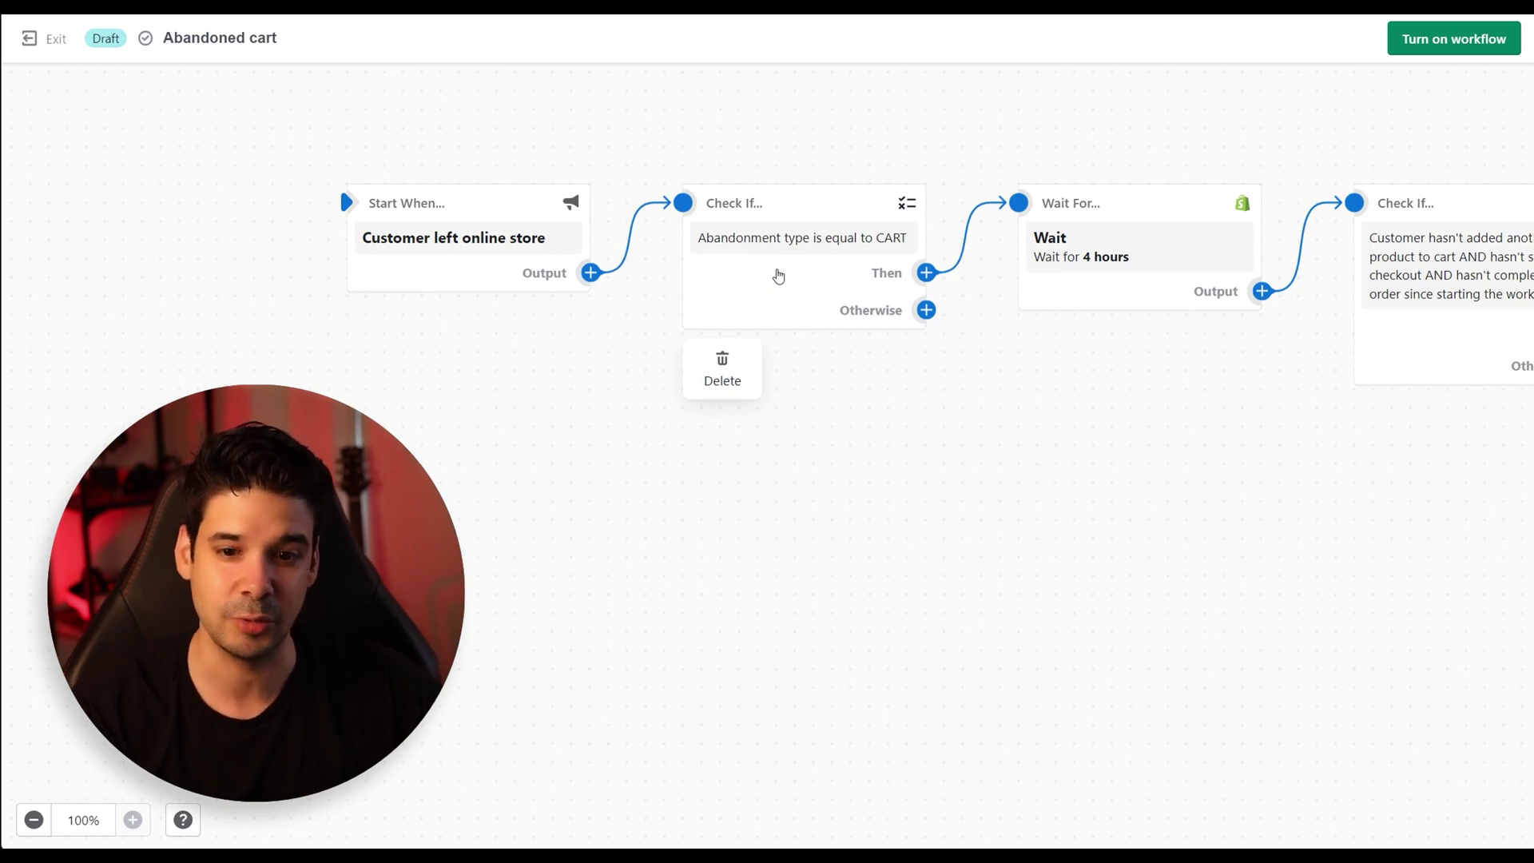
left_click(778, 275)
left_click(706, 592)
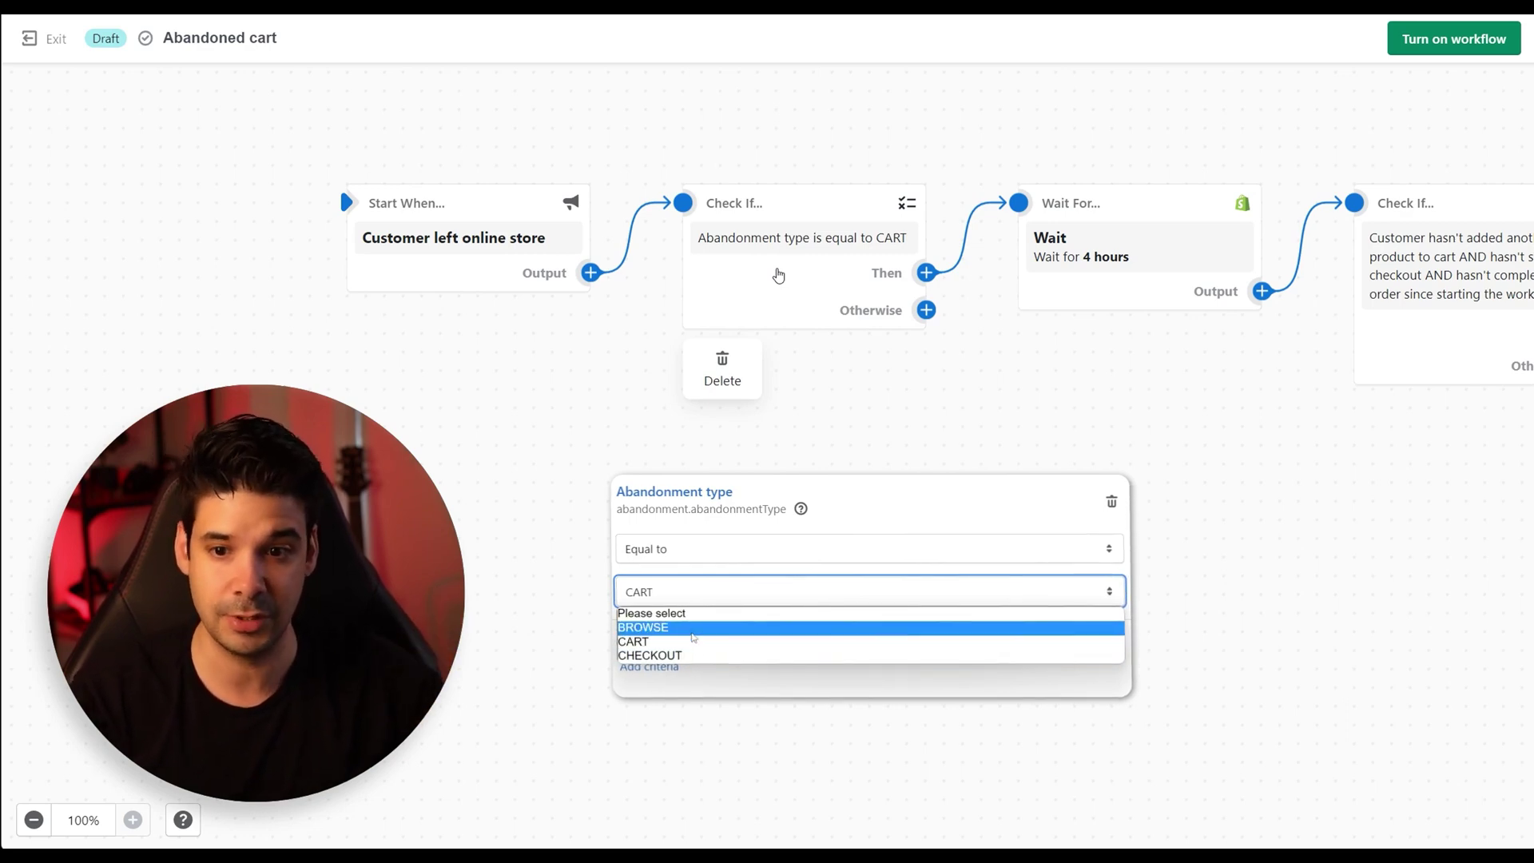
left_click(784, 275)
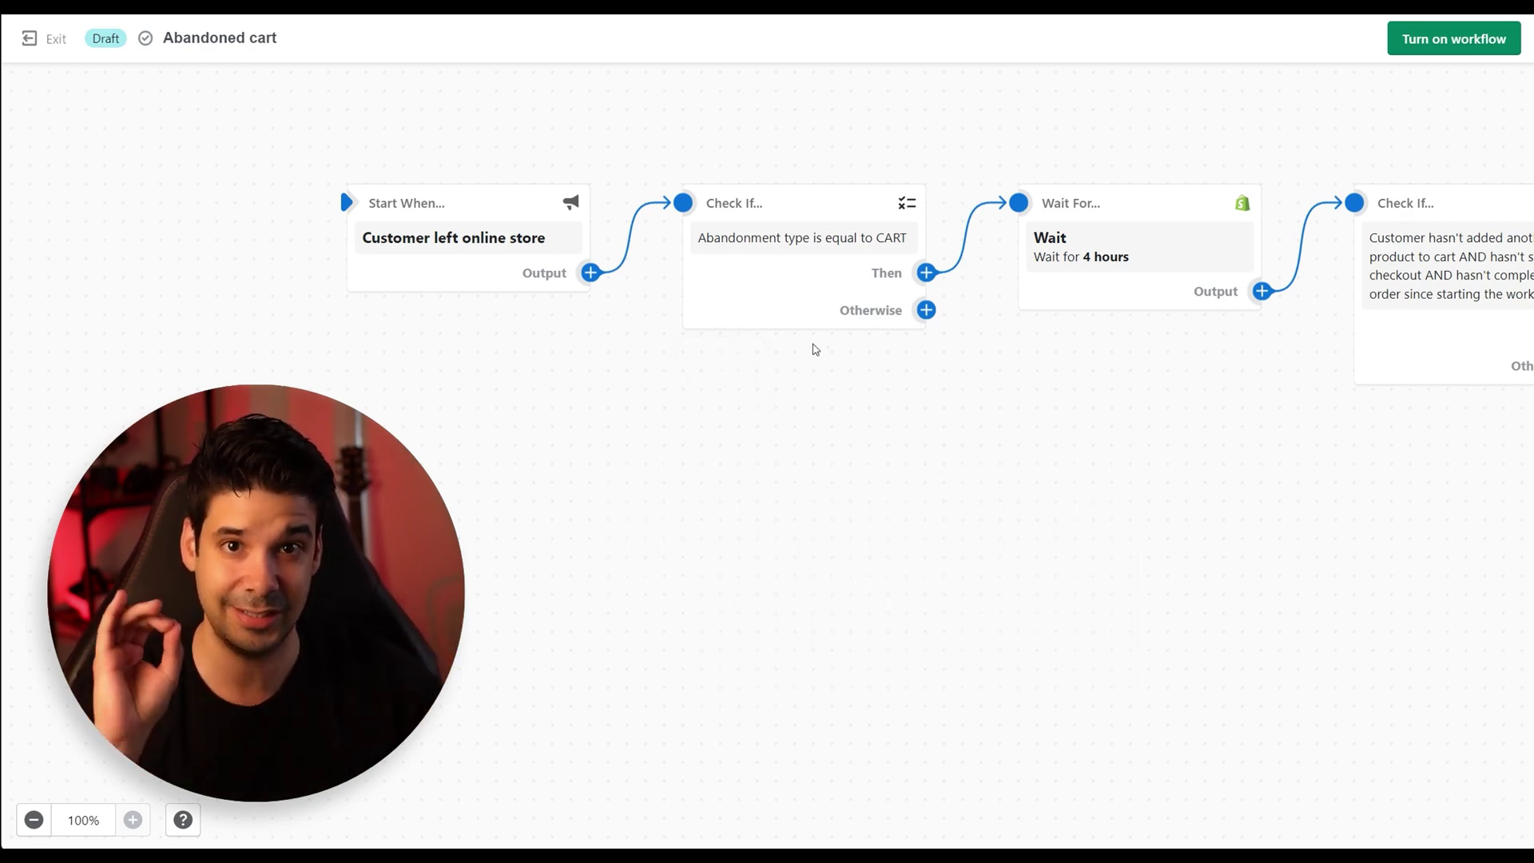
- Examine the Wait step and the following condition about customer activity since the workflow started
left_click_drag(895, 418, 732, 402)
left_click(651, 236)
left_click(927, 295)
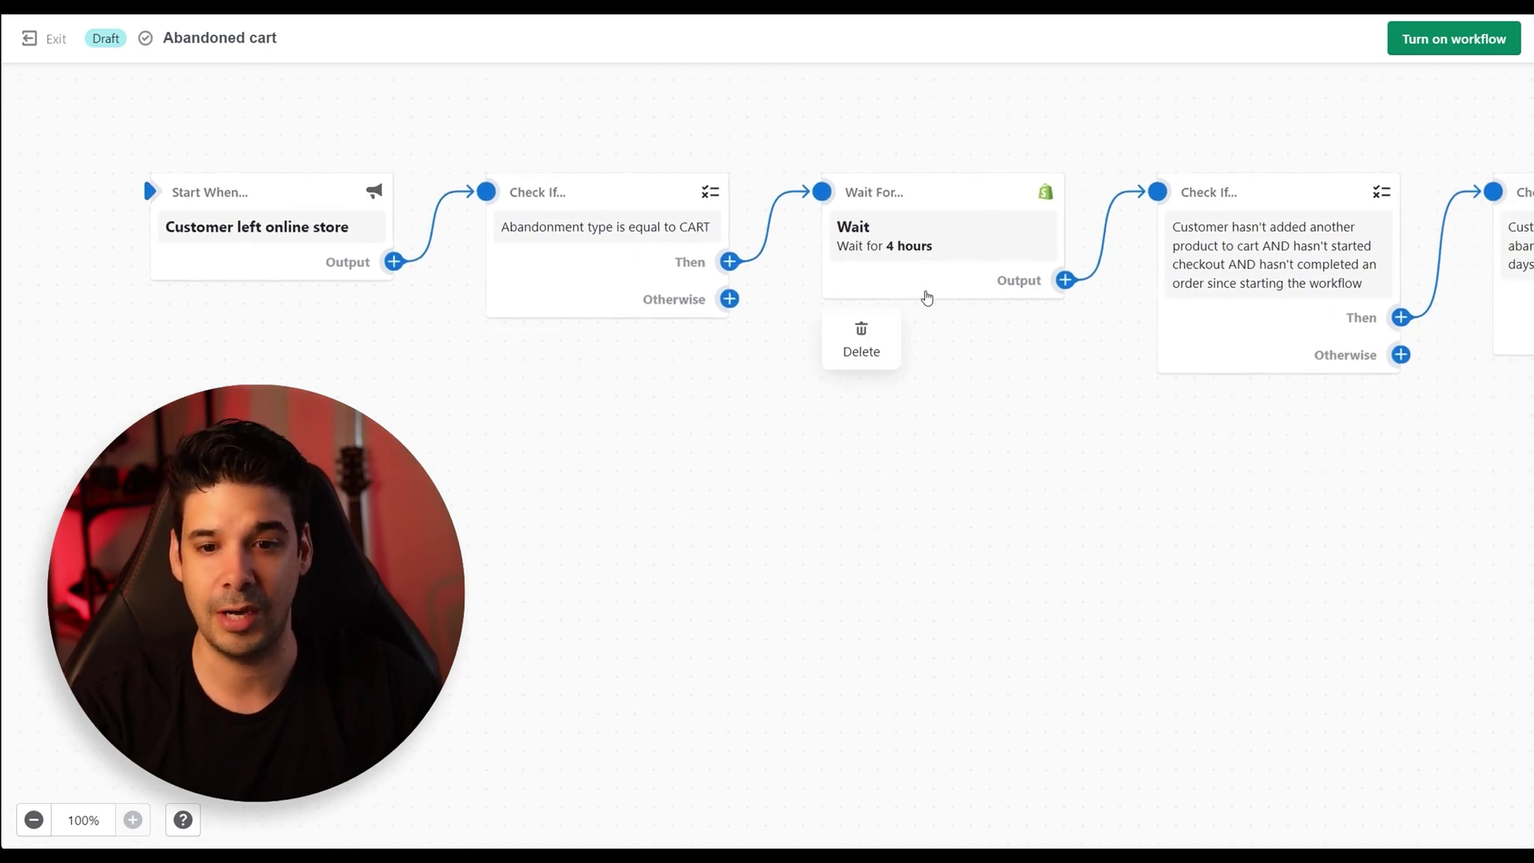
left_click_drag(1050, 398, 944, 407)
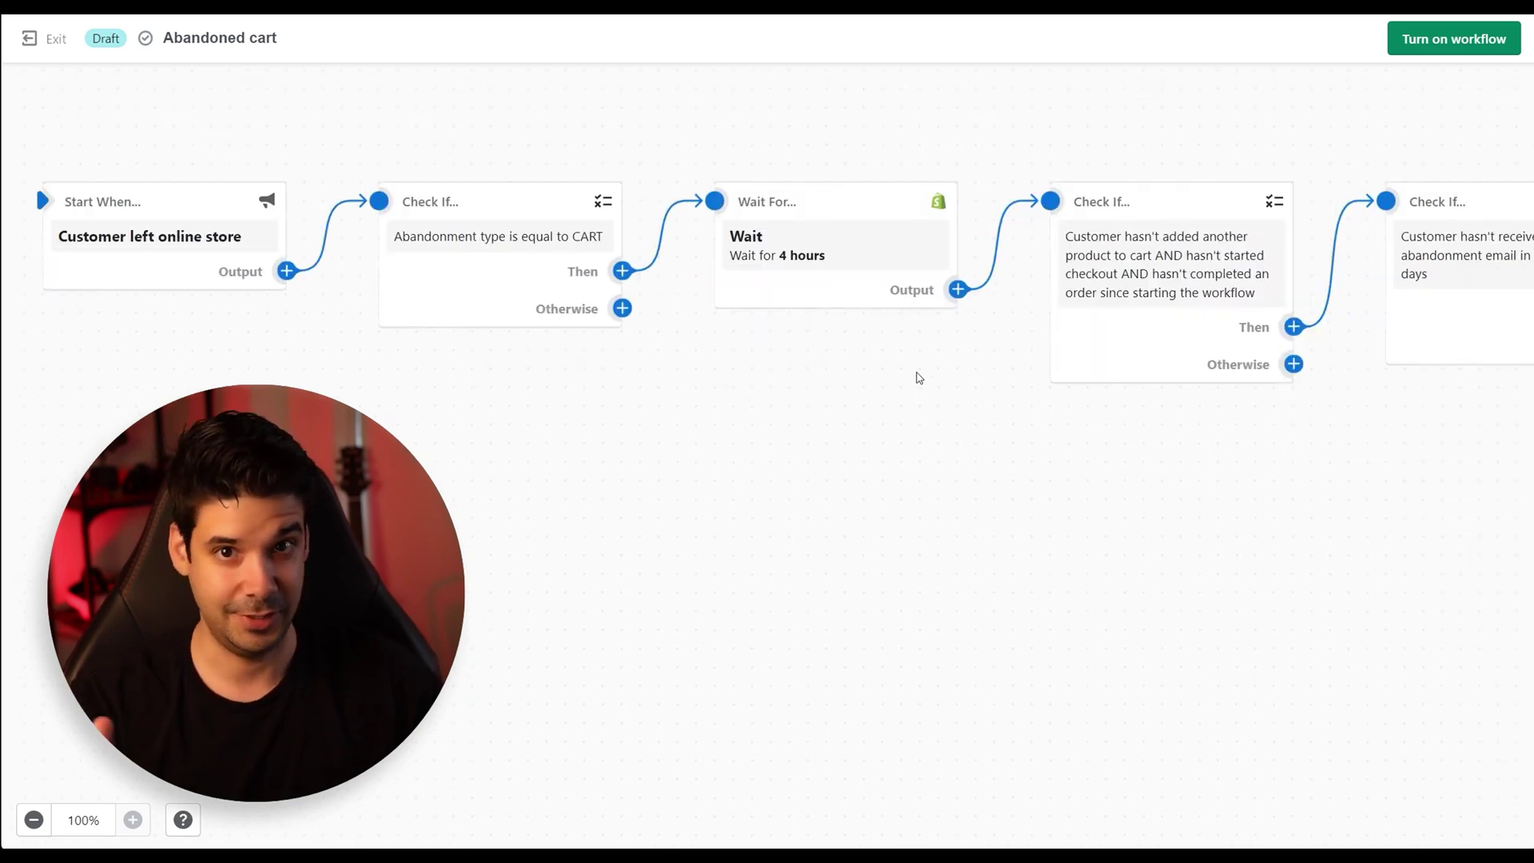
left_click_drag(1186, 298, 975, 307)
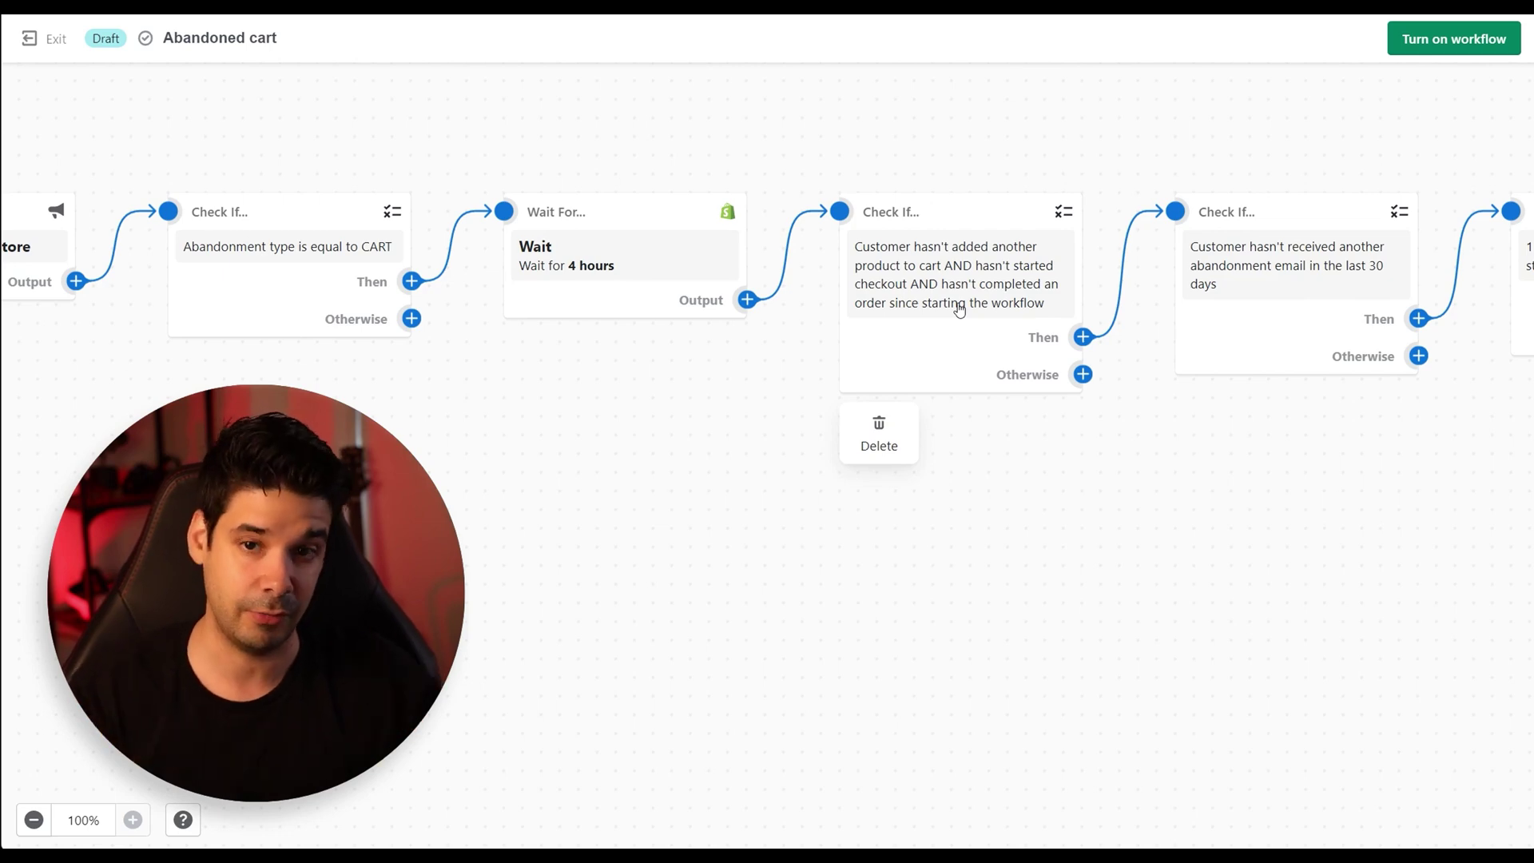
scroll(507, 397, "left", 5)
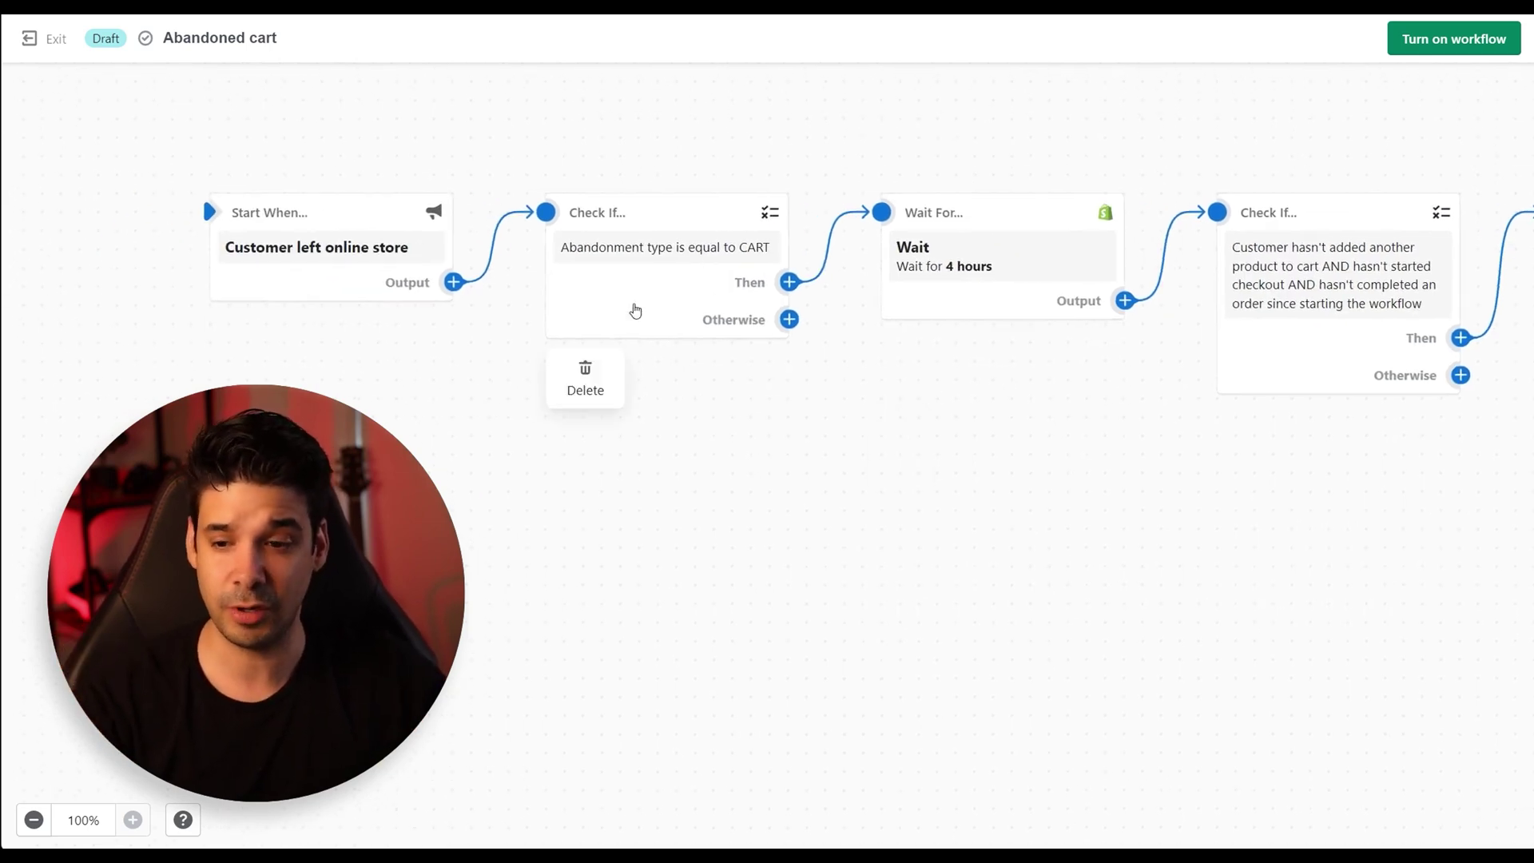
mouse_move(442, 250)
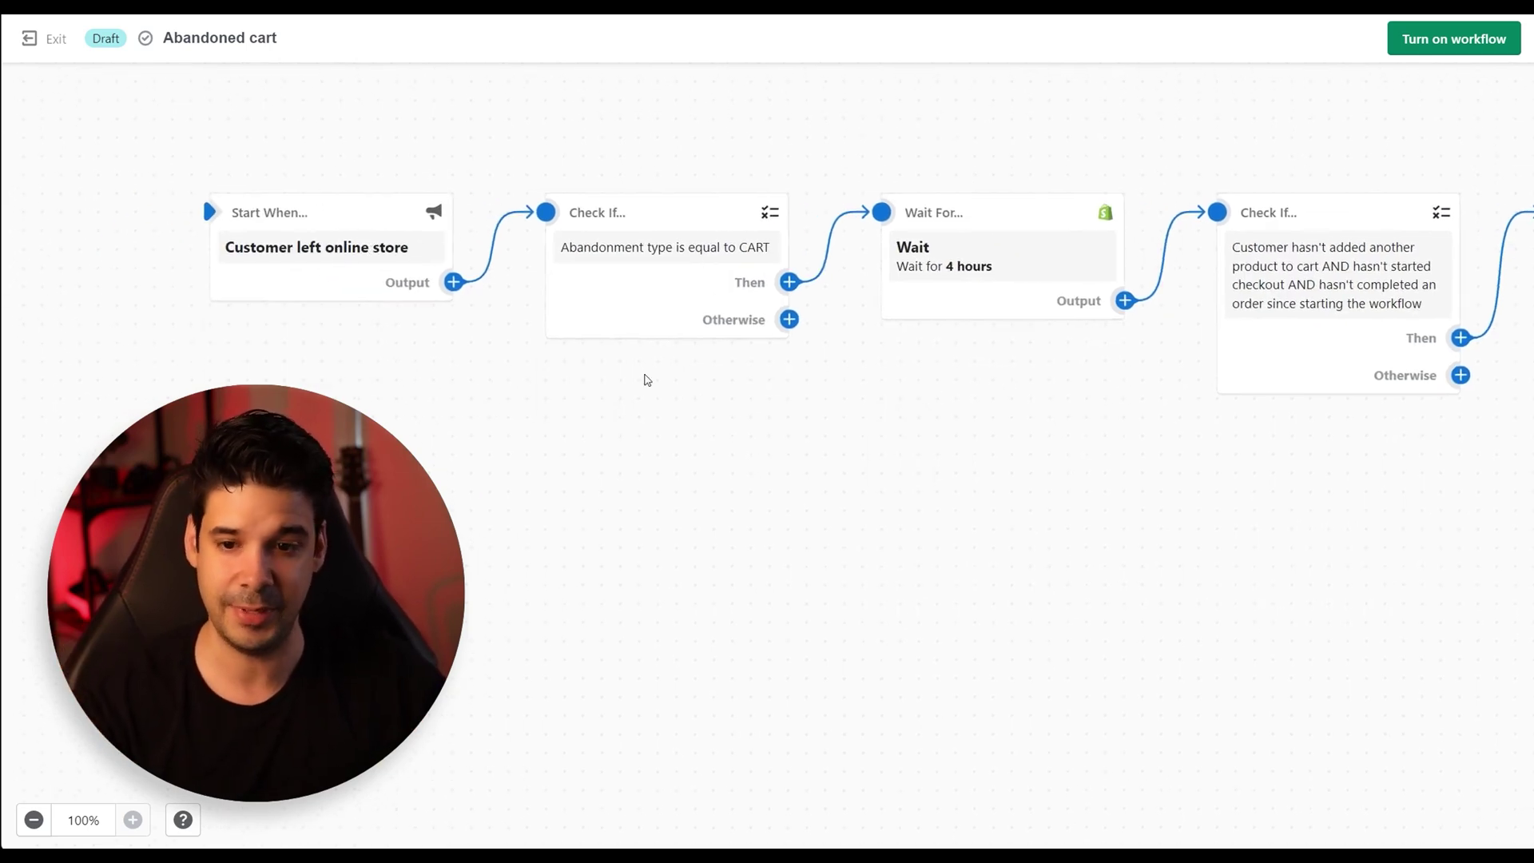
scroll(720, 391, "right", 3)
mouse_move(851, 287)
scroll(879, 359, "right", 3)
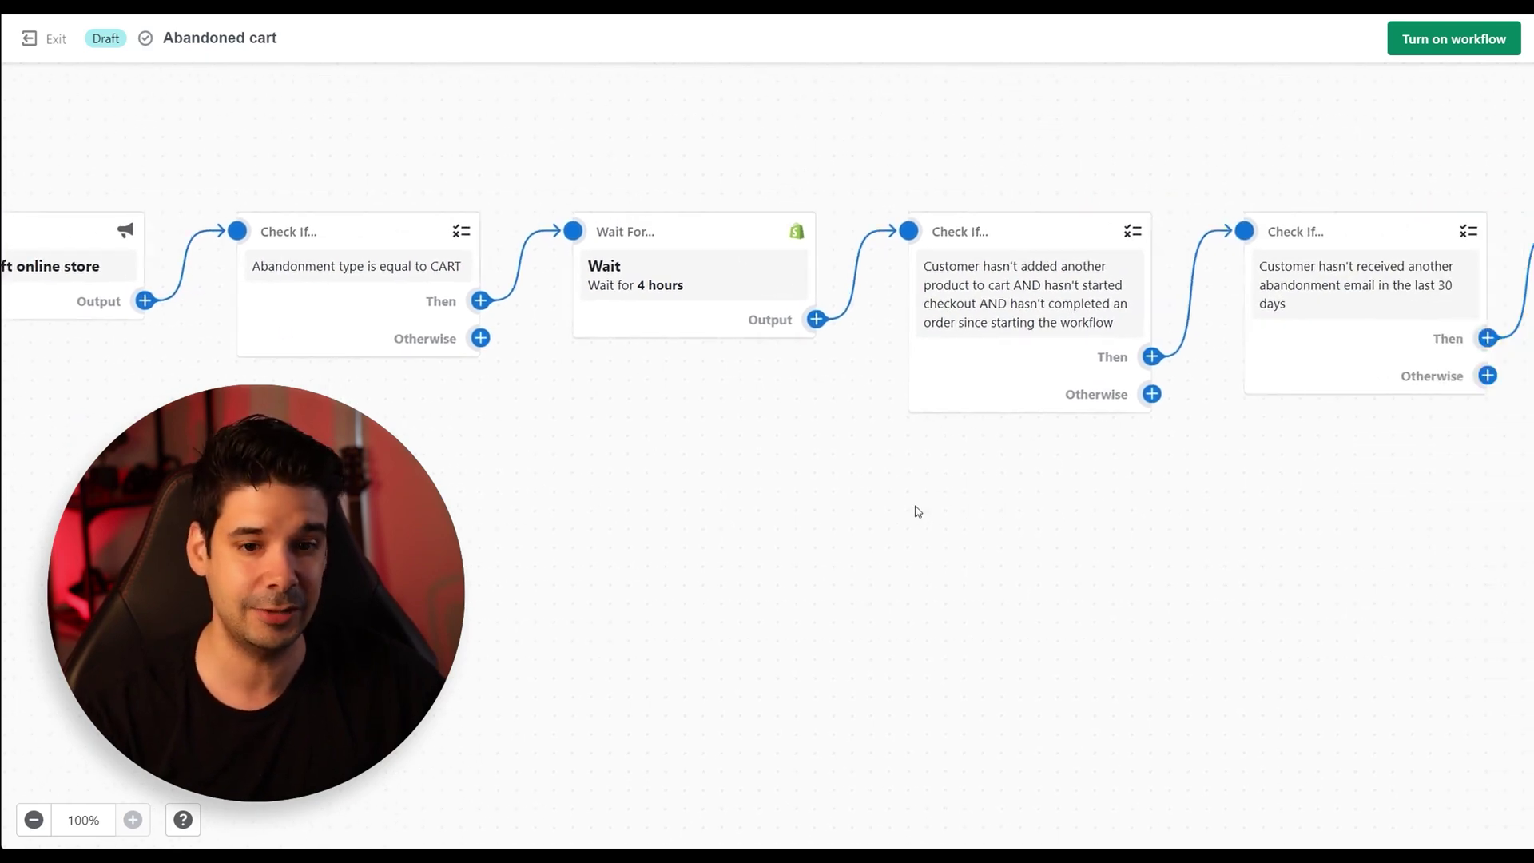
mouse_move(796, 407)
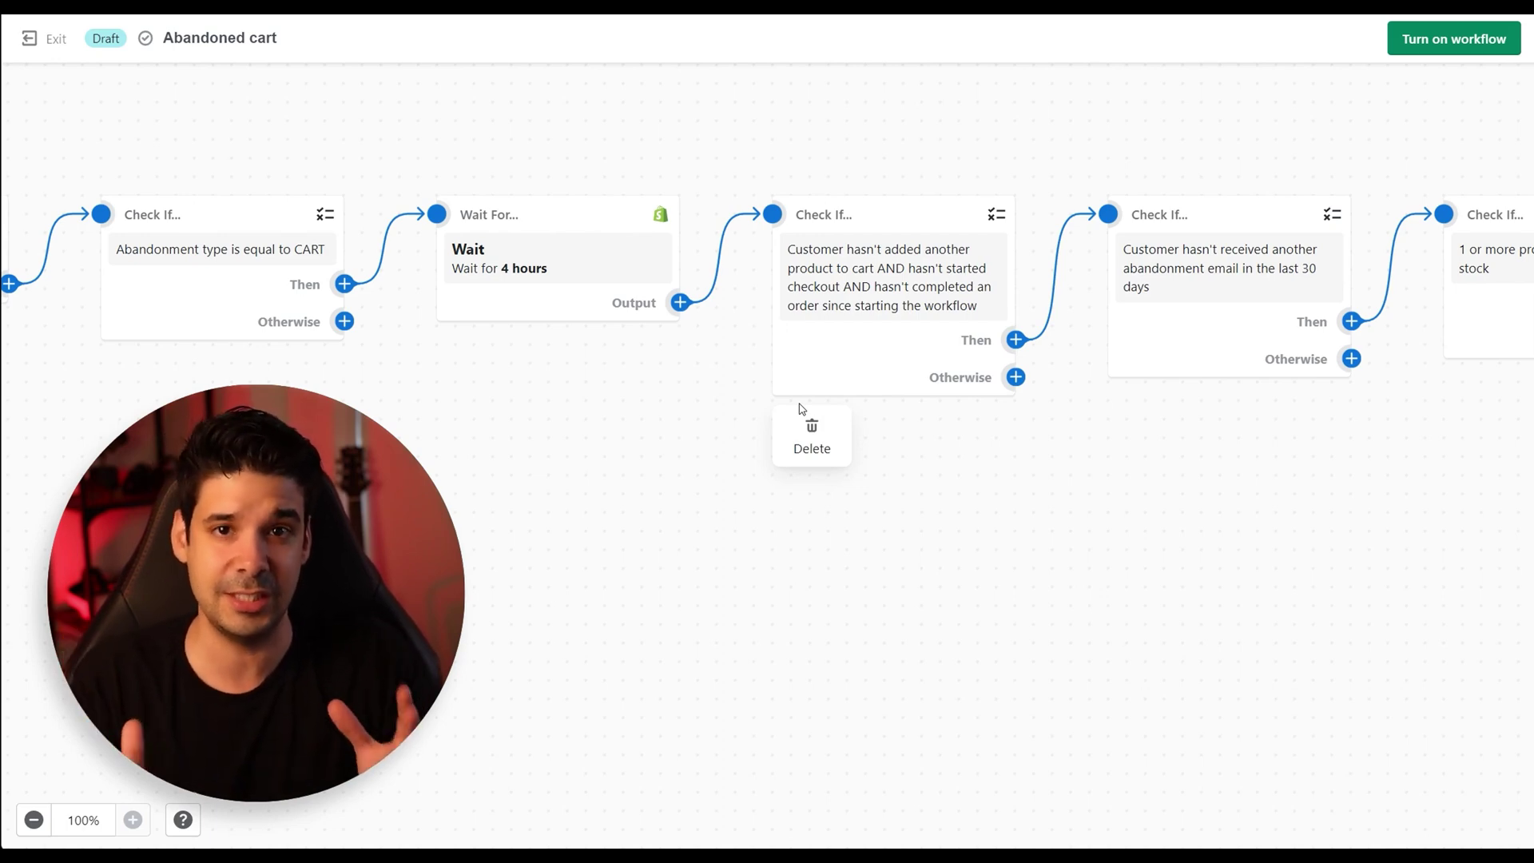
- Examine the conditions about previous abandonment emails and cart products being in stock
left_click_drag(1112, 488, 702, 462)
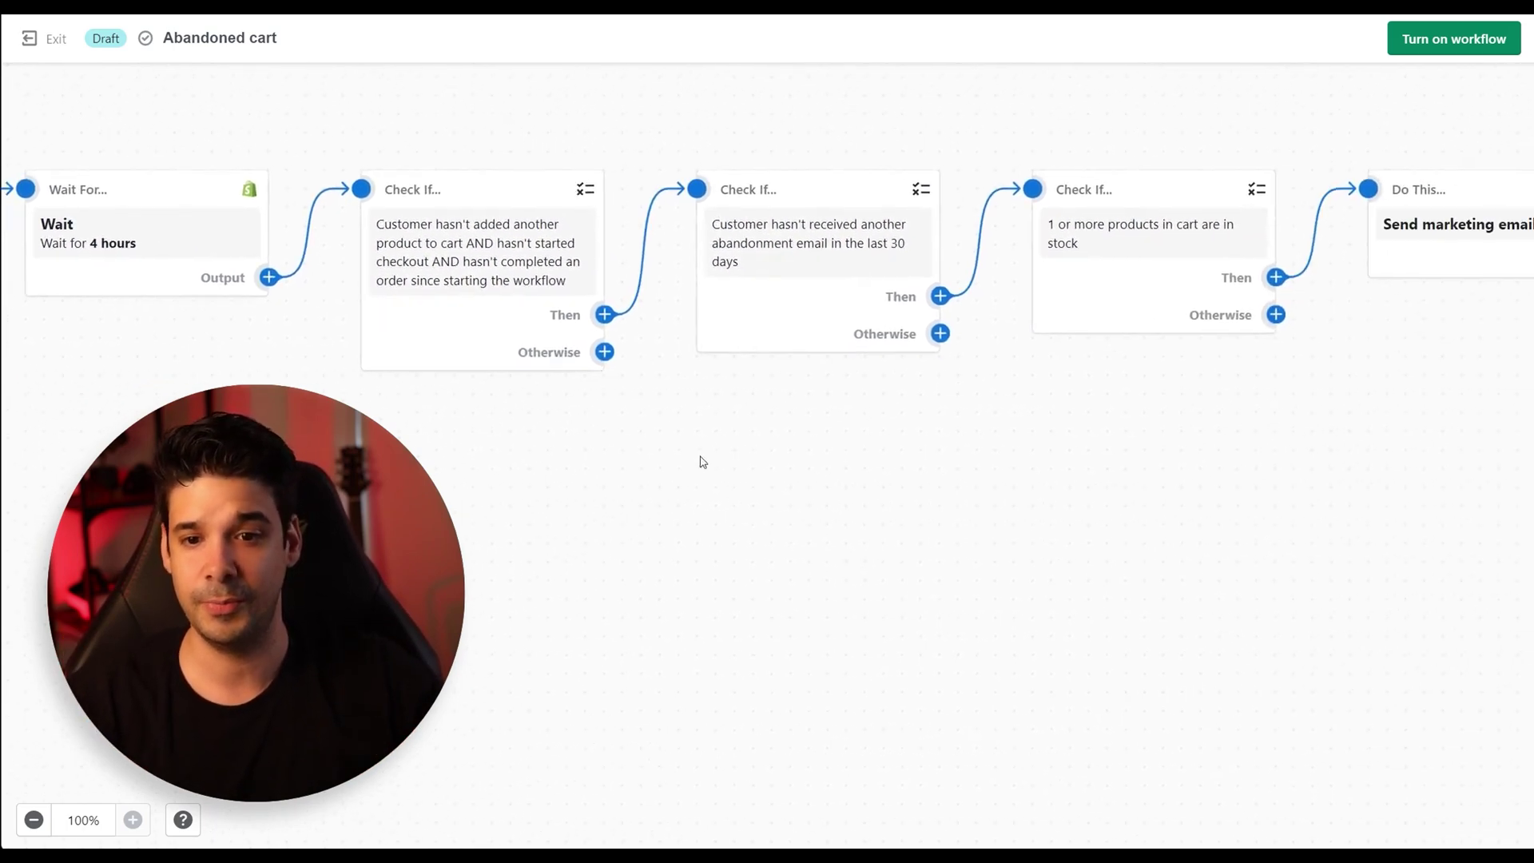
mouse_move(538, 312)
mouse_move(707, 298)
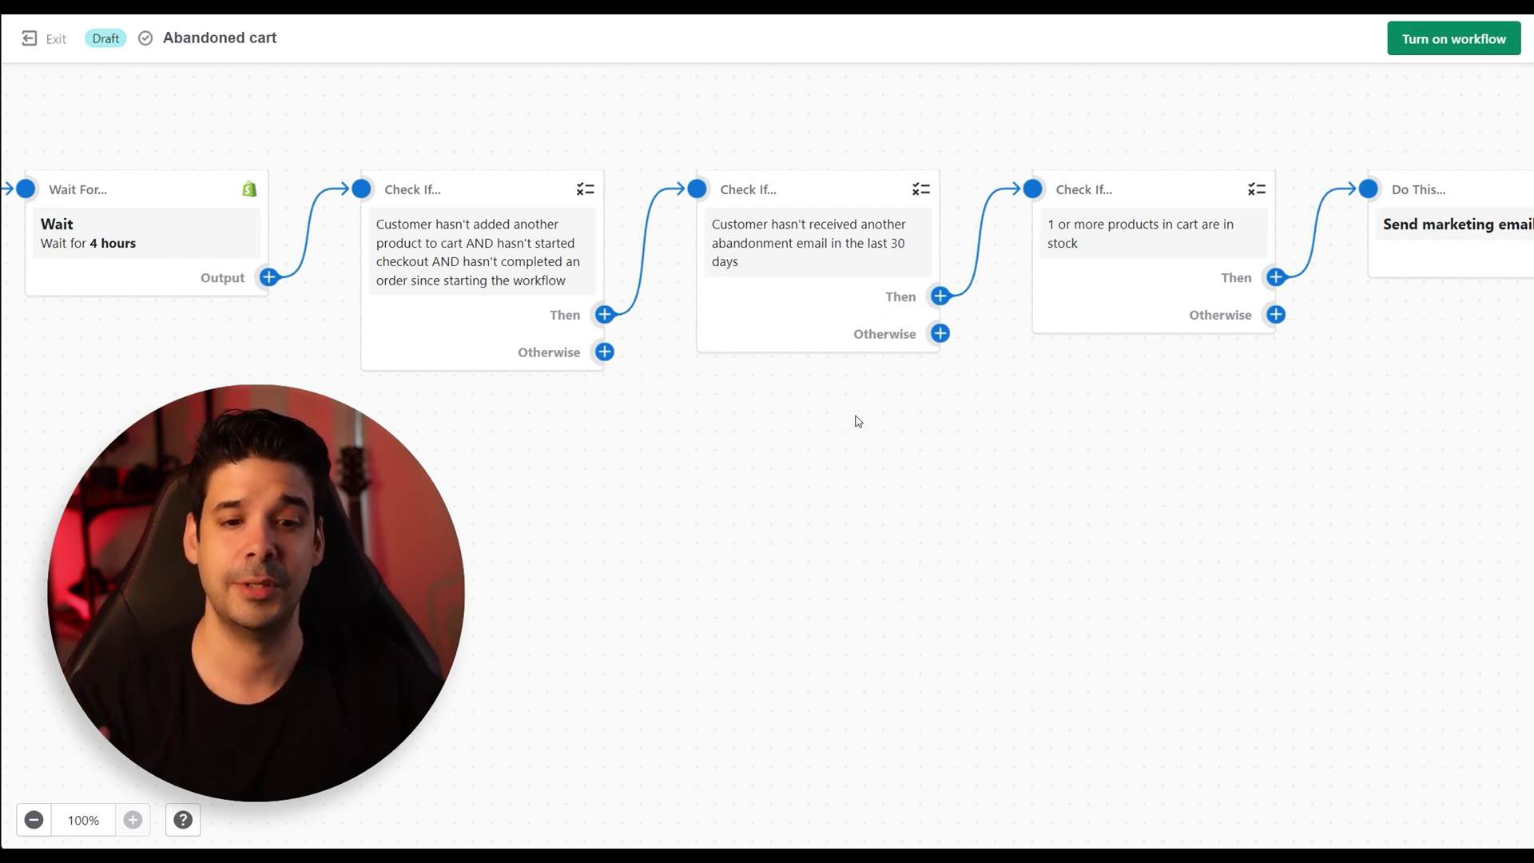
scroll(935, 429, "right", 4)
scroll(639, 343, "right", 1)
mouse_move(541, 276)
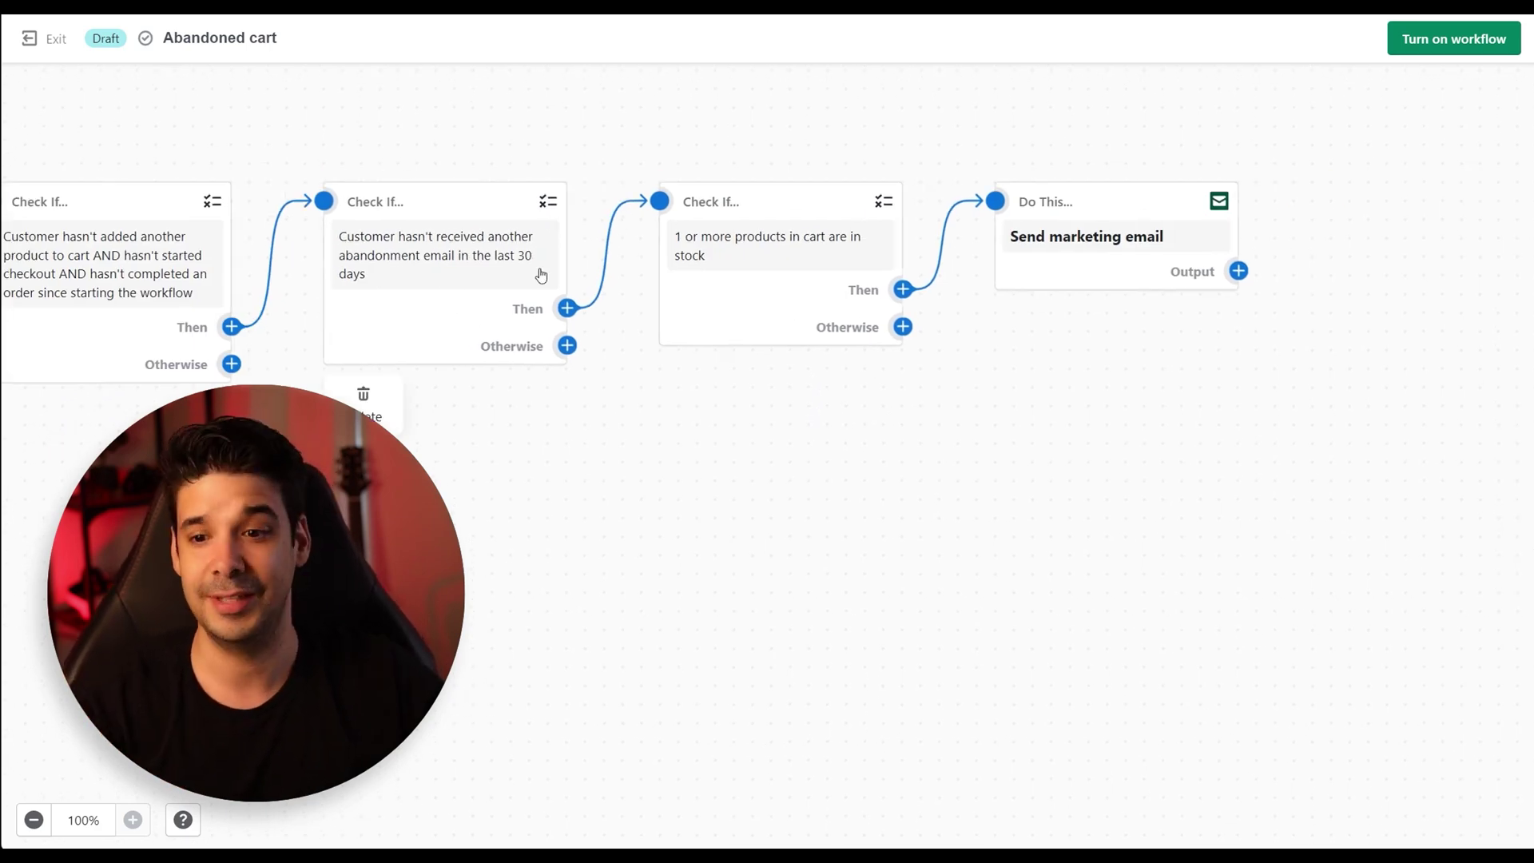
mouse_move(740, 276)
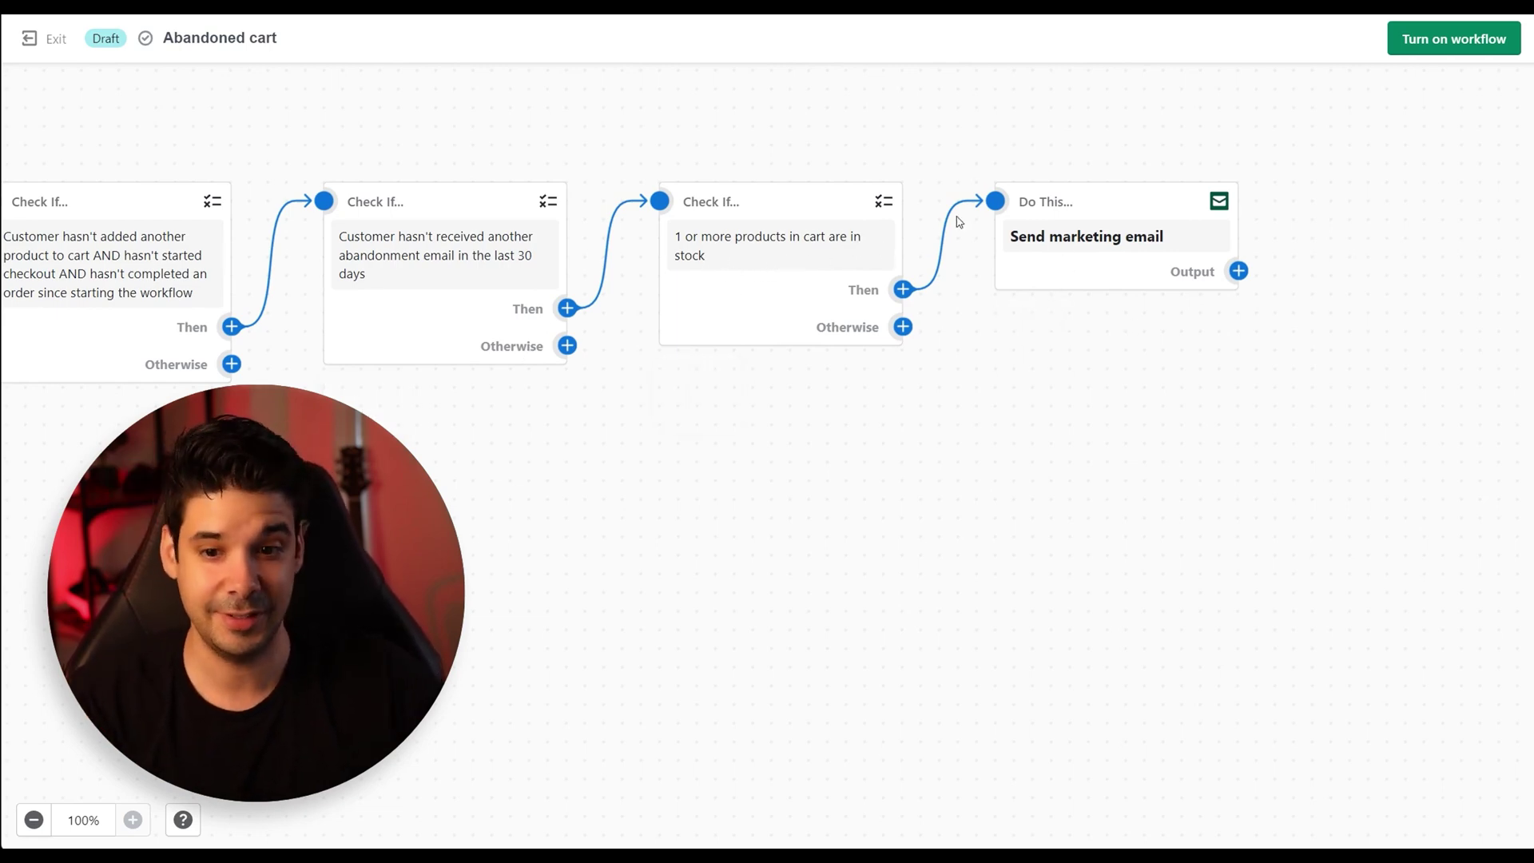
- Open the Send marketing email action, check its email preview and close its details
mouse_move(1040, 272)
left_click(1094, 243)
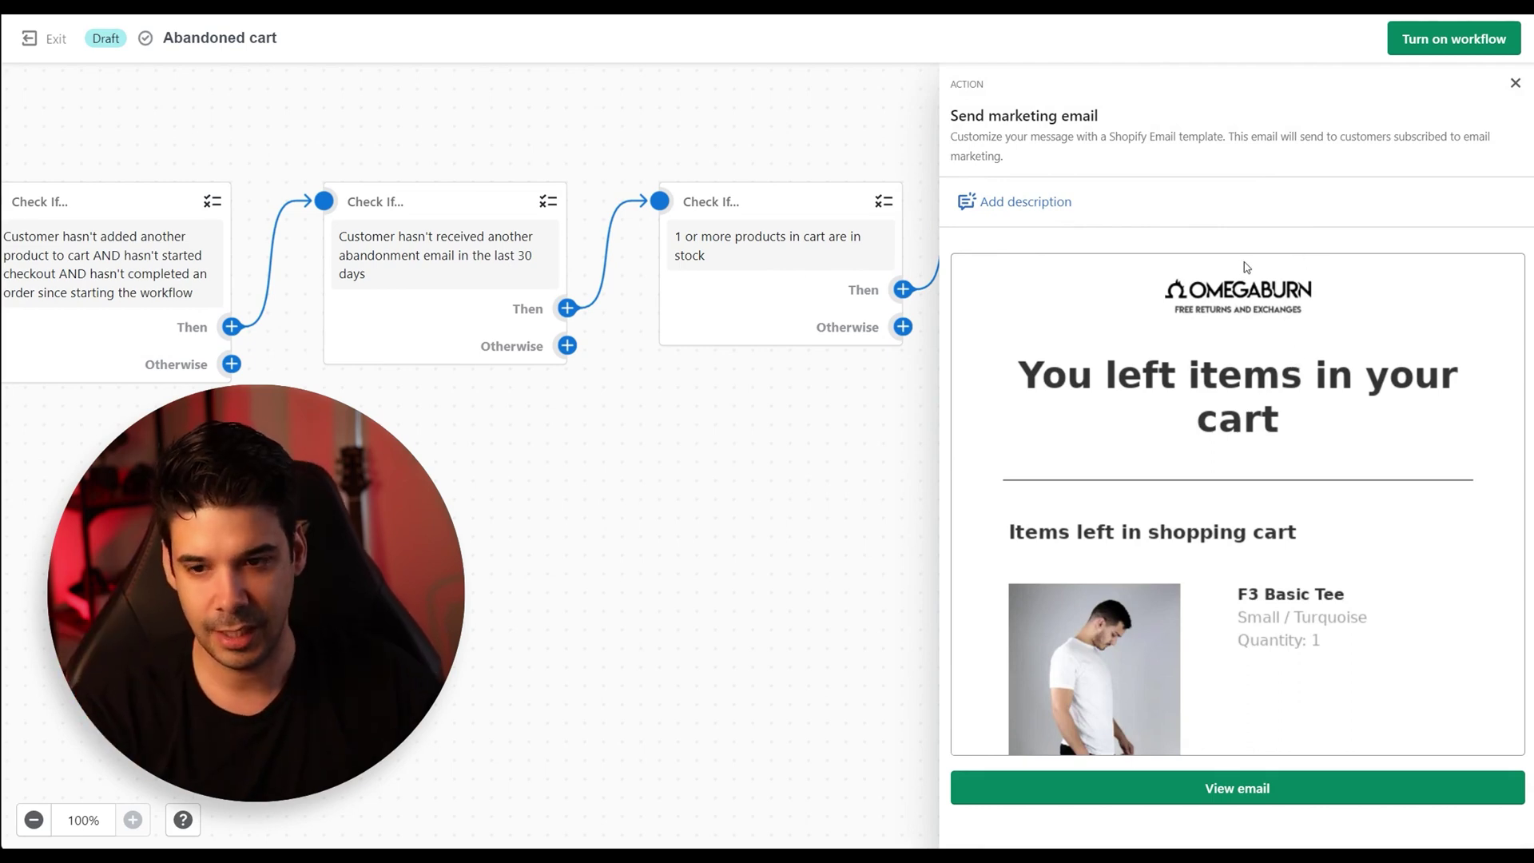
left_click(1516, 83)
scroll(868, 415, "left", 10)
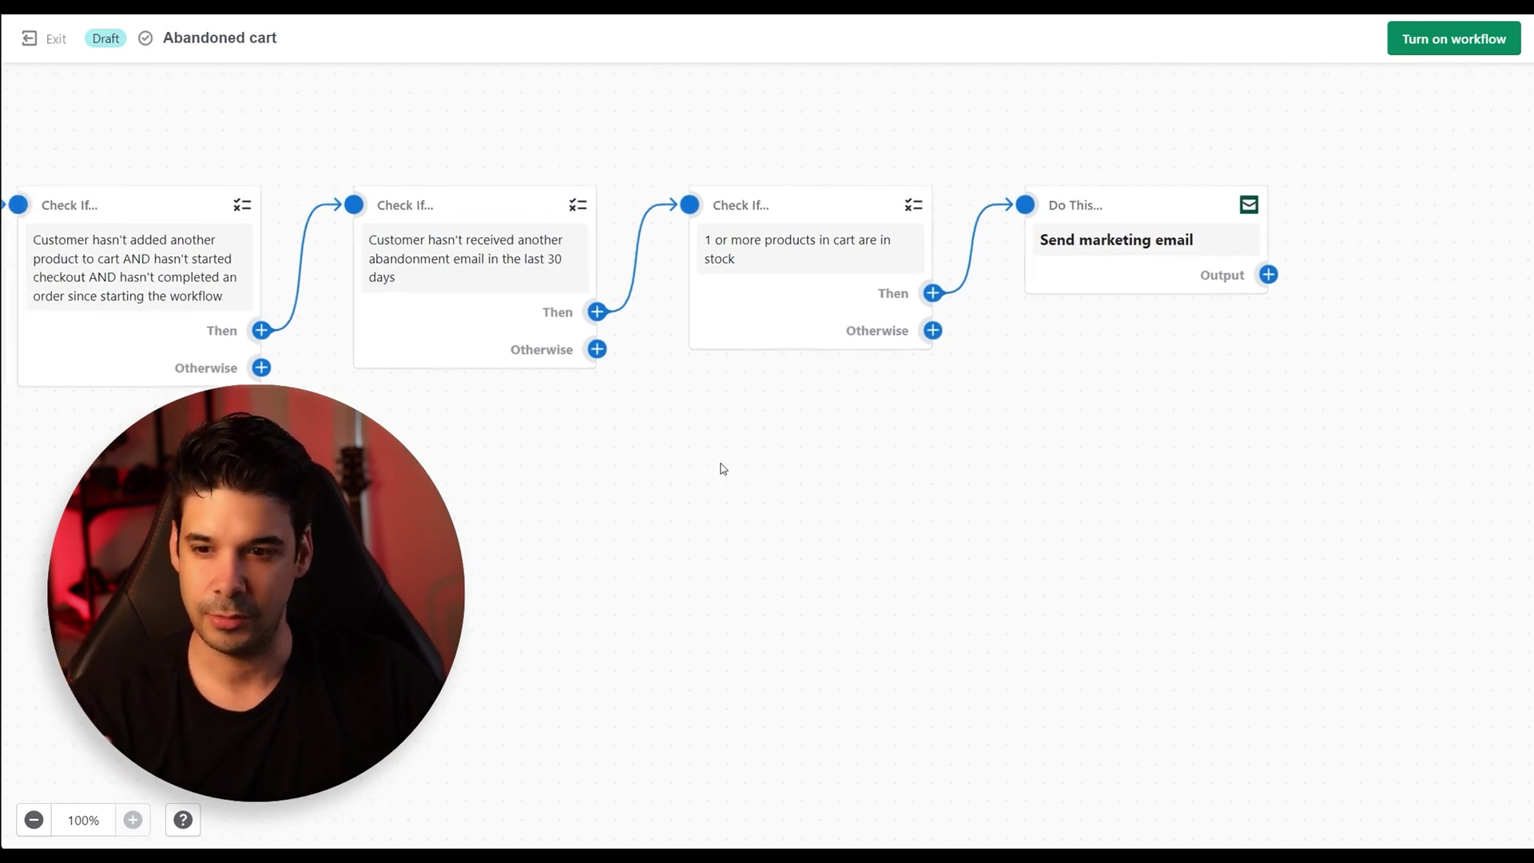
scroll(790, 452, "left", 8)
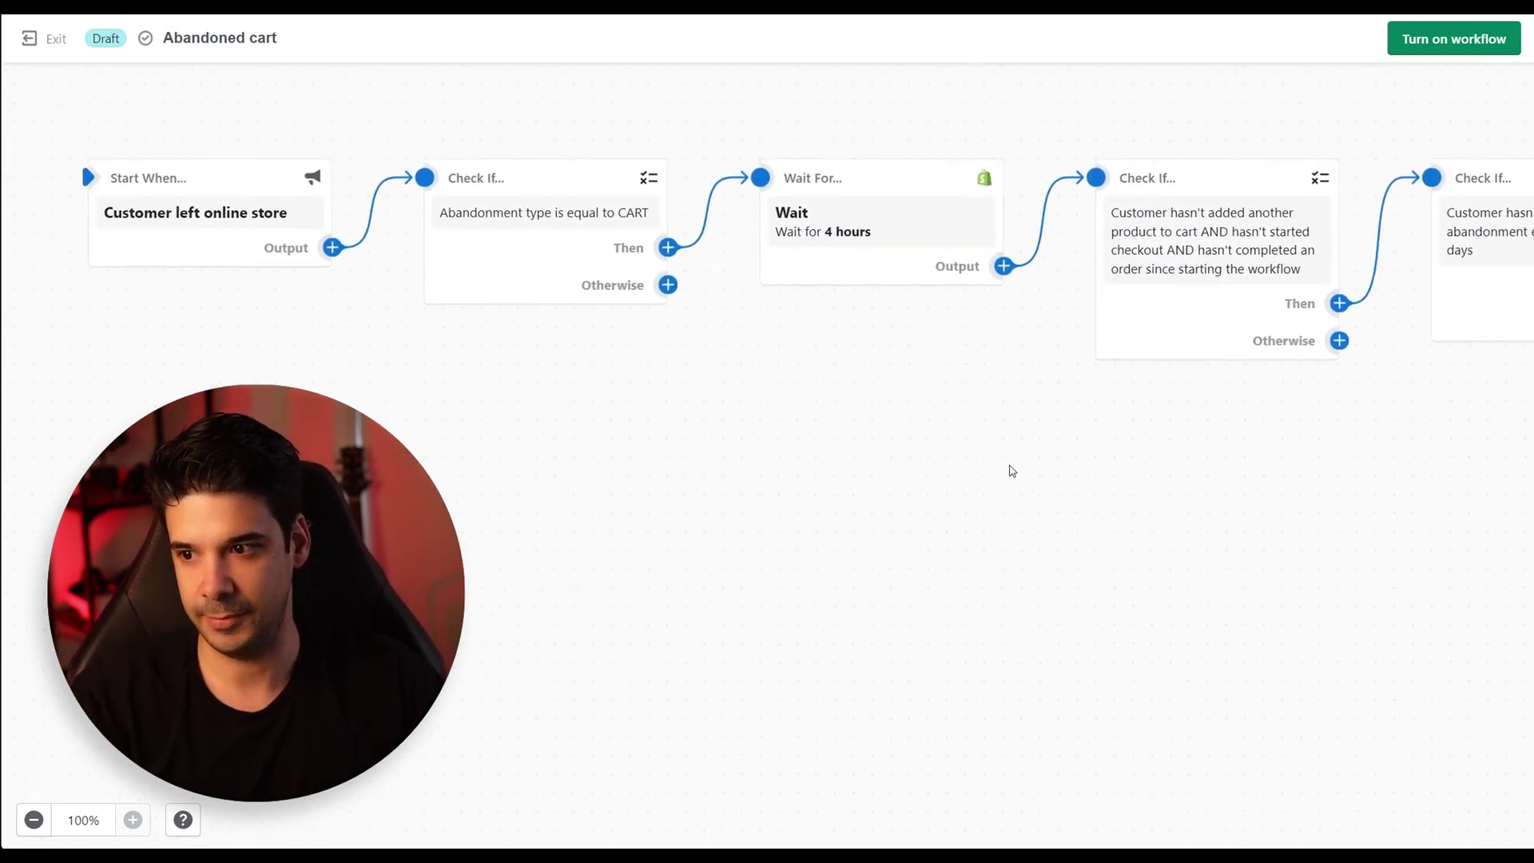
scroll(599, 424, "down", 2)
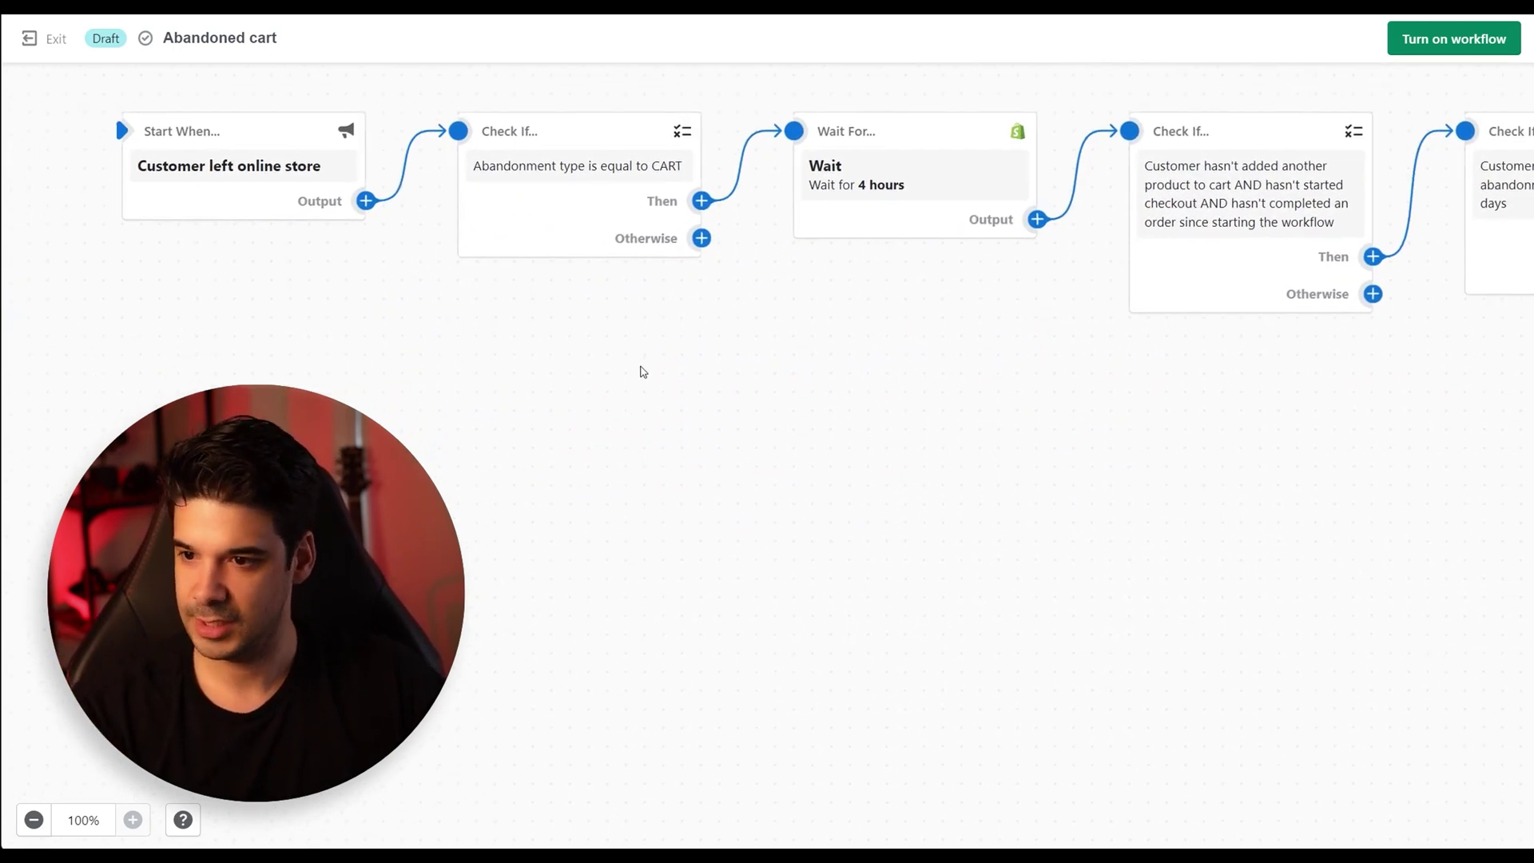
- Set the Wait step's duration to 1 hour
mouse_move(310, 154)
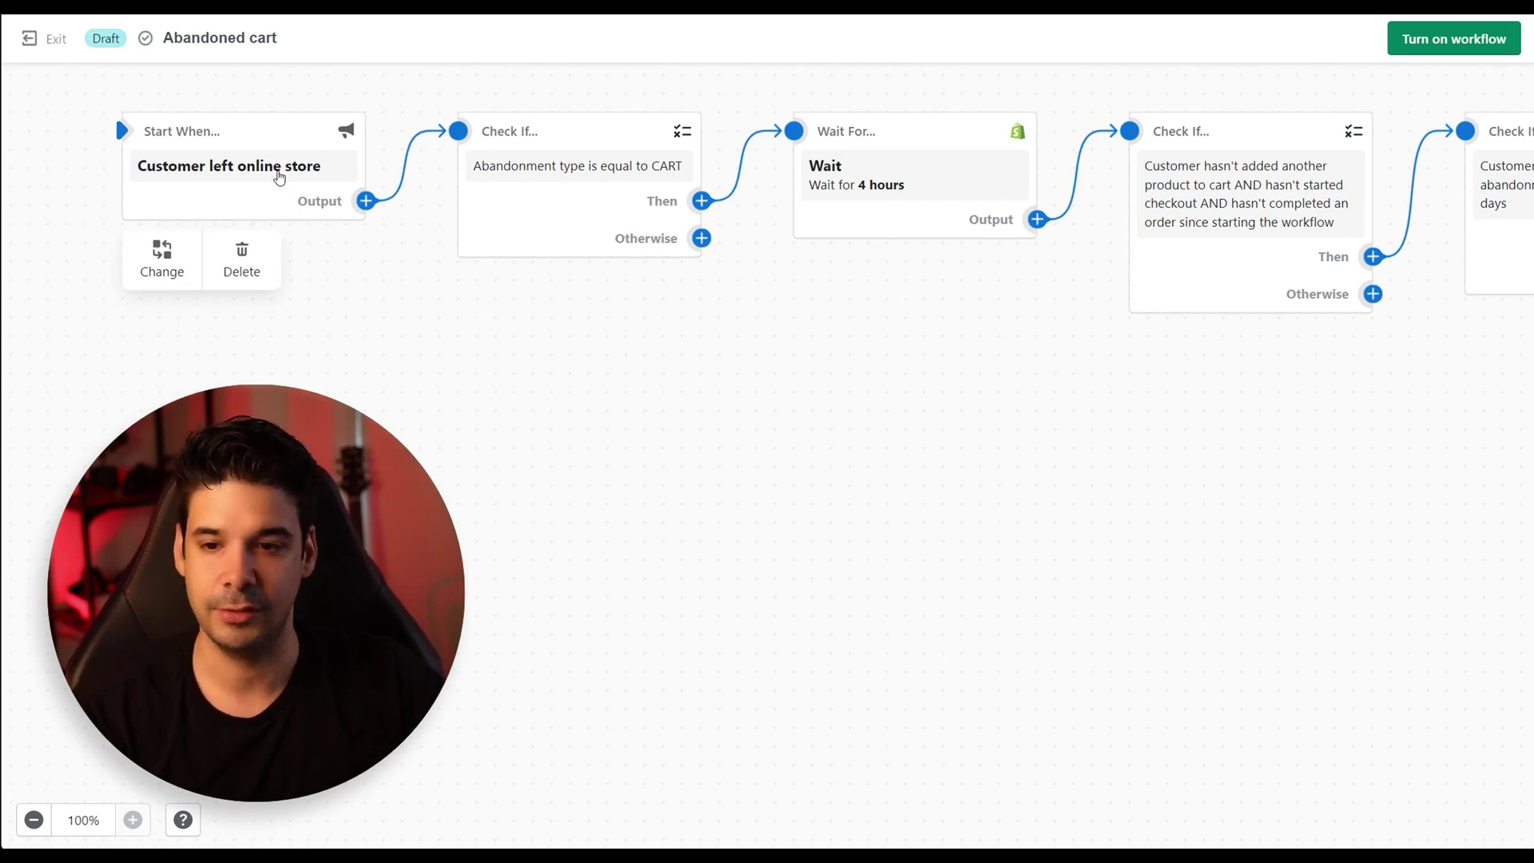
mouse_move(538, 246)
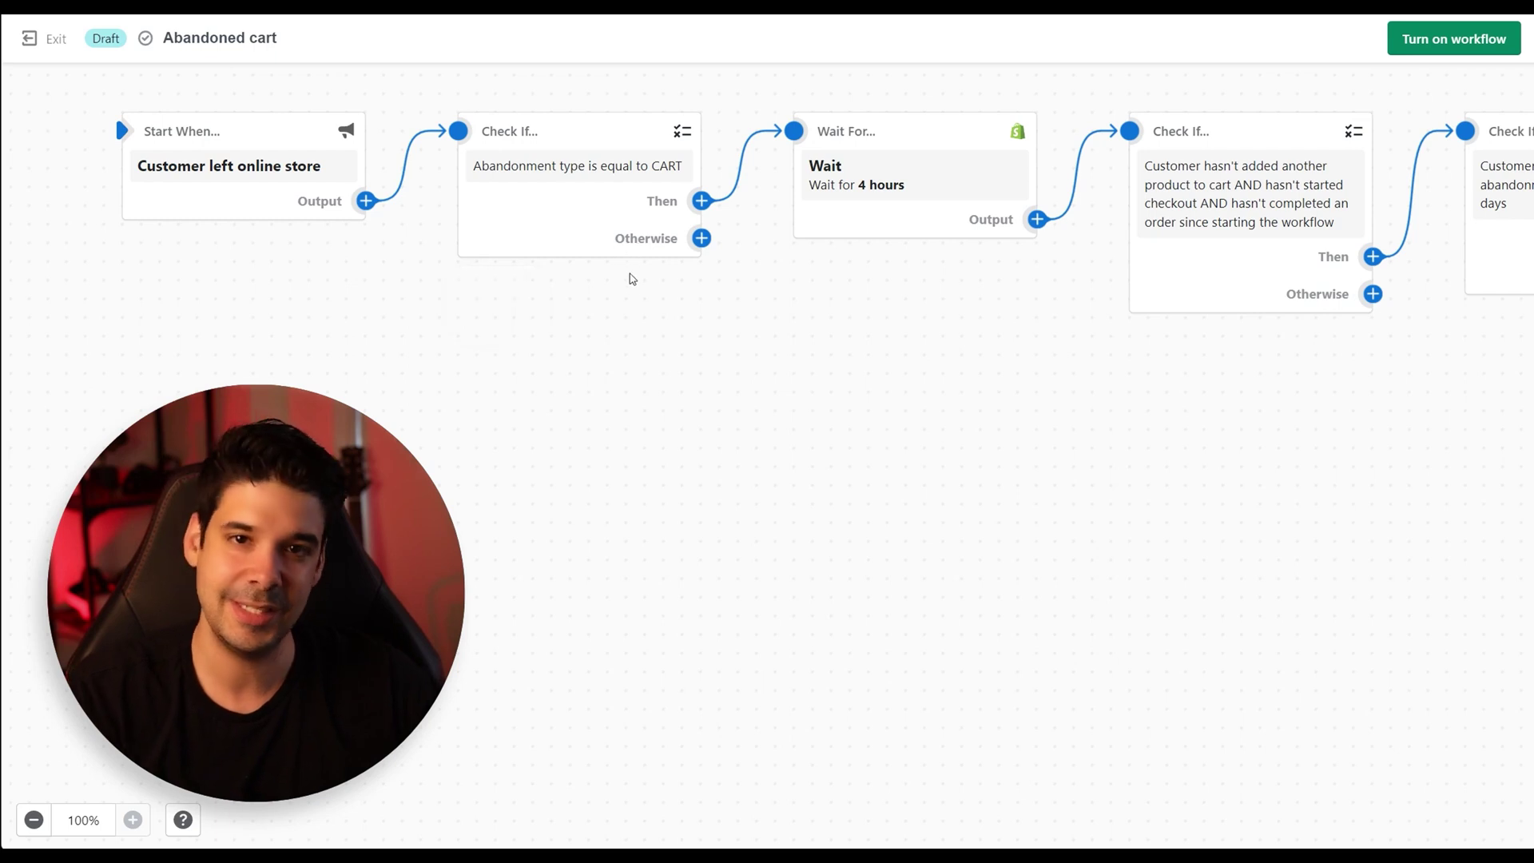
scroll(689, 325, "right", 3)
scroll(689, 325, "up", 1)
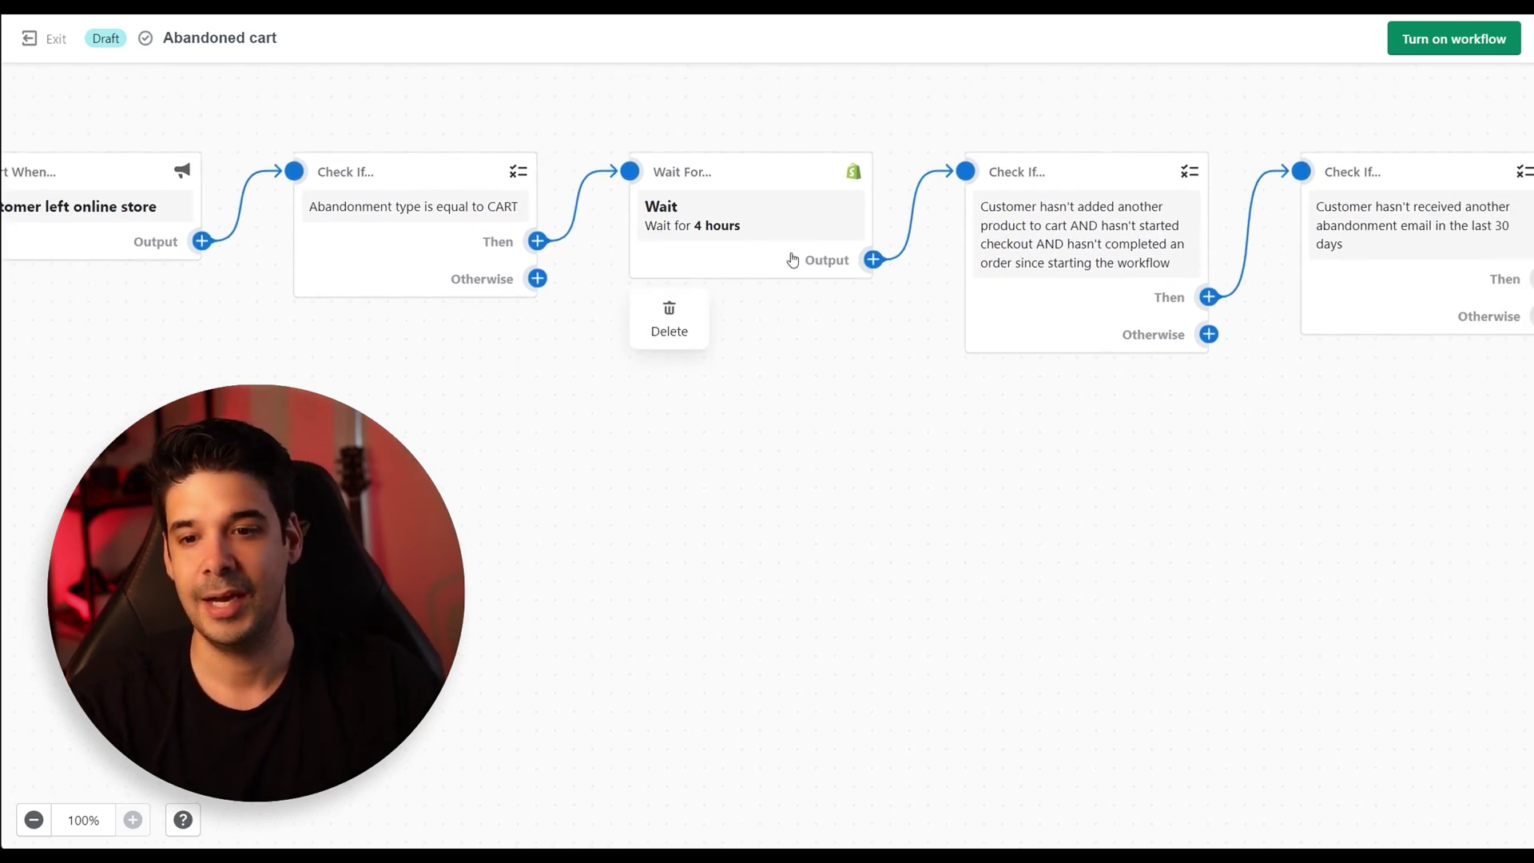
scroll(721, 348, "up", 1)
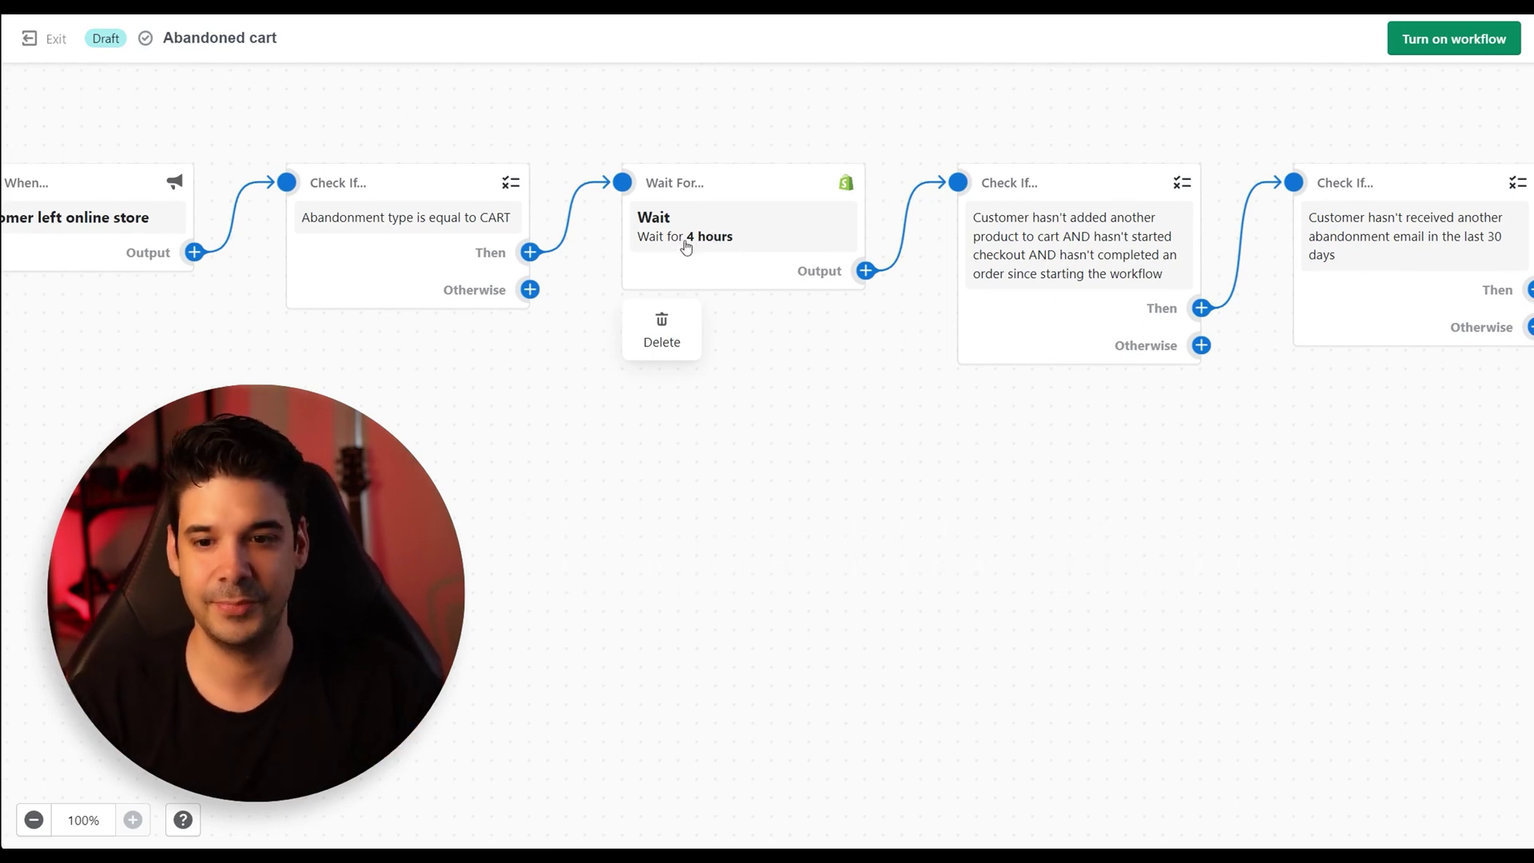
left_click(696, 241)
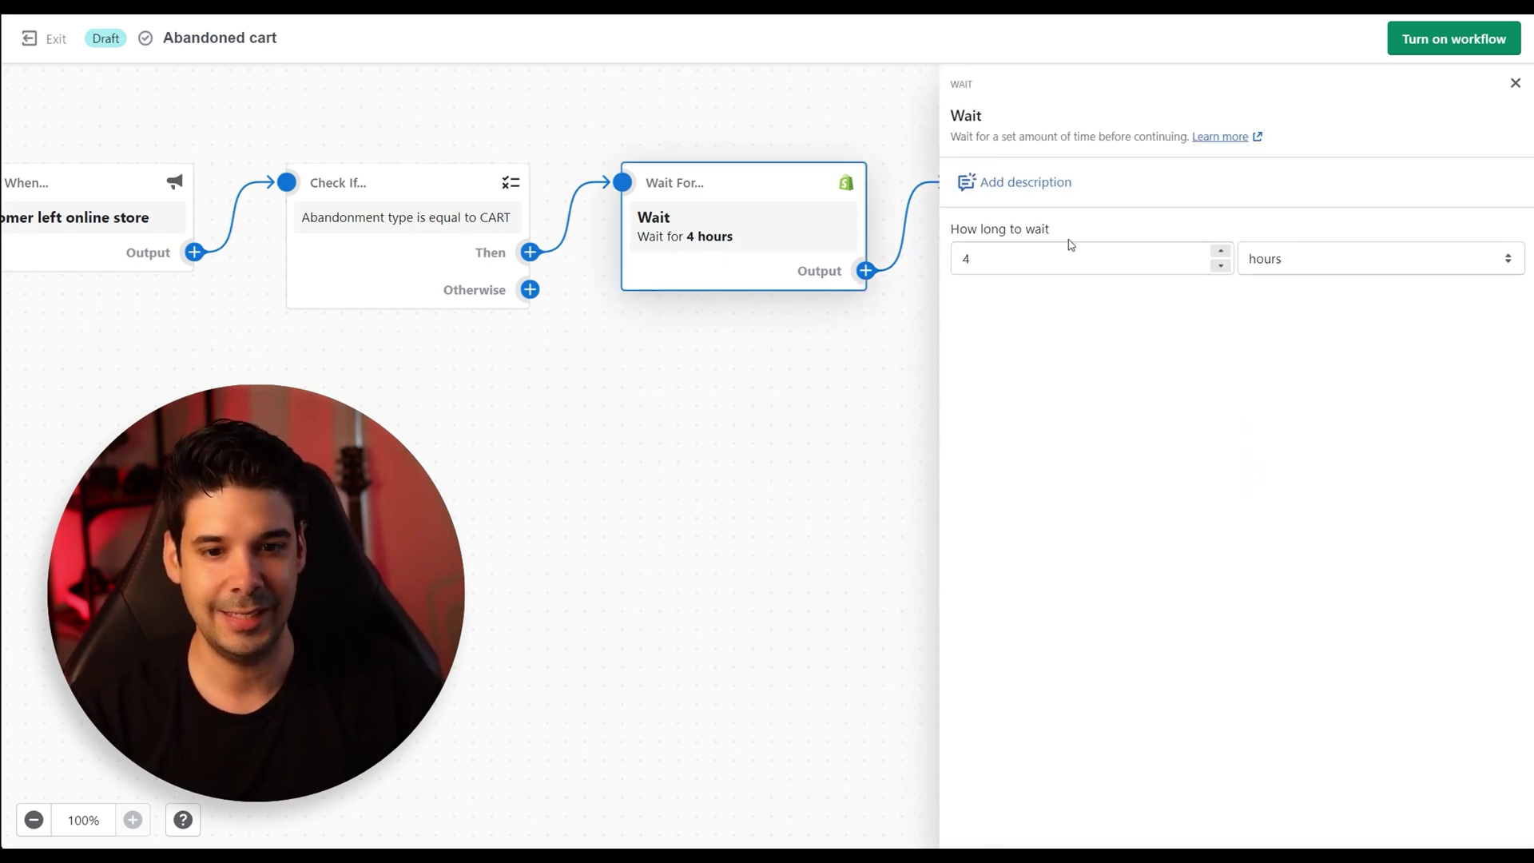
left_click(994, 262)
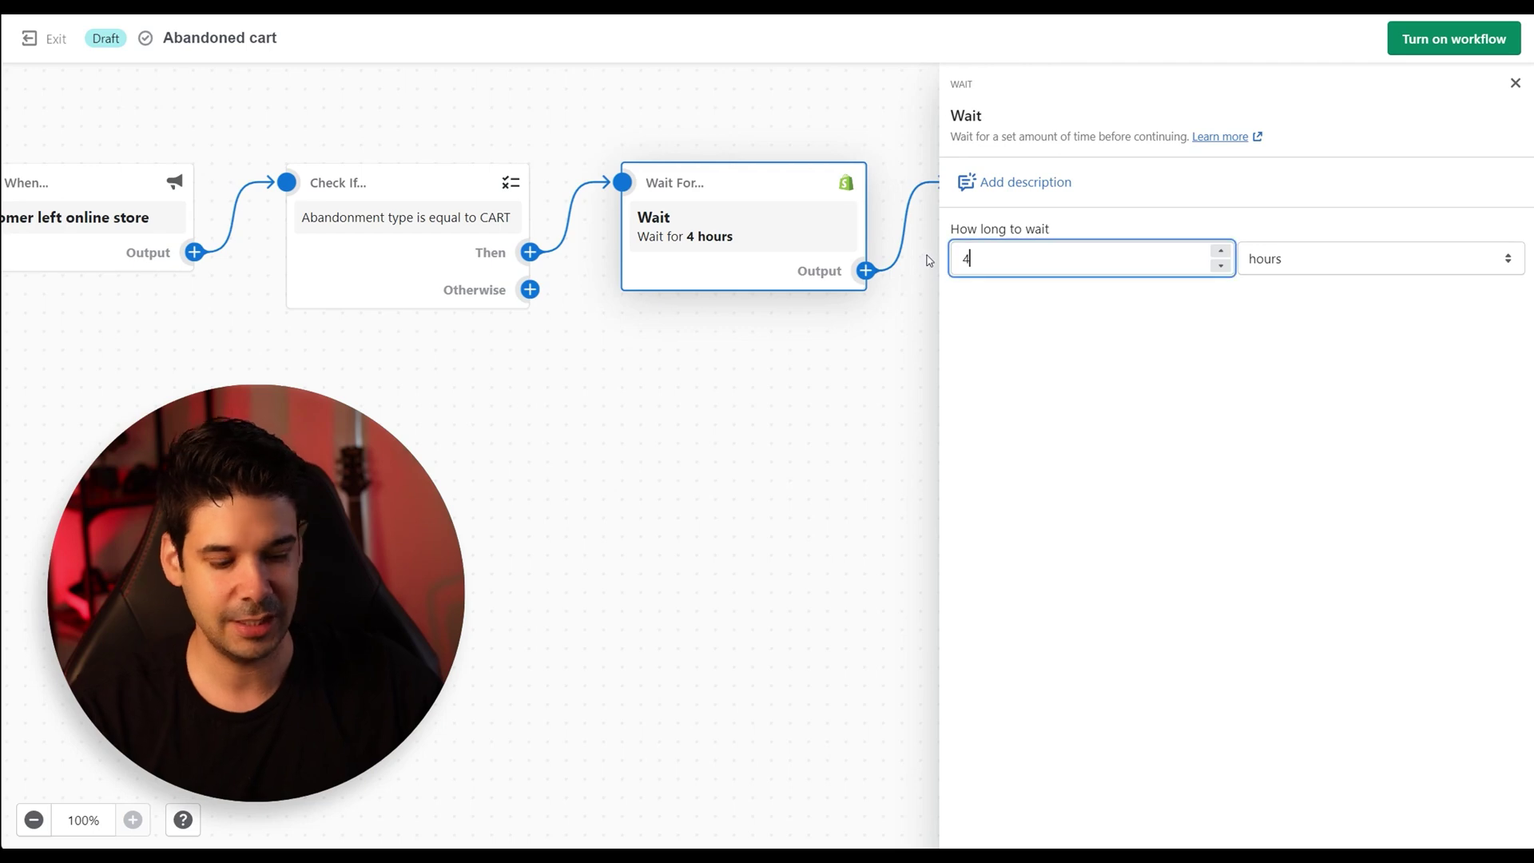
key("BackSpace")
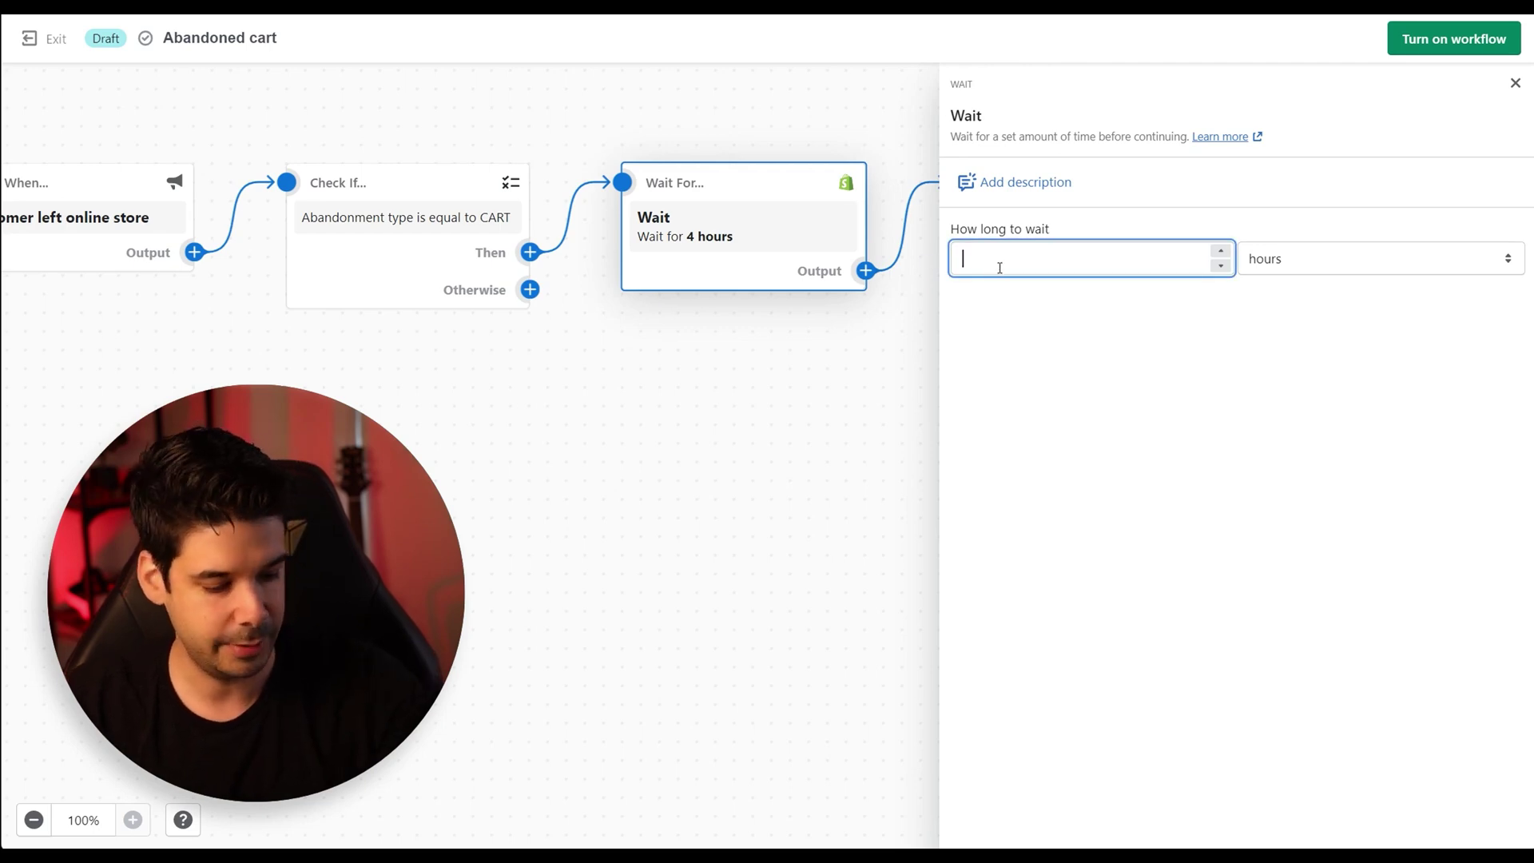
type("1")
left_click(671, 392)
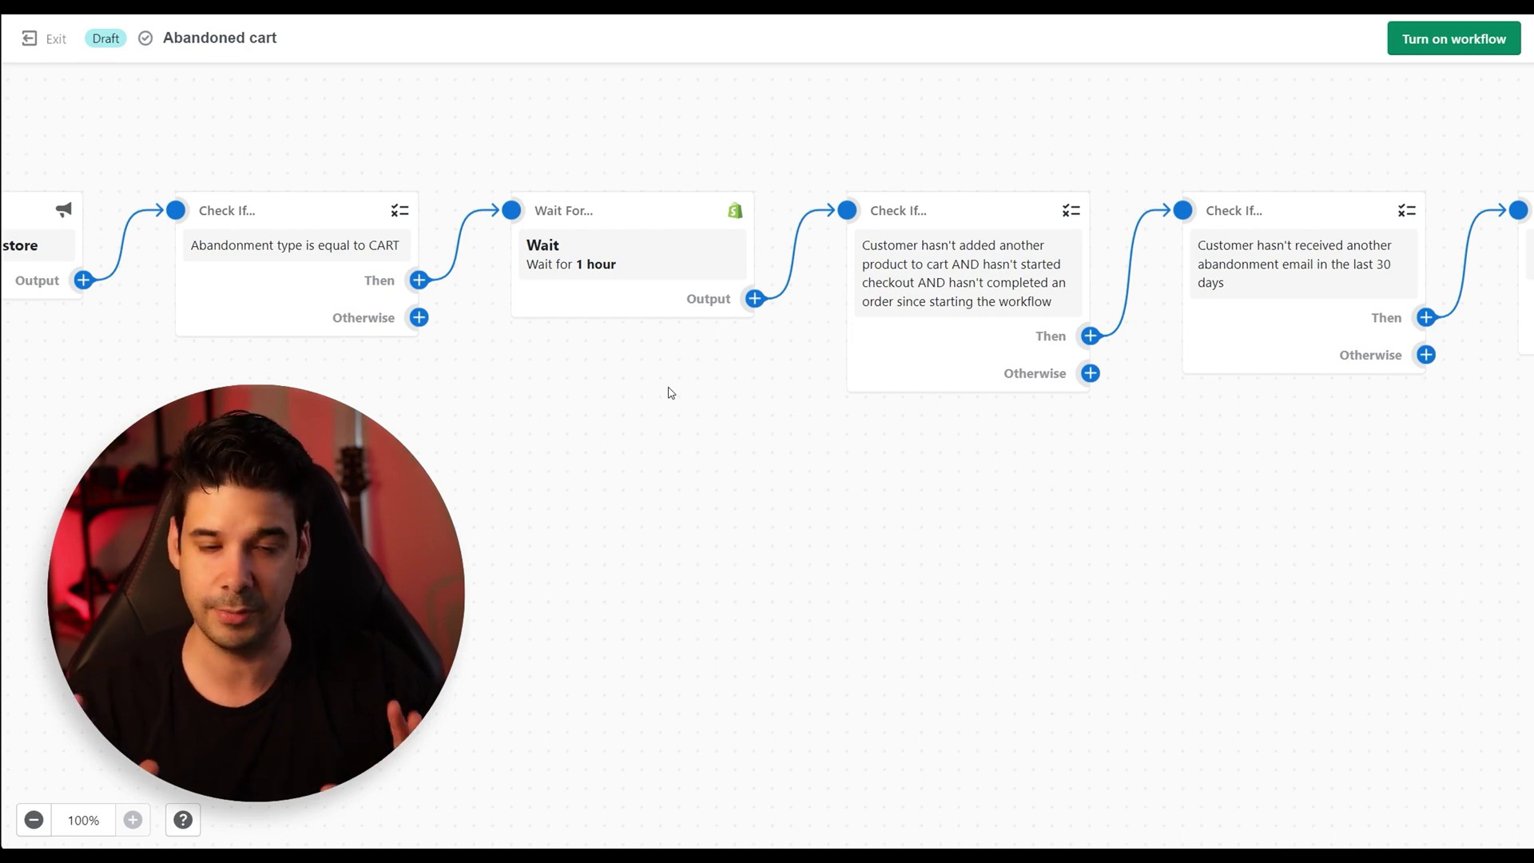
- Review the workflow's conditions on customer activity, previous abandonment emails and product stock, up to the final email action
scroll(679, 403, "right", 3)
scroll(663, 413, "right", 3)
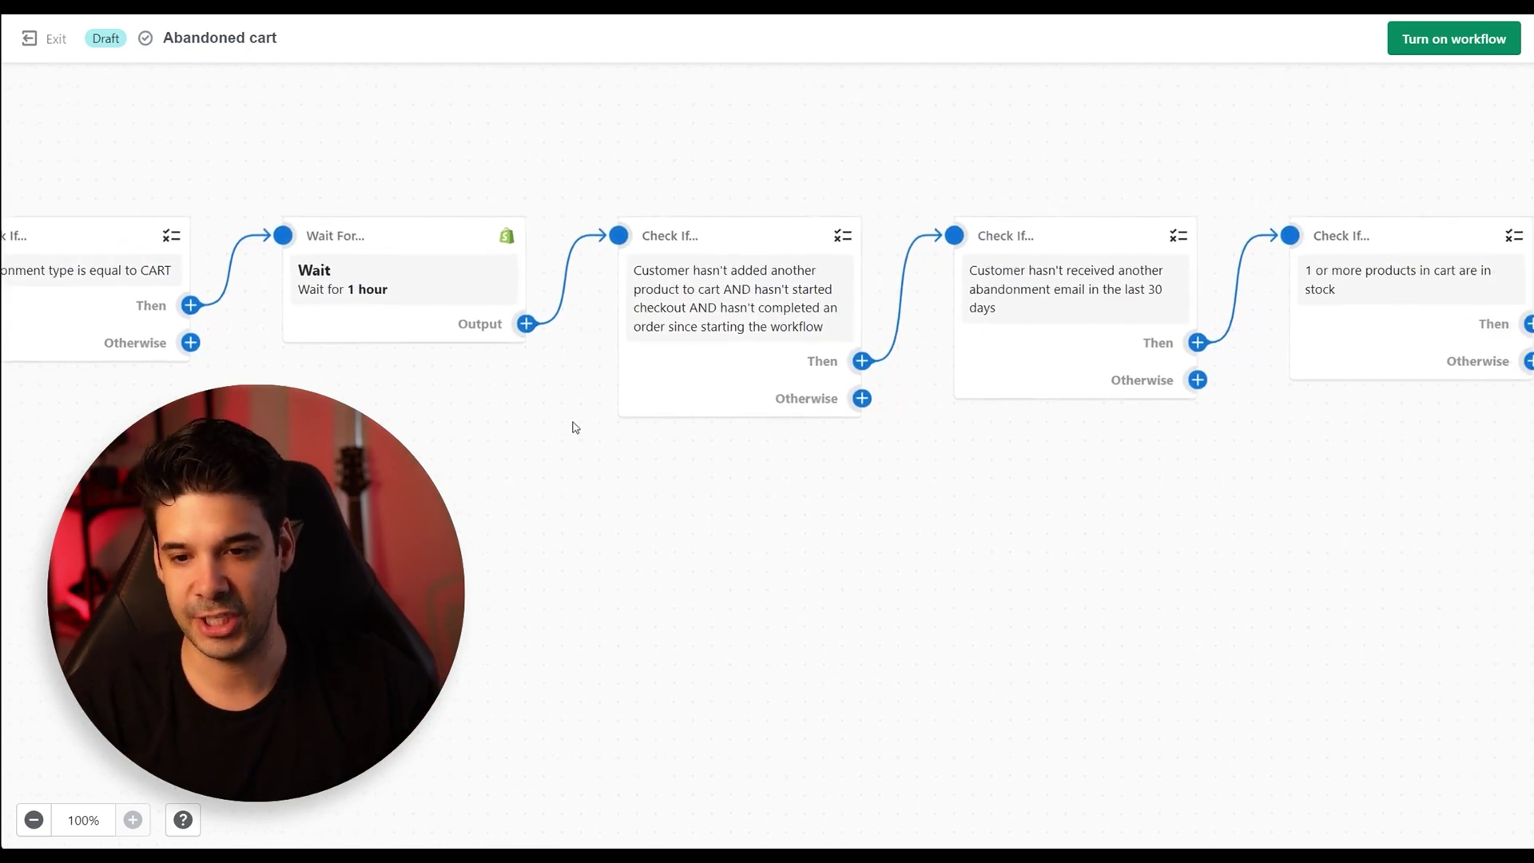
scroll(671, 452, "right", 1)
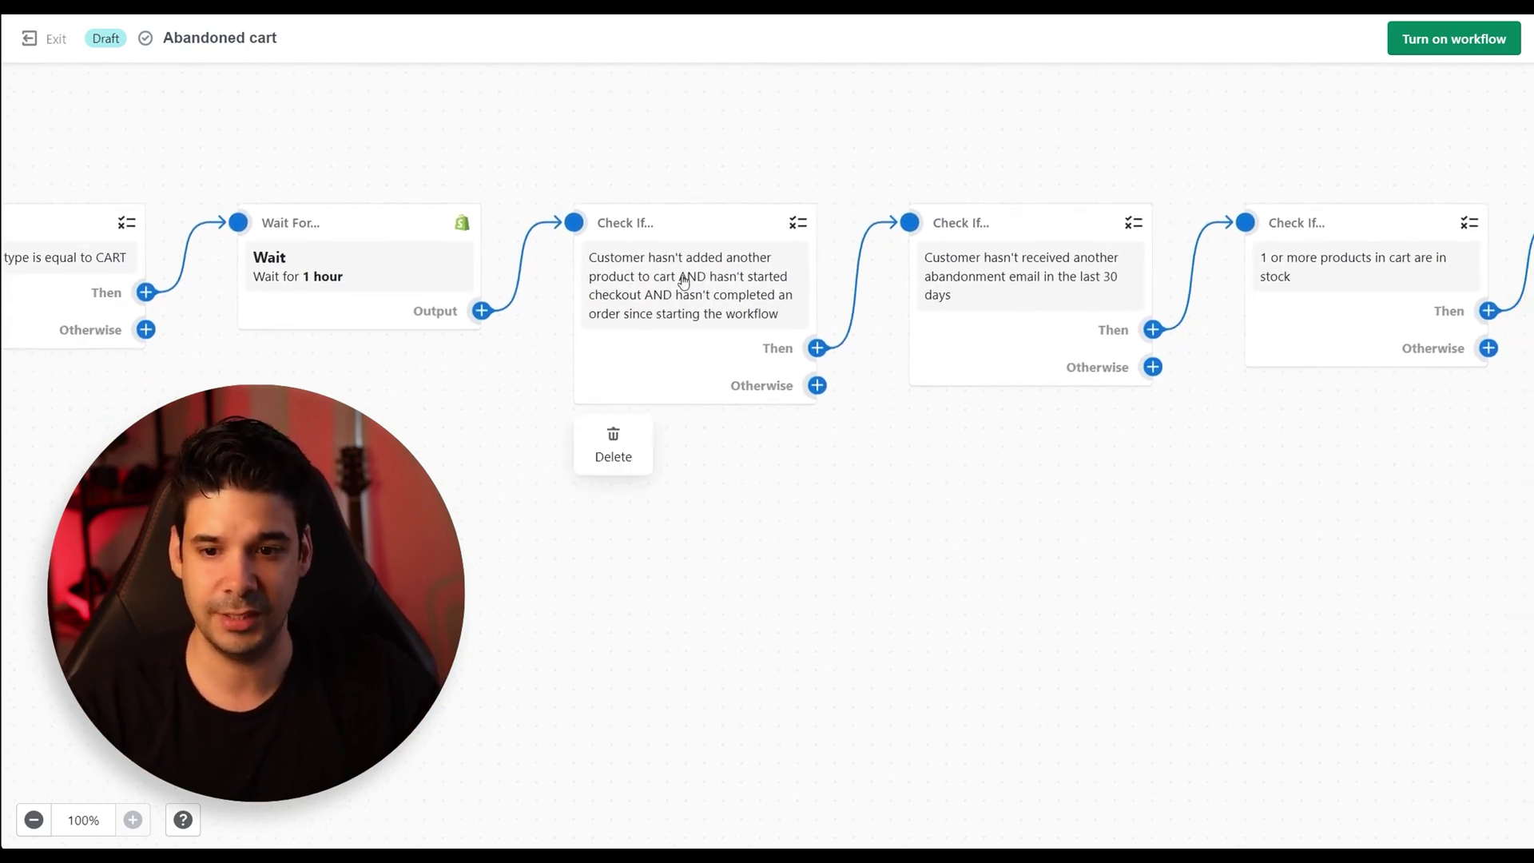
scroll(752, 449, "right", 1)
scroll(719, 446, "right", 1)
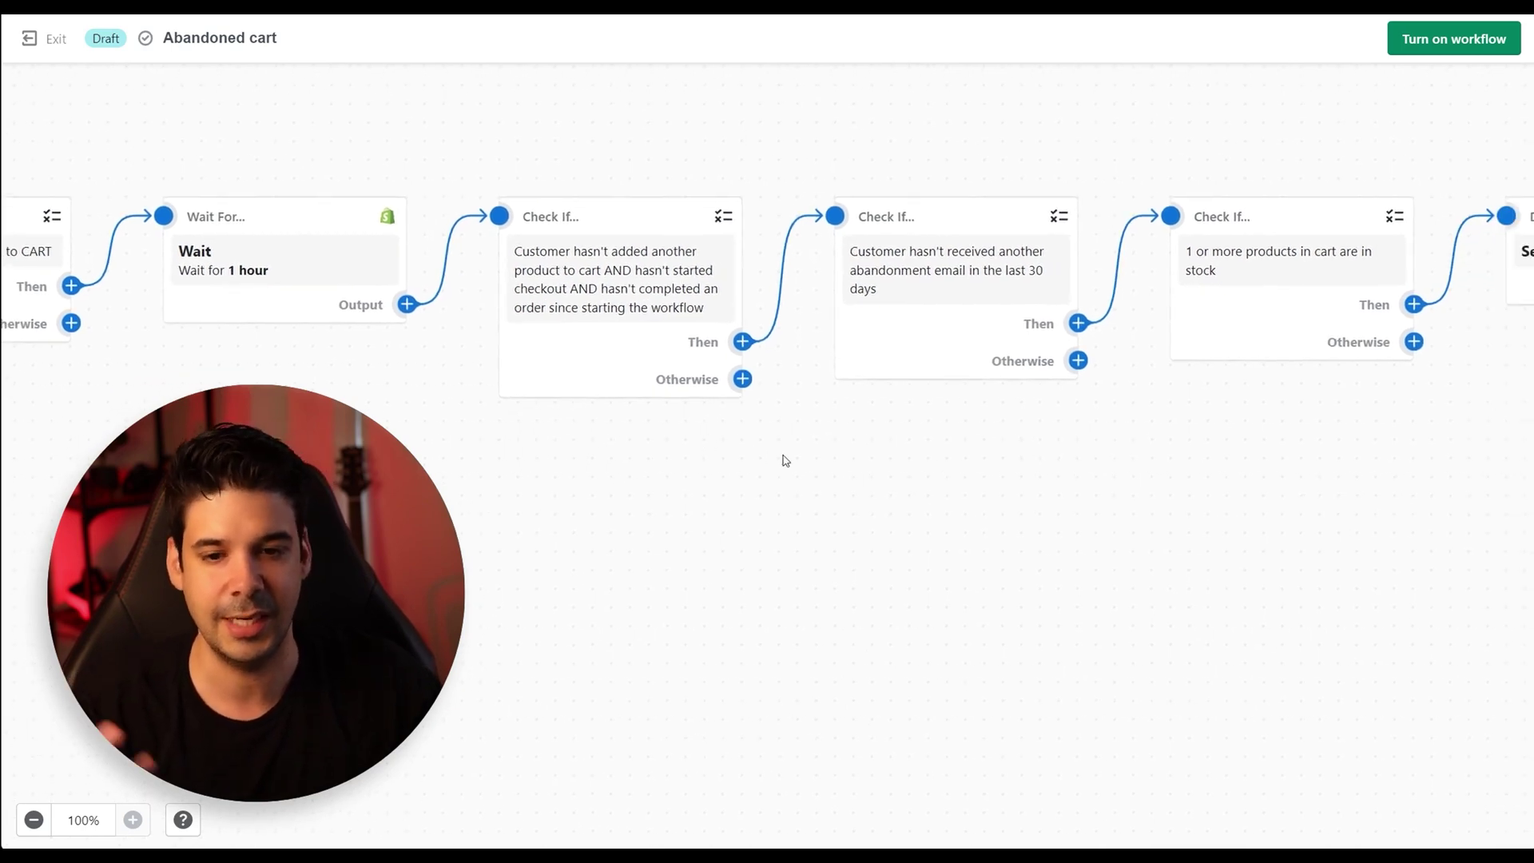
scroll(719, 465, "right", 3)
scroll(711, 466, "right", 2)
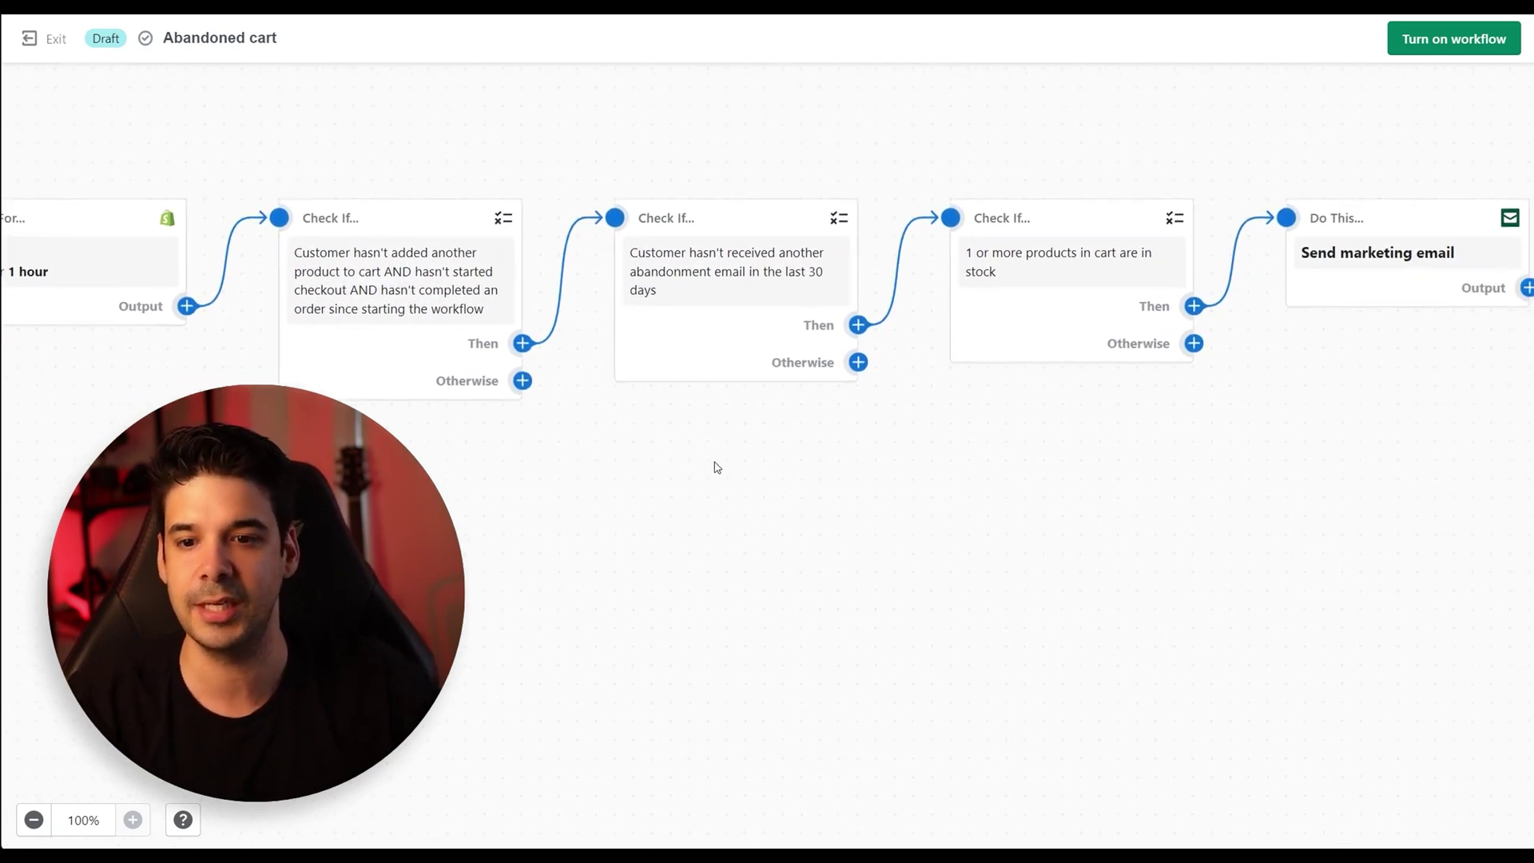
scroll(864, 428, "left", 1)
scroll(853, 435, "right", 1)
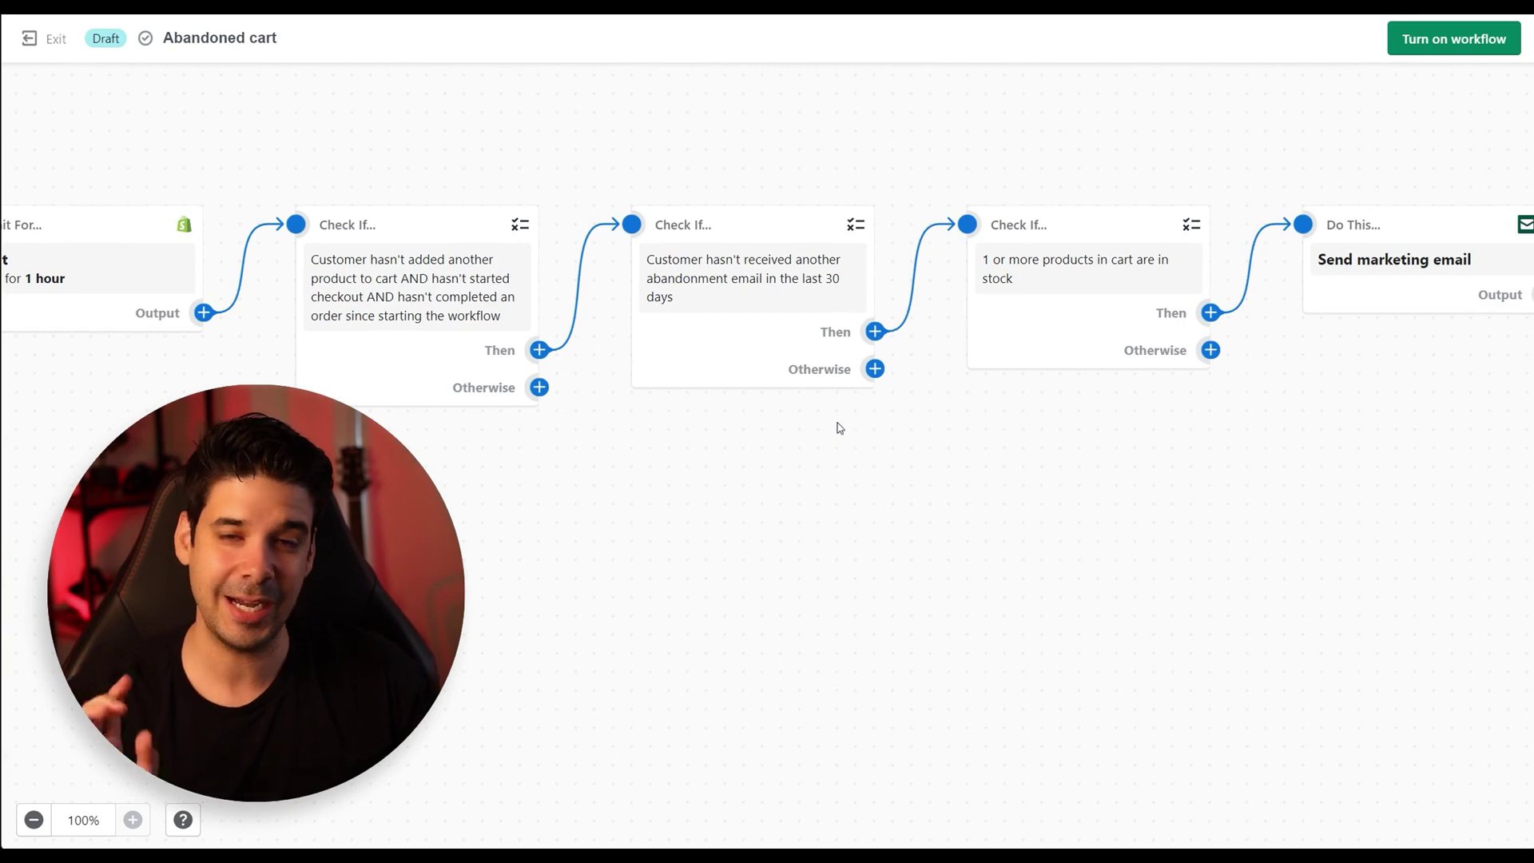
- Set the days since the last abandonment email to 1 in the condition about previously received abandonment emails
mouse_move(767, 332)
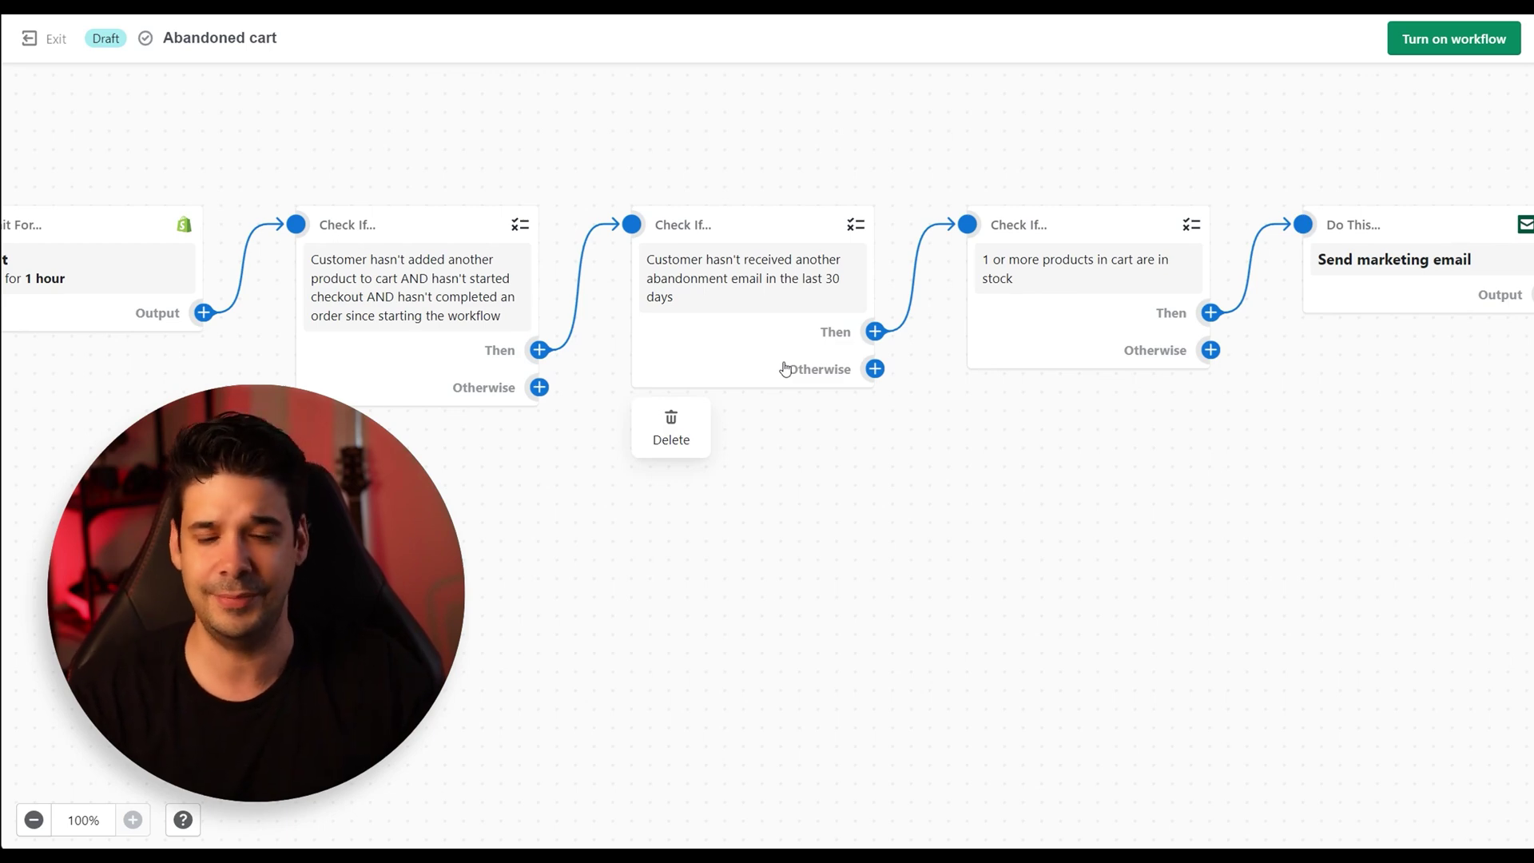
left_click(797, 278)
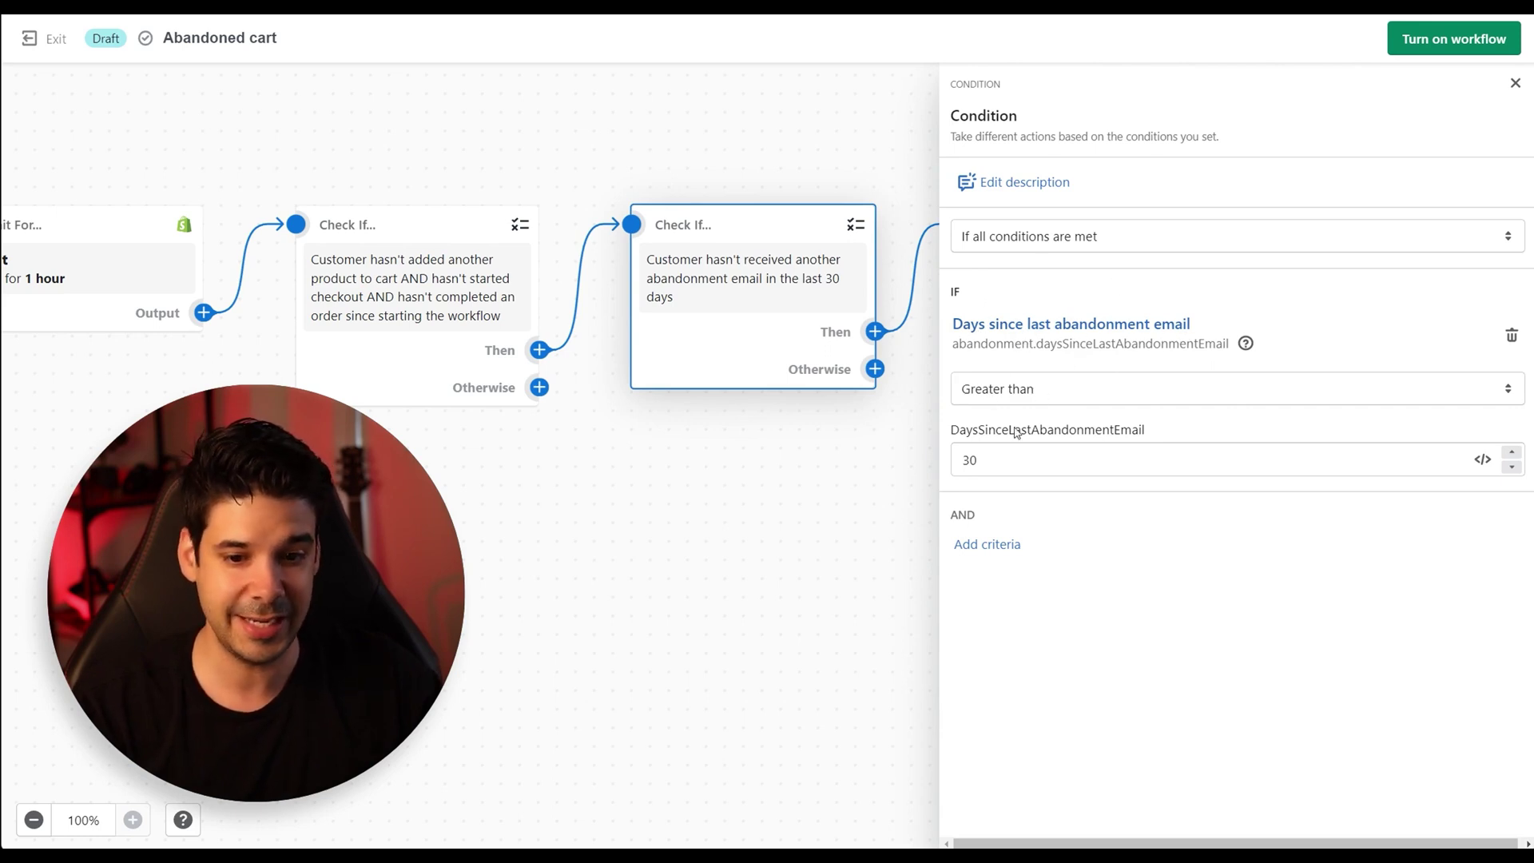
left_click_drag(998, 461, 957, 465)
key("BackSpace")
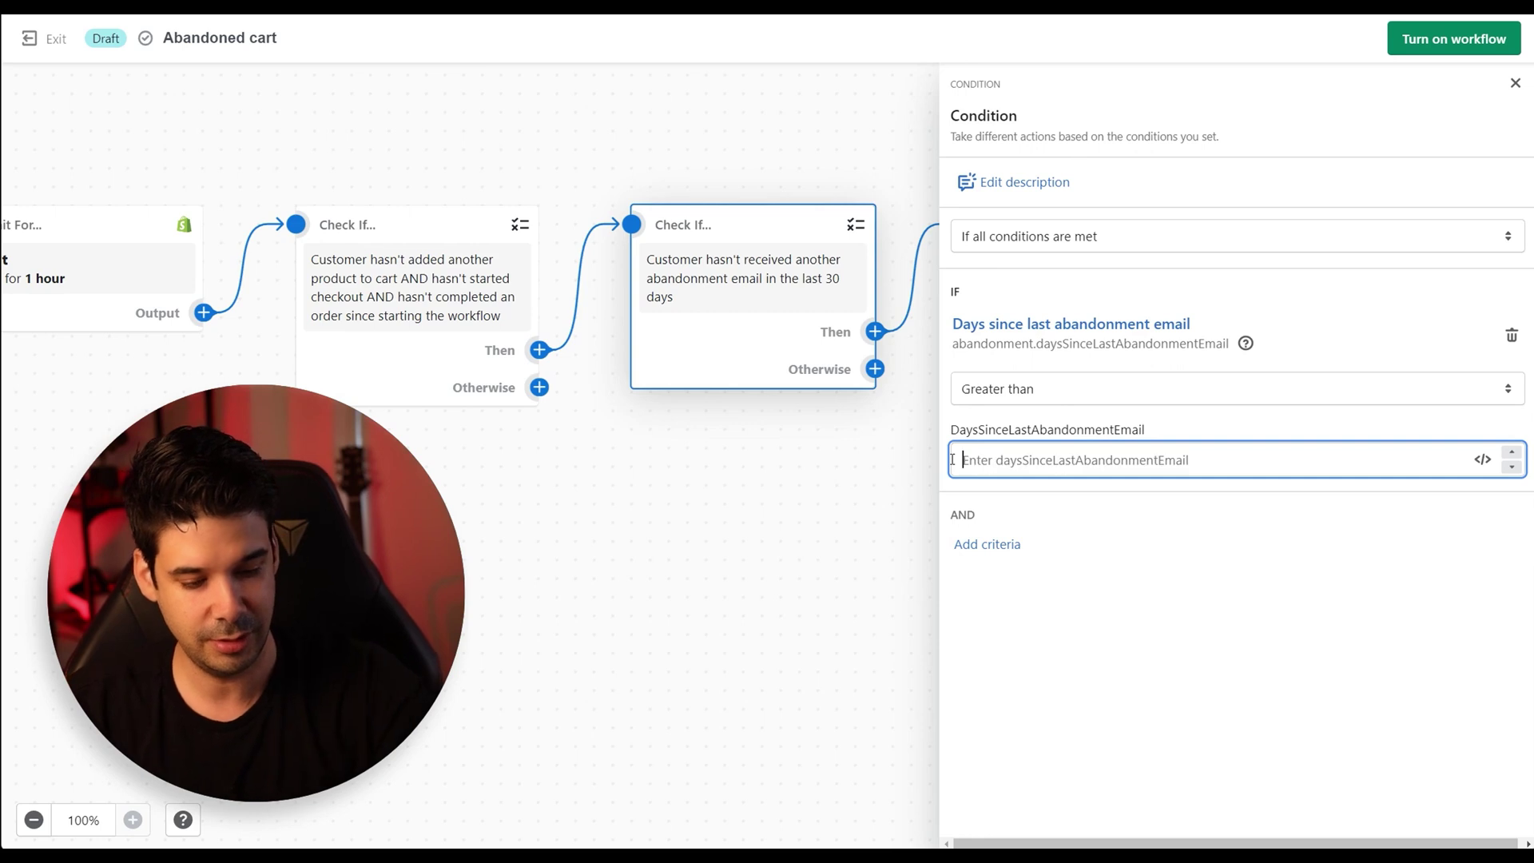
type("1")
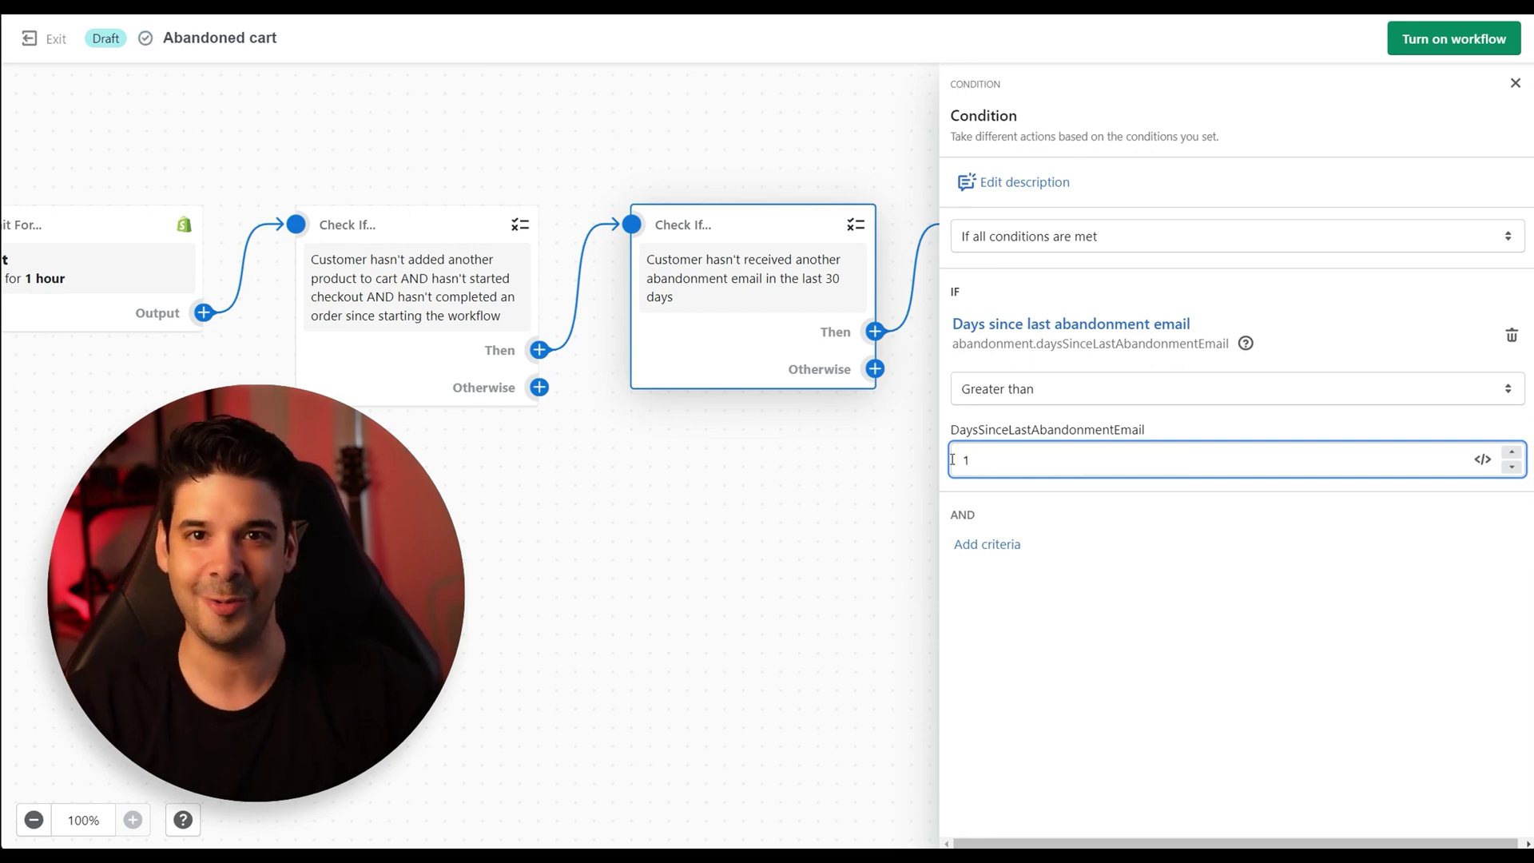
left_click(887, 478)
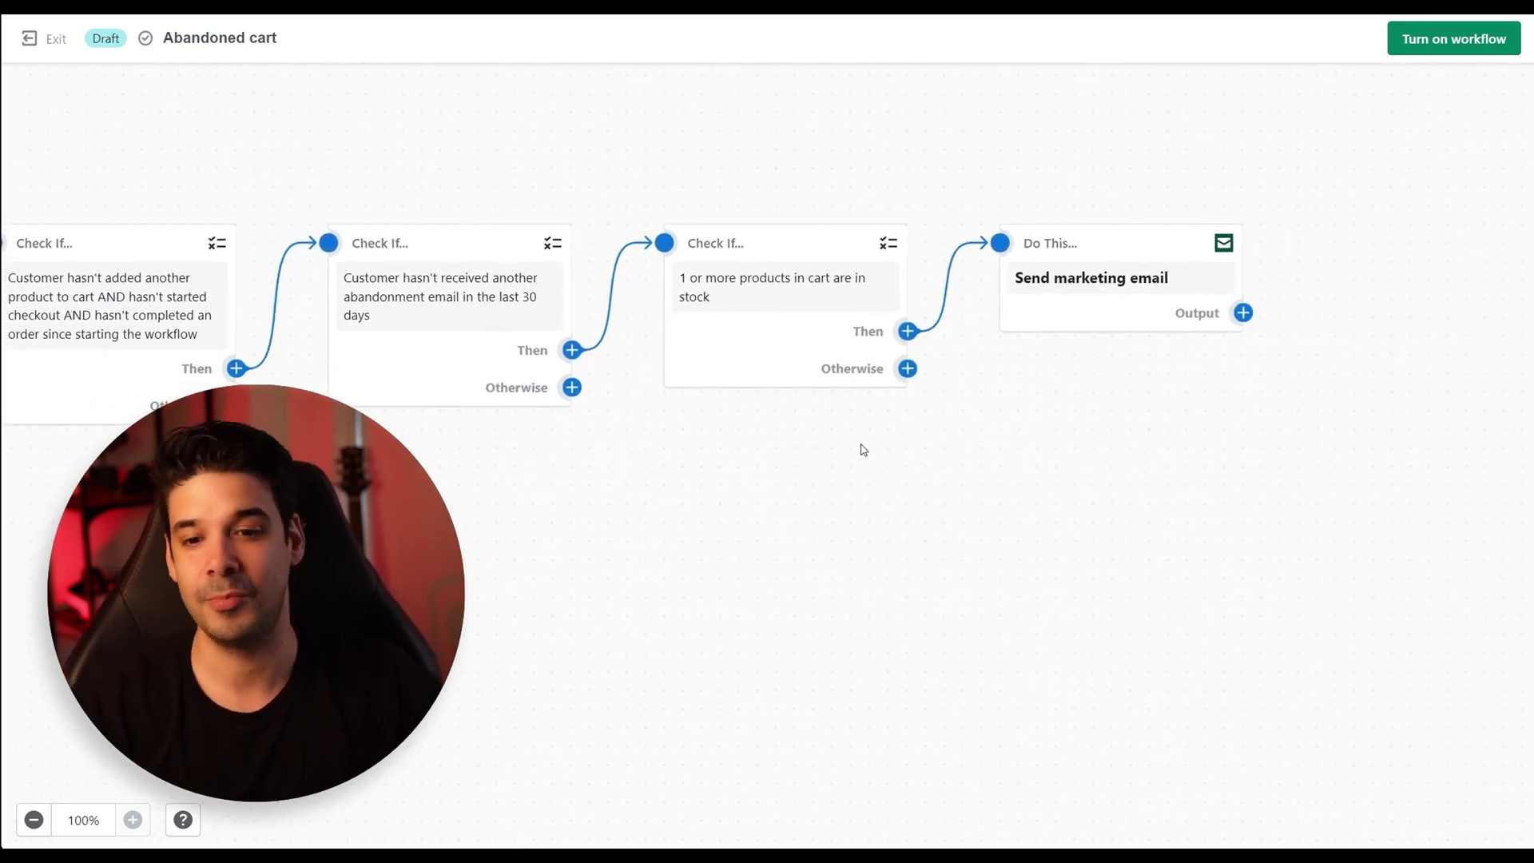
- Delete the products-in-stock condition and connect the Then output of the previous-abandonment-email condition directly to the Send marketing email action
mouse_move(688, 329)
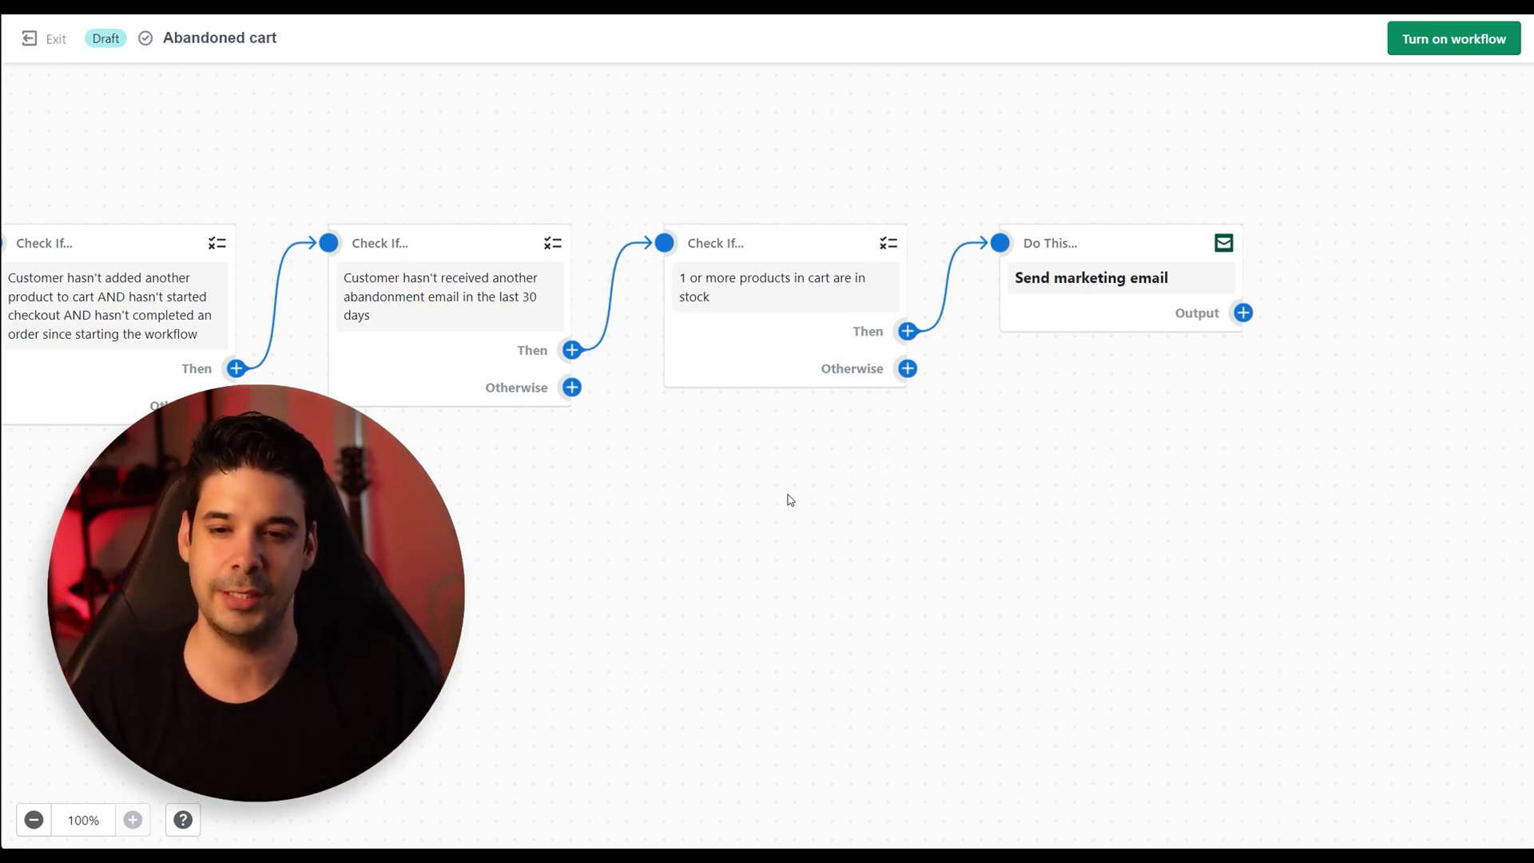
left_click(783, 257)
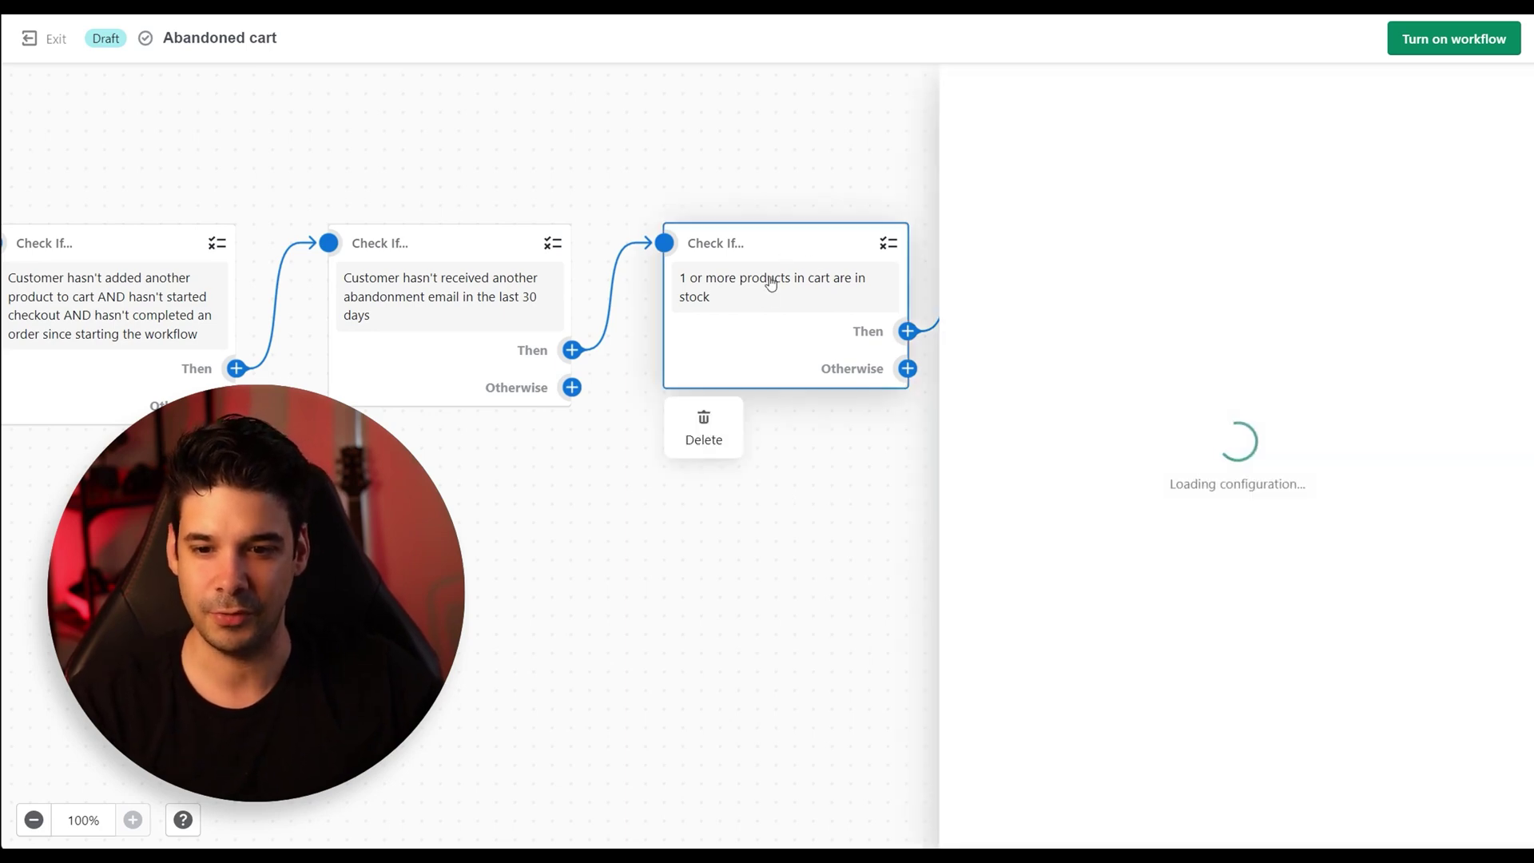
left_click(704, 429)
left_click(999, 503)
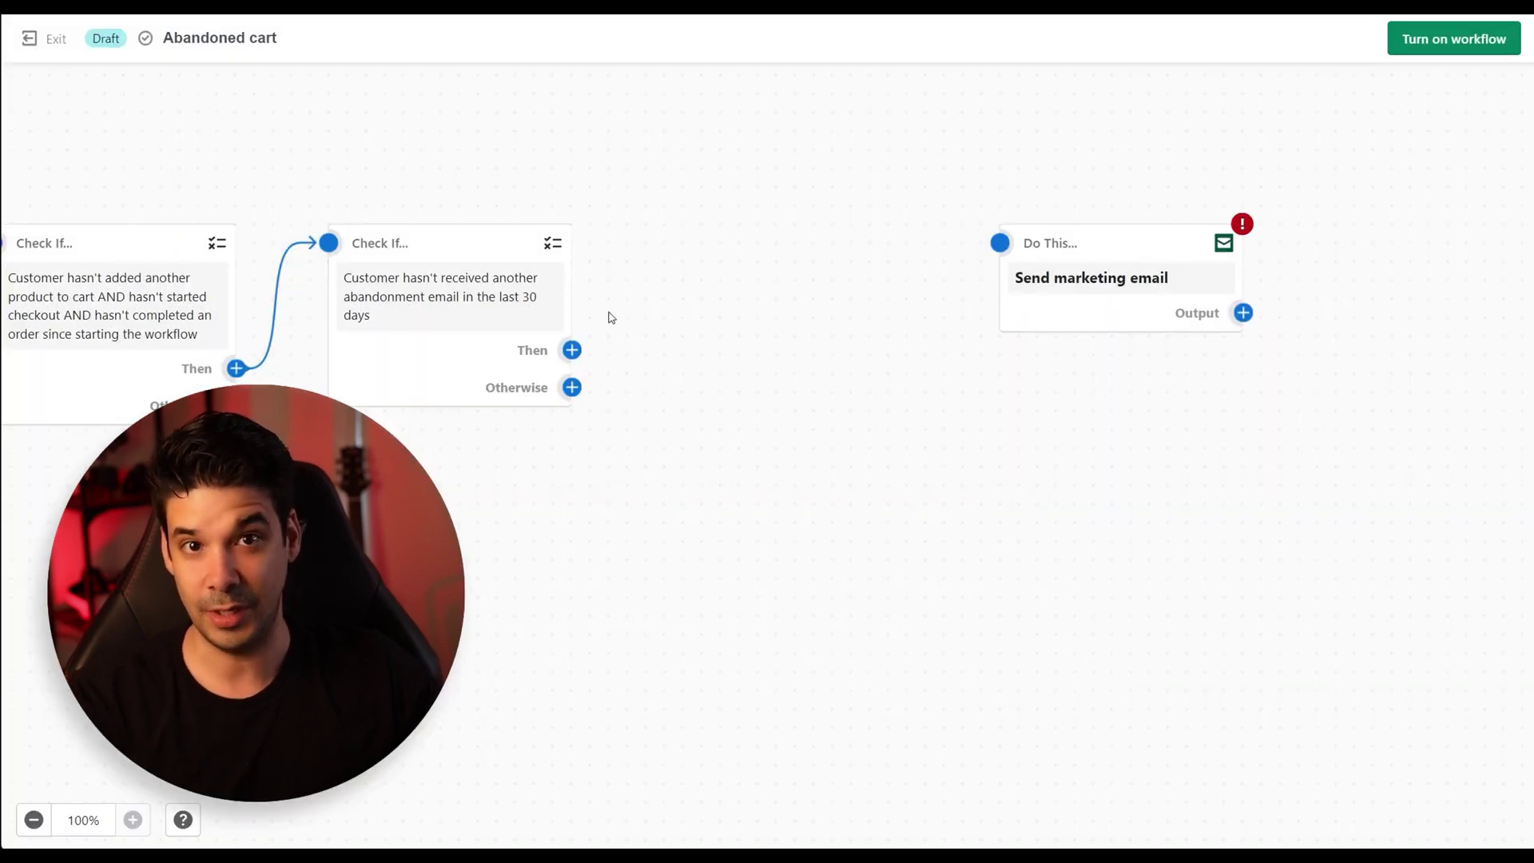
left_click_drag(573, 350, 1004, 245)
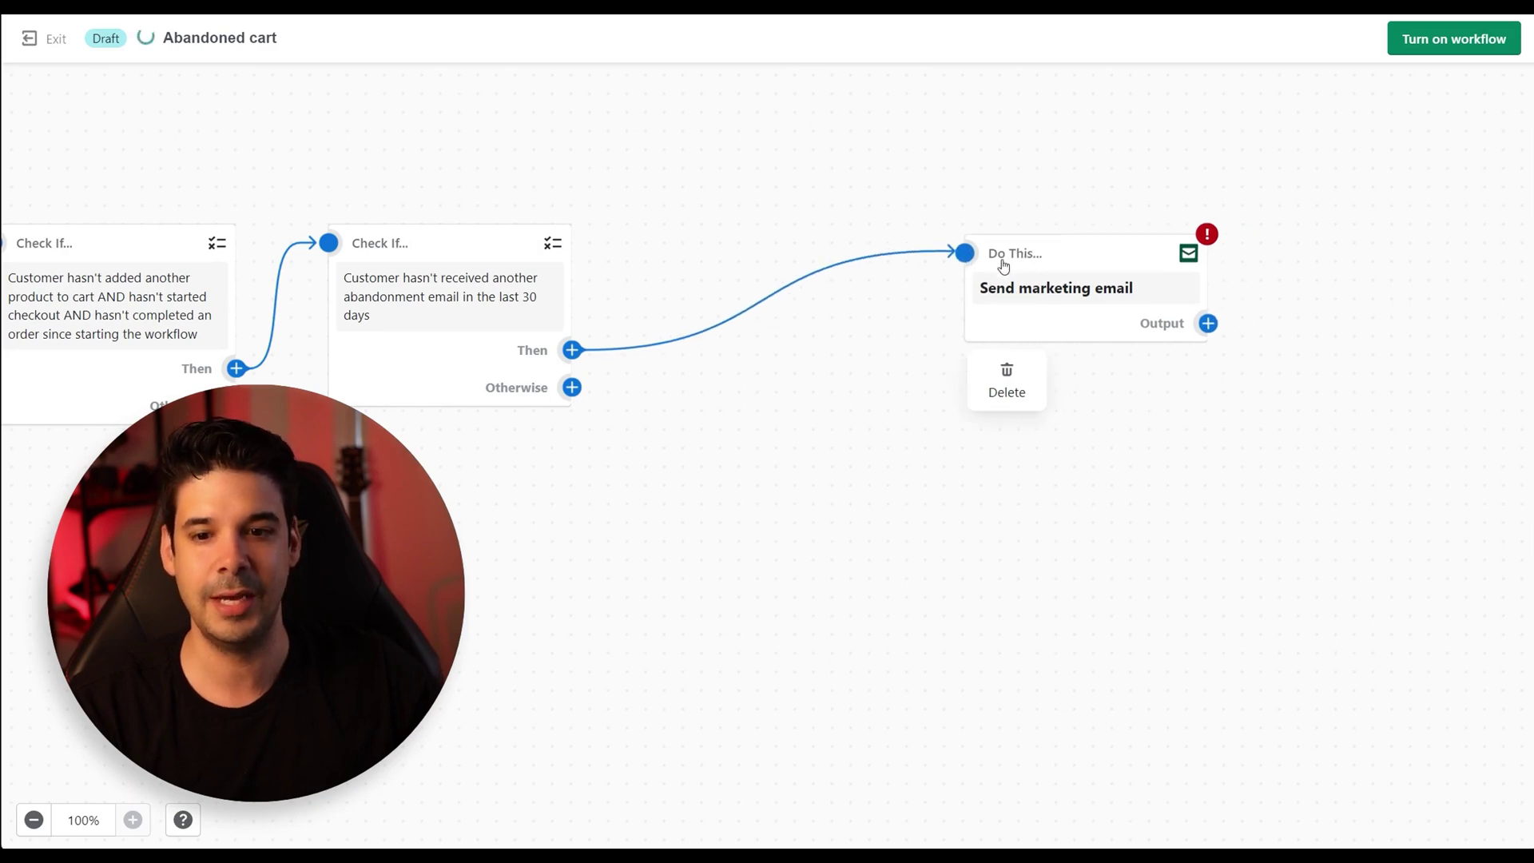
left_click_drag(827, 319, 866, 418)
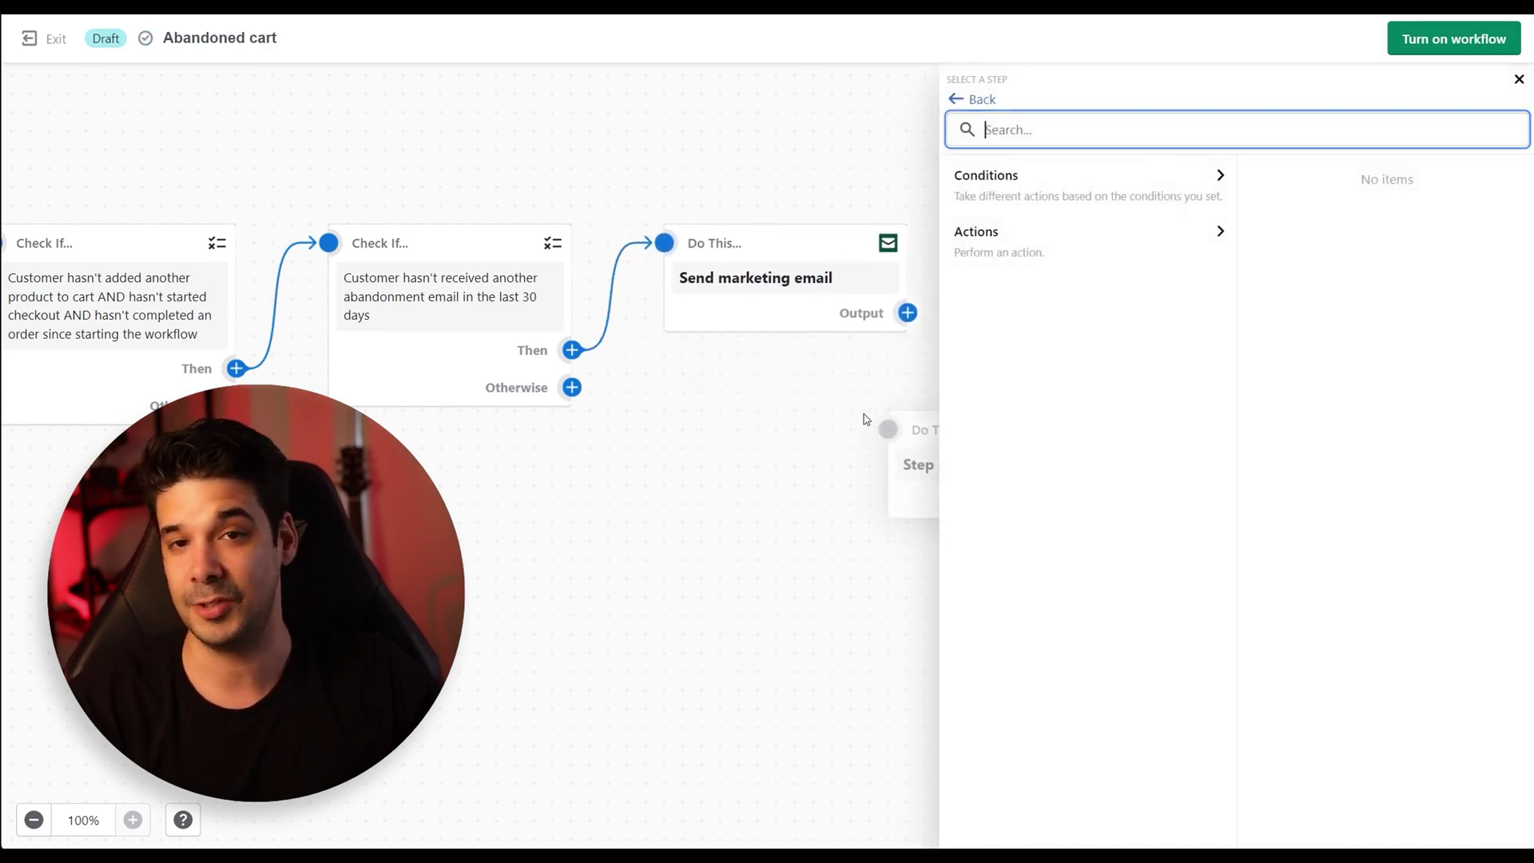
- Open the full email of the Send marketing email action, review its content and revert it to draft for editing
left_click(782, 284)
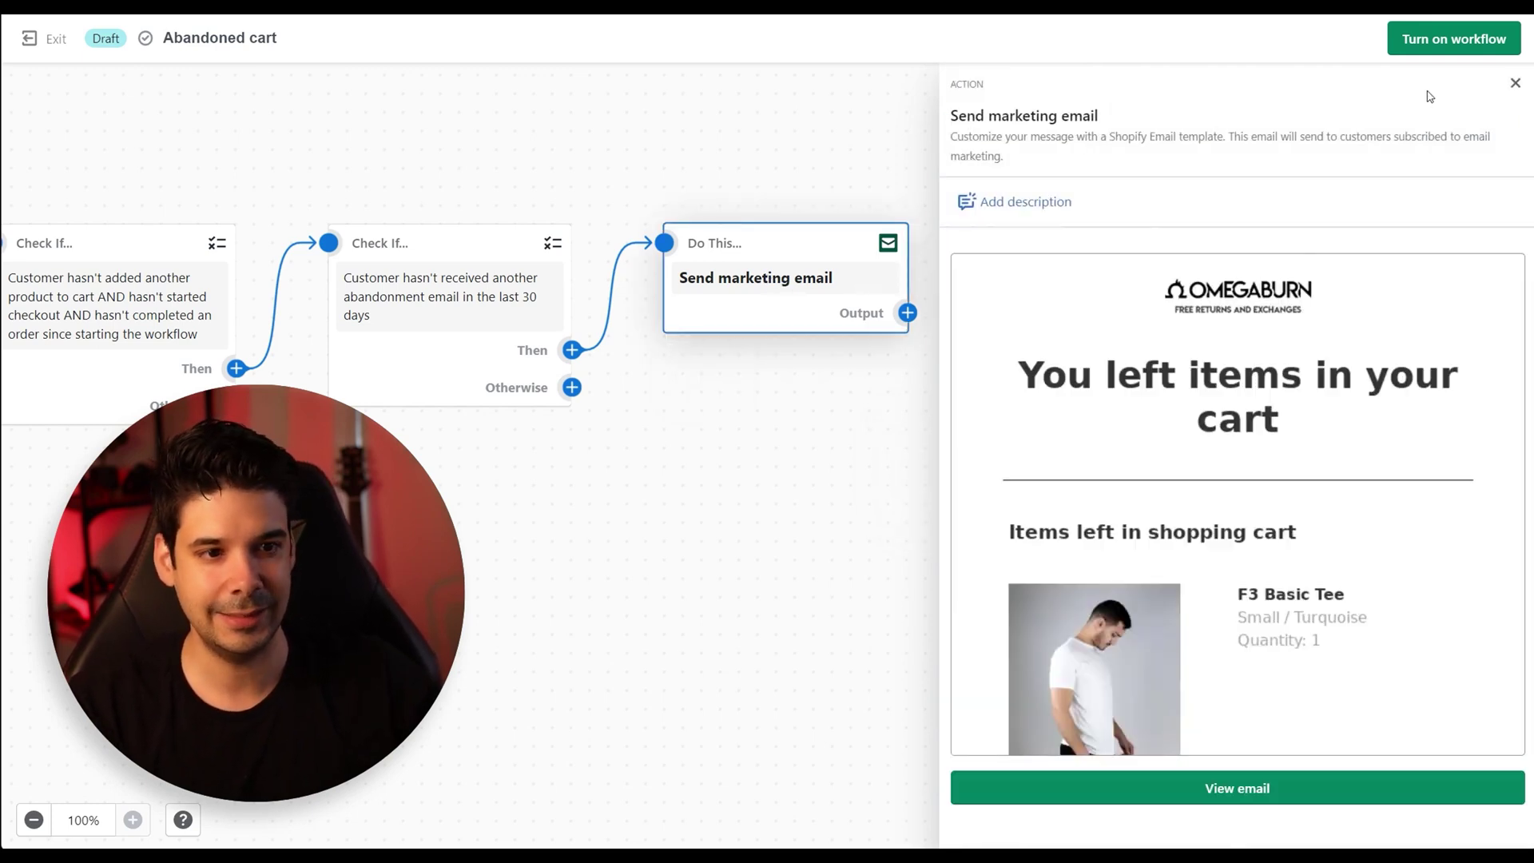
left_click(1230, 791)
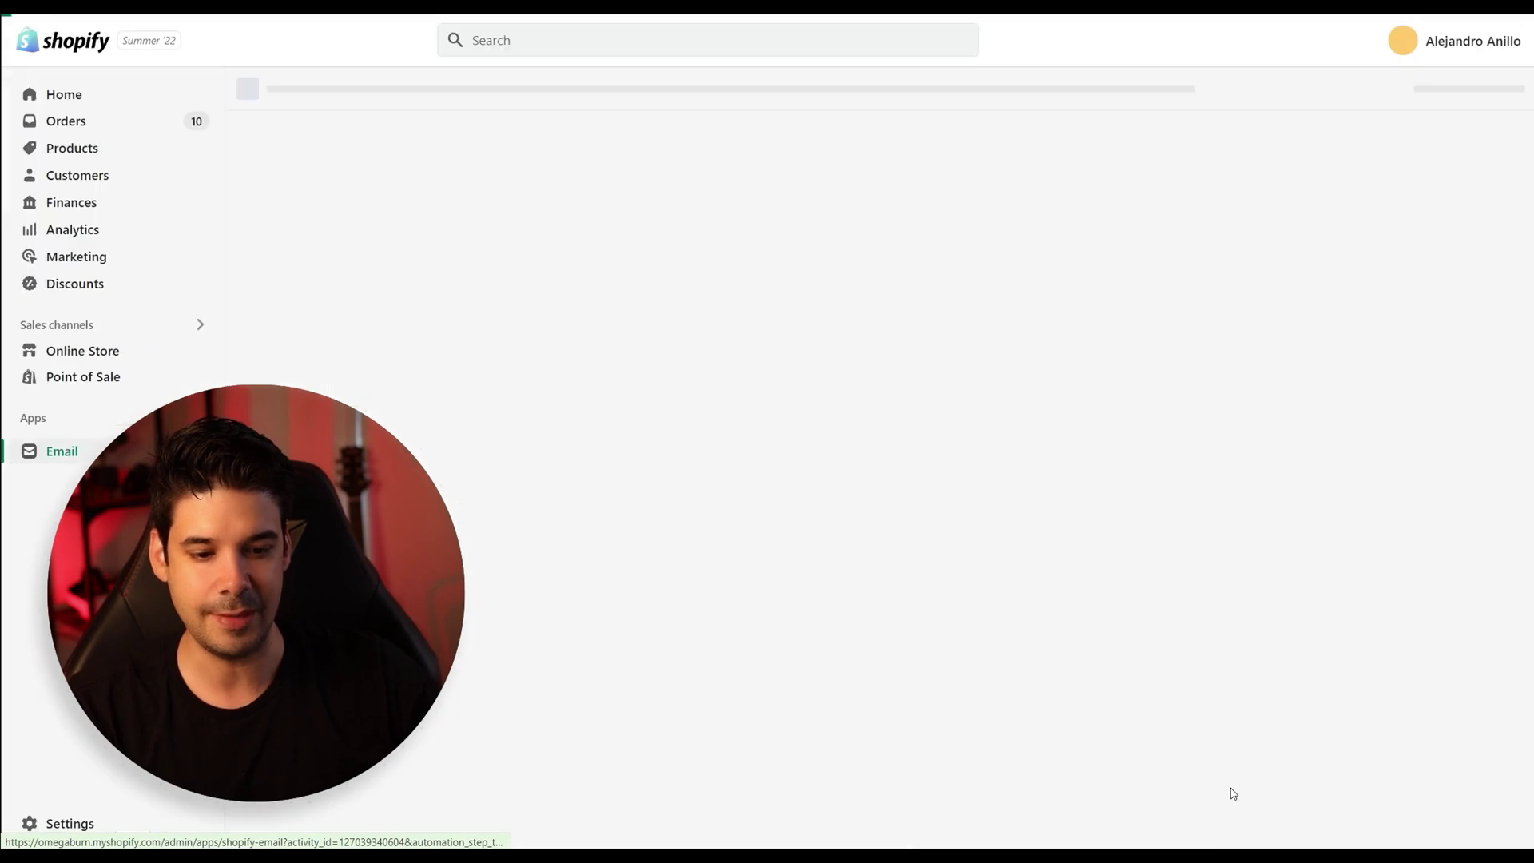
scroll(823, 372, "down", 7)
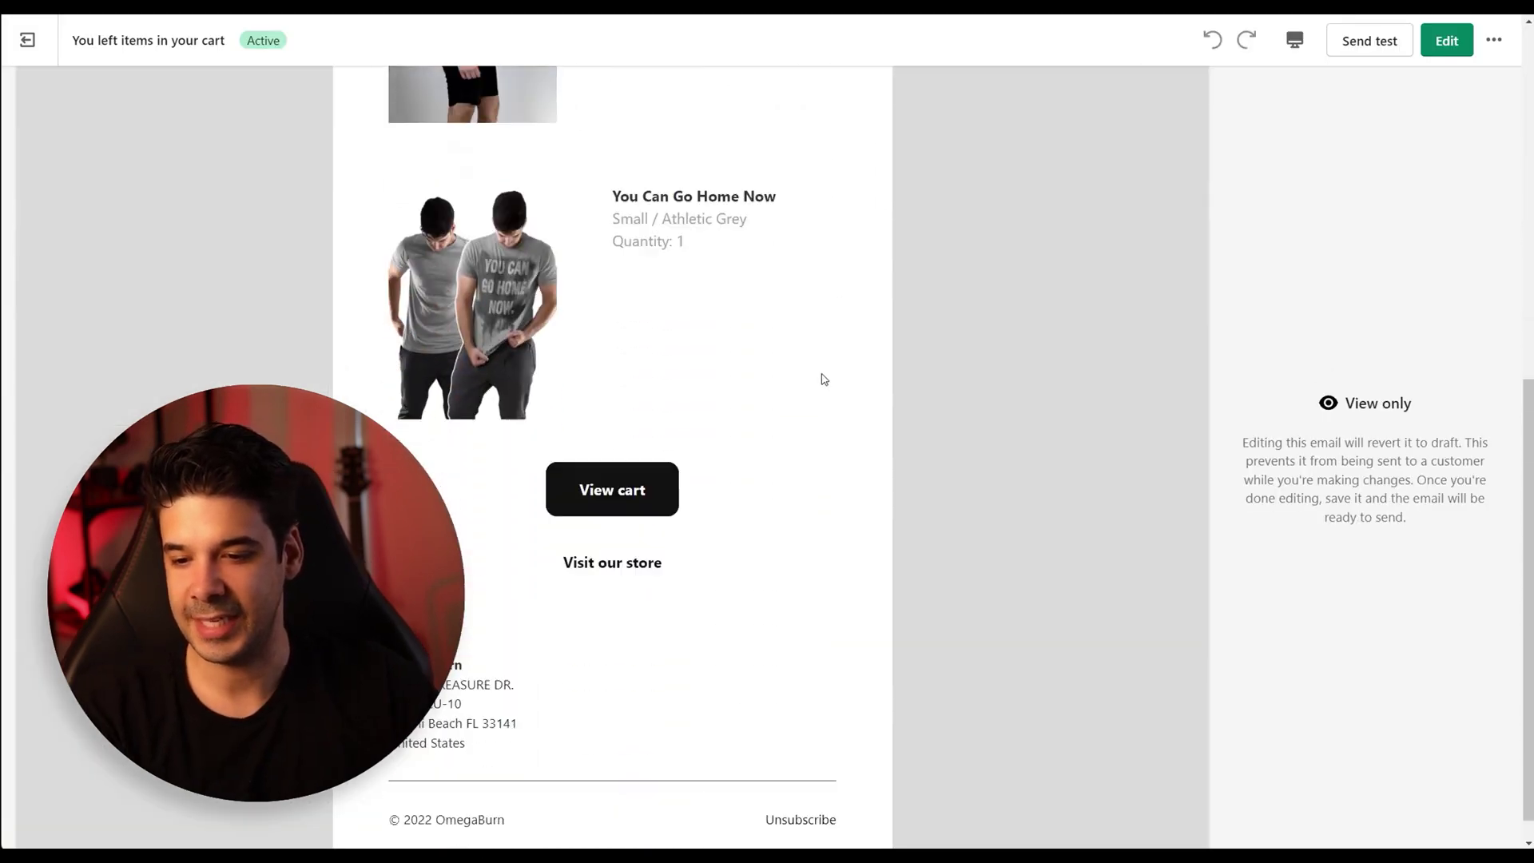
scroll(816, 408, "up", 8)
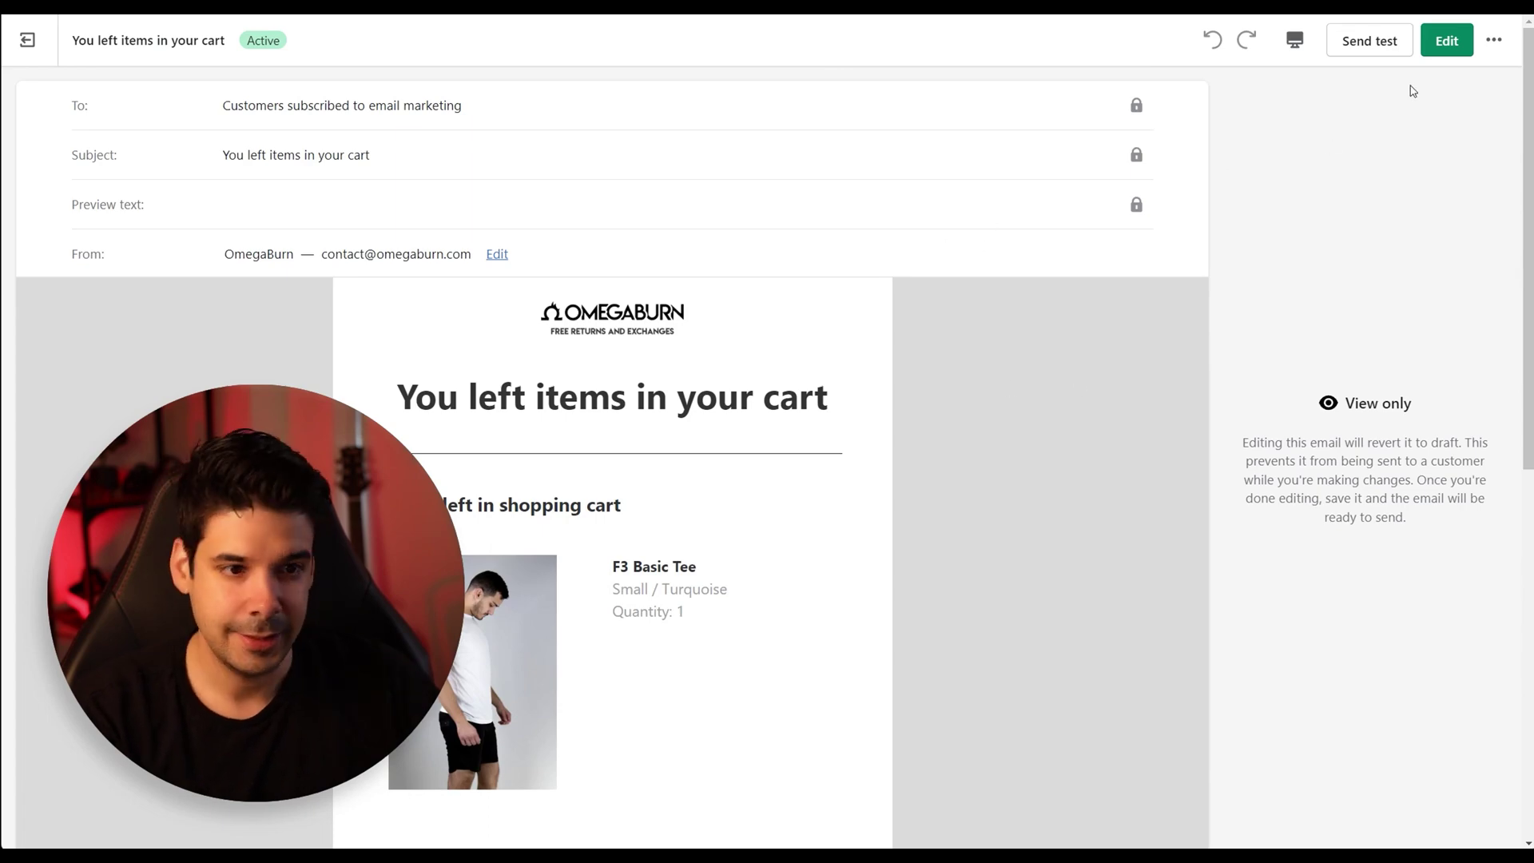
left_click(1443, 48)
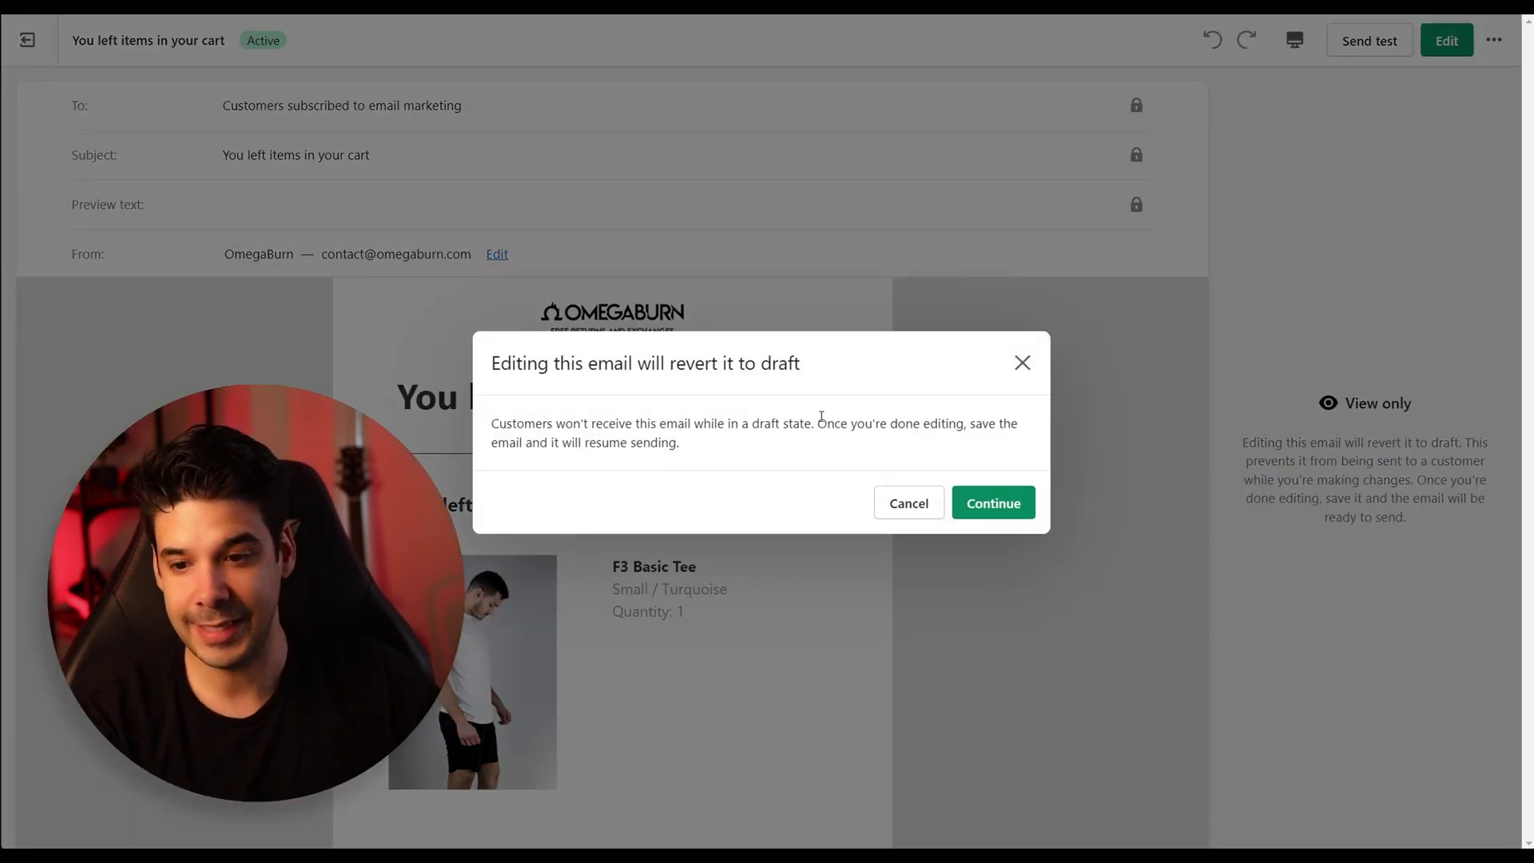
left_click(993, 503)
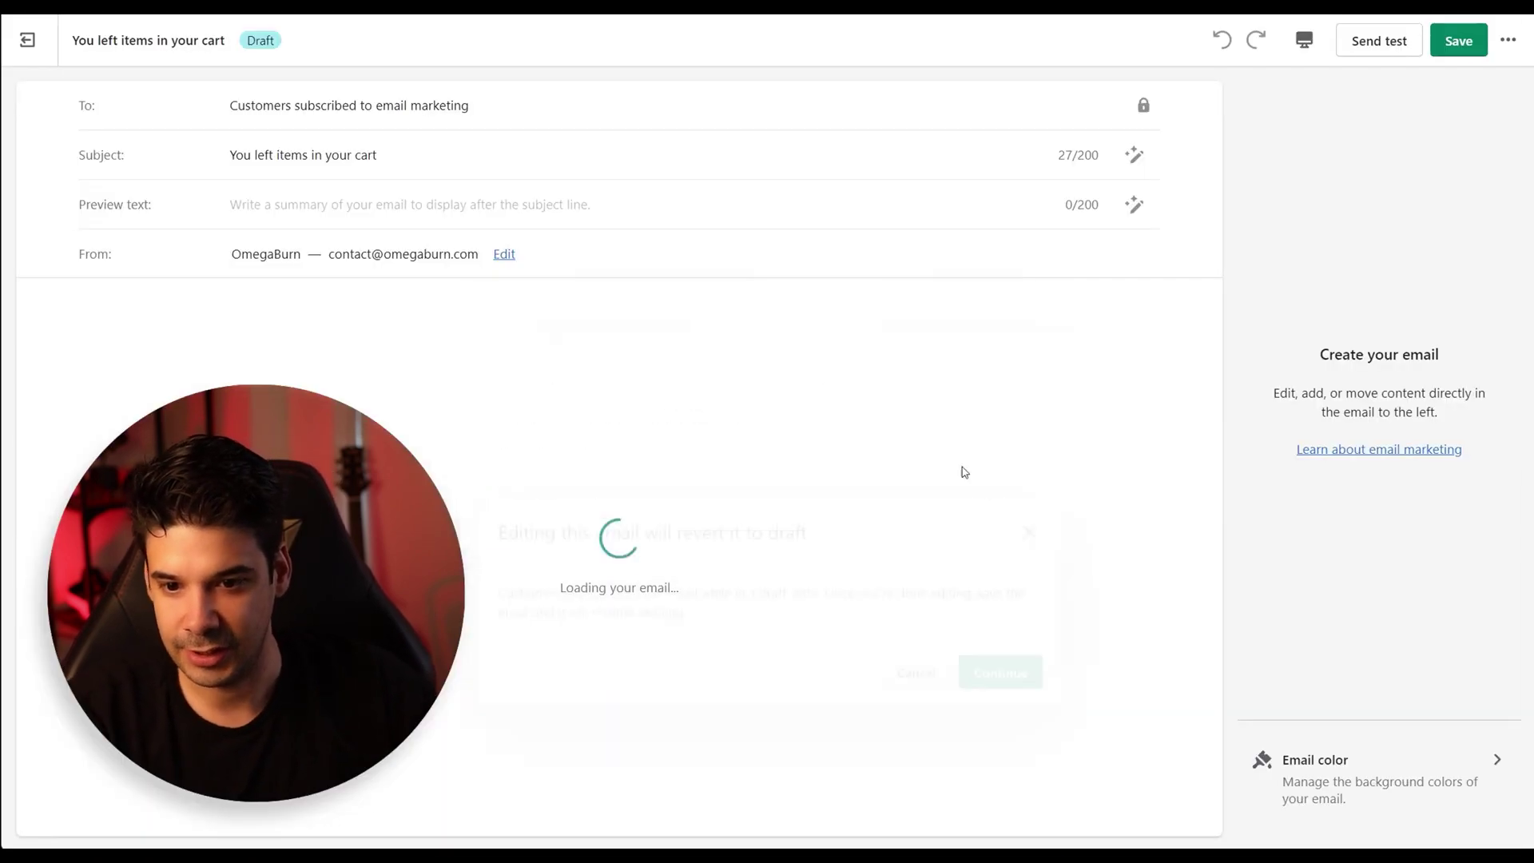
- Replace the email's subject text with "Hello" followed by the First name personalization variable
left_click(235, 156)
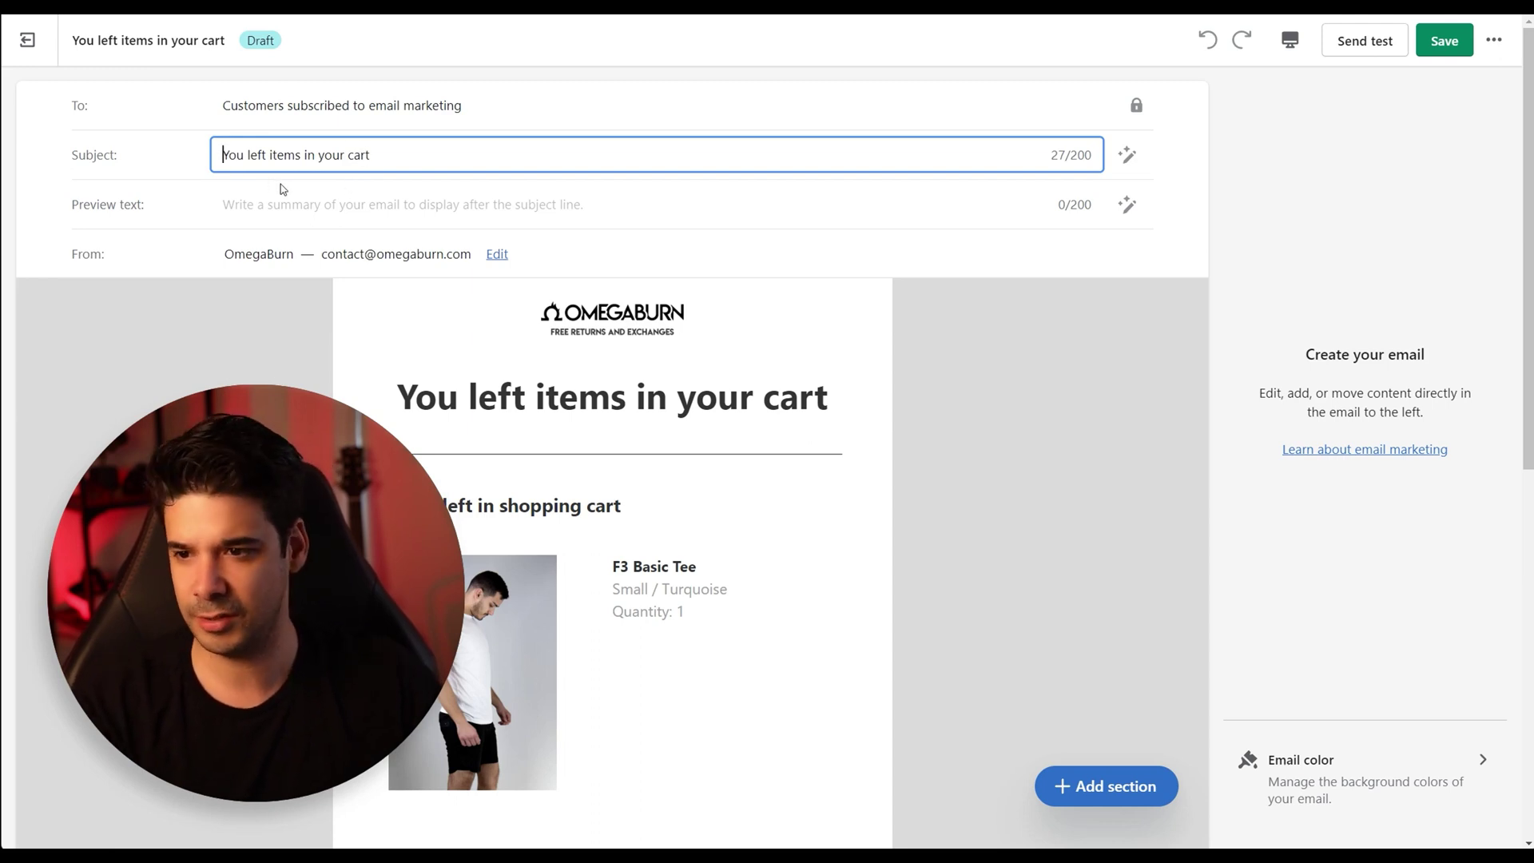
triple_click(228, 154)
key("BackSpace")
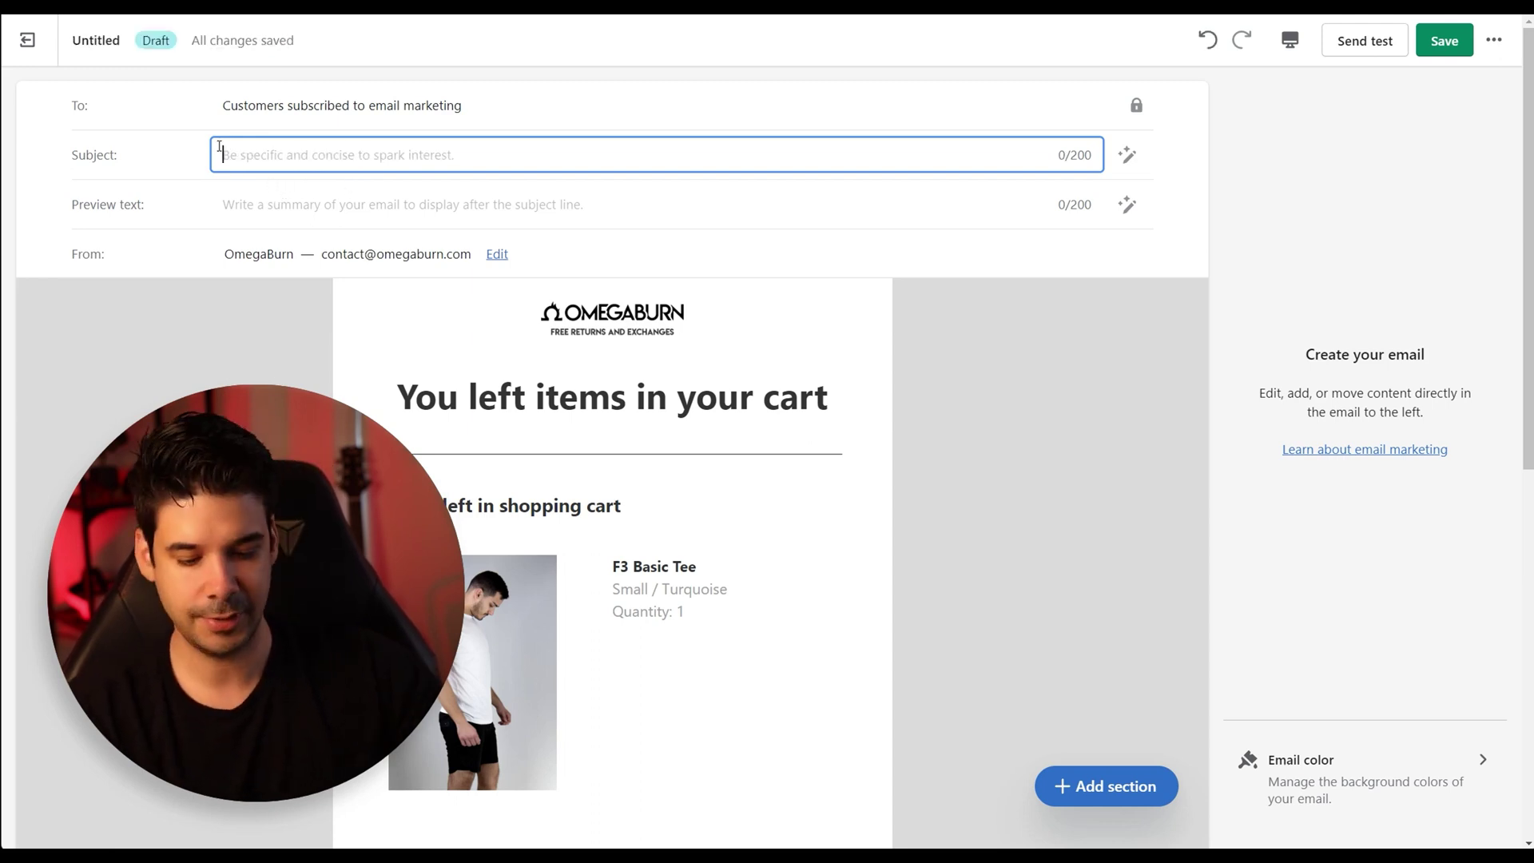
type("Hello")
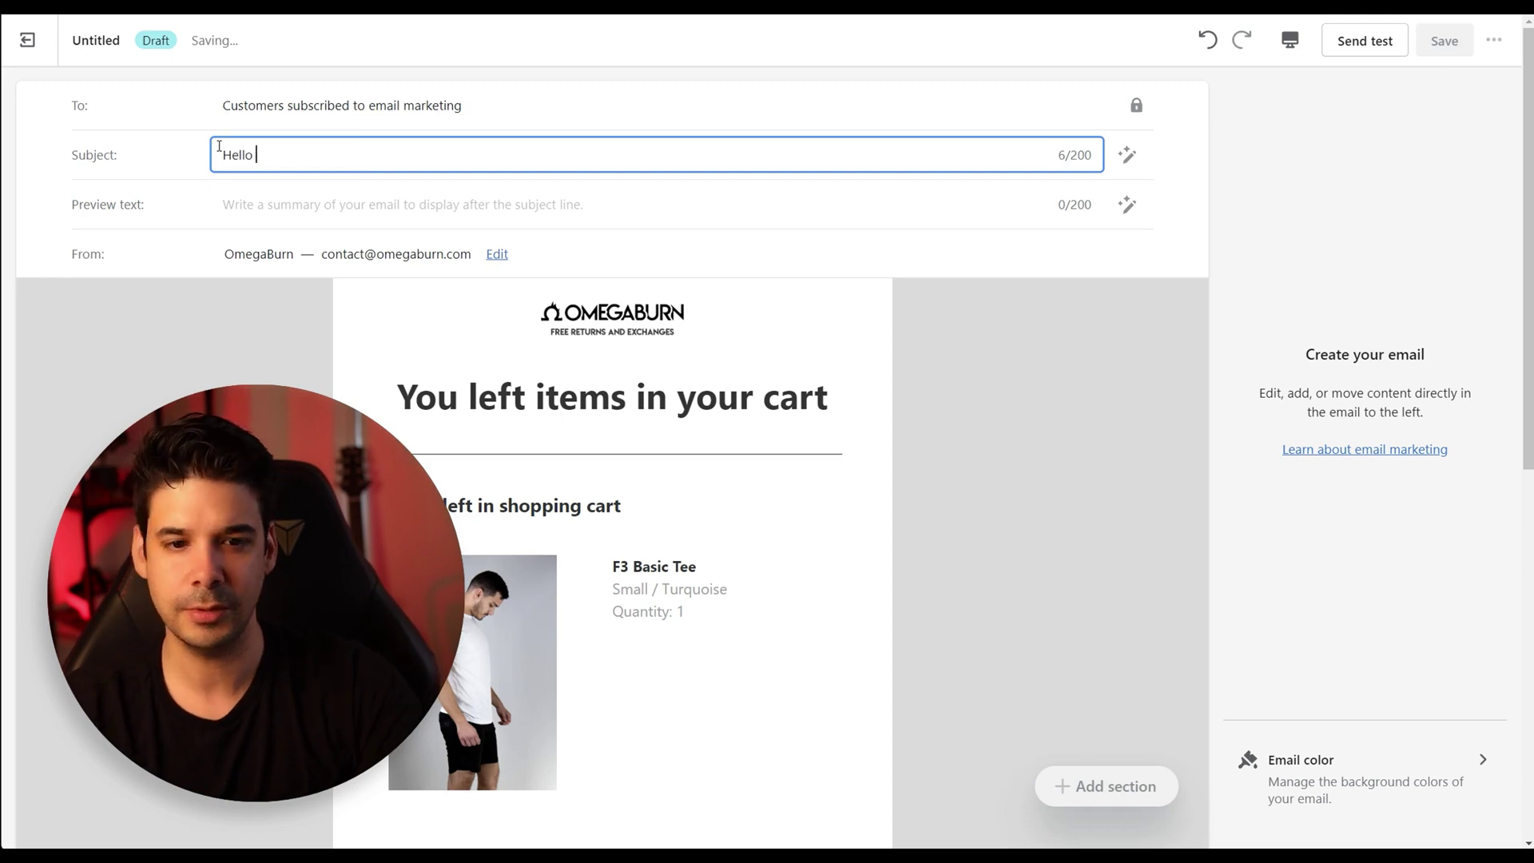
left_click(1126, 155)
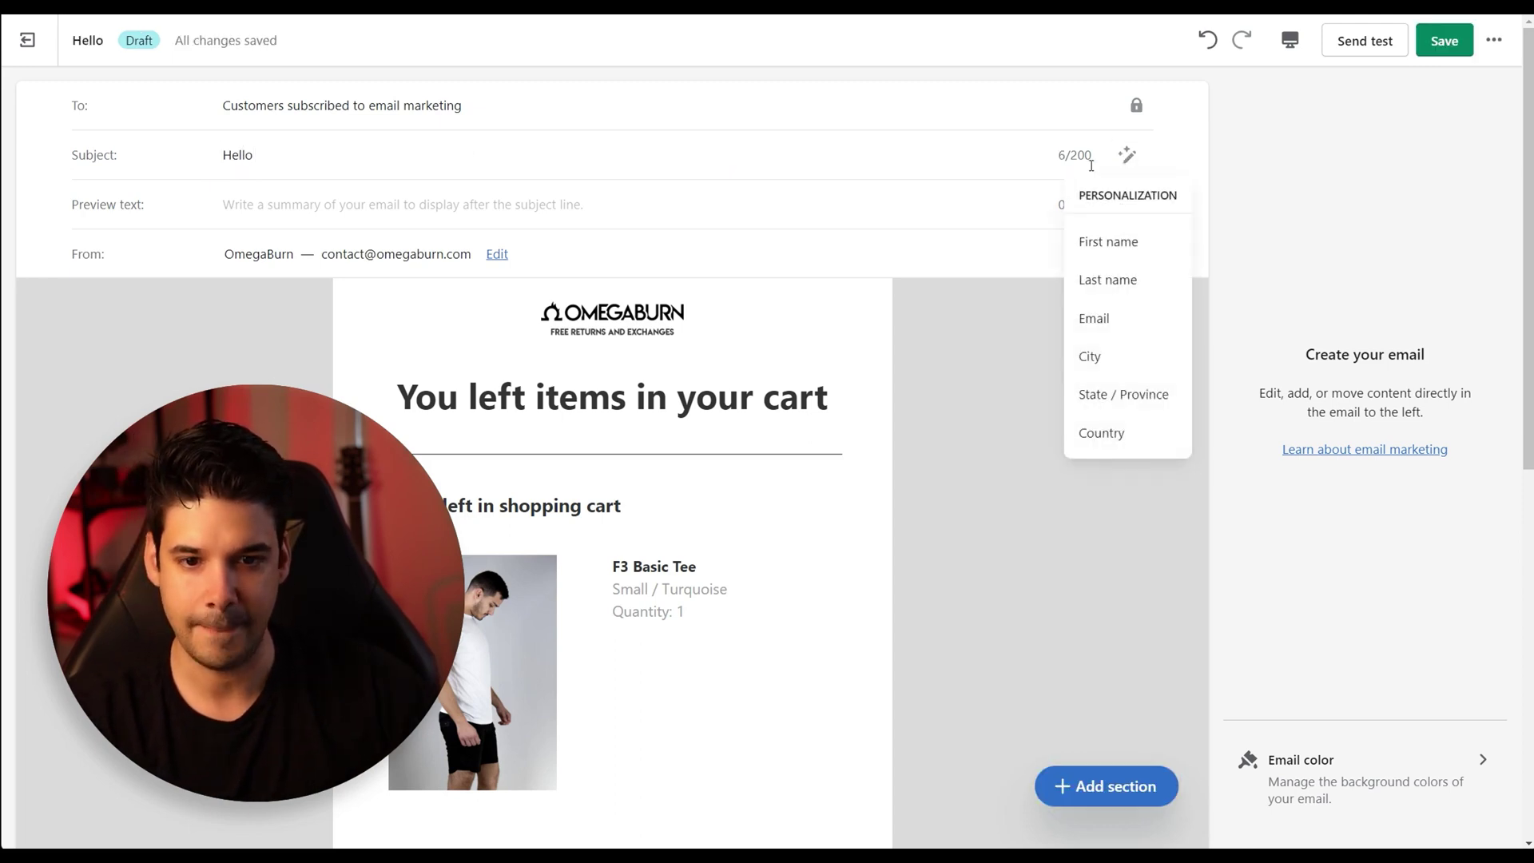
left_click(1110, 244)
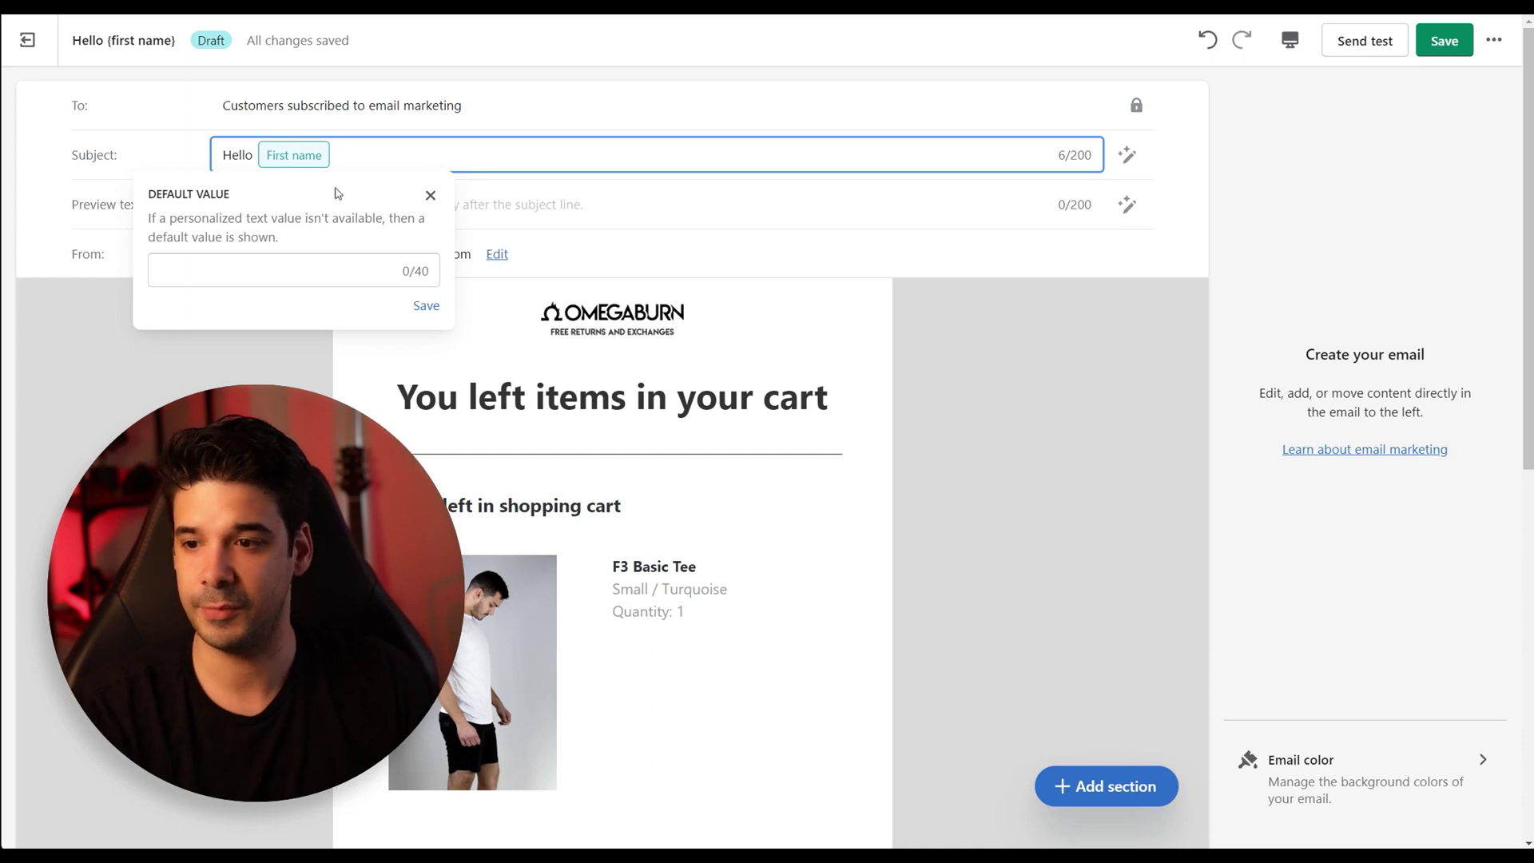
- Save "there" as the default value for the First name variable in the subject
left_click(294, 261)
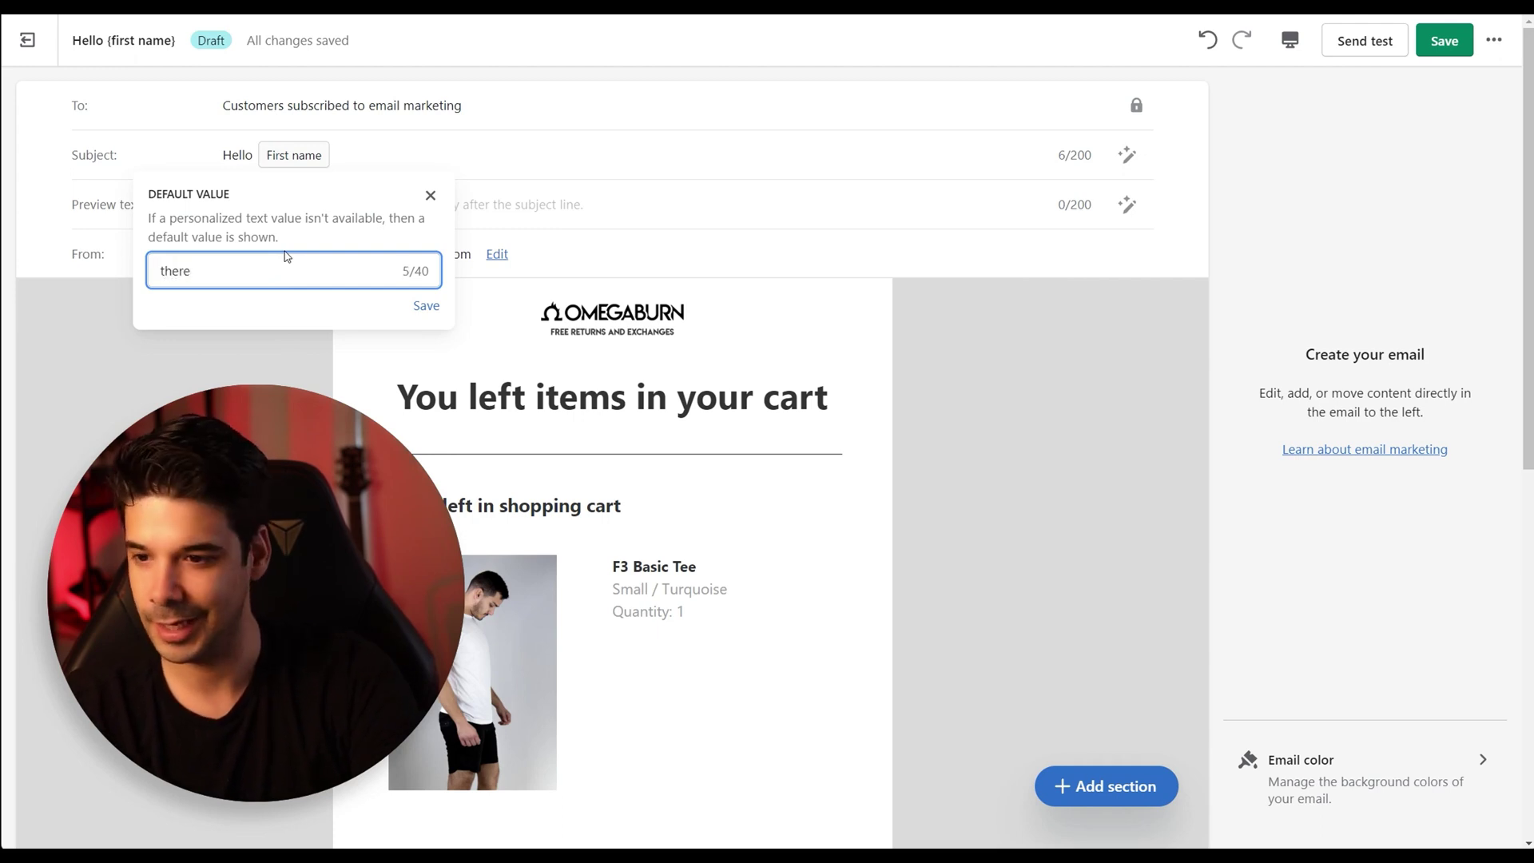
key("BackSpace")
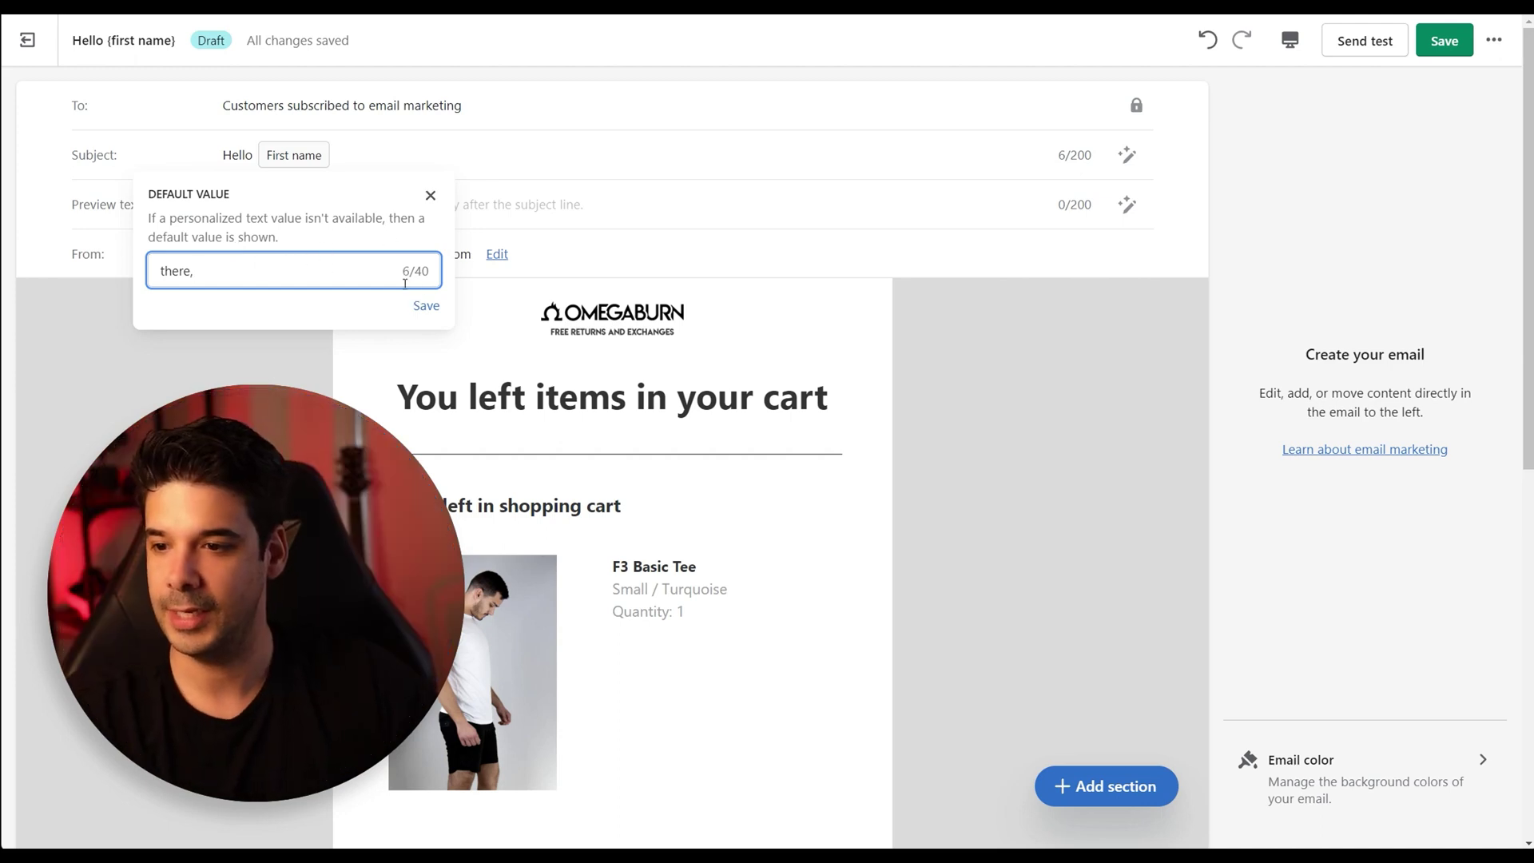
key("BackSpace")
left_click(425, 307)
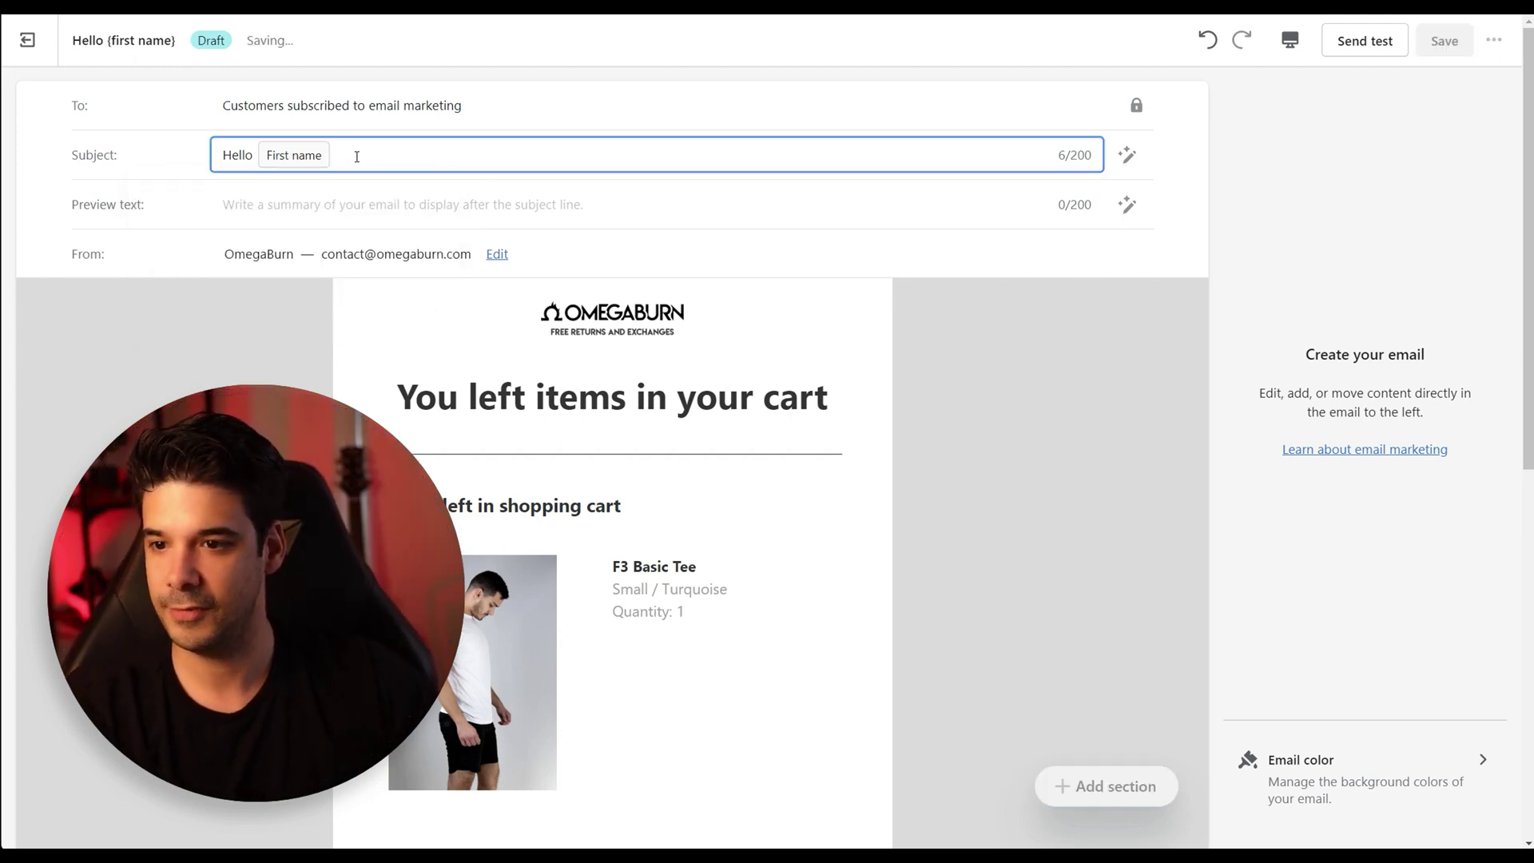
- Complete the subject after the First name variable with ", you left items in your cart."
type(", ")
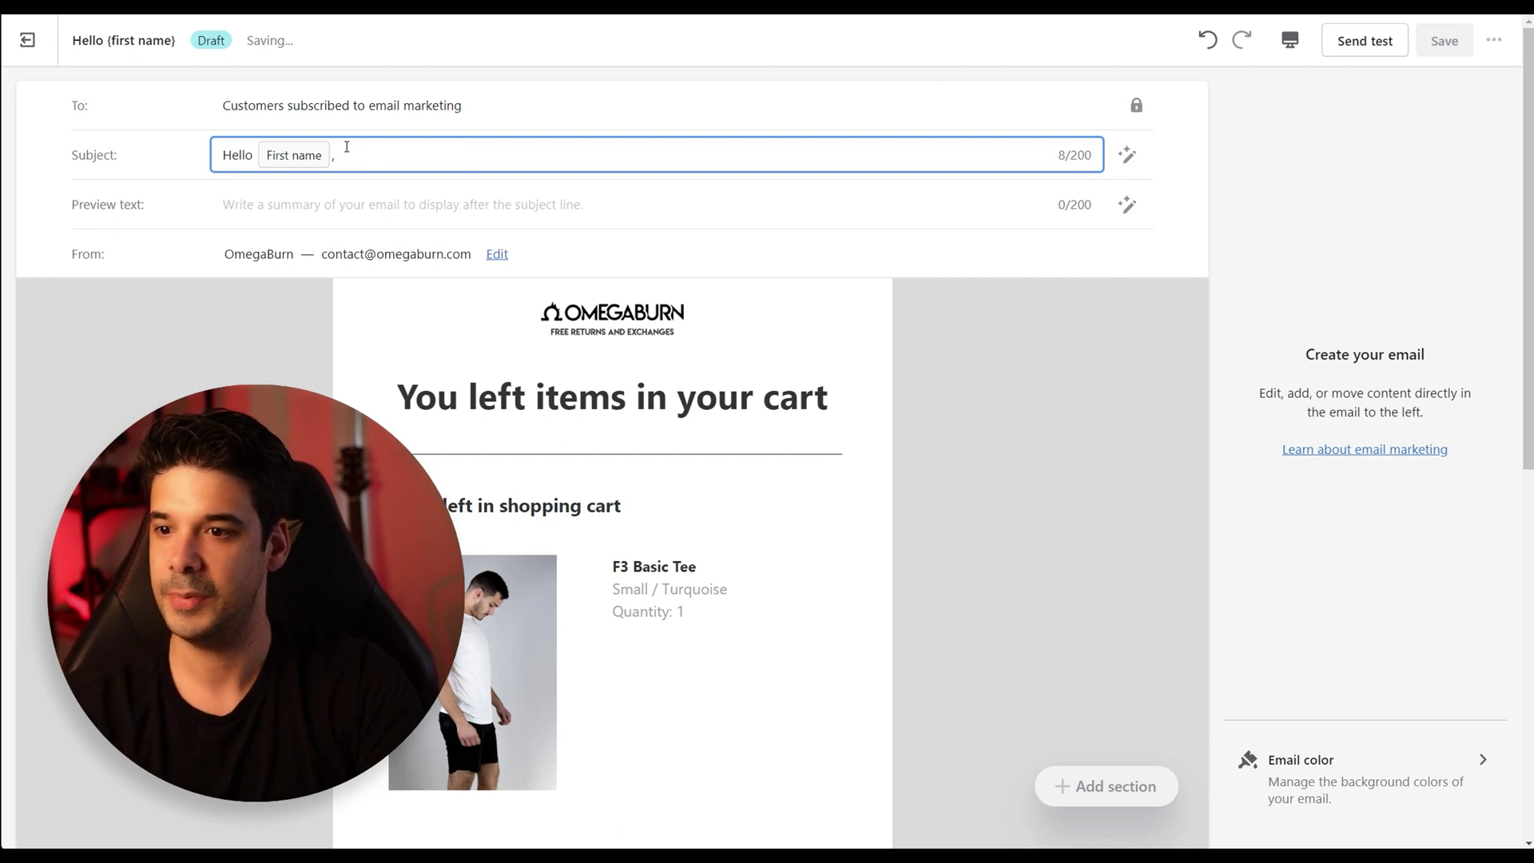
type("you left")
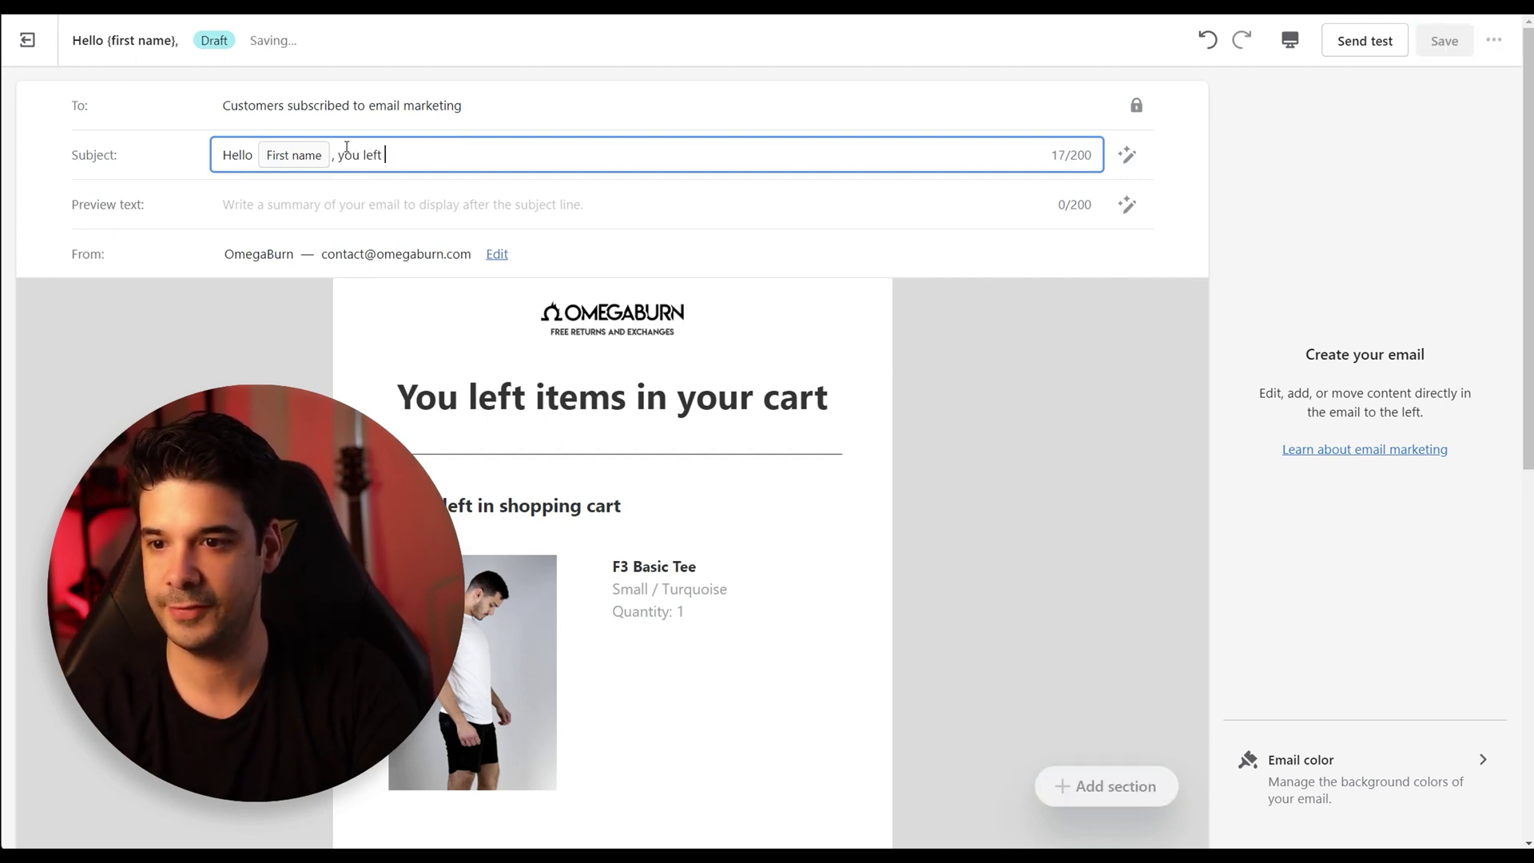
type(" items in your cart.")
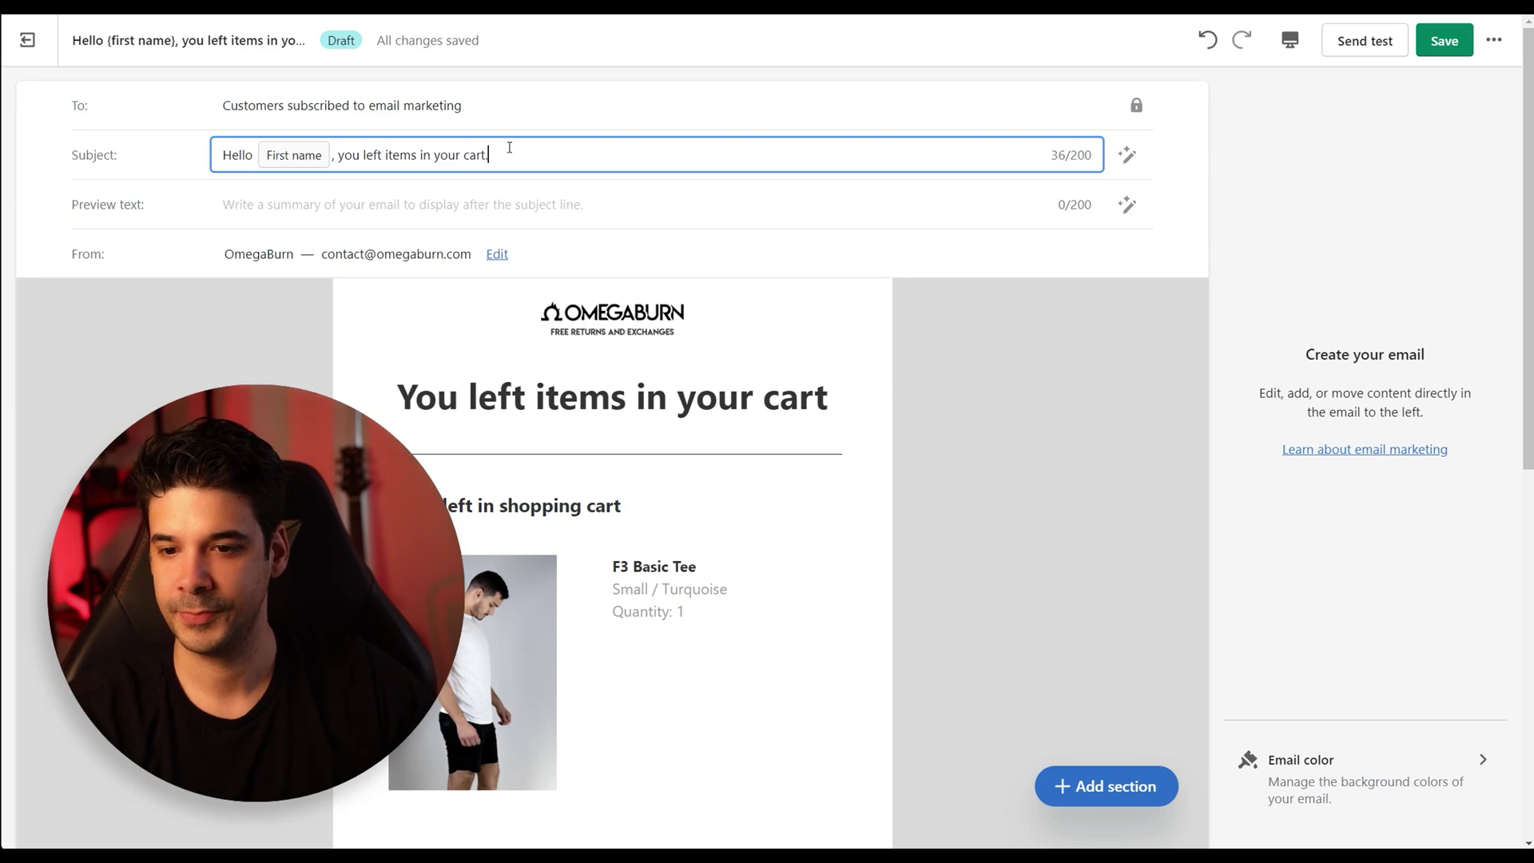
- Review the email body from the heading to the cart items and open the abandoned cart section's settings
scroll(509, 148, "down", 3)
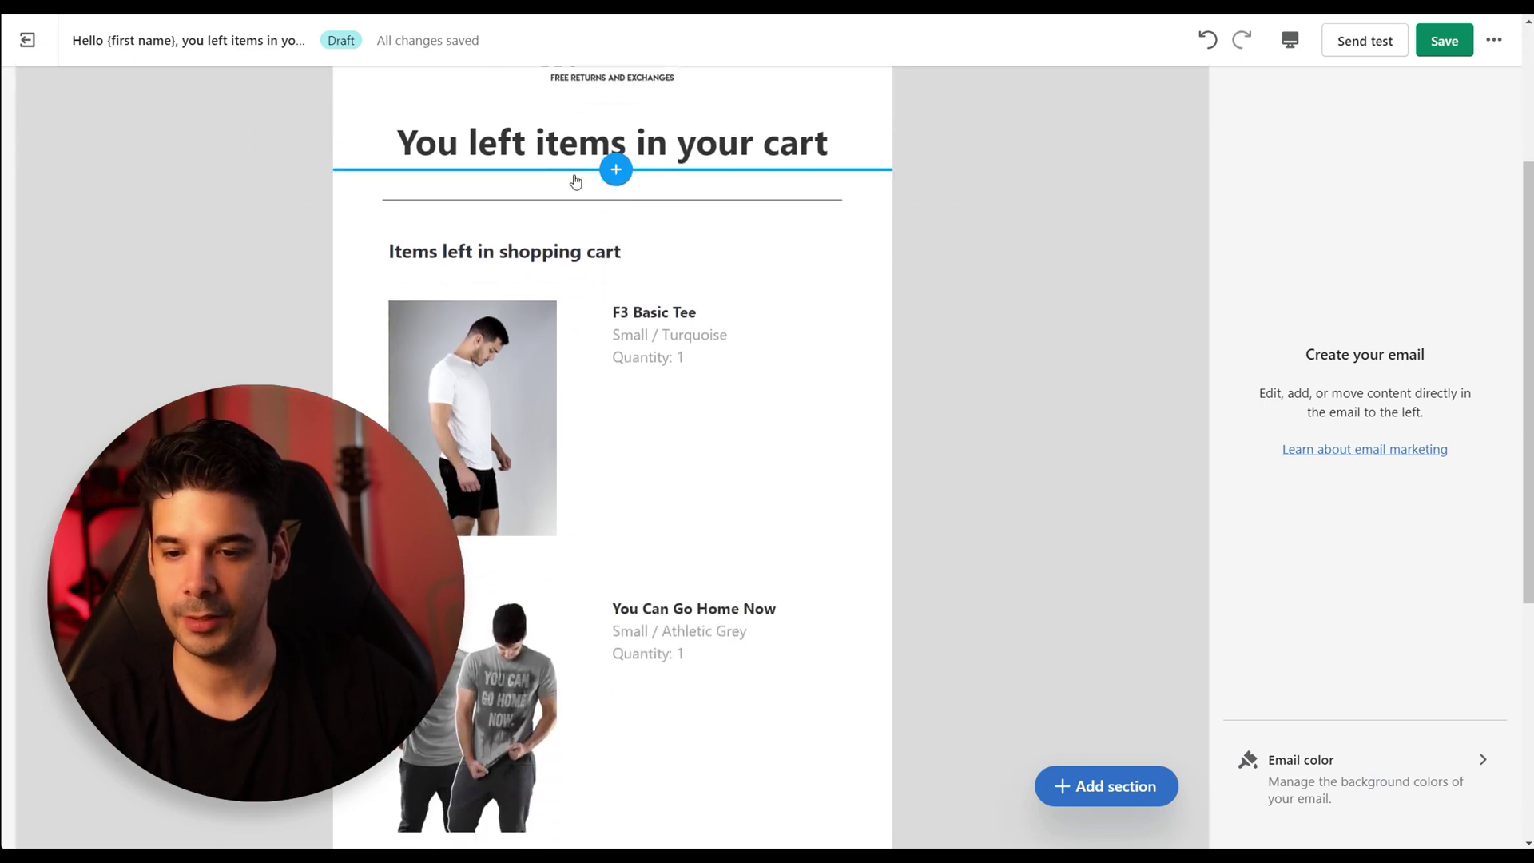
left_click(901, 331)
scroll(616, 274, "up", 2)
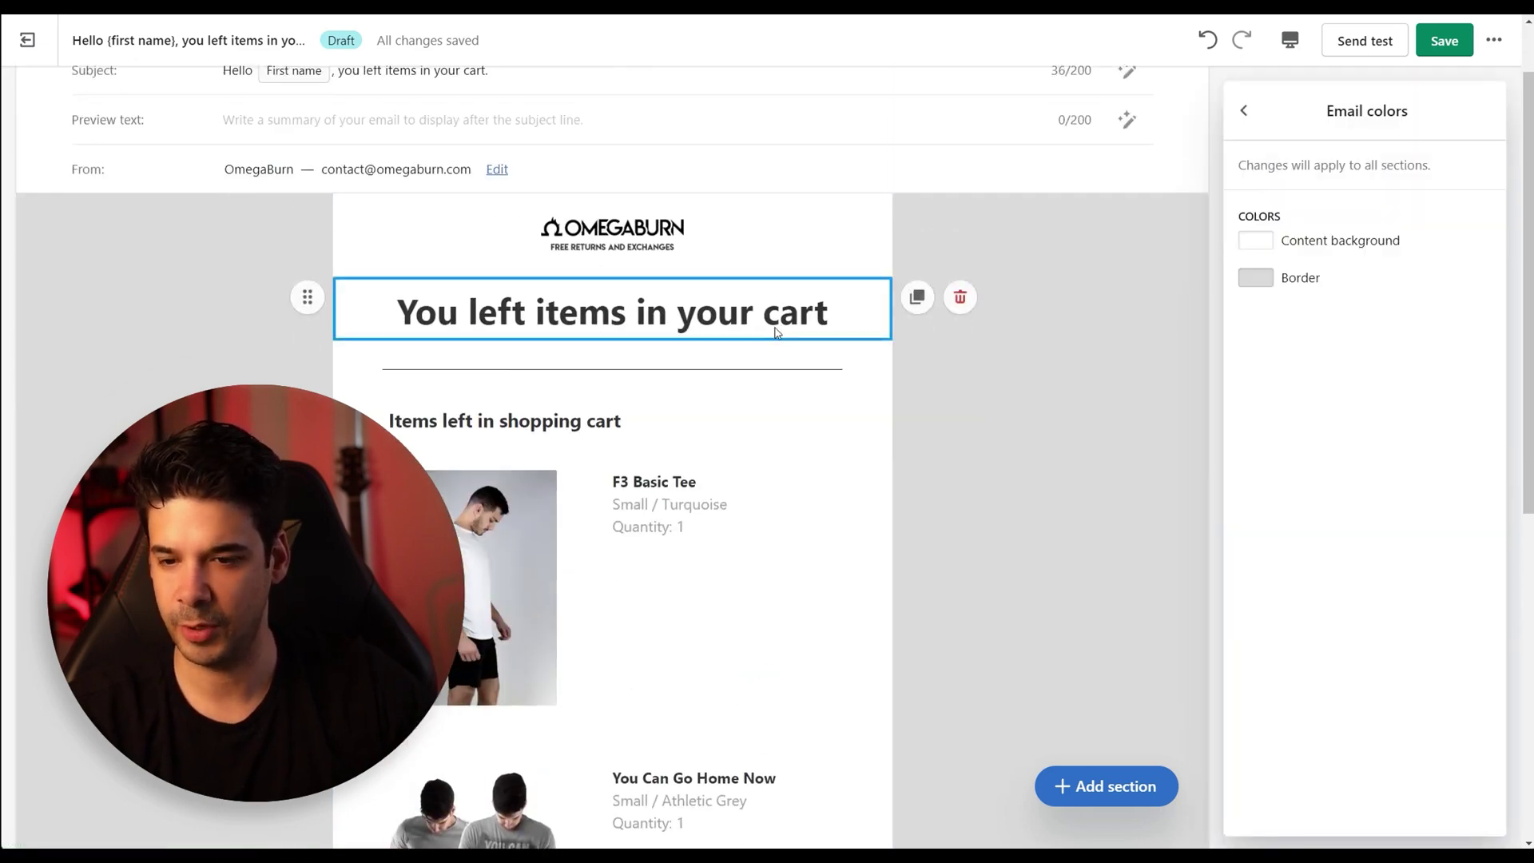
scroll(774, 318, "down", 2)
scroll(671, 336, "down", 1)
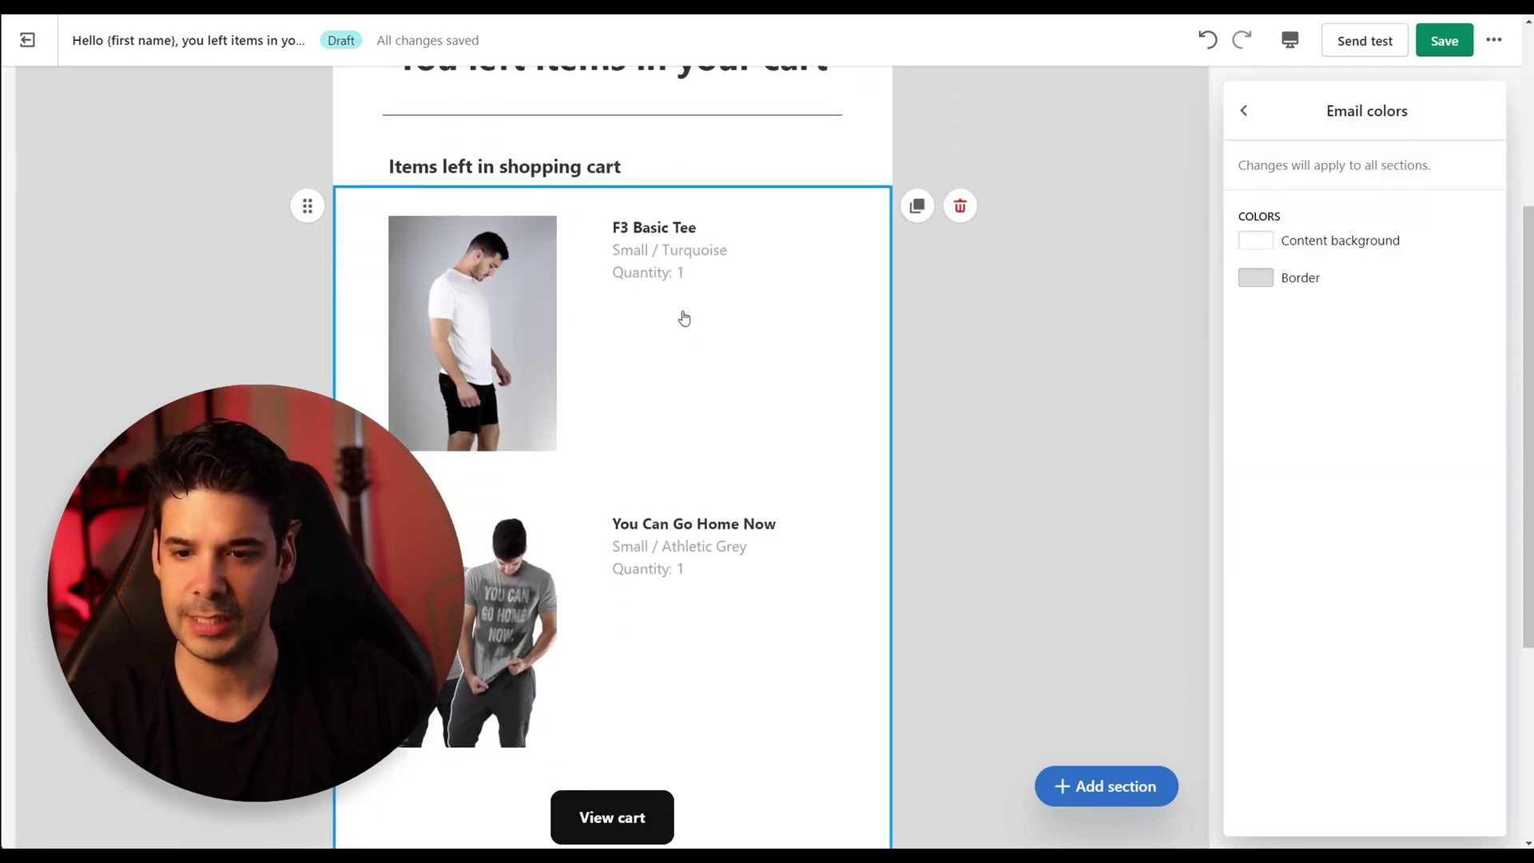
left_click(684, 318)
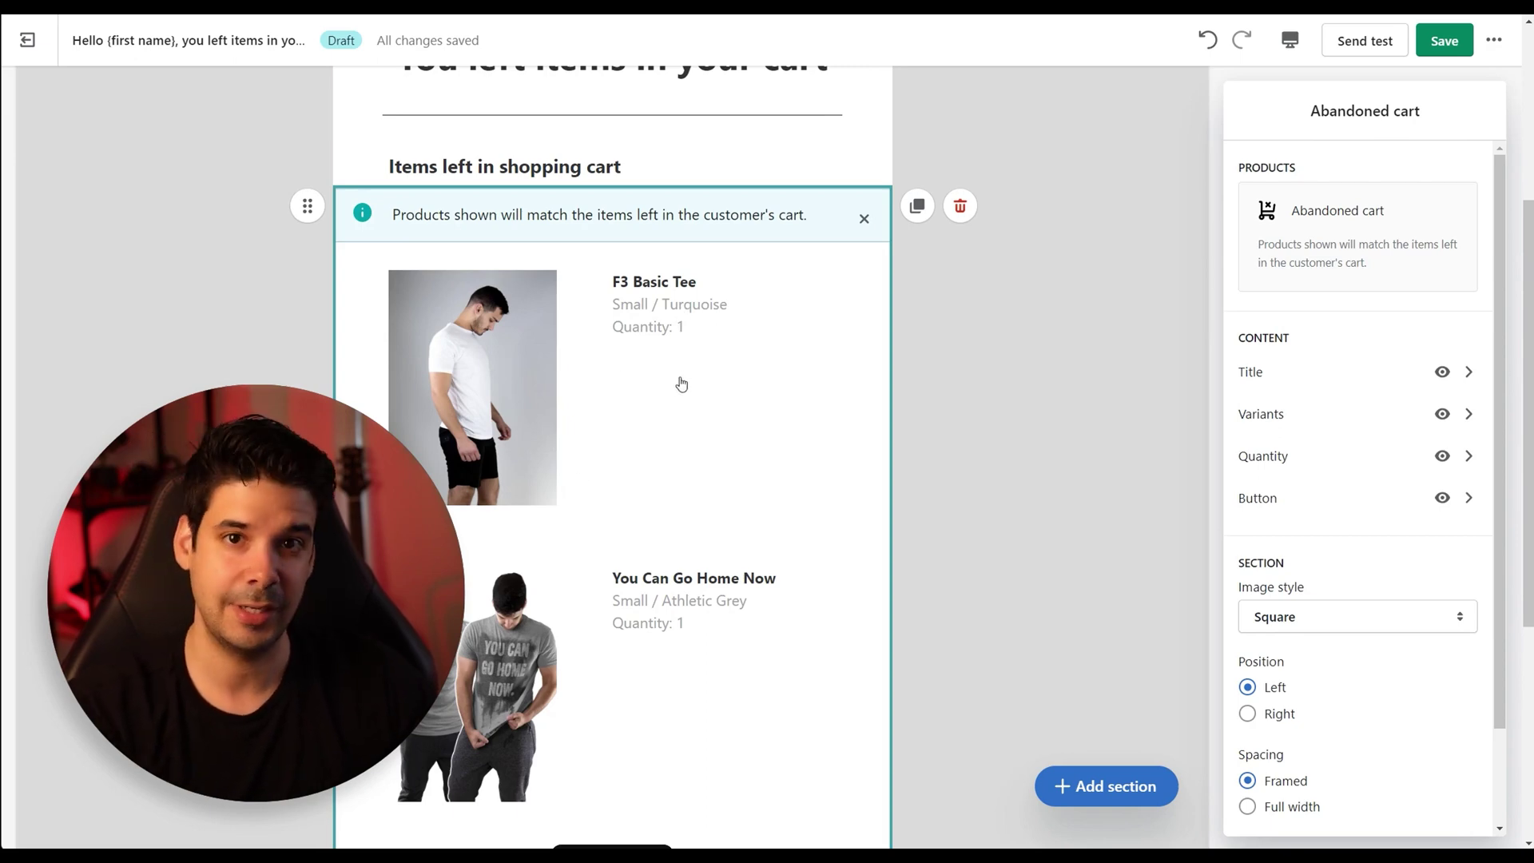
- Add an image section below the "Visit our store" link using the "Motivation Inside" package picture without the 10% off text
scroll(690, 368, "down", 2)
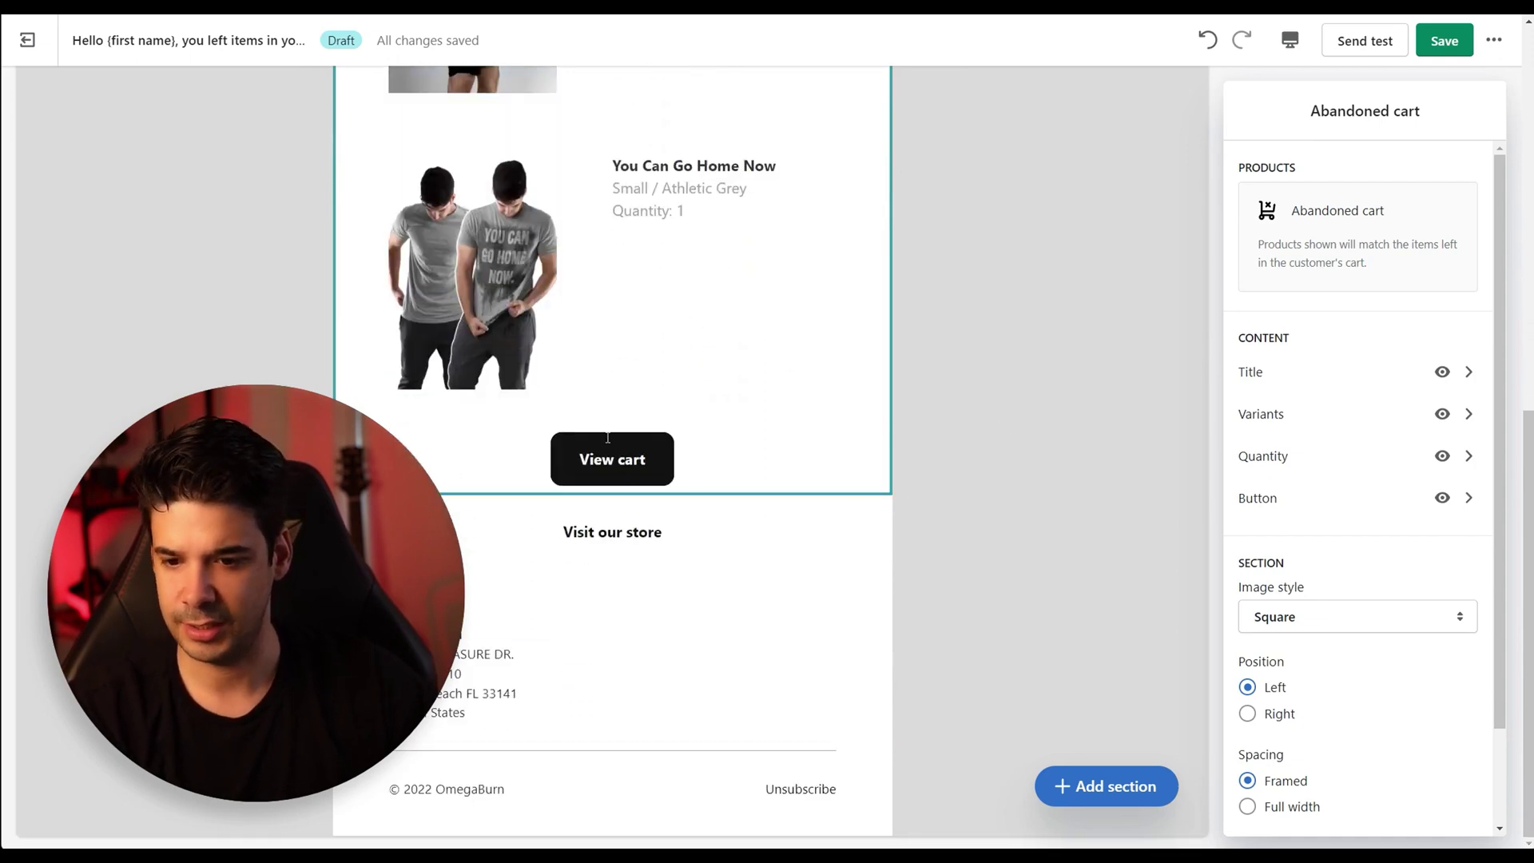
left_click(617, 593)
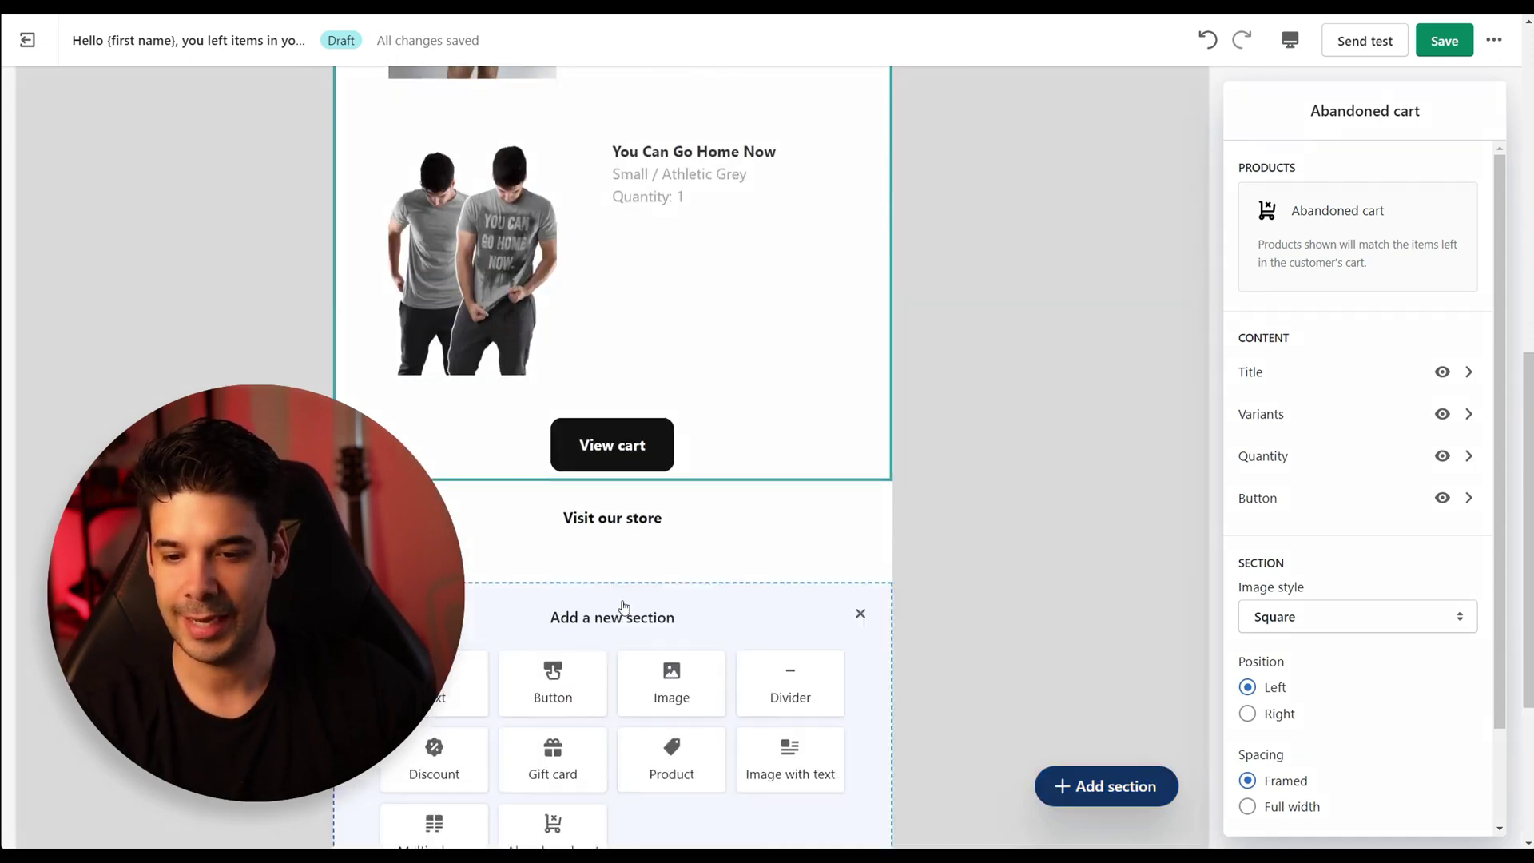
left_click(668, 394)
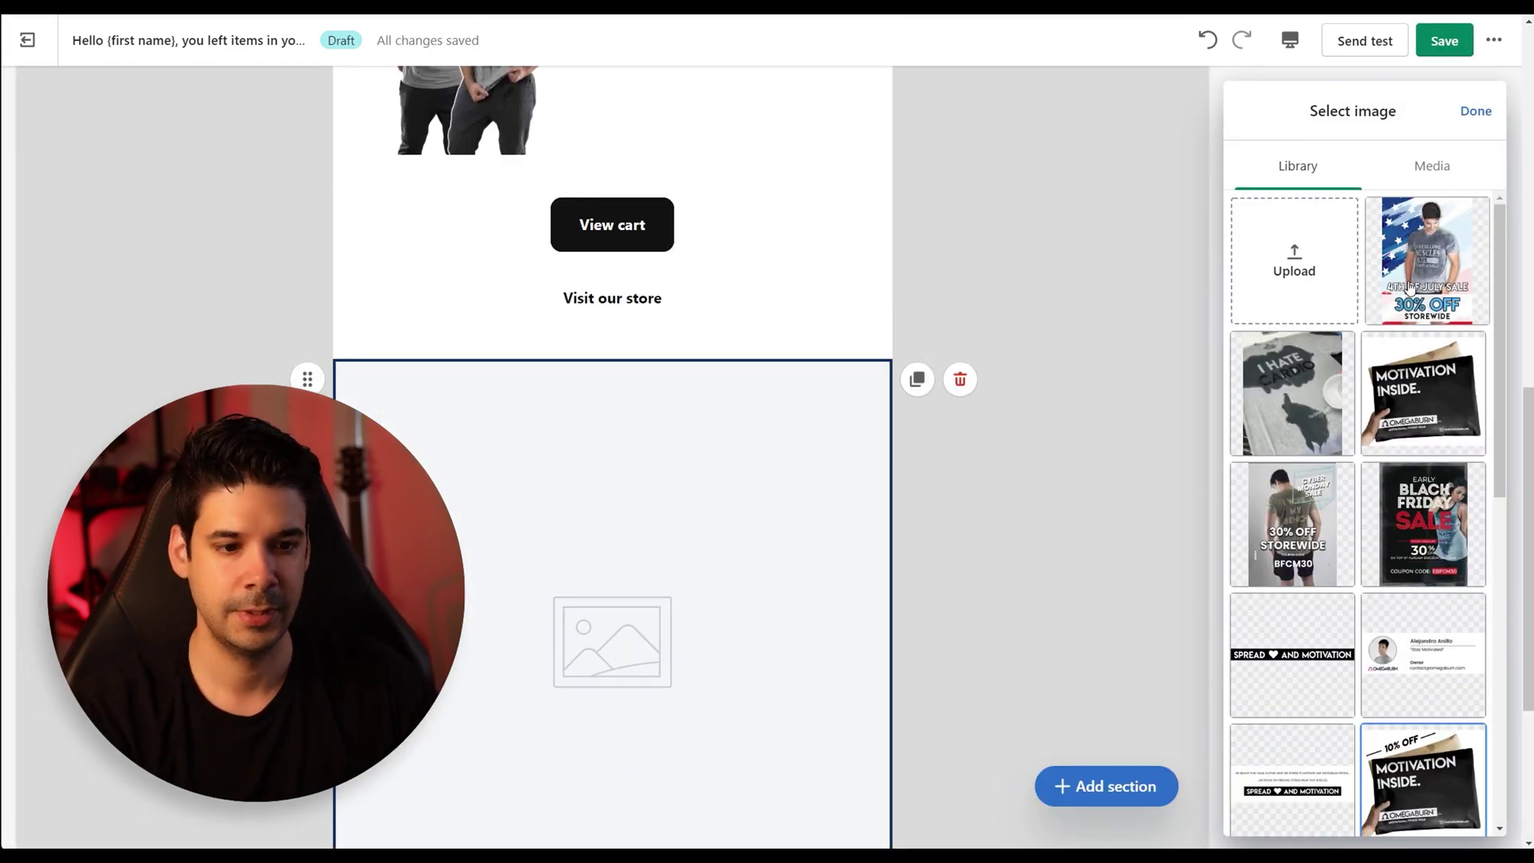
left_click(1426, 412)
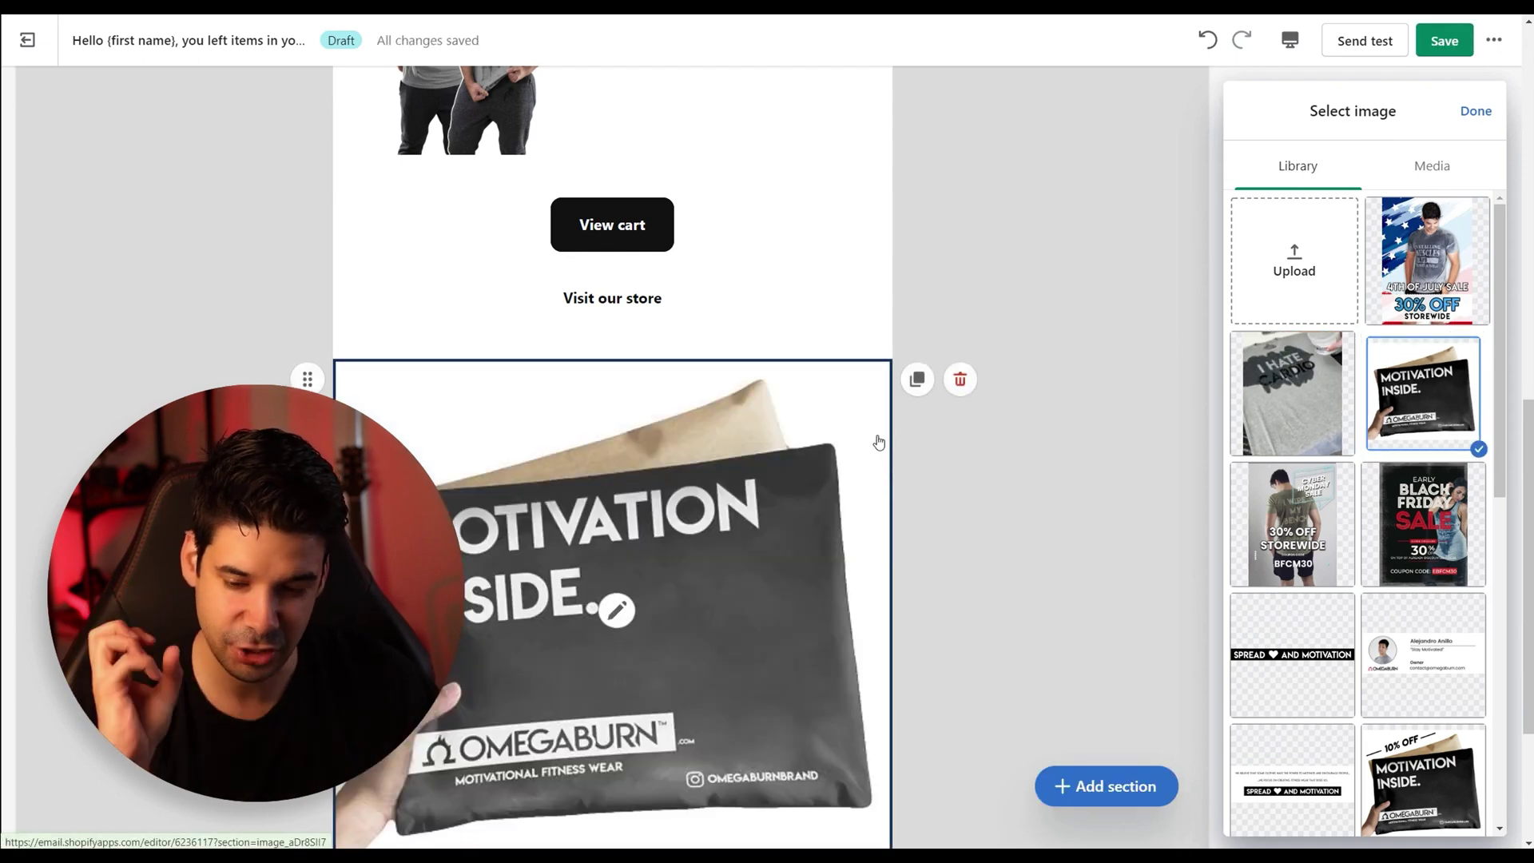
- Add another image section below the package picture using the "Spread love and motivation" banner that includes the brand statement
scroll(787, 563, "down", 3)
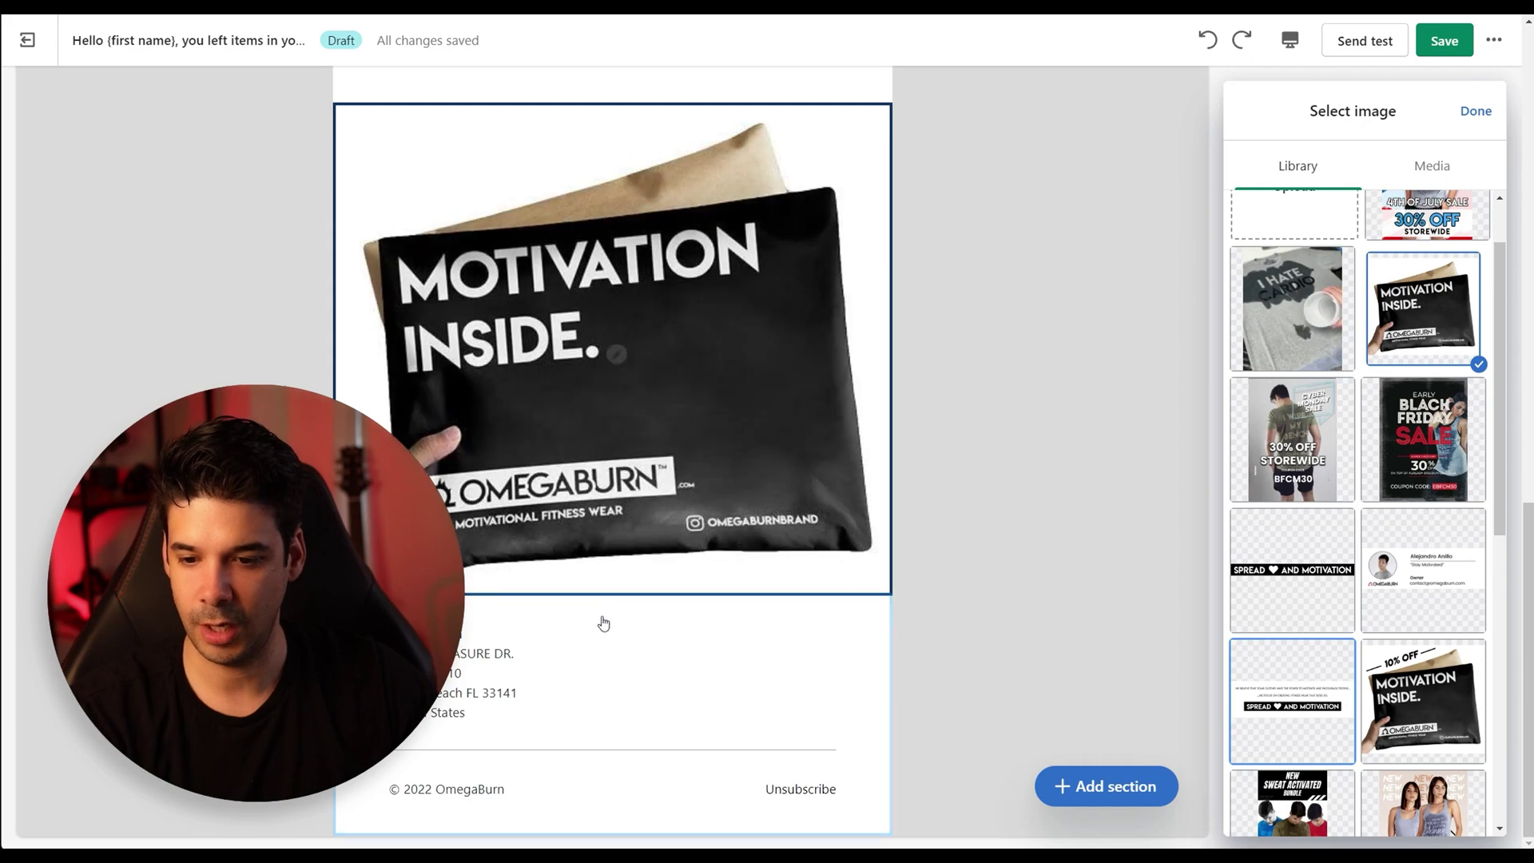
left_click(616, 594)
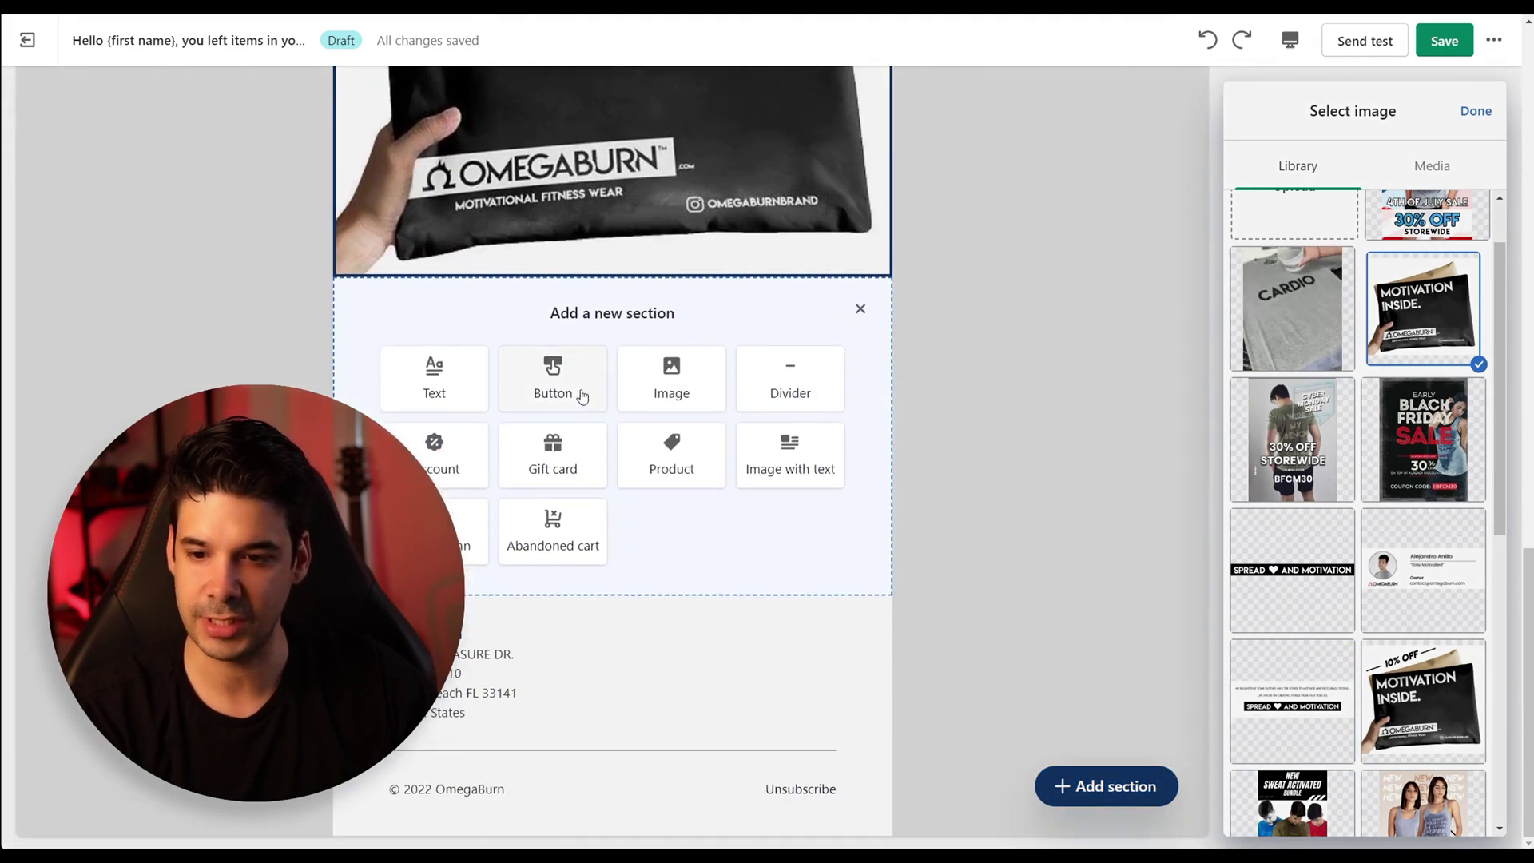
left_click(670, 391)
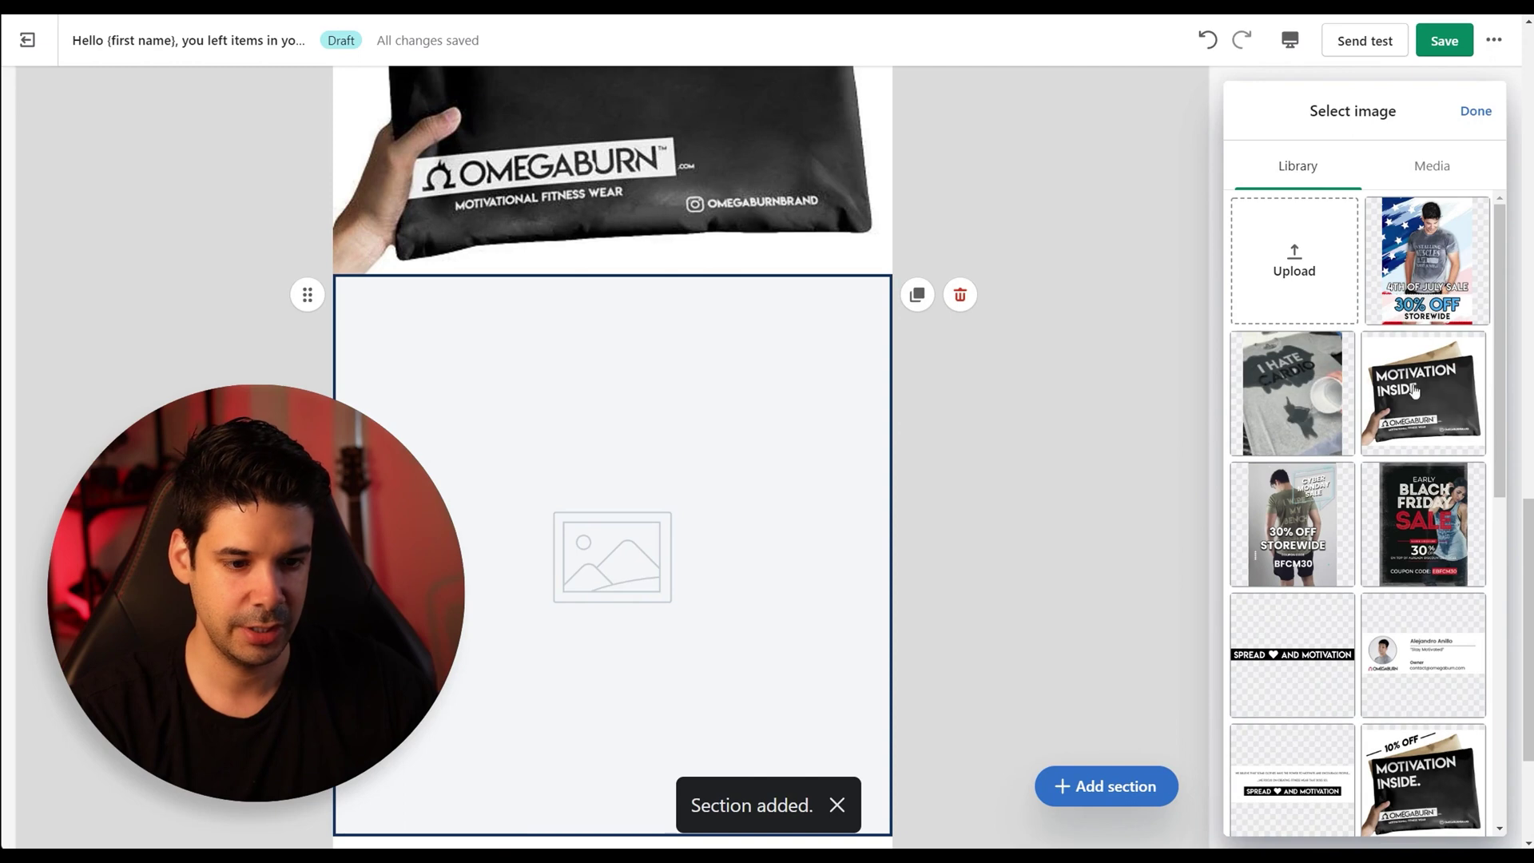
scroll(1358, 480, "down", 2)
left_click(1292, 611)
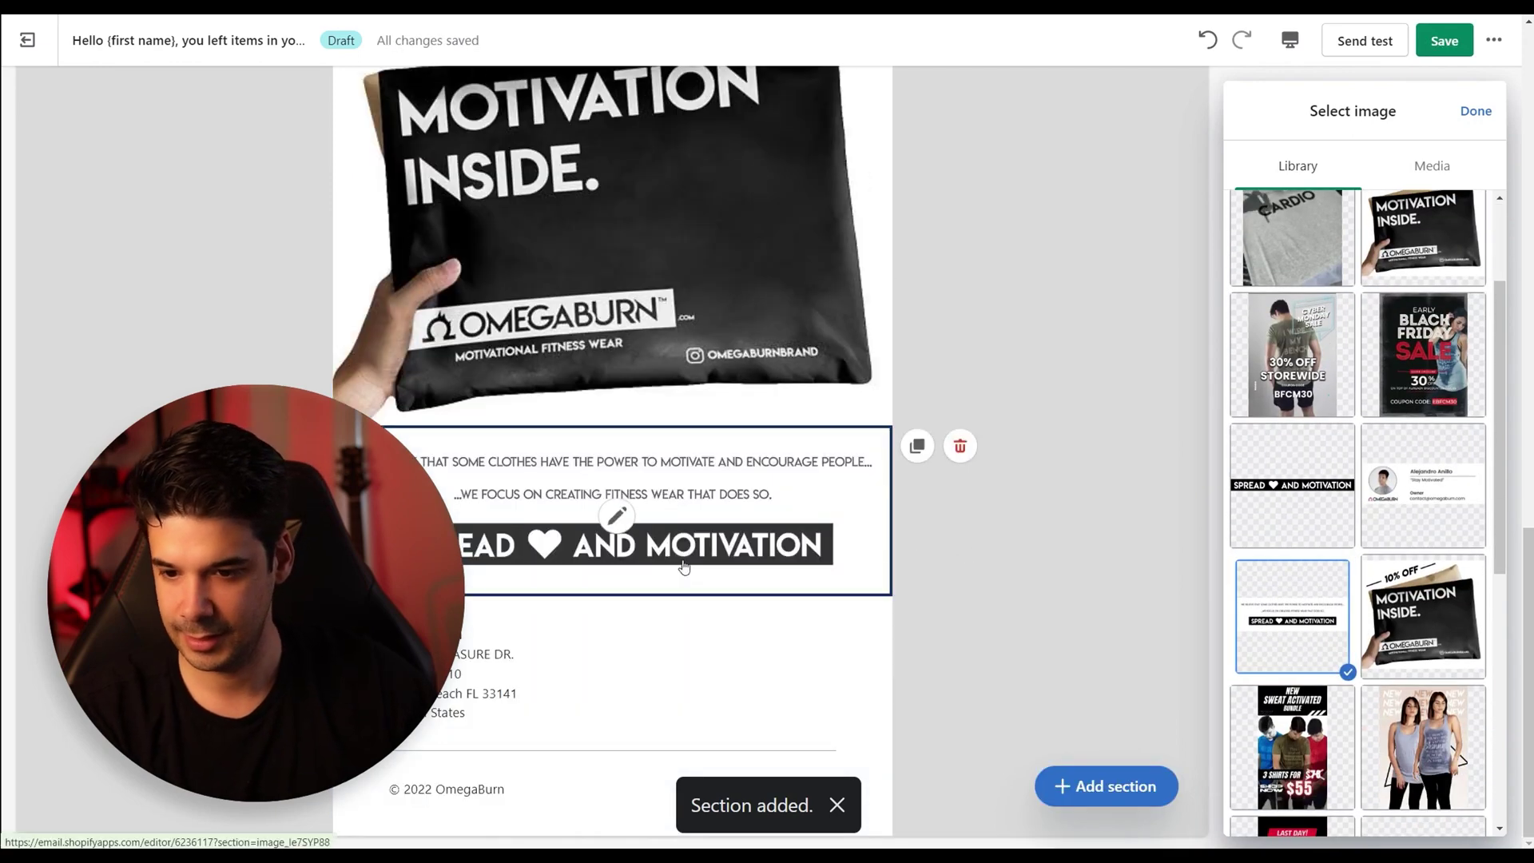
left_click(1017, 575)
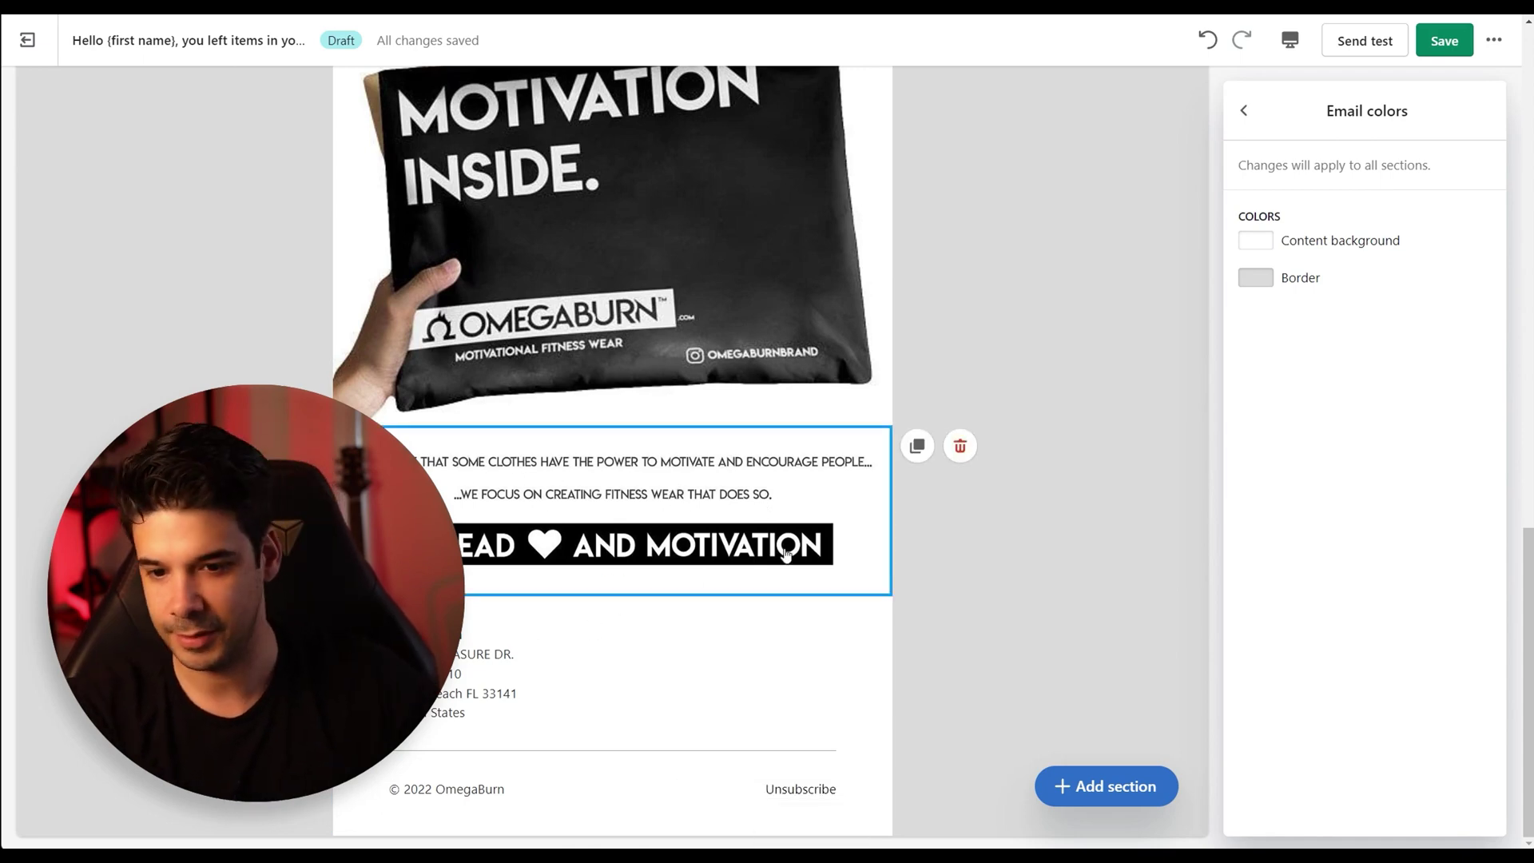
- Check the layout of the email body and add a product section below the "Spread love and motivation" banner
scroll(767, 571, "up", 5)
scroll(1123, 559, "up", 10)
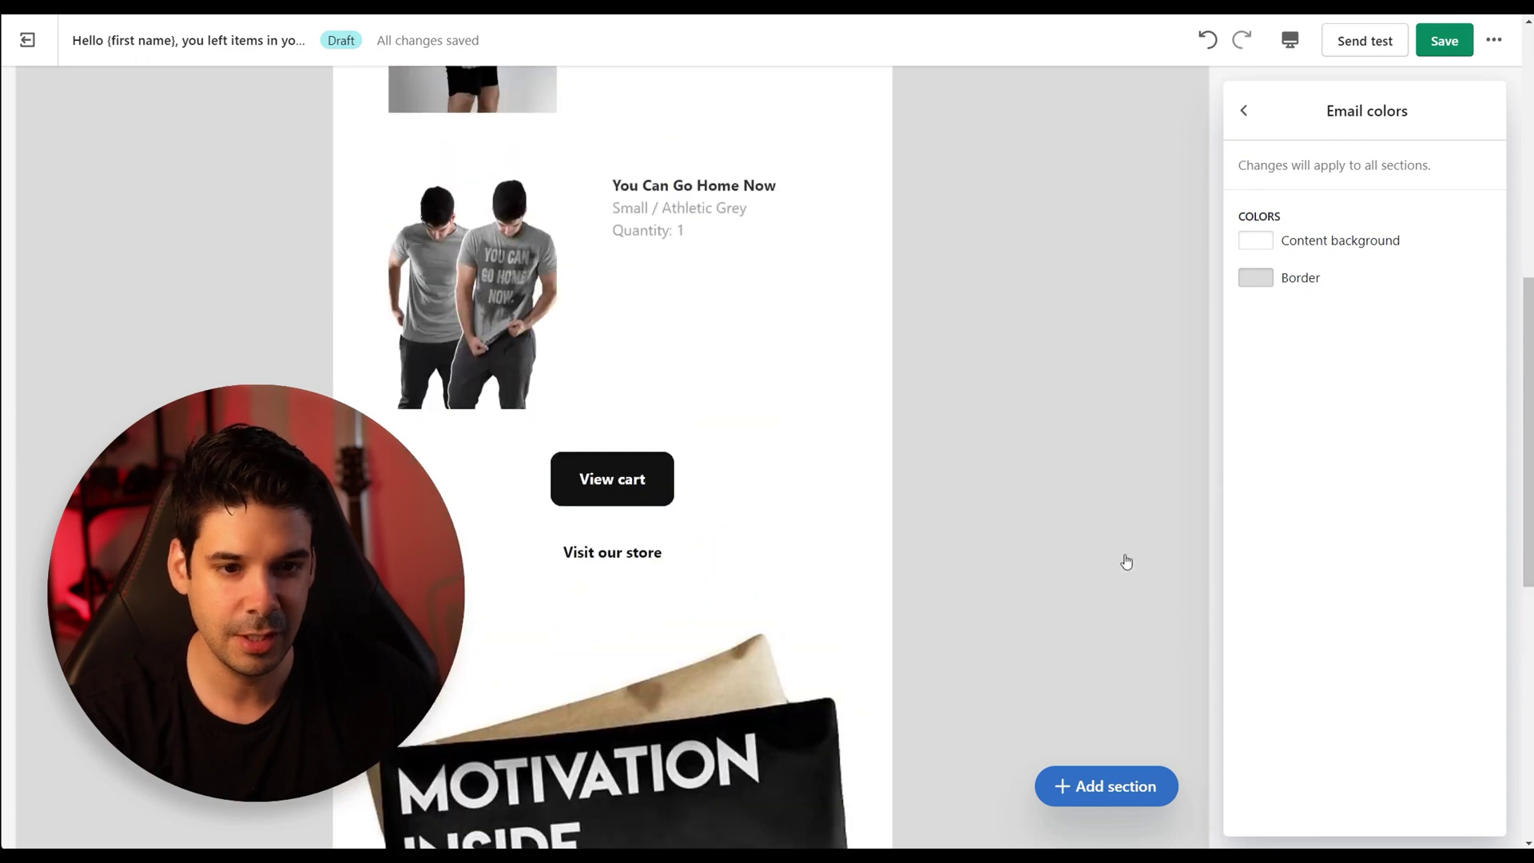
scroll(779, 496, "down", 5)
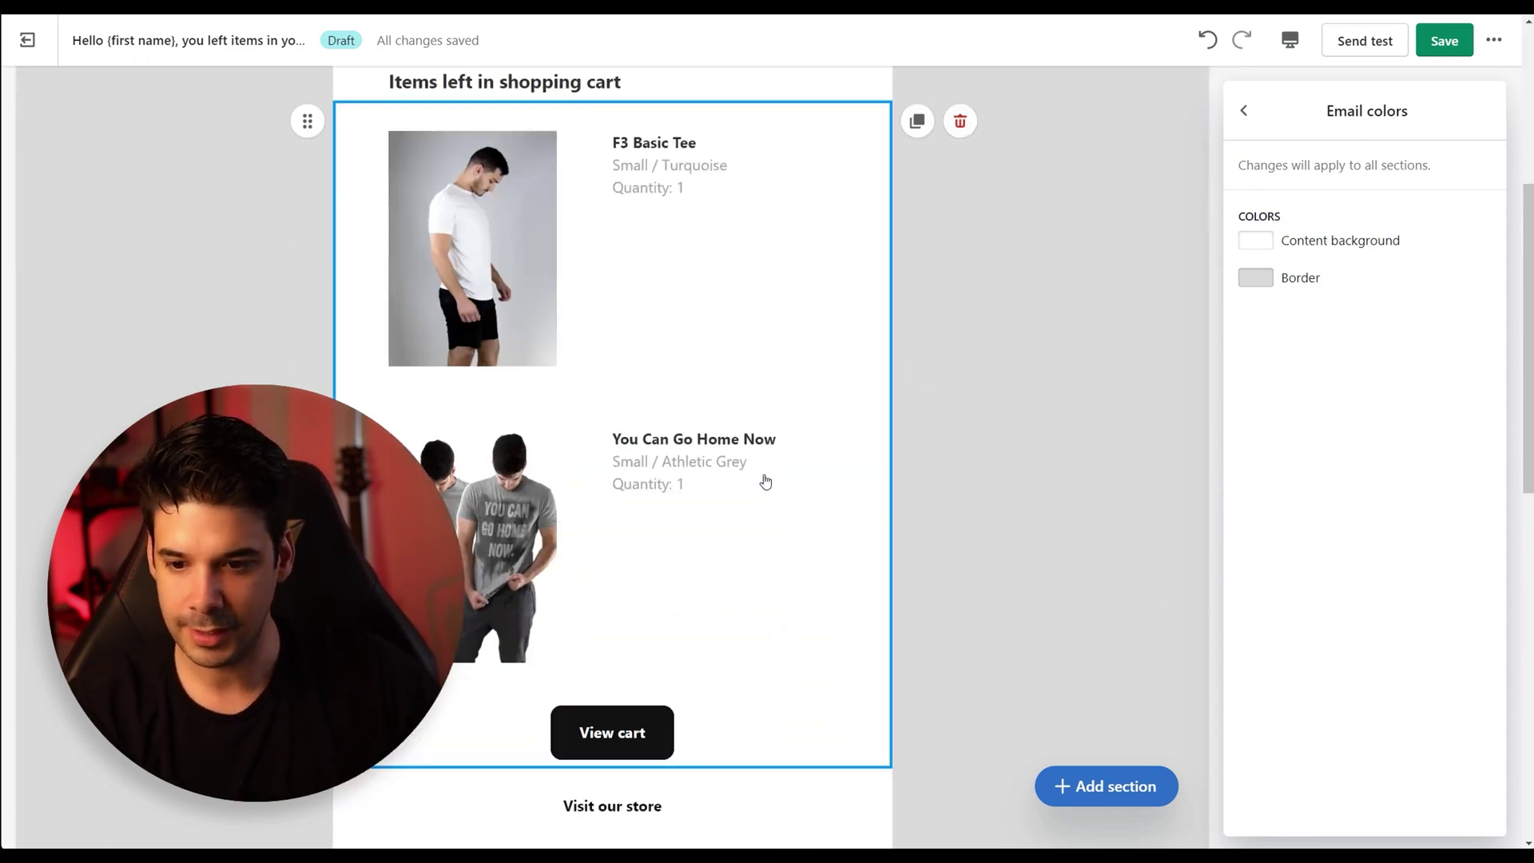
scroll(770, 421, "down", 10)
left_click(951, 361)
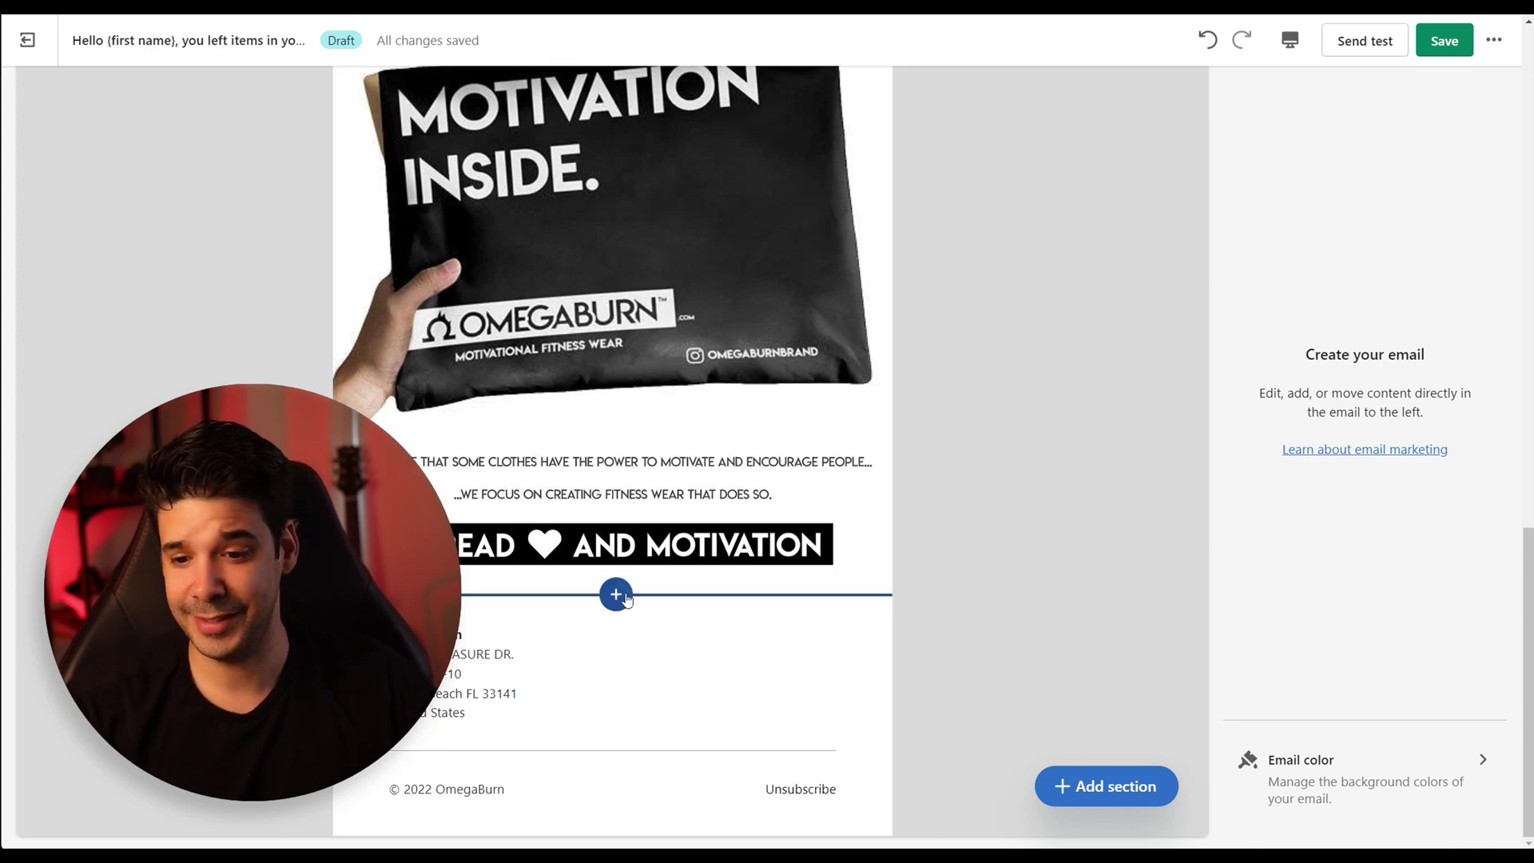
left_click(616, 596)
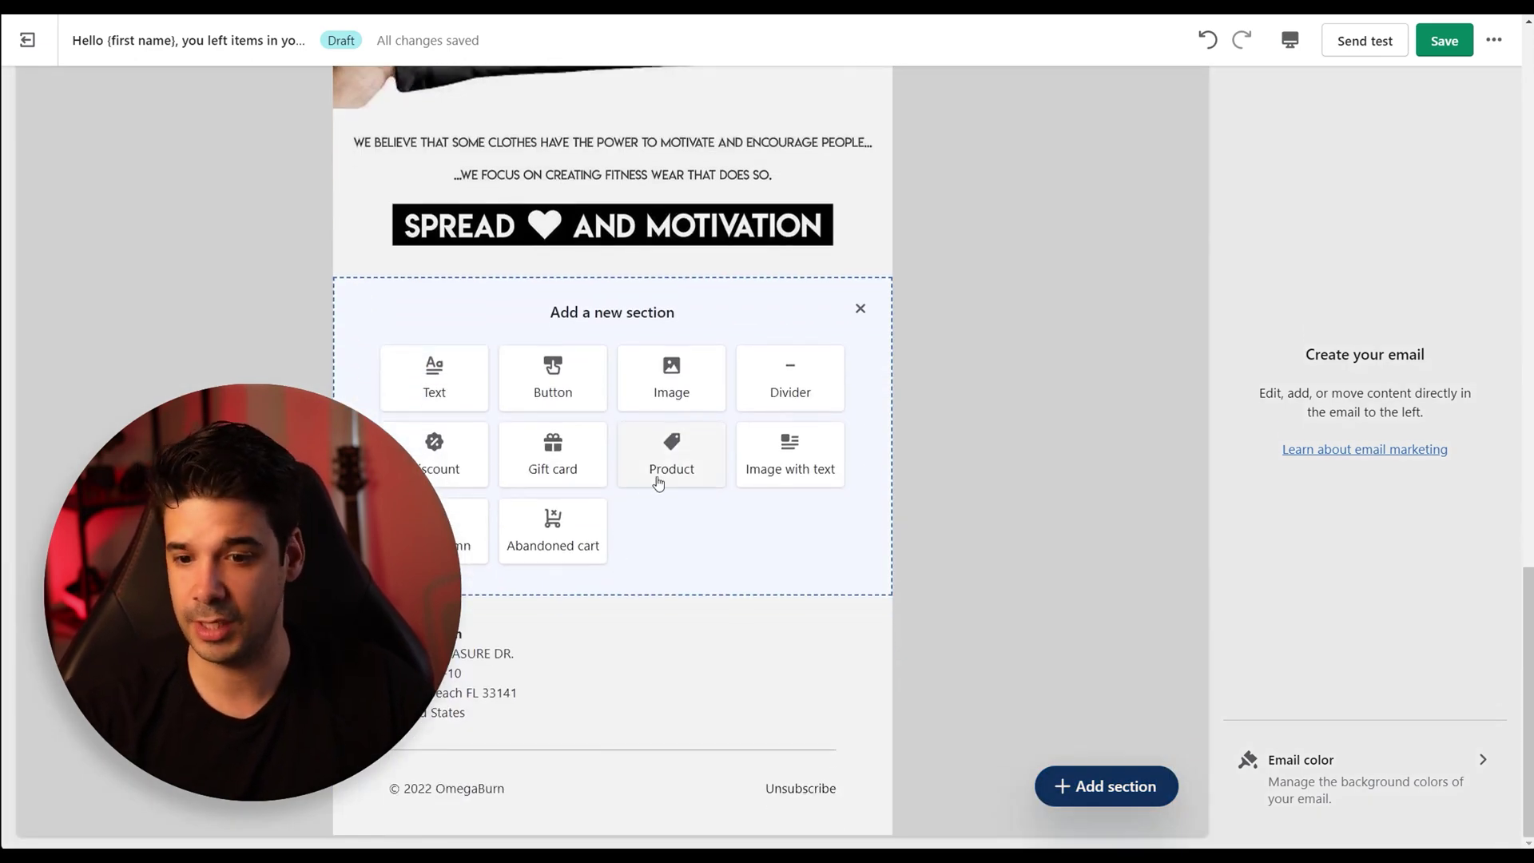
left_click(663, 473)
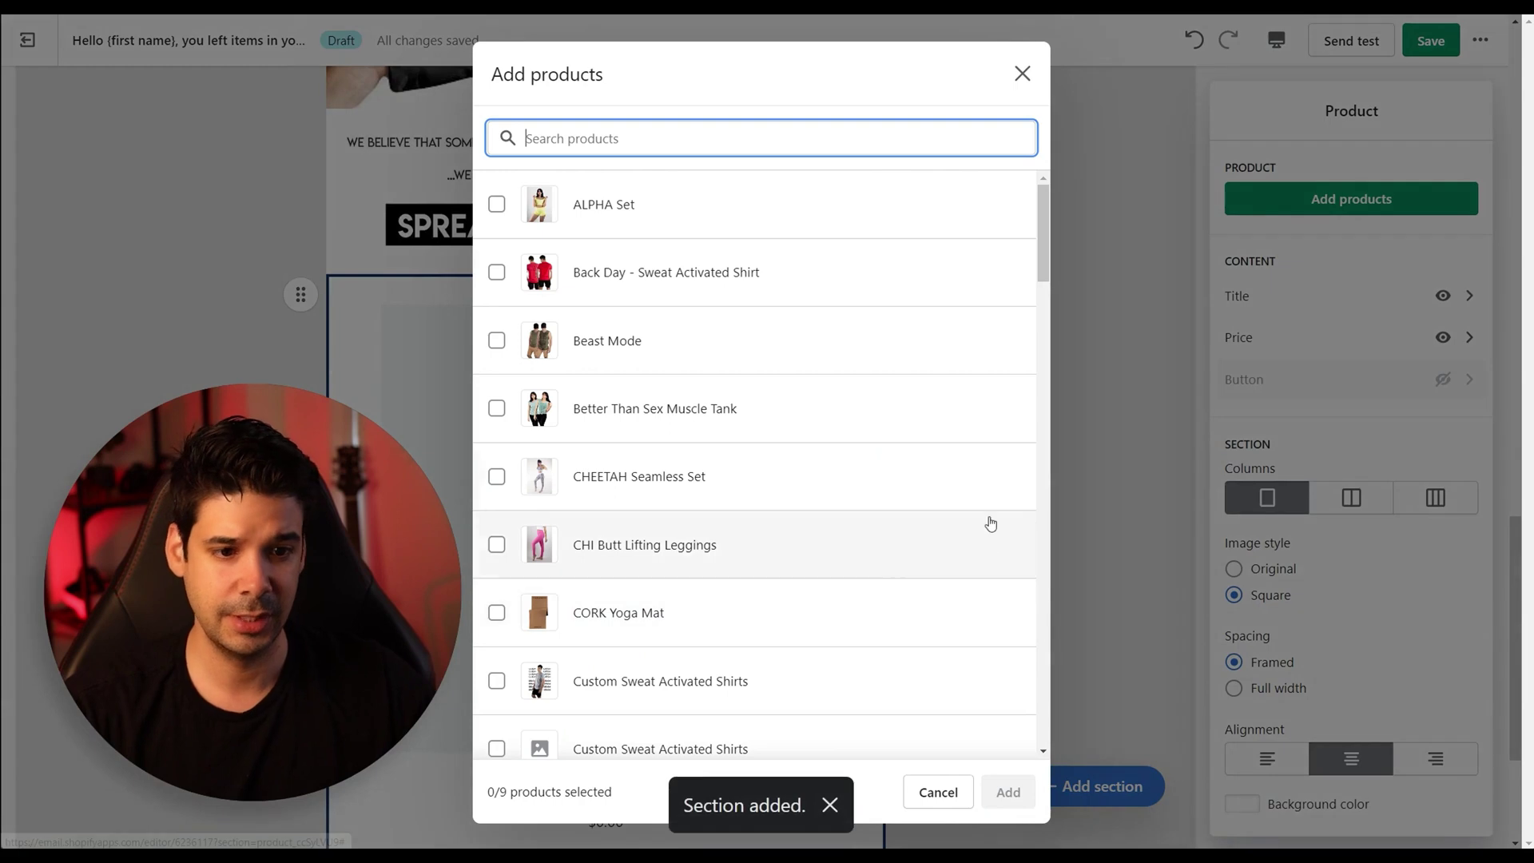
- Add ALPHA Set, Back Day - Sweat Activated Shirt, Beast Mode, Better Than Sex Muscle Tank and CHEETAH Seamless Set to the product section
left_click(496, 204)
left_click(497, 272)
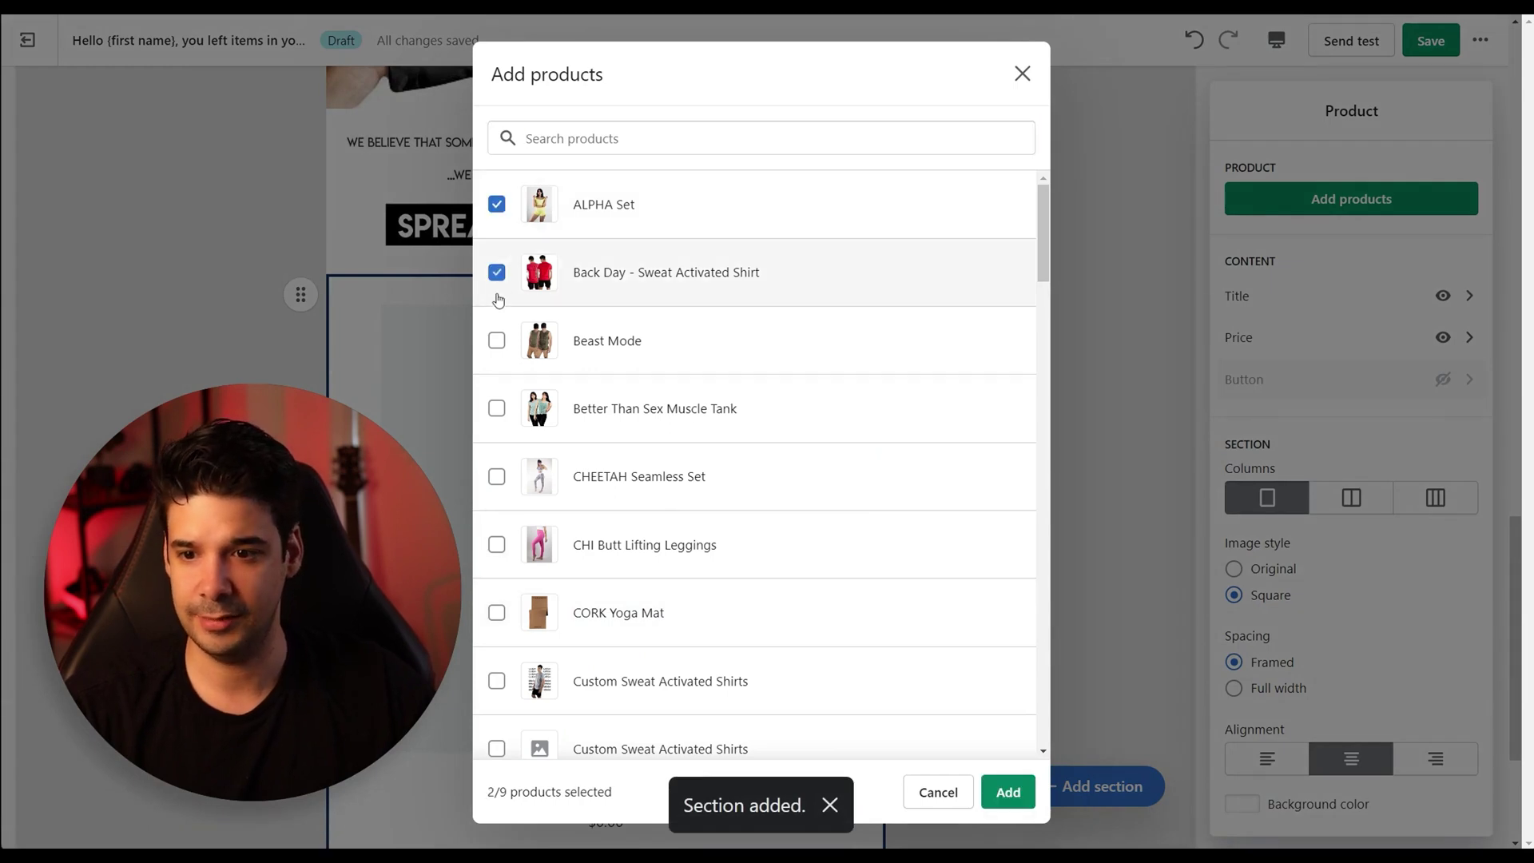
left_click(496, 342)
left_click(496, 408)
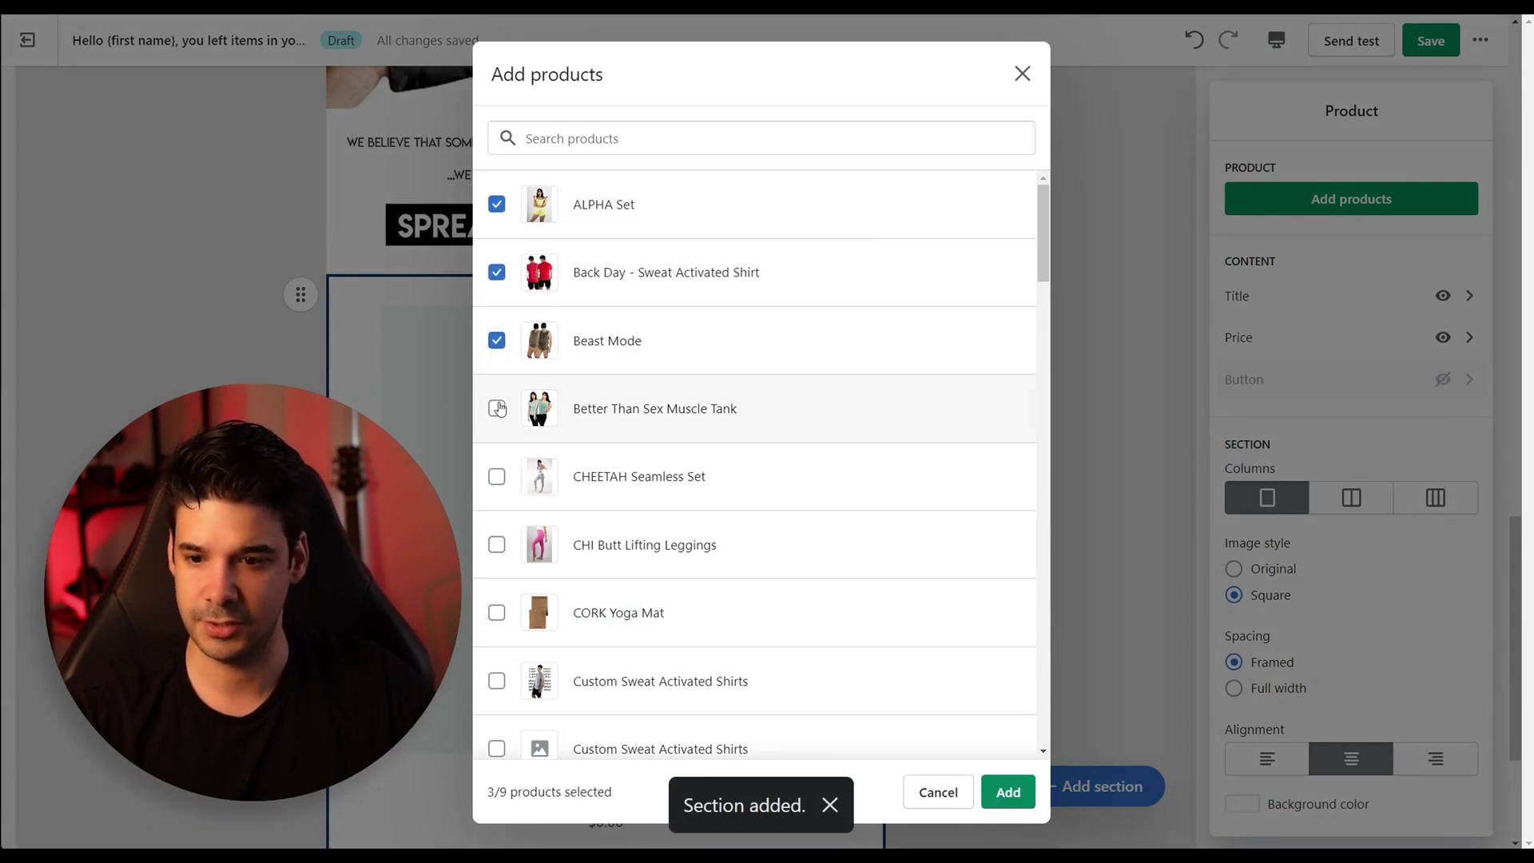
left_click(496, 477)
left_click(1007, 791)
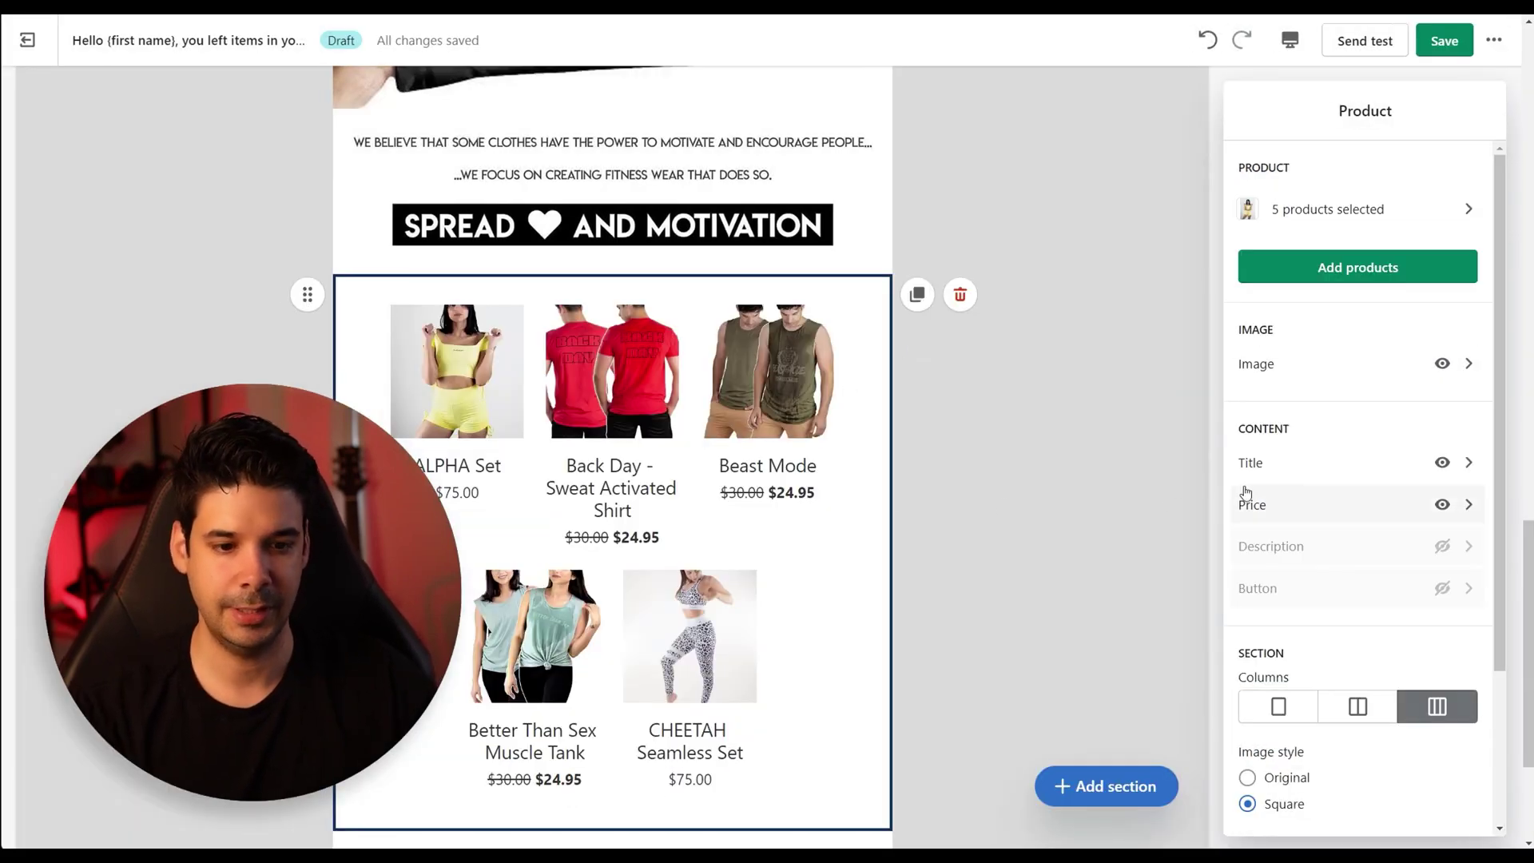
- Hide the title and price in the product section and arrange its products in two columns
left_click(1442, 462)
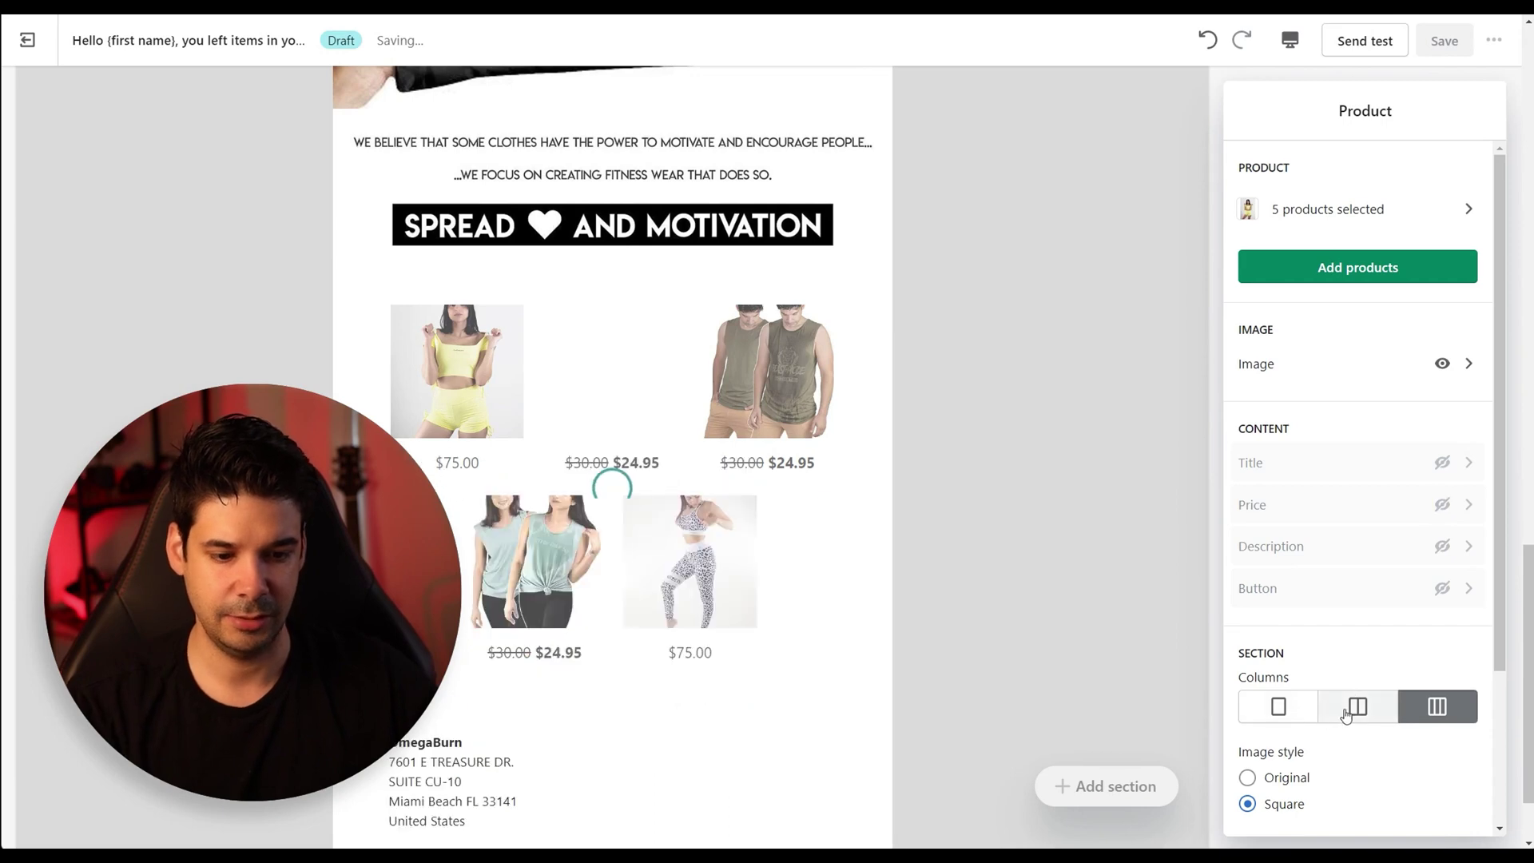
left_click(1358, 705)
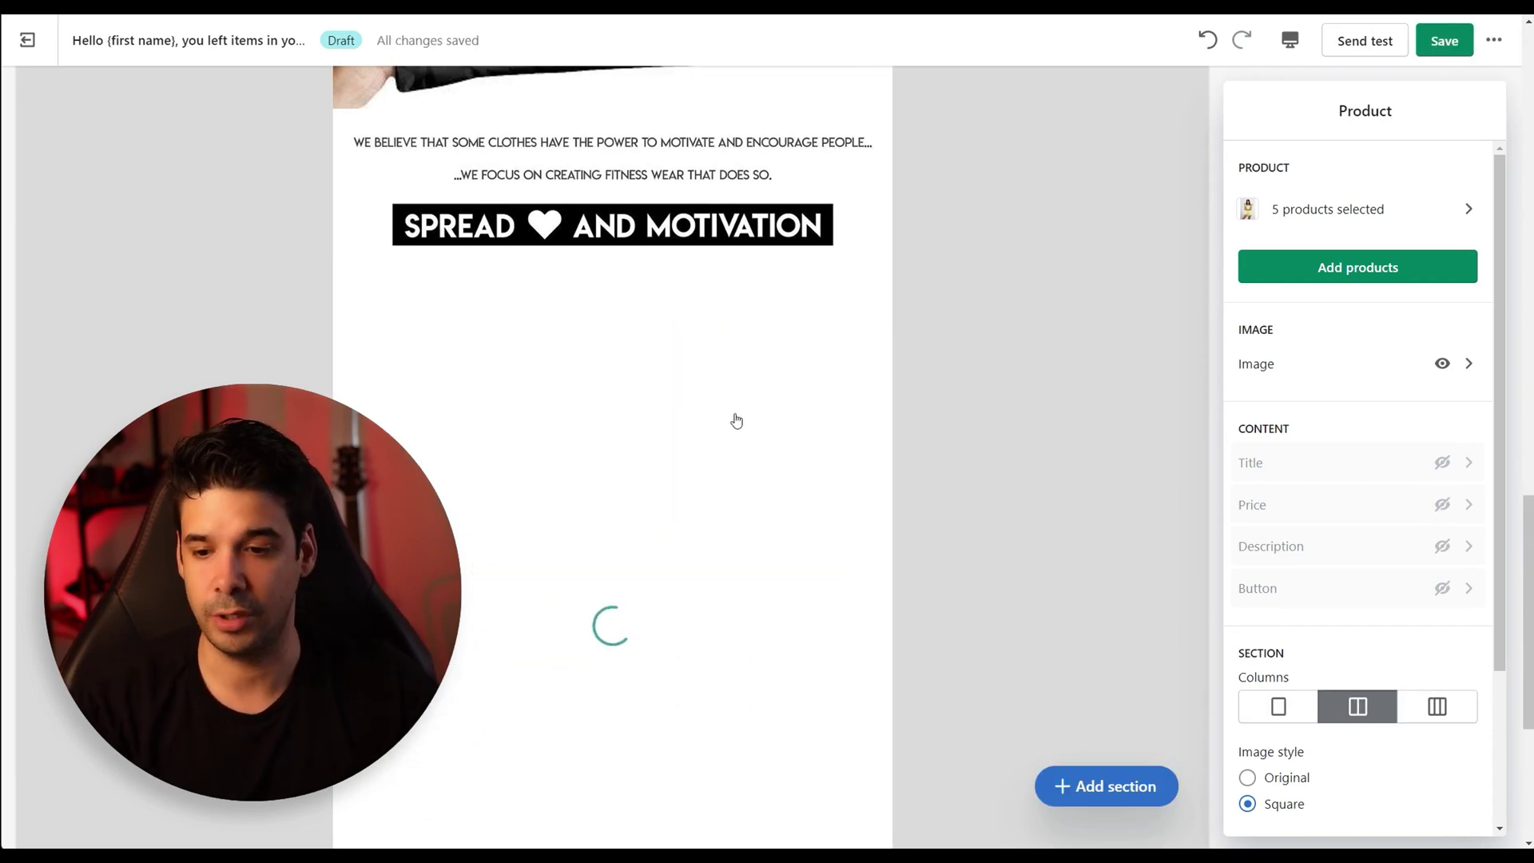
scroll(731, 416, "up", 2)
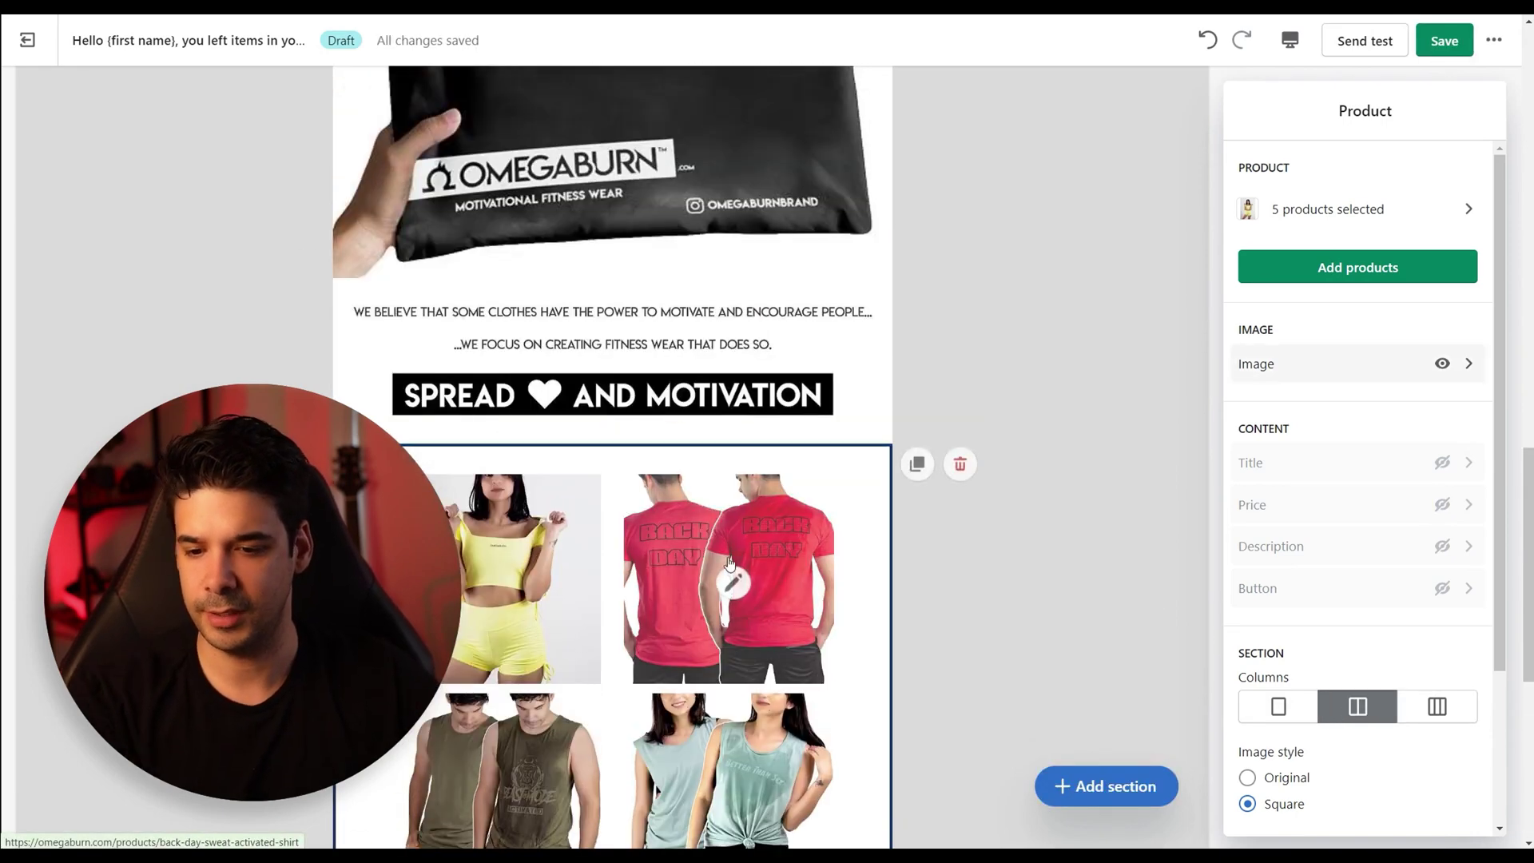
- Delete the product section below the "Spread love and motivation" banner and save the email
scroll(729, 563, "down", 4)
scroll(958, 730, "up", 7)
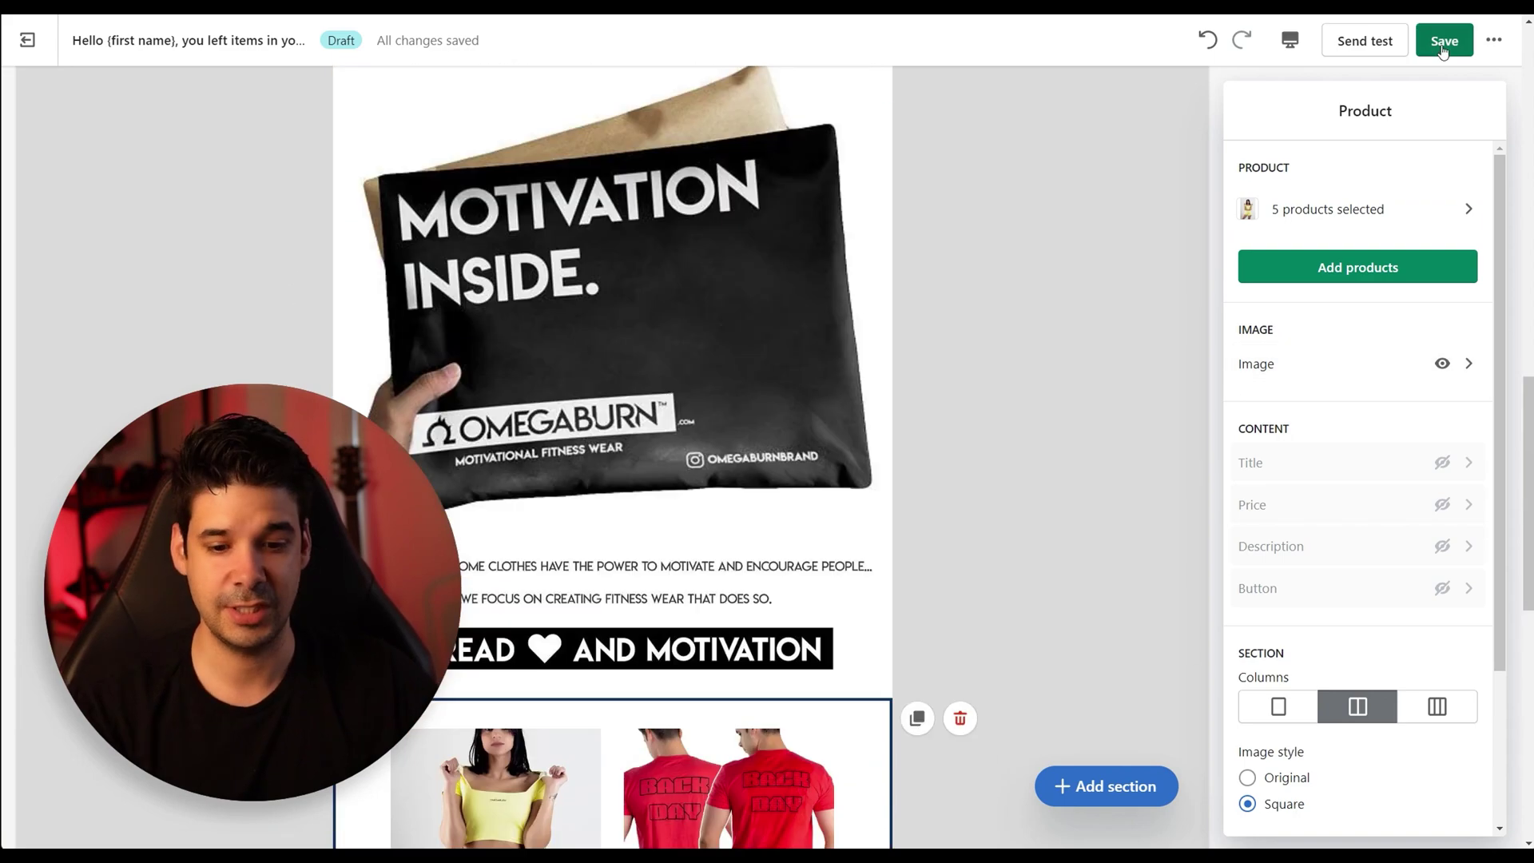
left_click(959, 722)
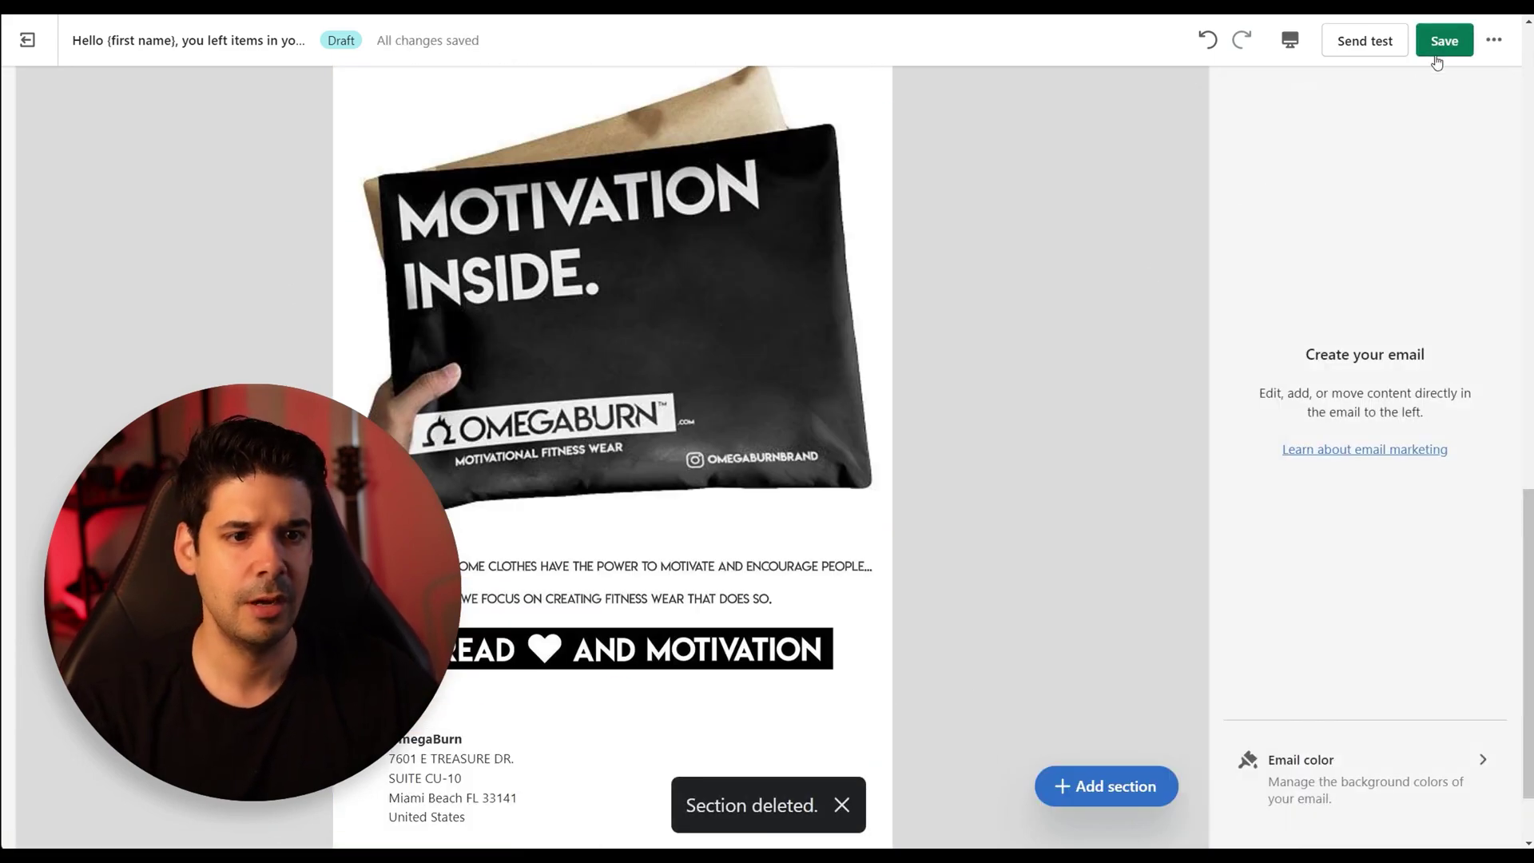
left_click(1444, 41)
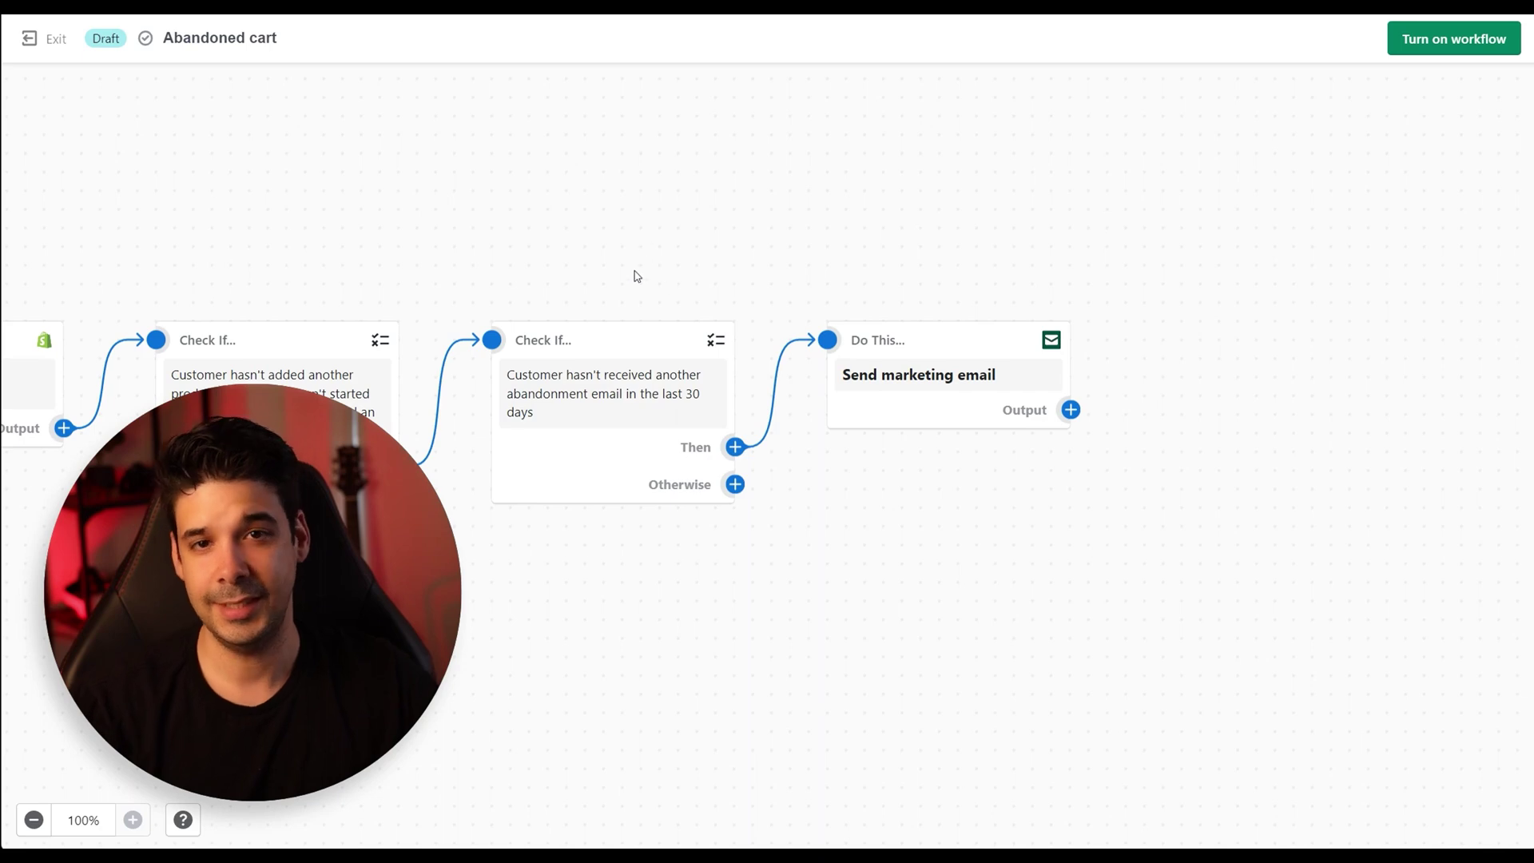
- Review the workflow from its start trigger to the marketing email, including the settings of the condition on the last abandonment email
scroll(524, 255, "left", 12)
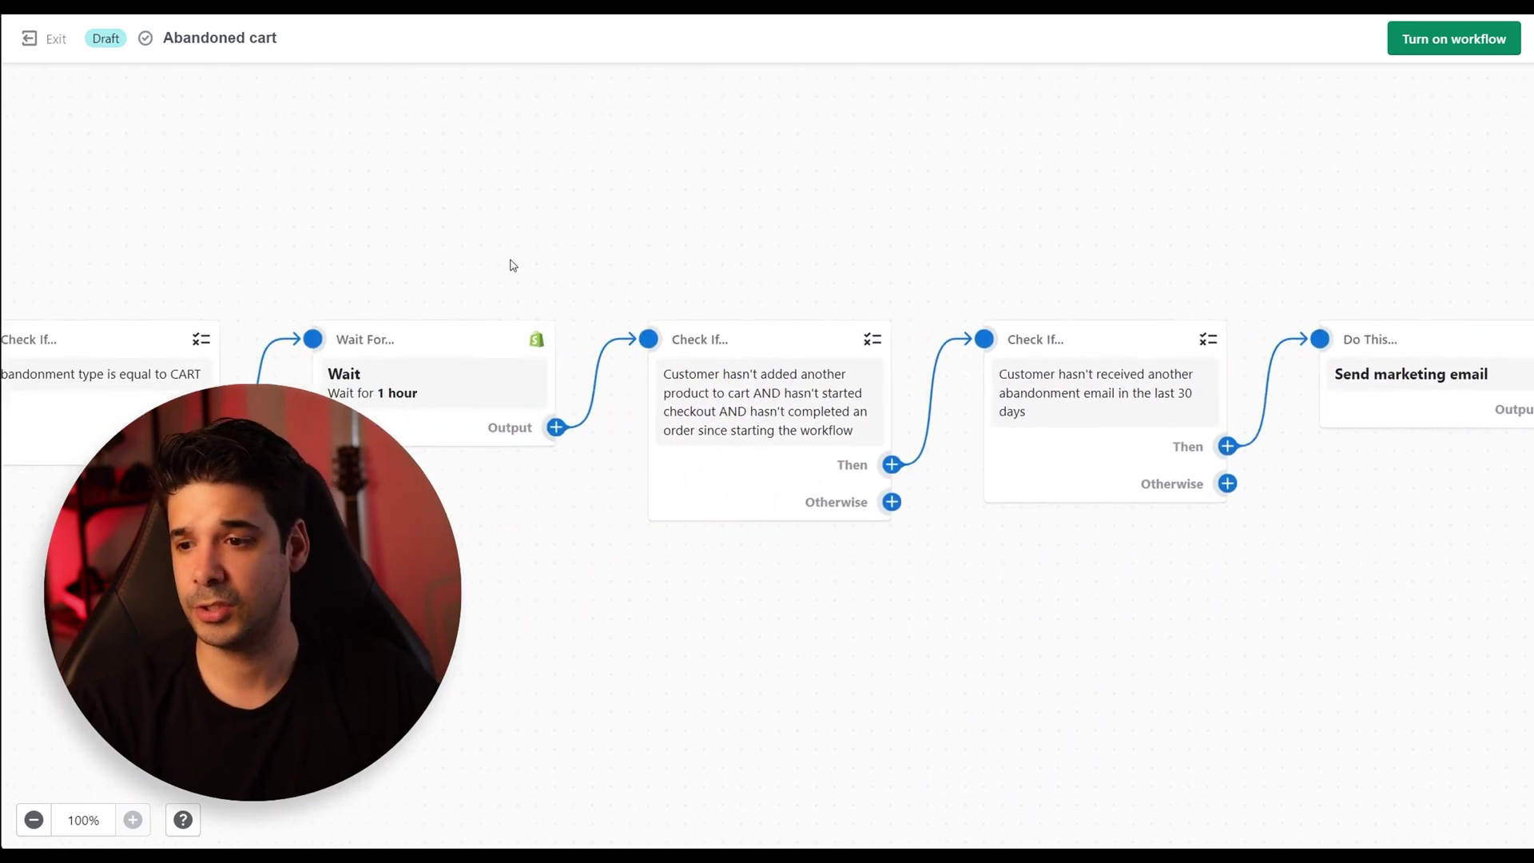
scroll(559, 255, "right", 5)
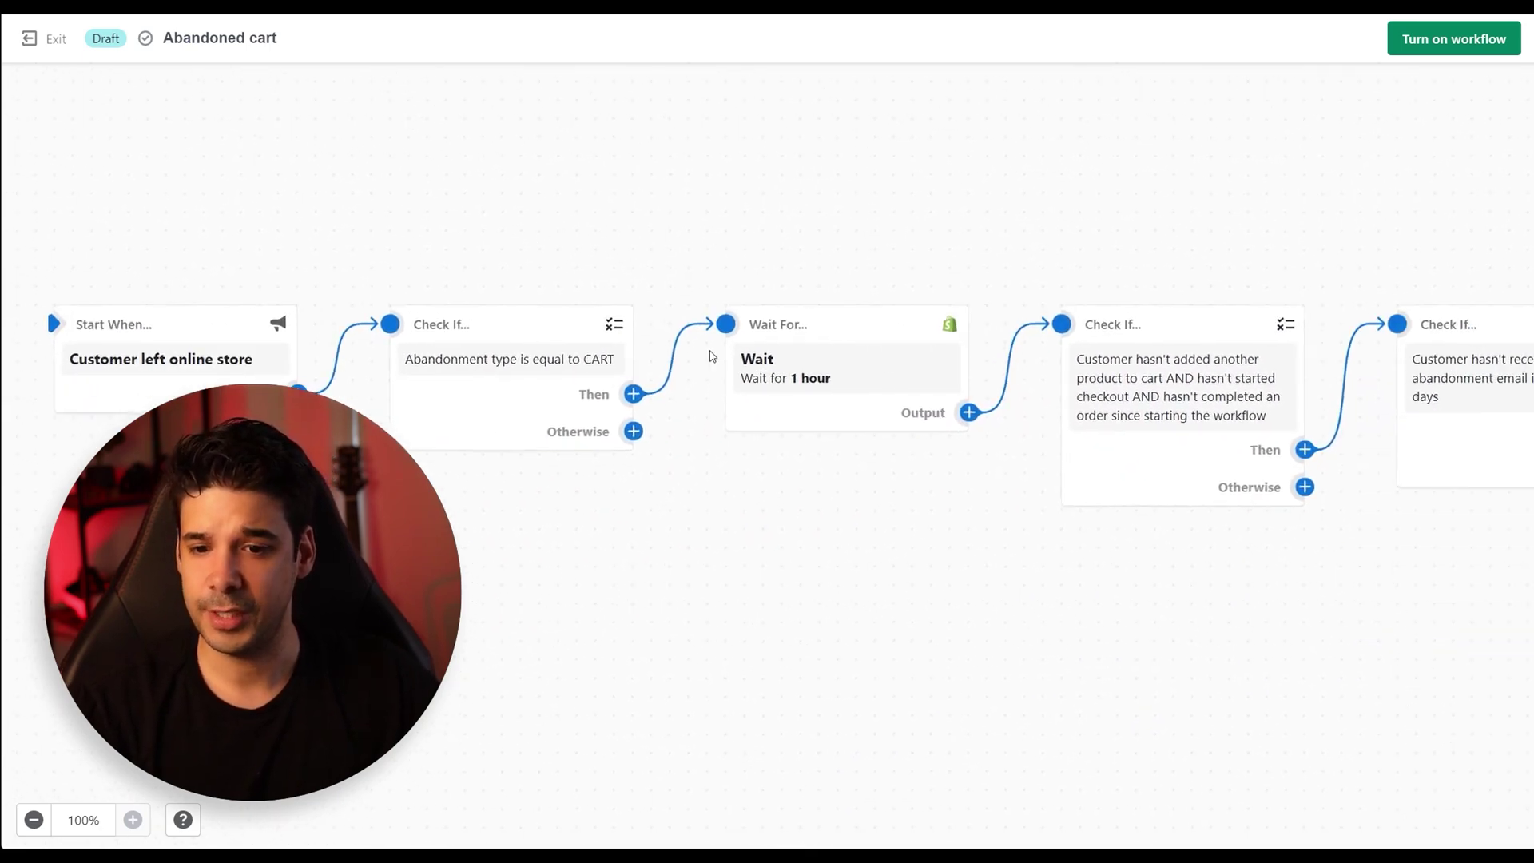
scroll(582, 250, "right", 15)
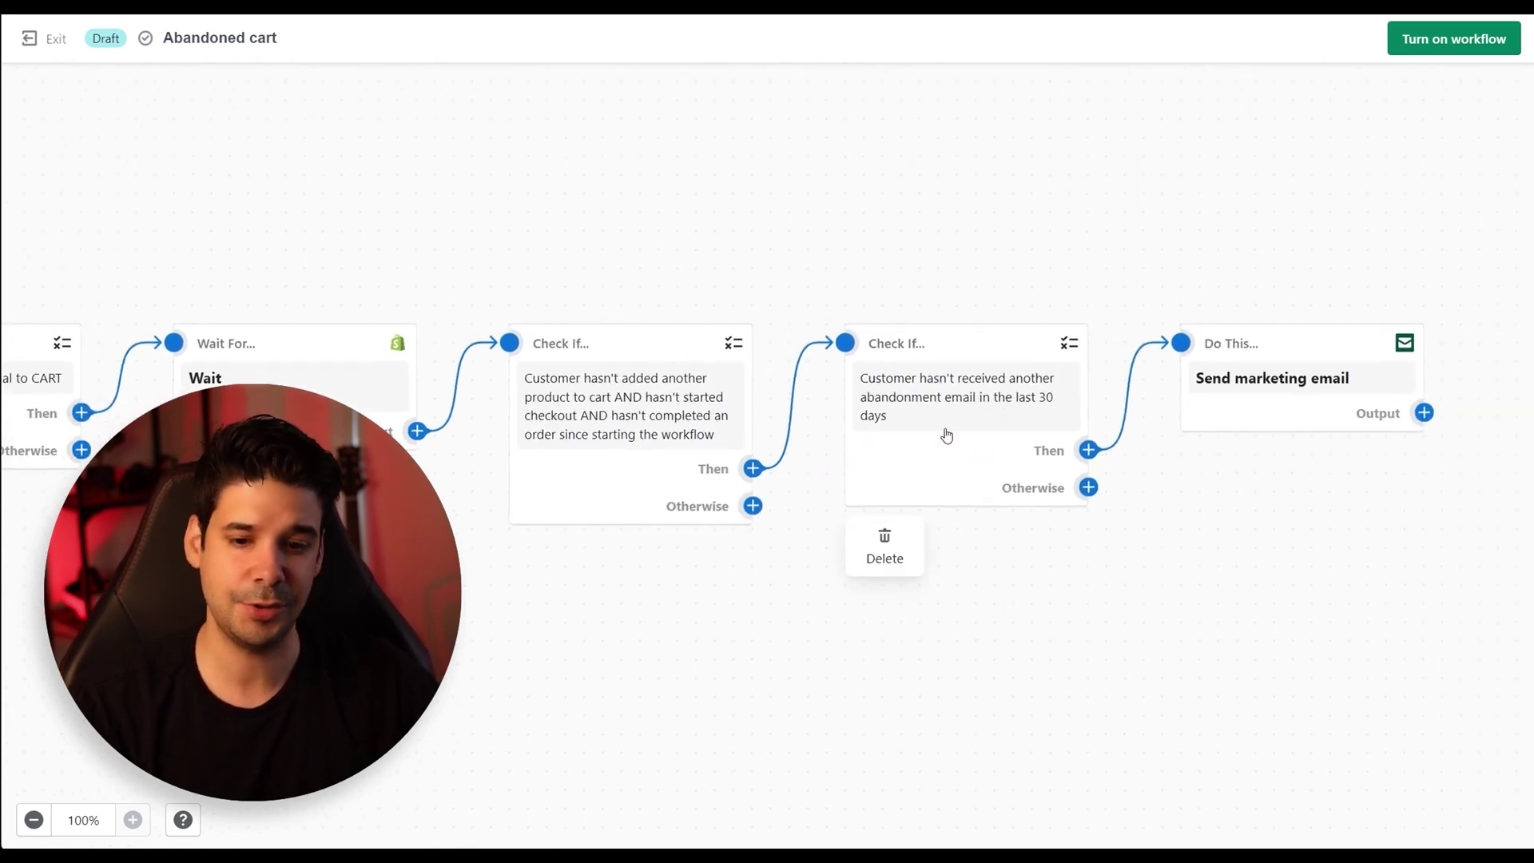
left_click(960, 397)
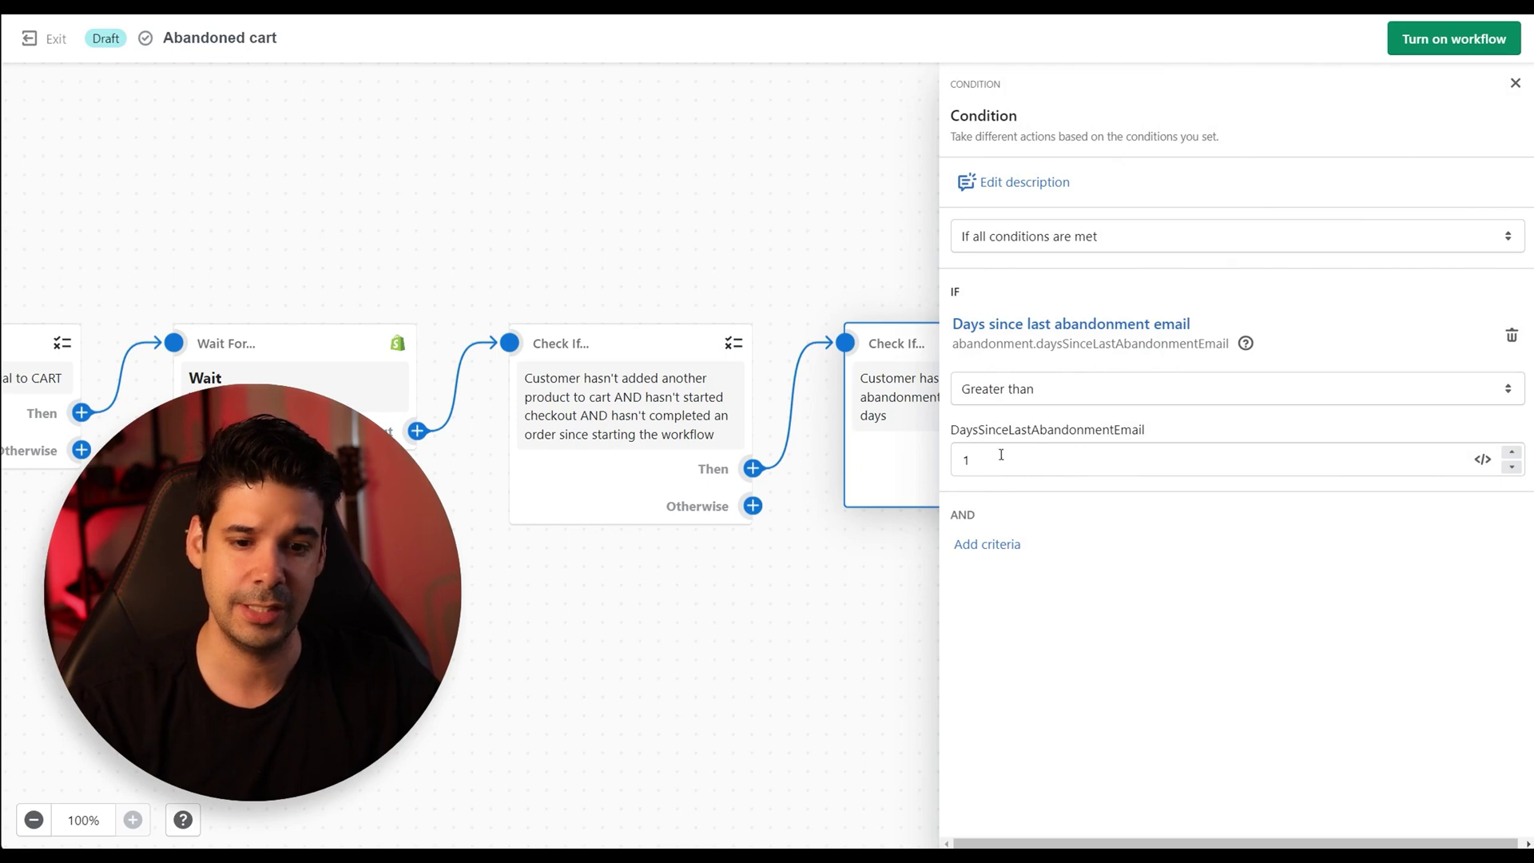
left_click(841, 228)
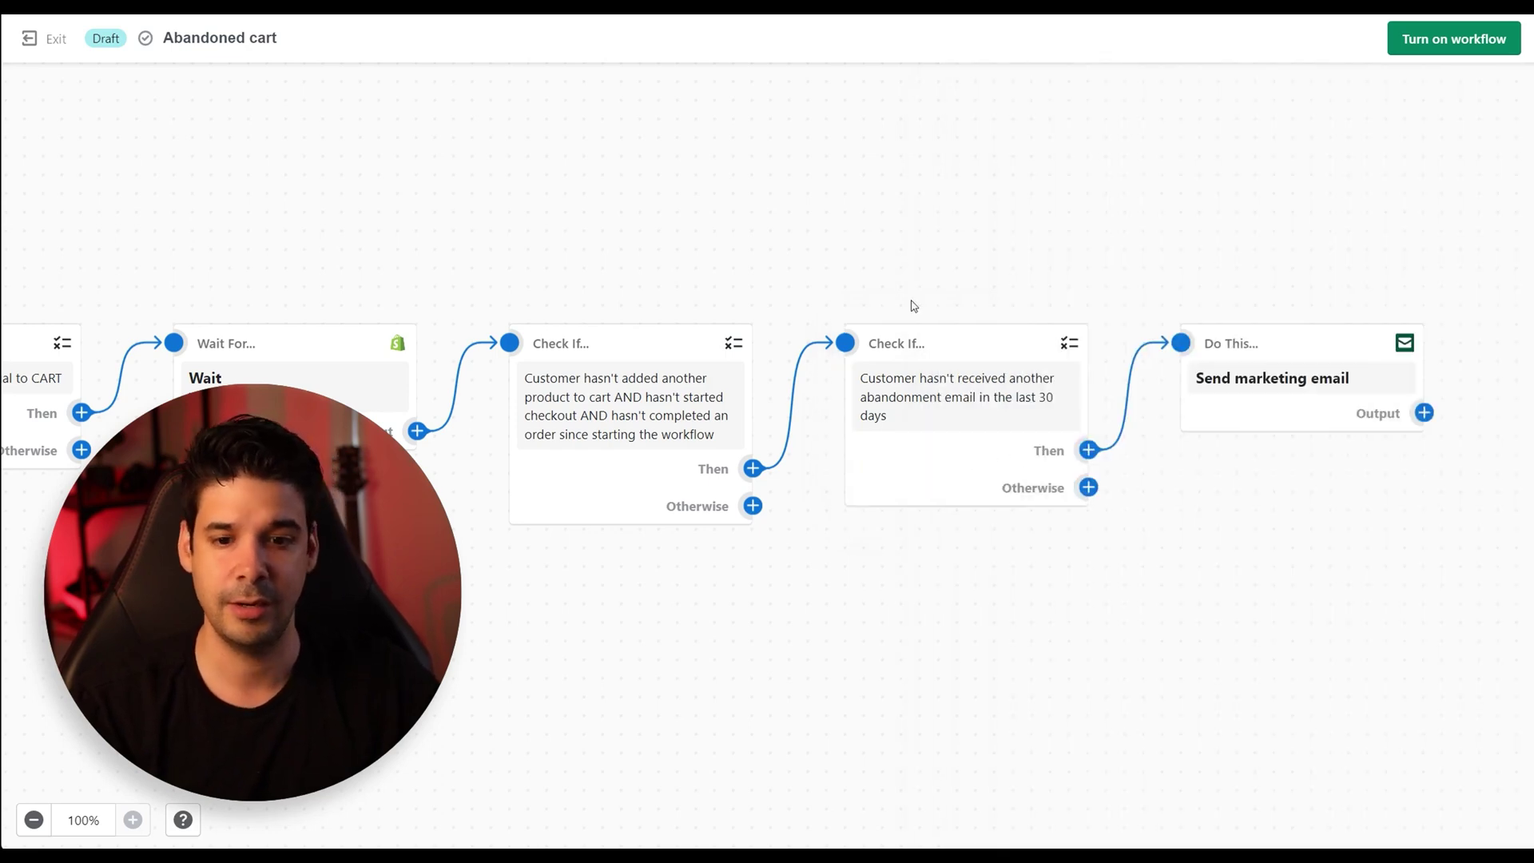
scroll(1124, 202, "right", 5)
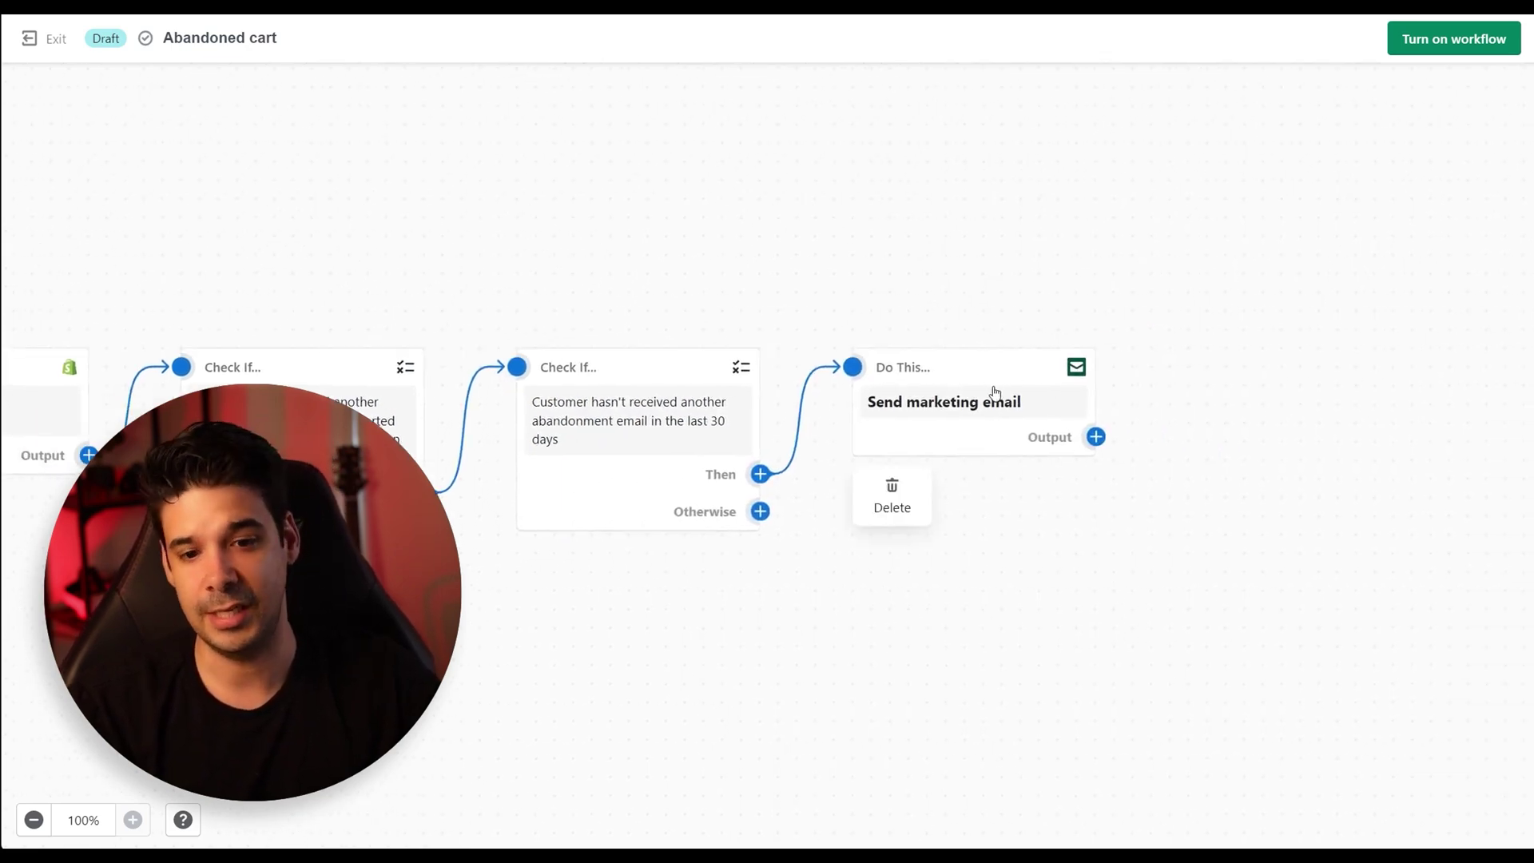
scroll(878, 306, "right", 2)
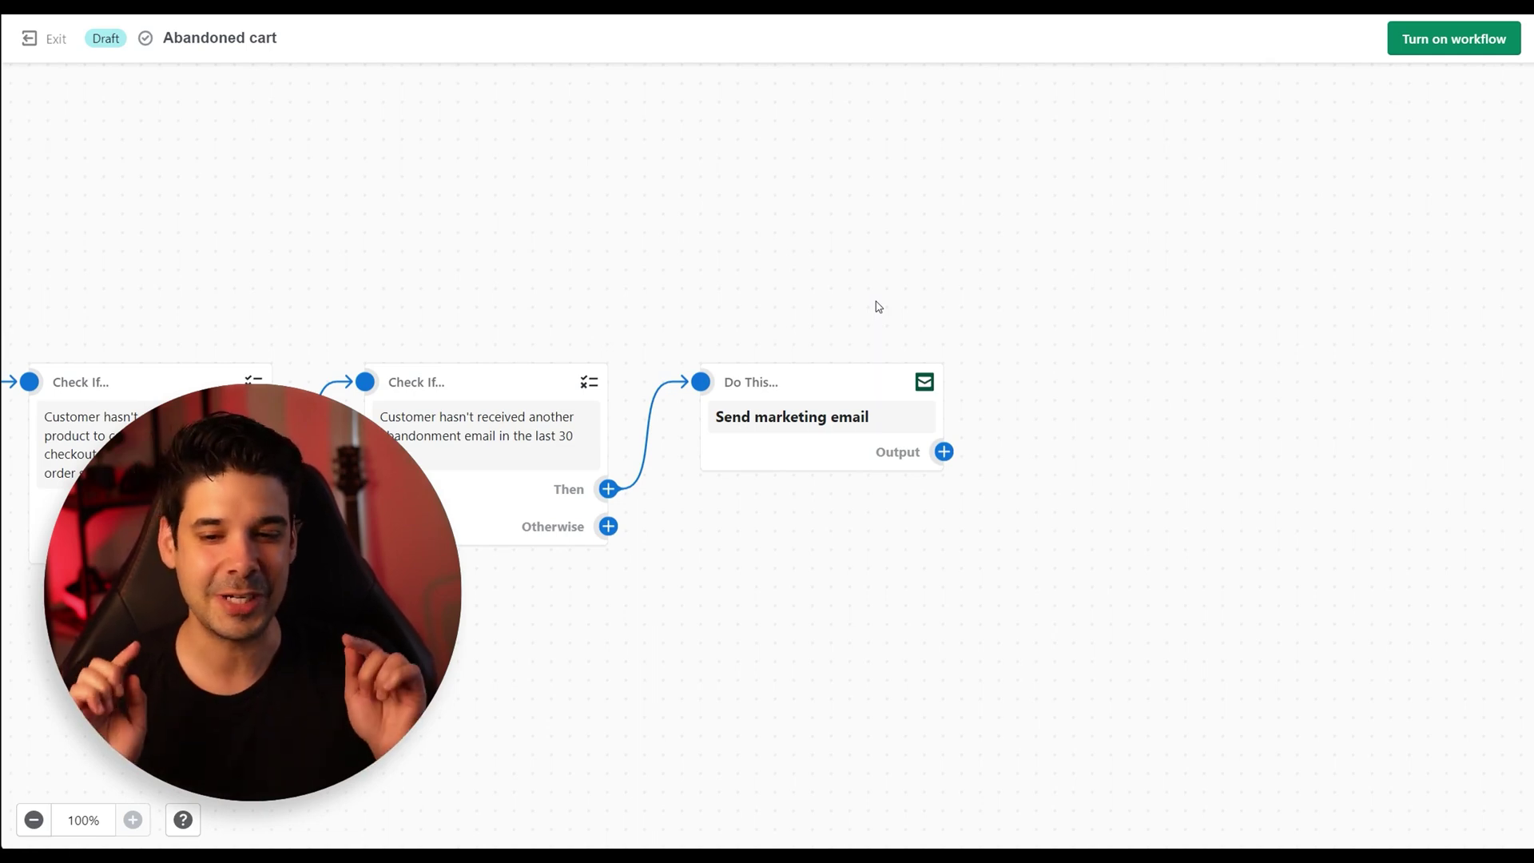
scroll(801, 250, "down", 1)
scroll(806, 252, "left", 1)
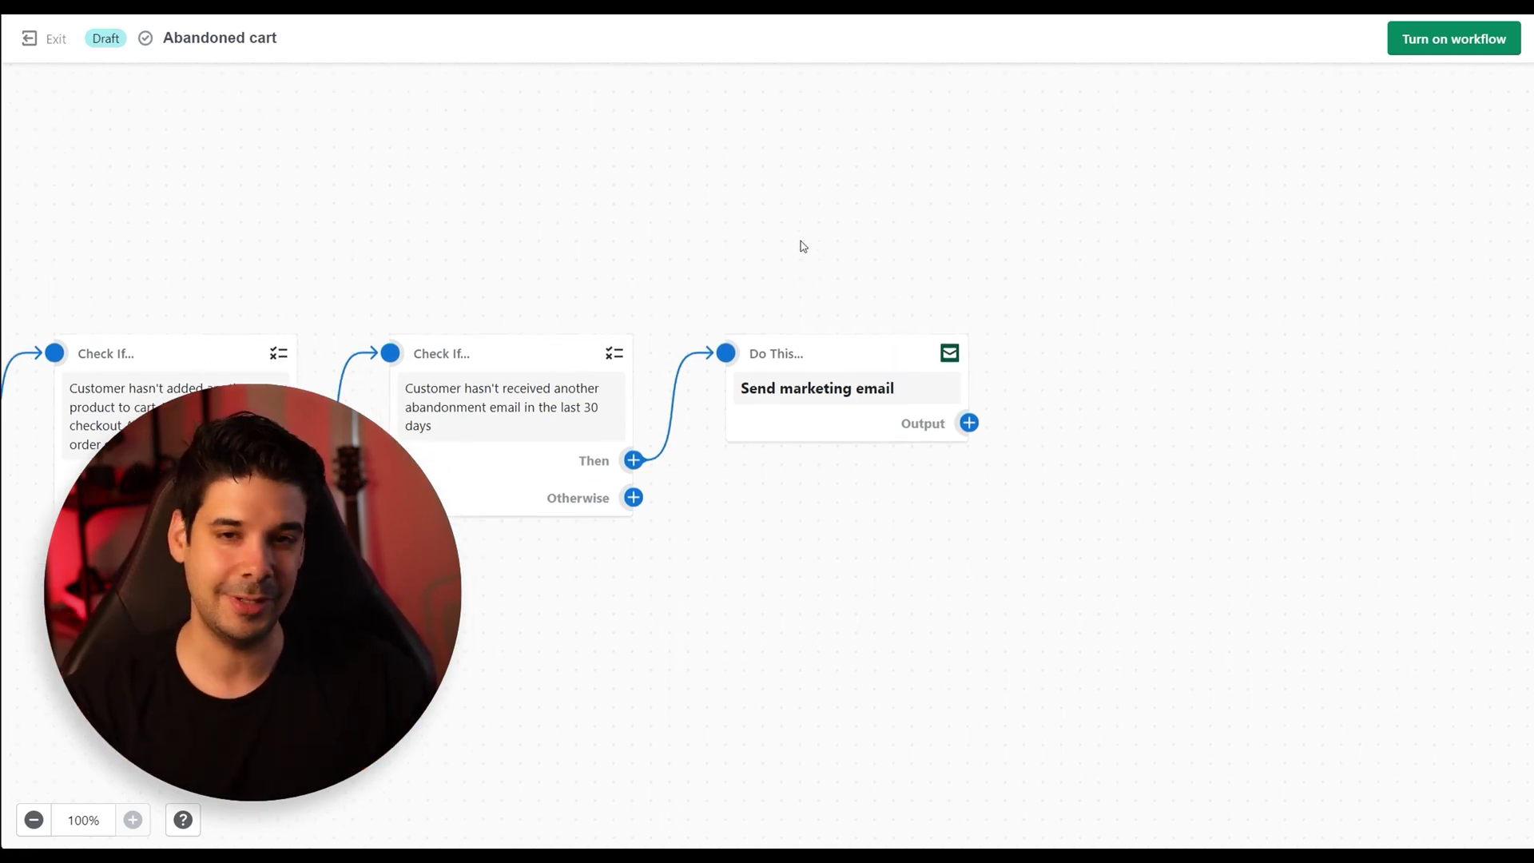
scroll(823, 306, "down", 1)
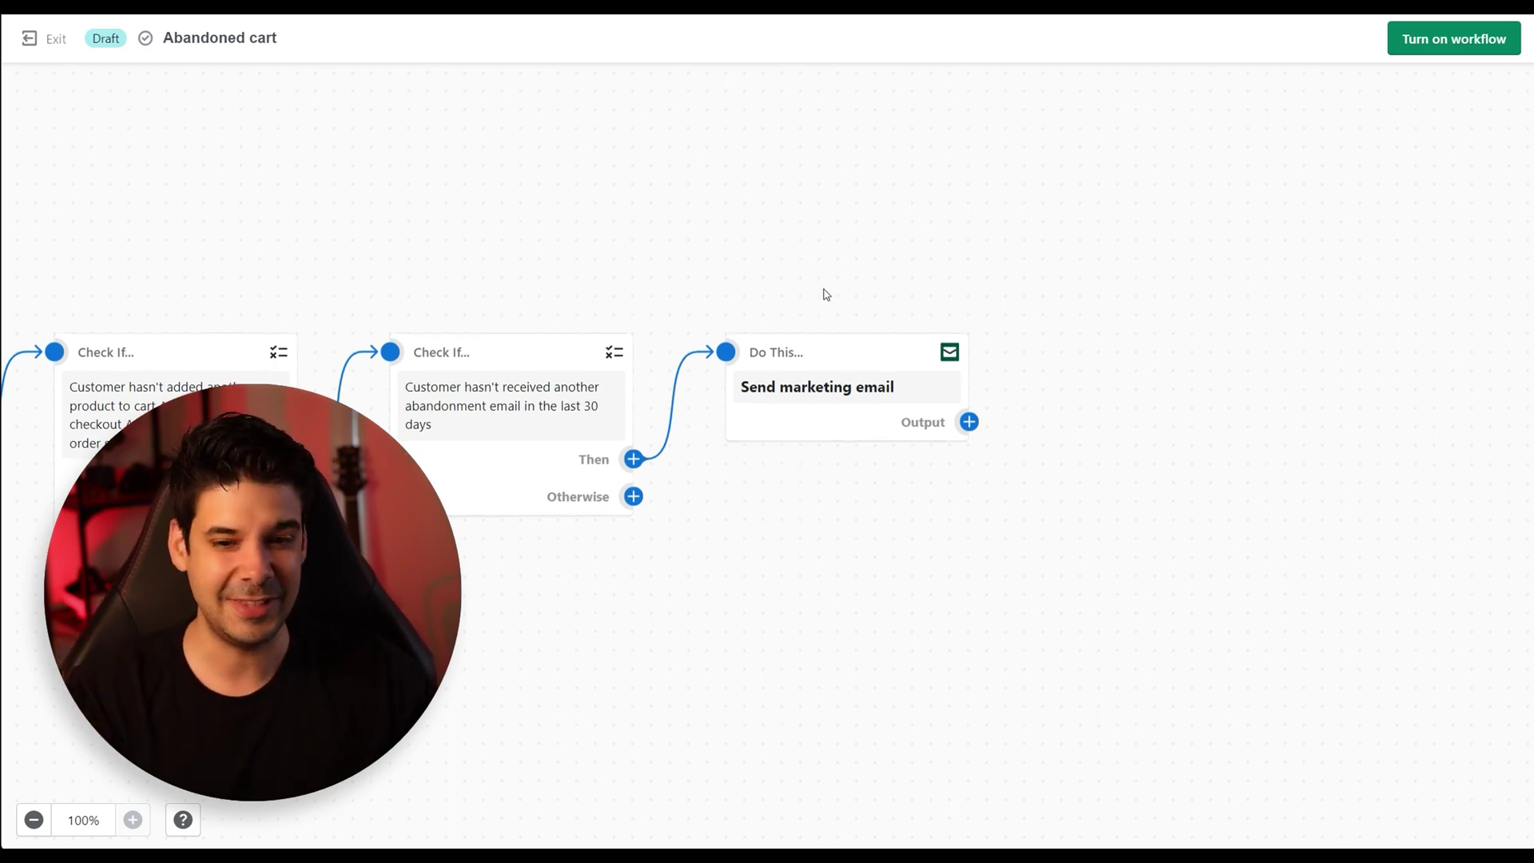
scroll(895, 315, "right", 3)
scroll(855, 239, "down", 2)
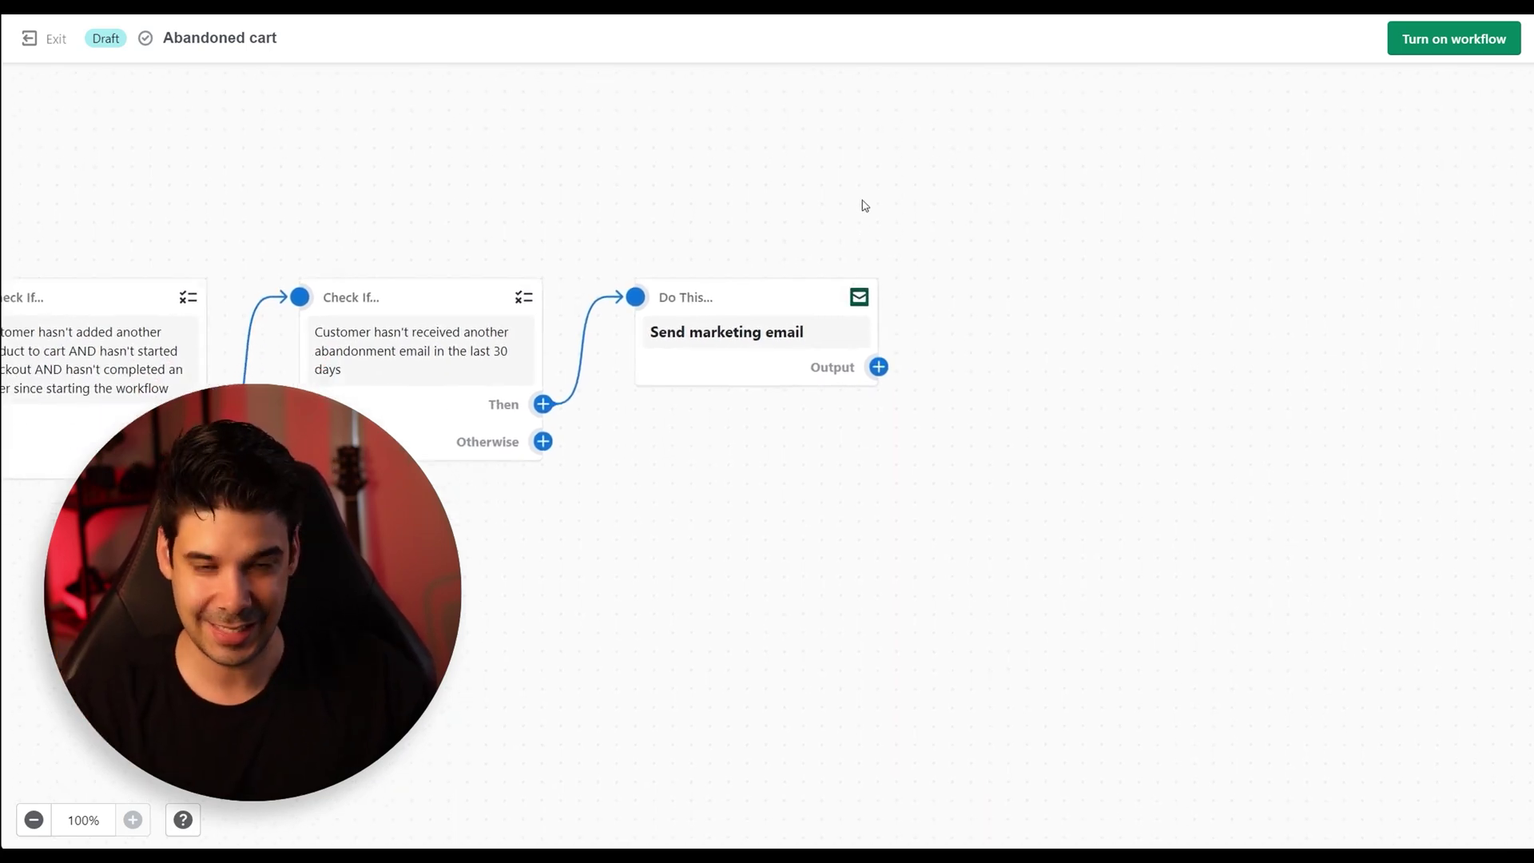
scroll(935, 303, "up", 1)
scroll(935, 304, "left", 1)
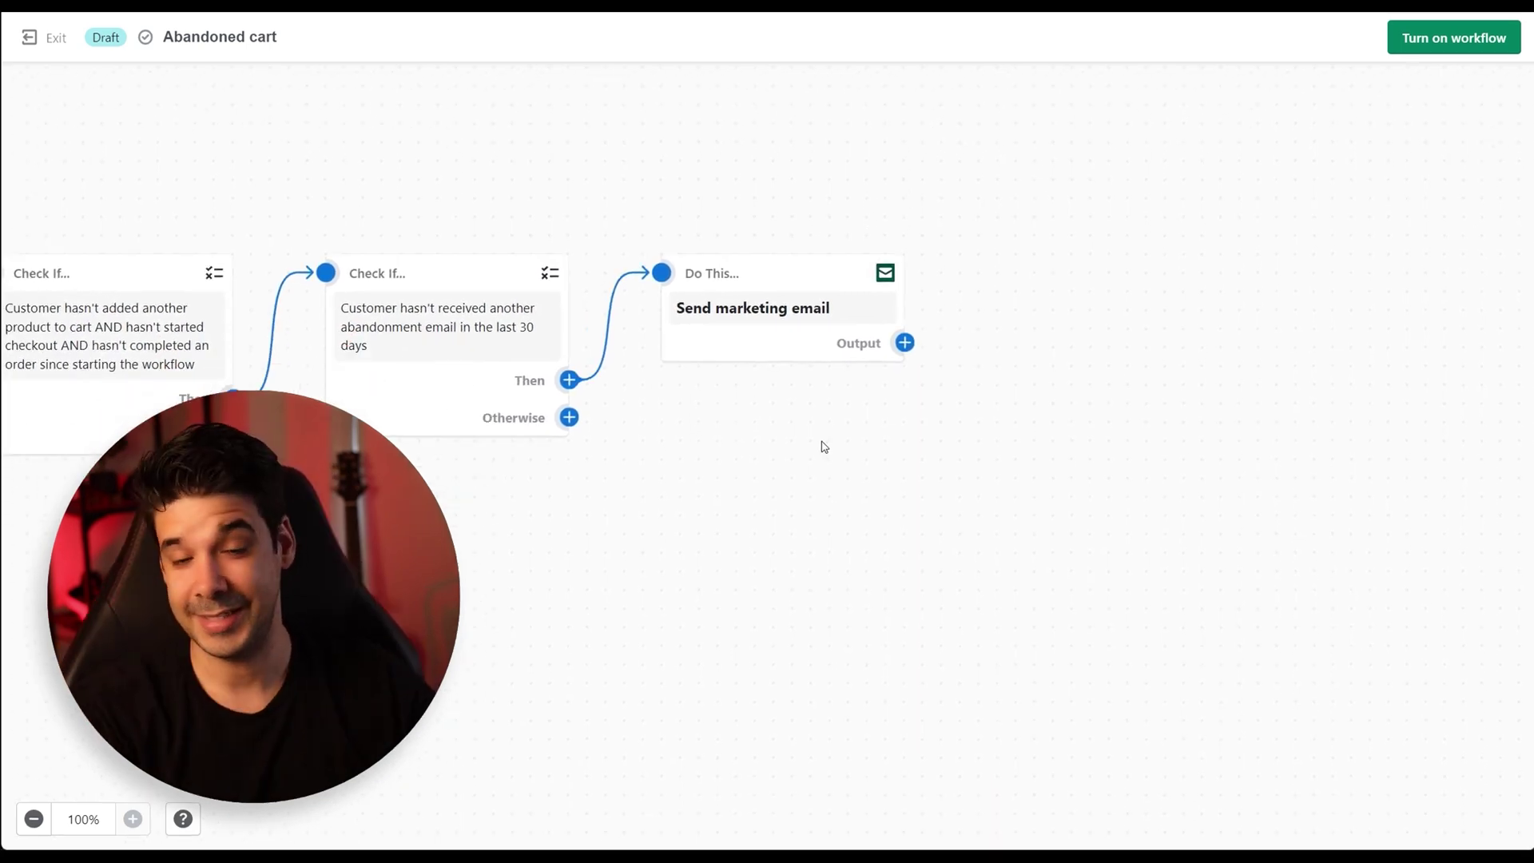
- Add a Wait action of 24 hours after the Send marketing email step
left_click(904, 345)
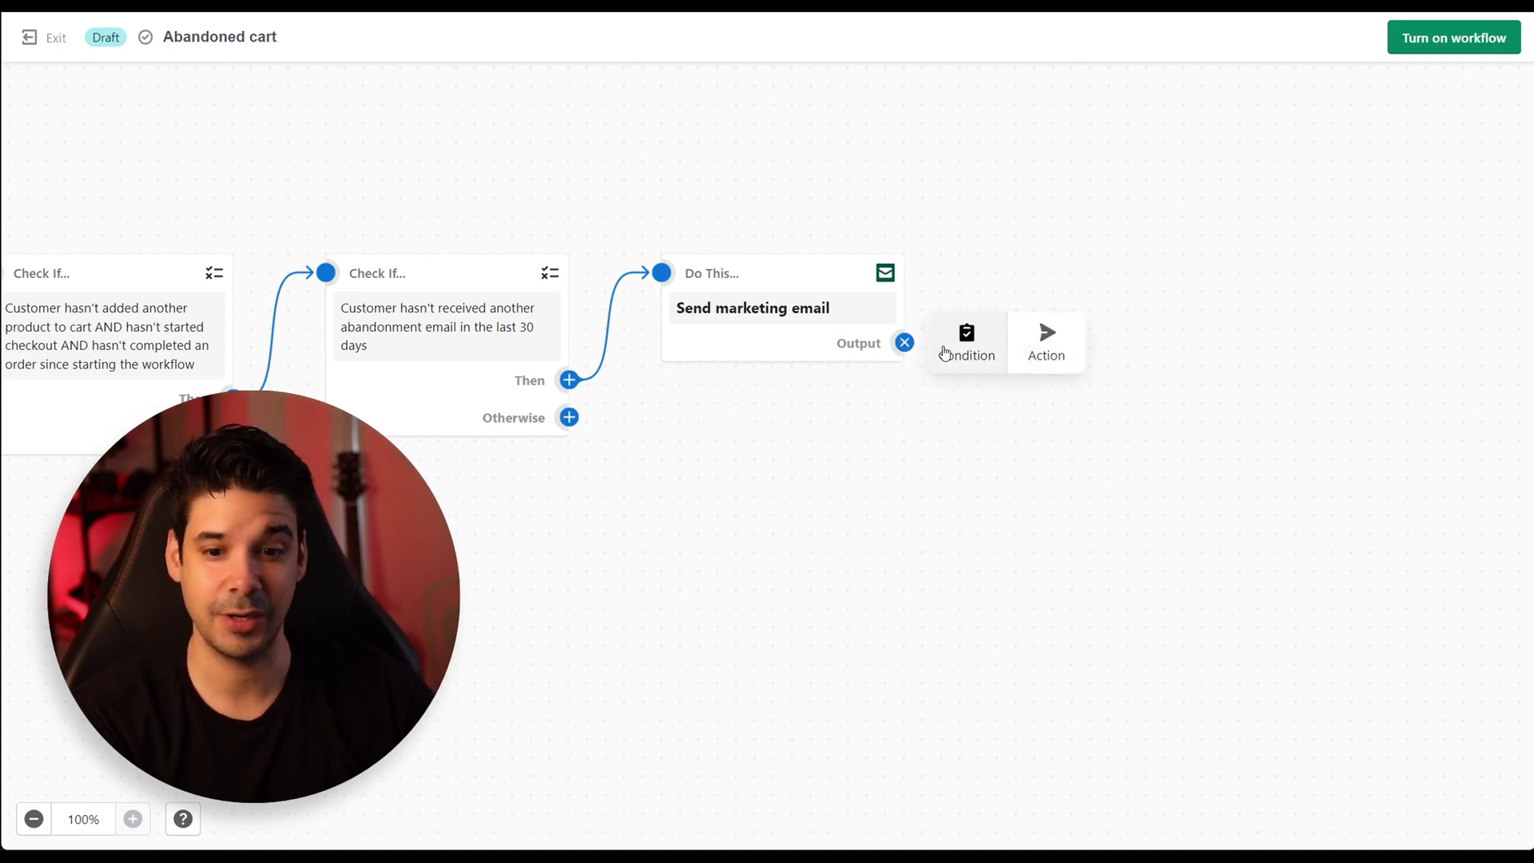
left_click(1042, 340)
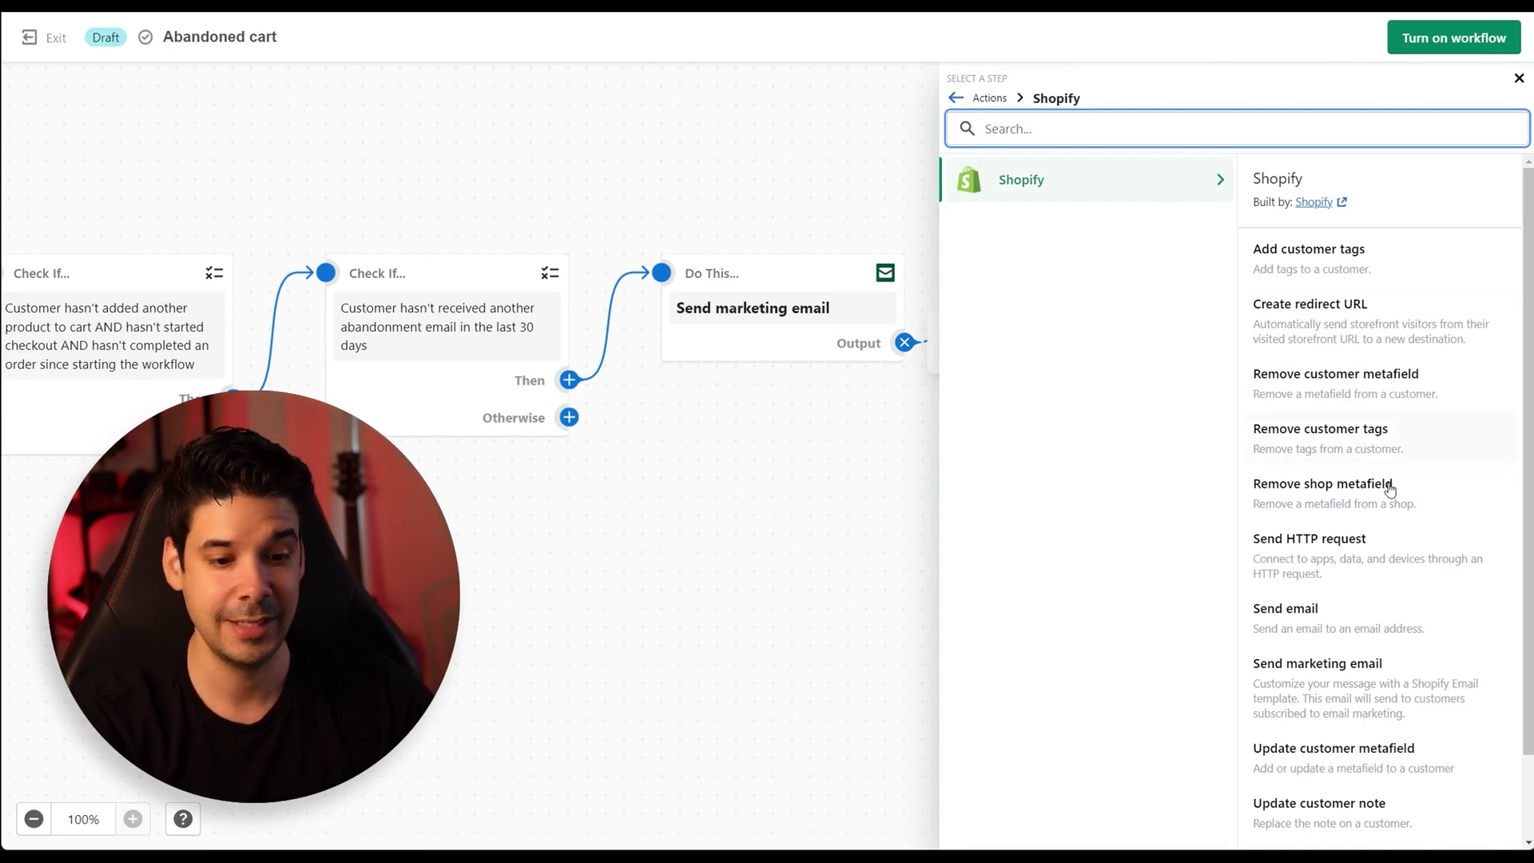
type("wait")
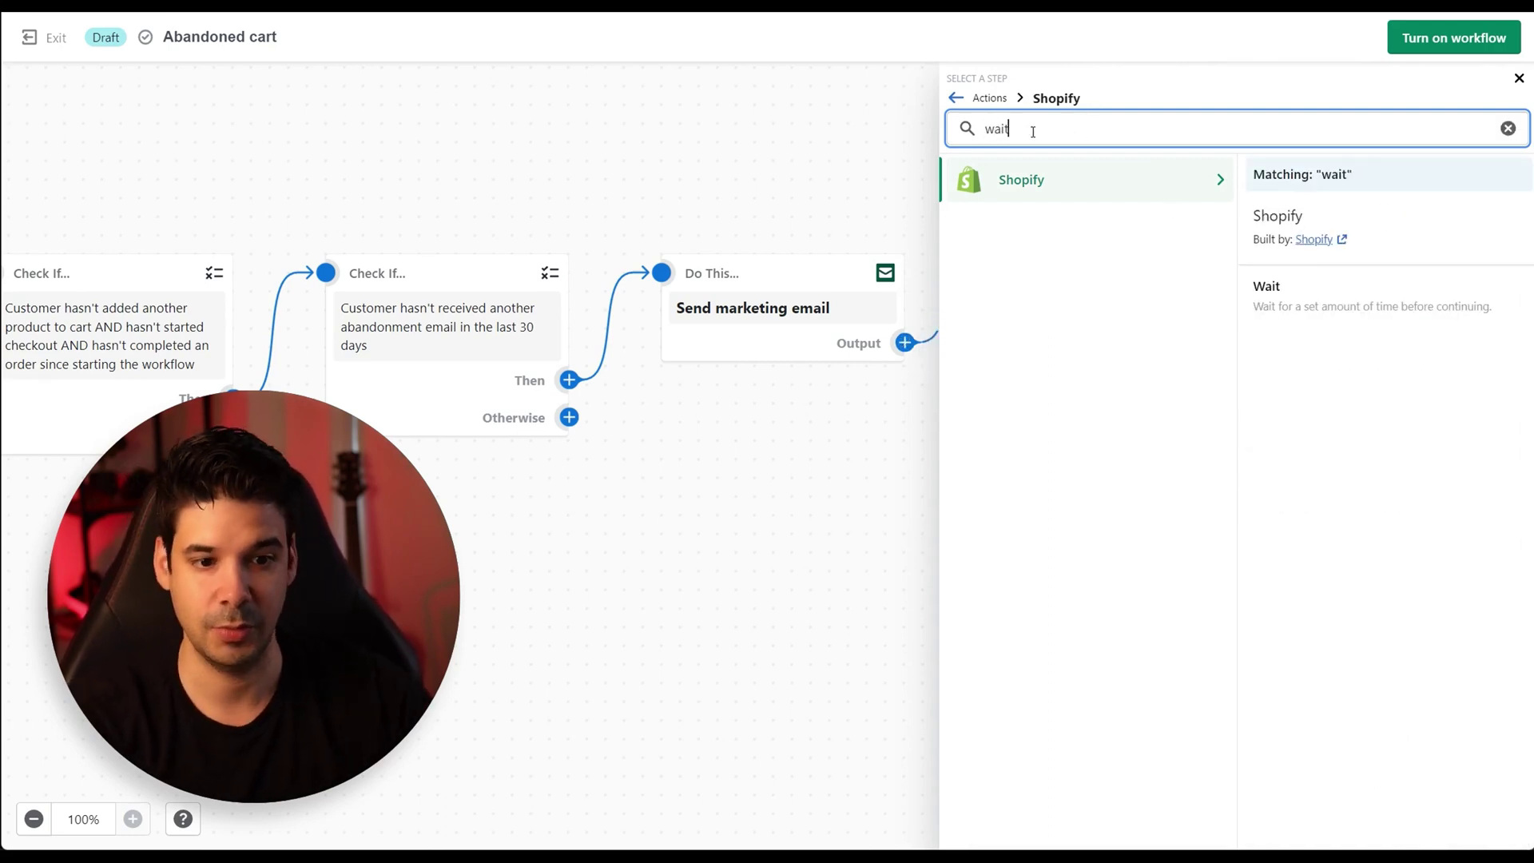
left_click(1295, 306)
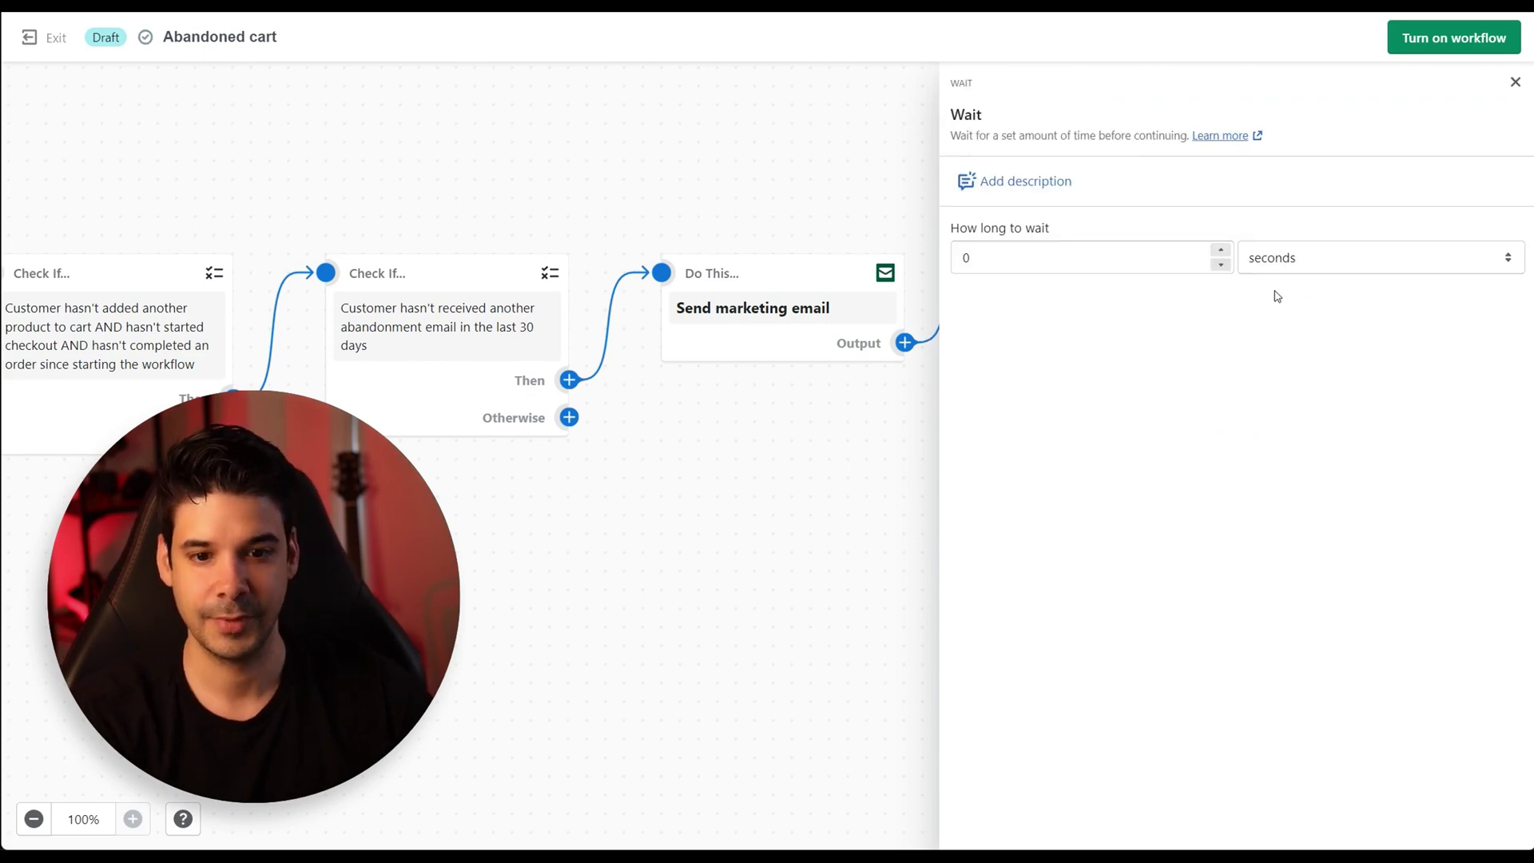
left_click(1025, 252)
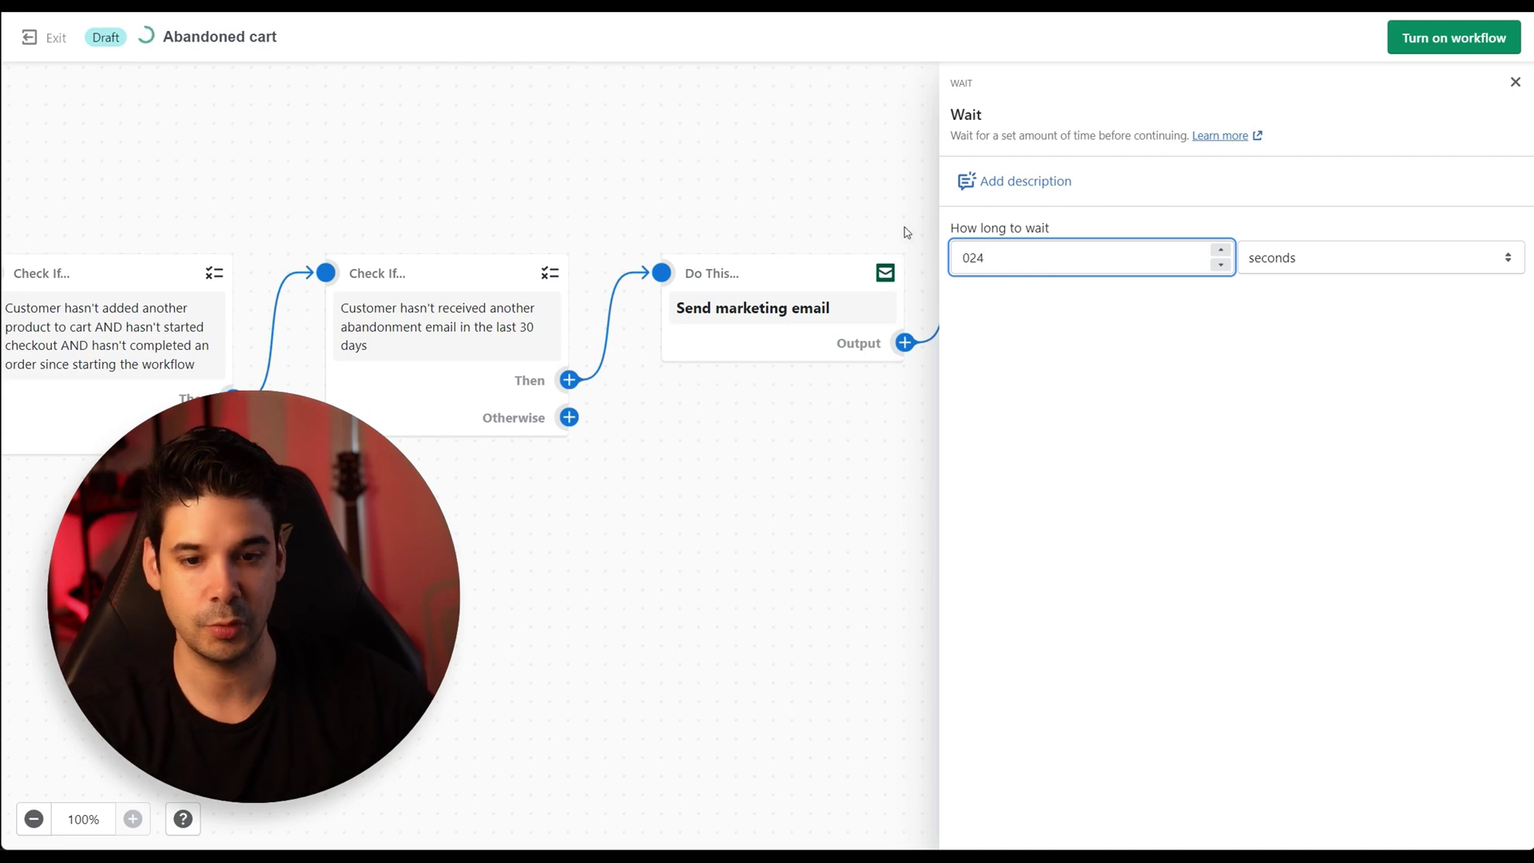
left_click(1342, 258)
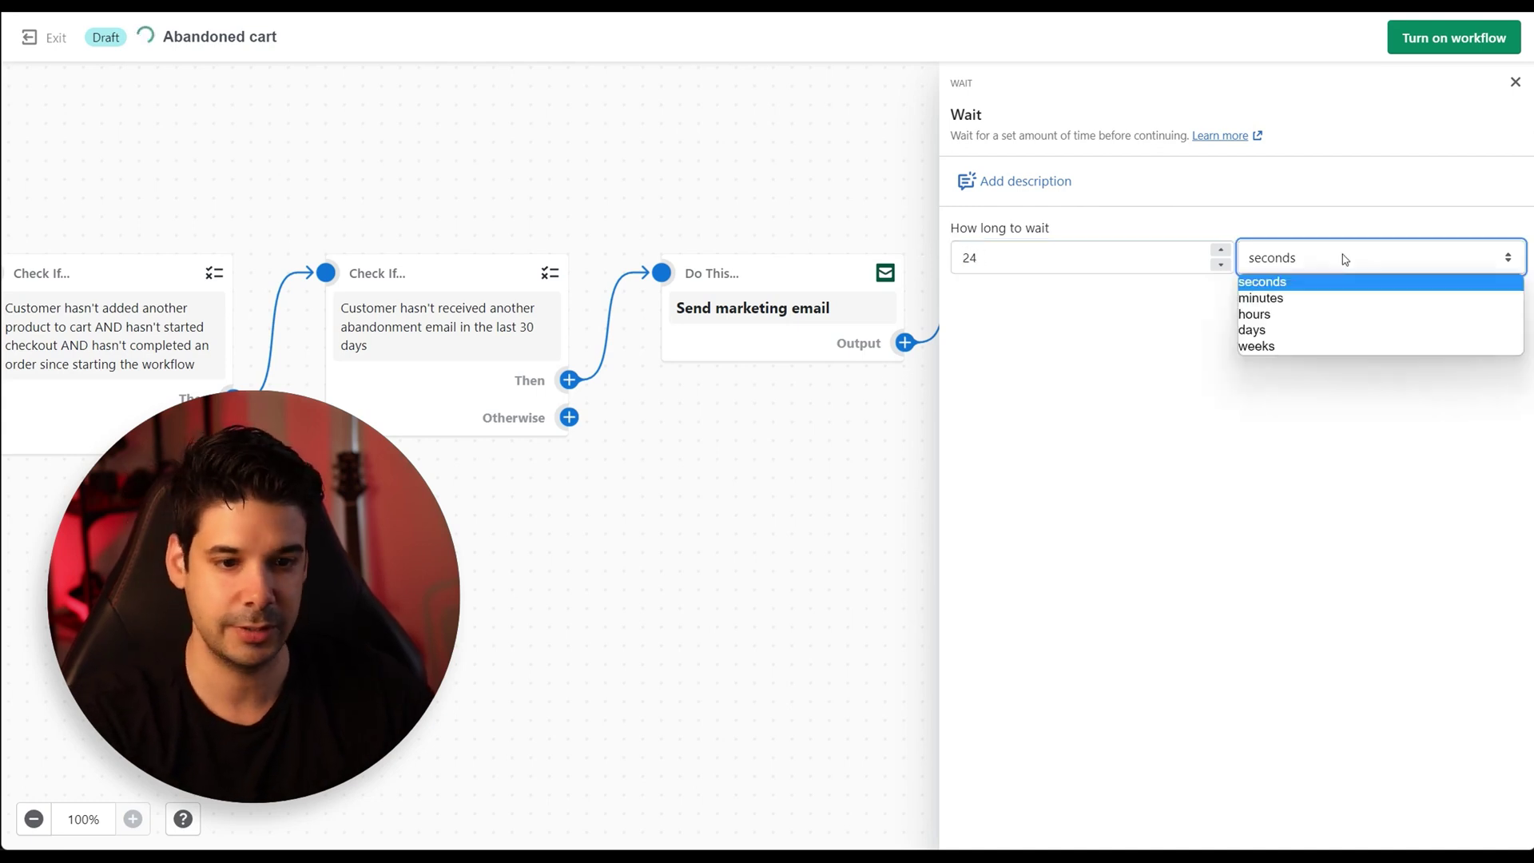
left_click(1253, 313)
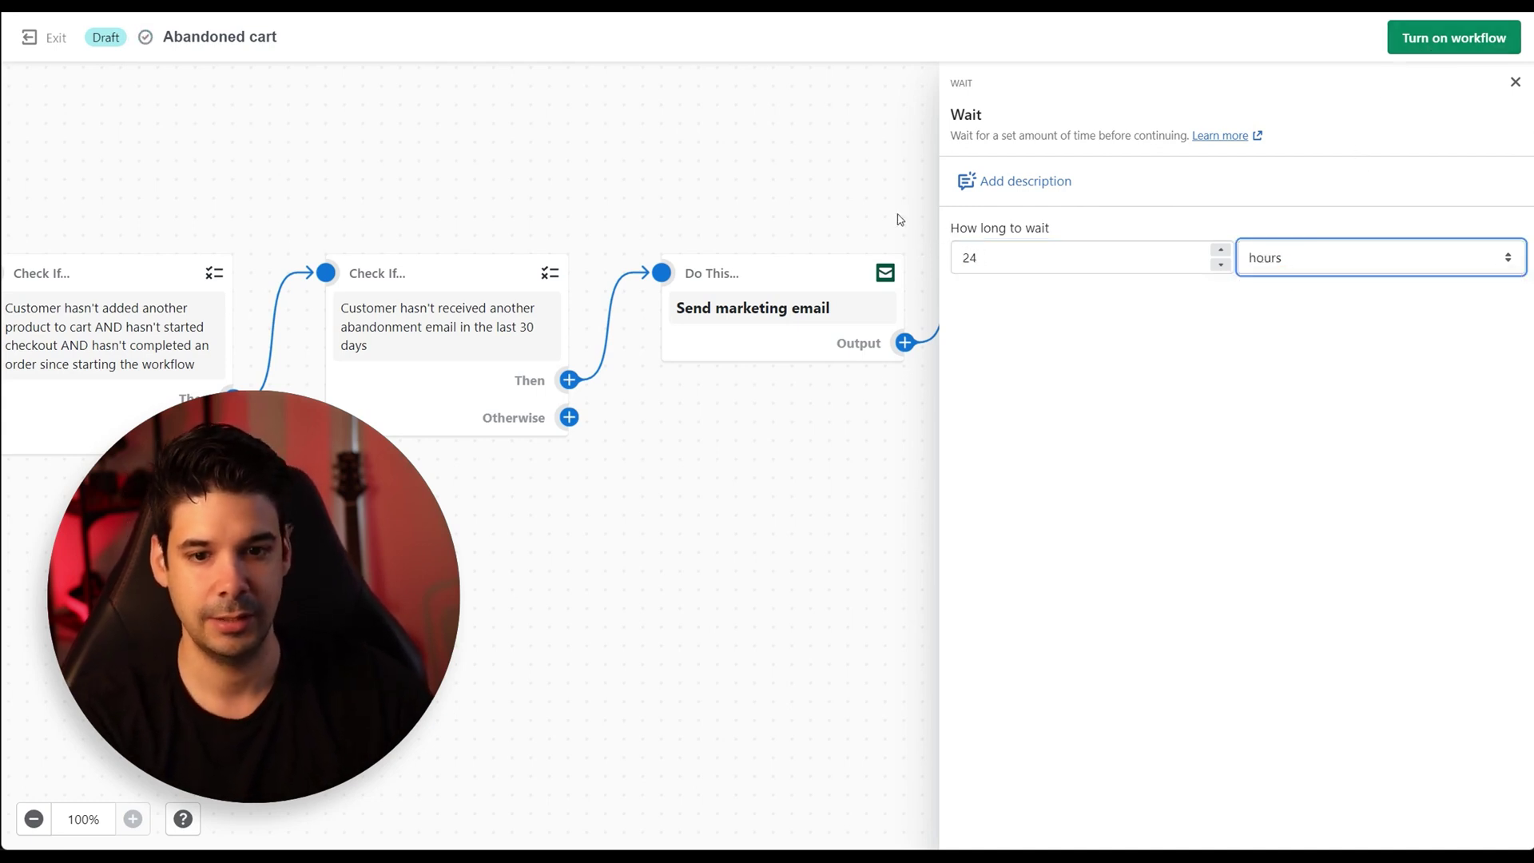
left_click(839, 181)
- Add a condition after the 24-hour wait that requires the abandonment value customerHasNoOrderSinceAbandonment equal to True
mouse_move(1113, 373)
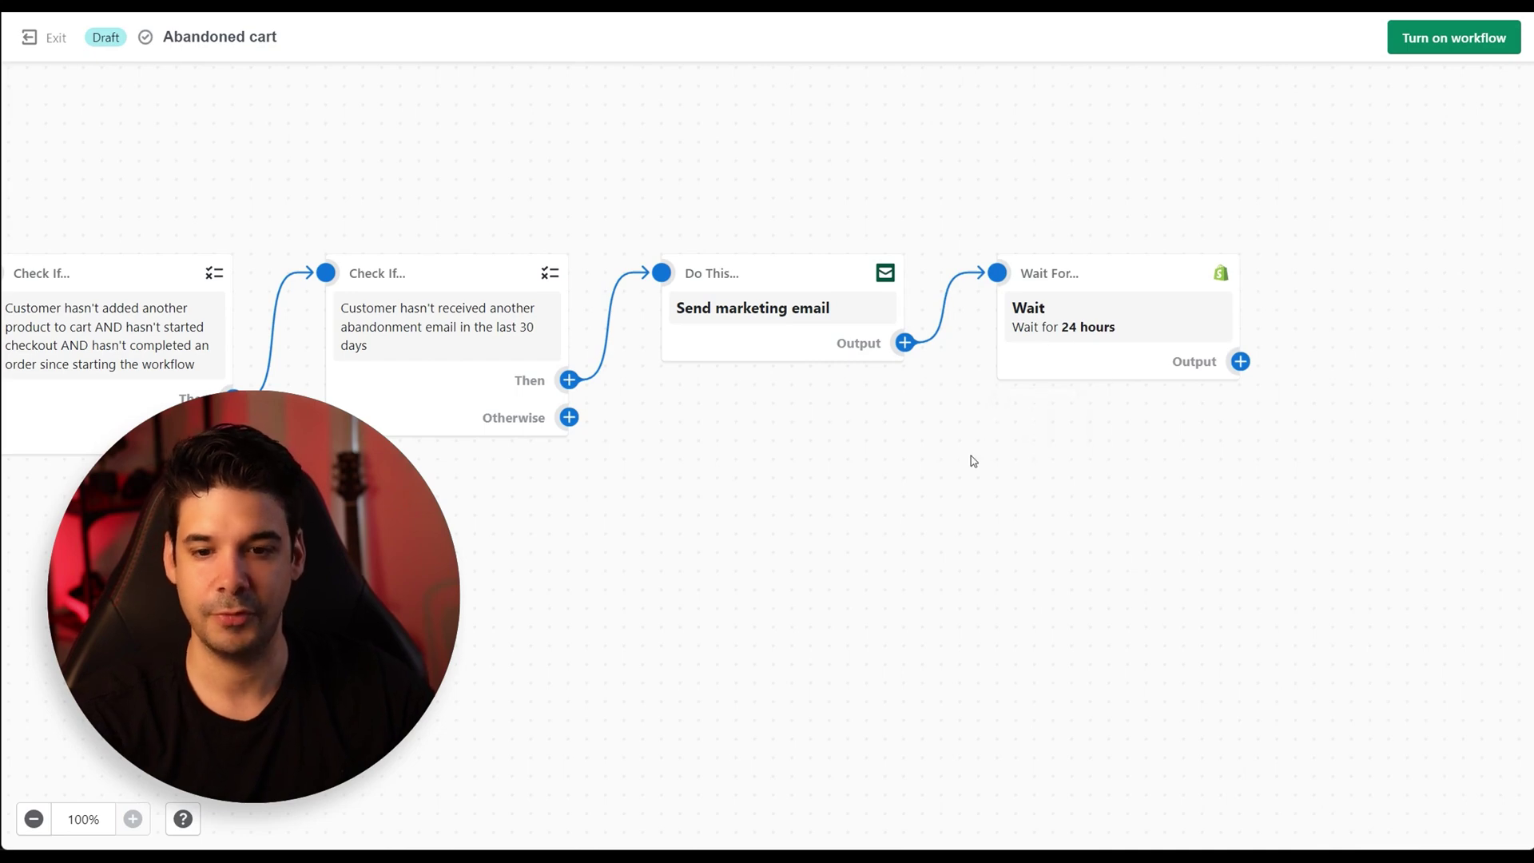
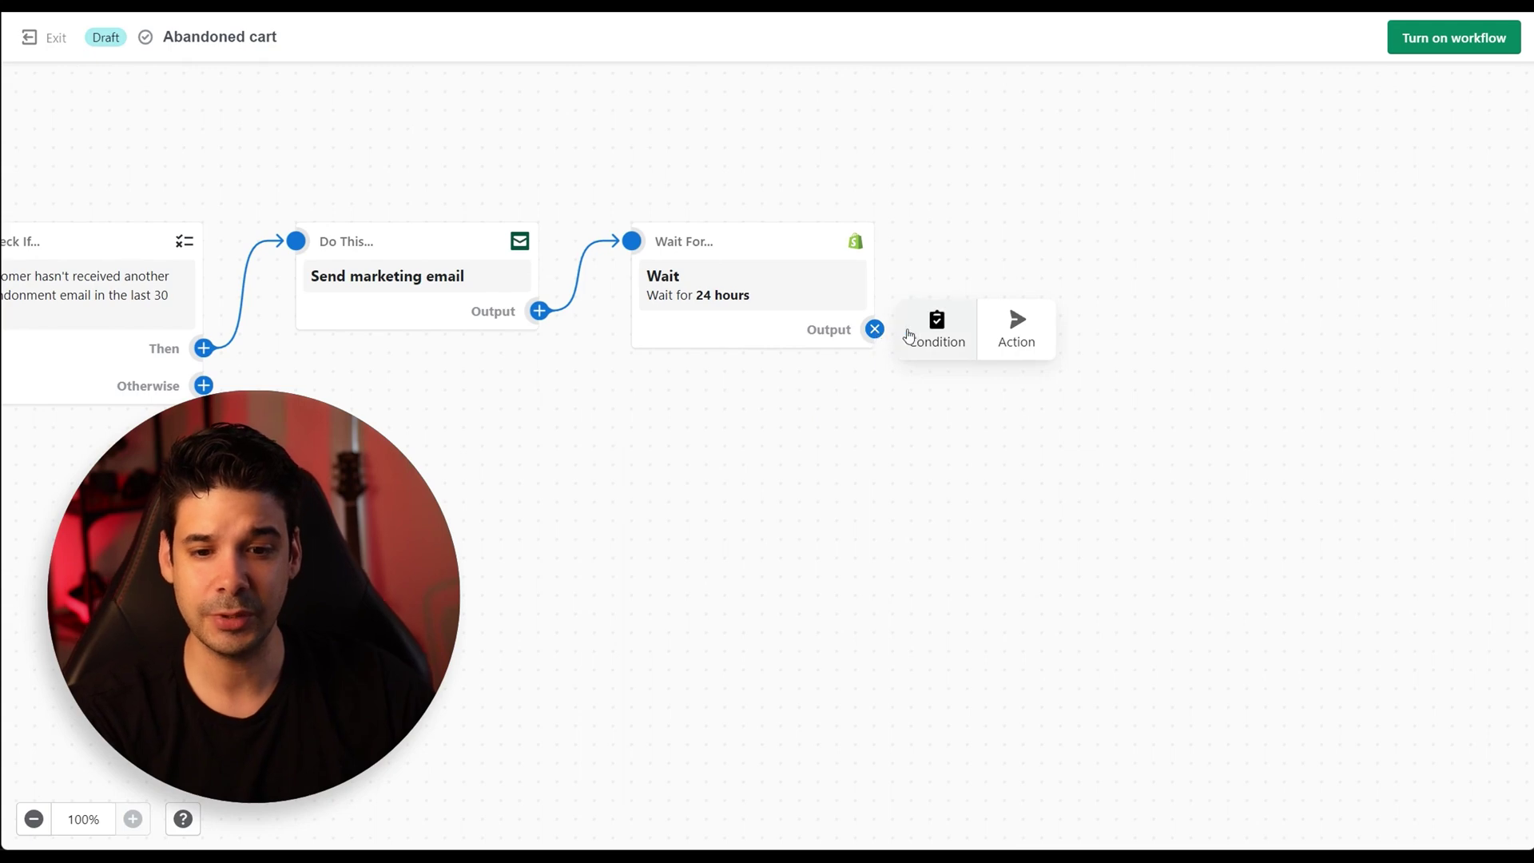
left_click(940, 332)
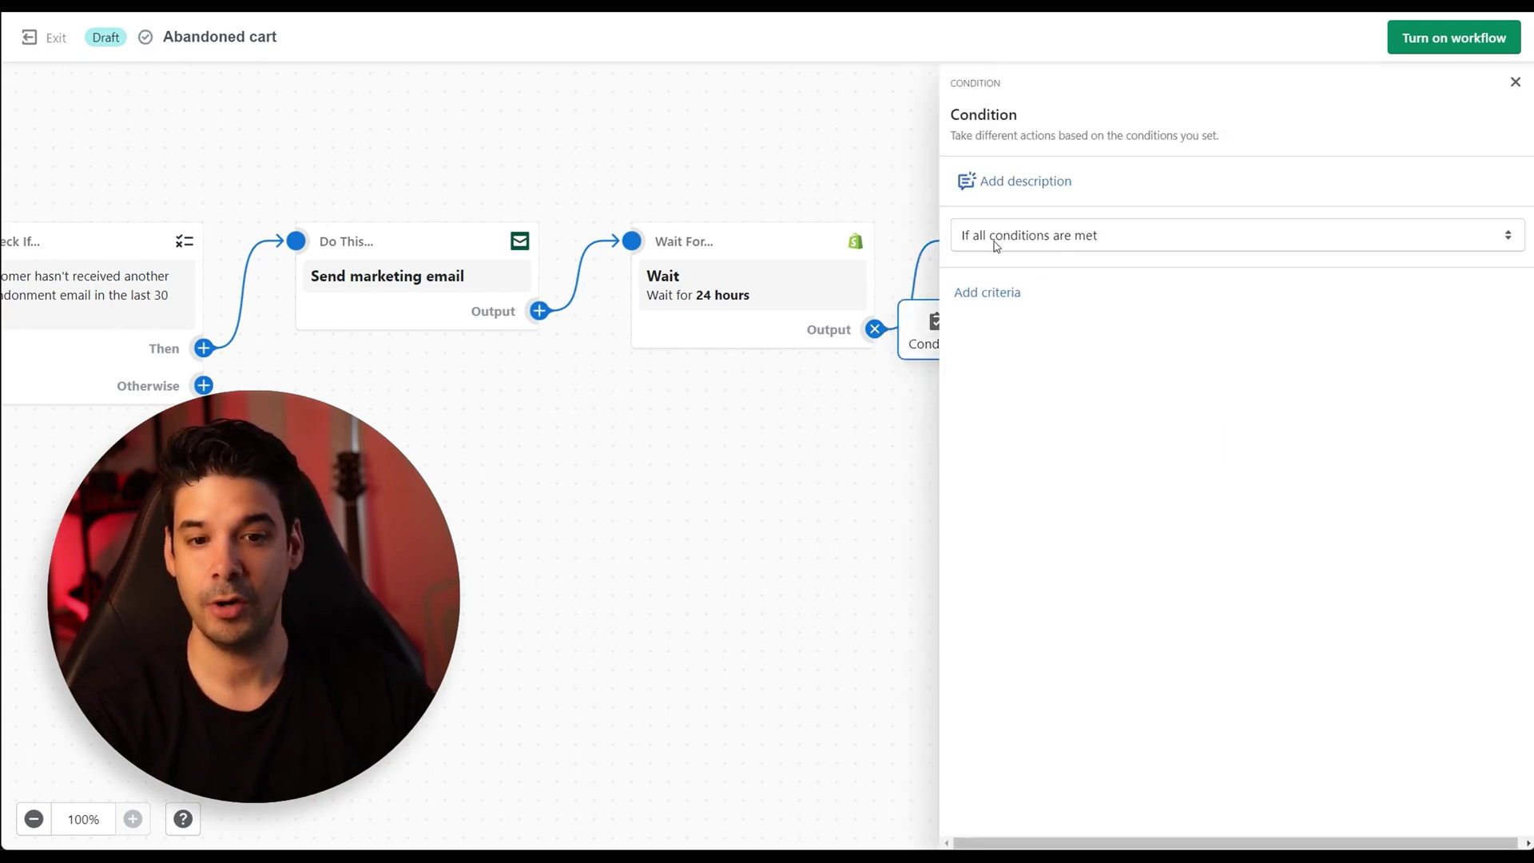
left_click(1004, 296)
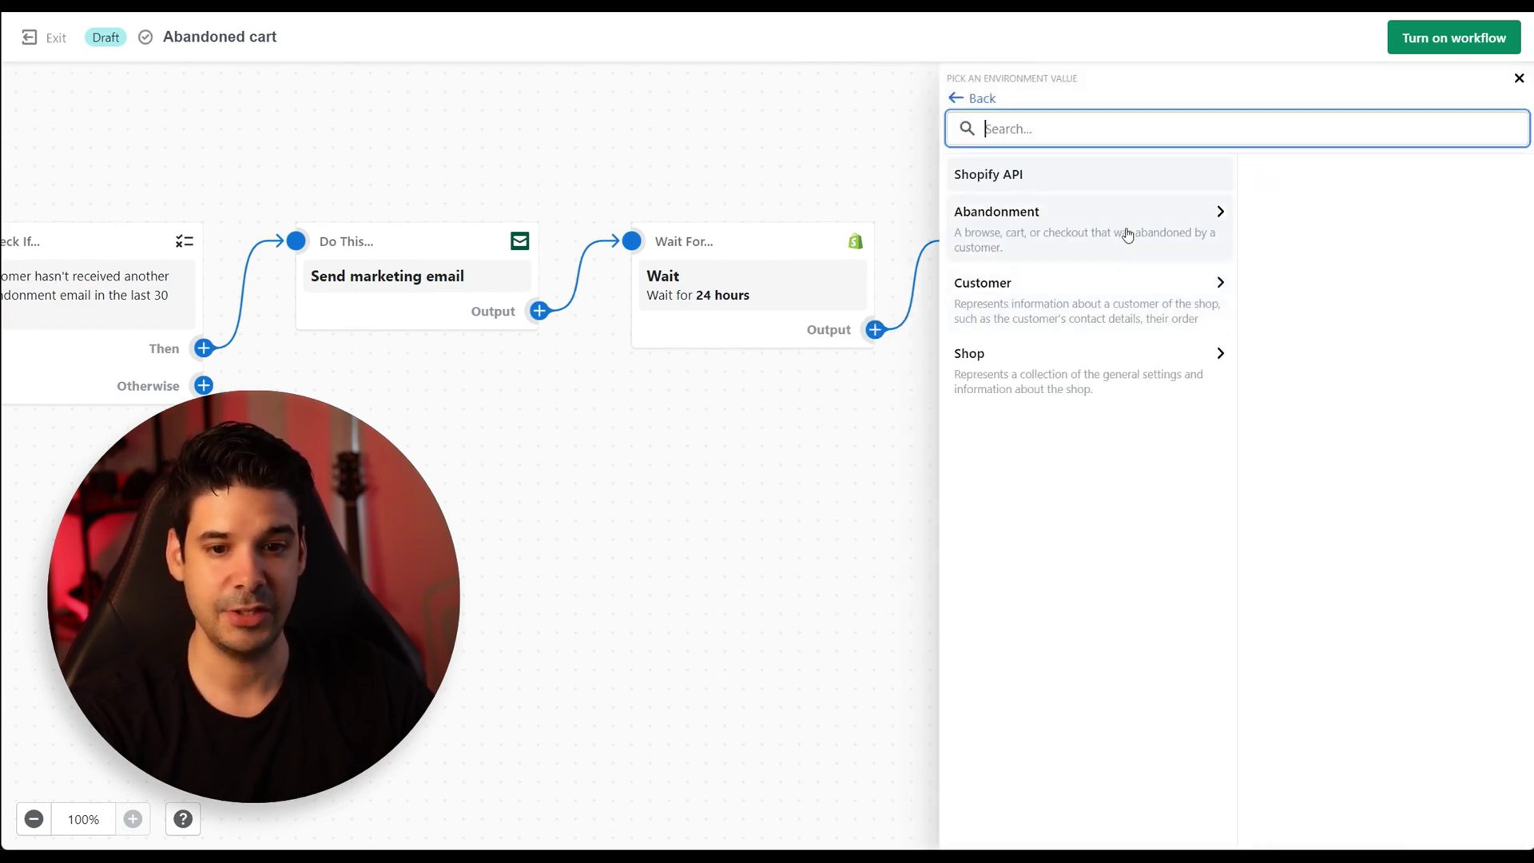
left_click(1082, 231)
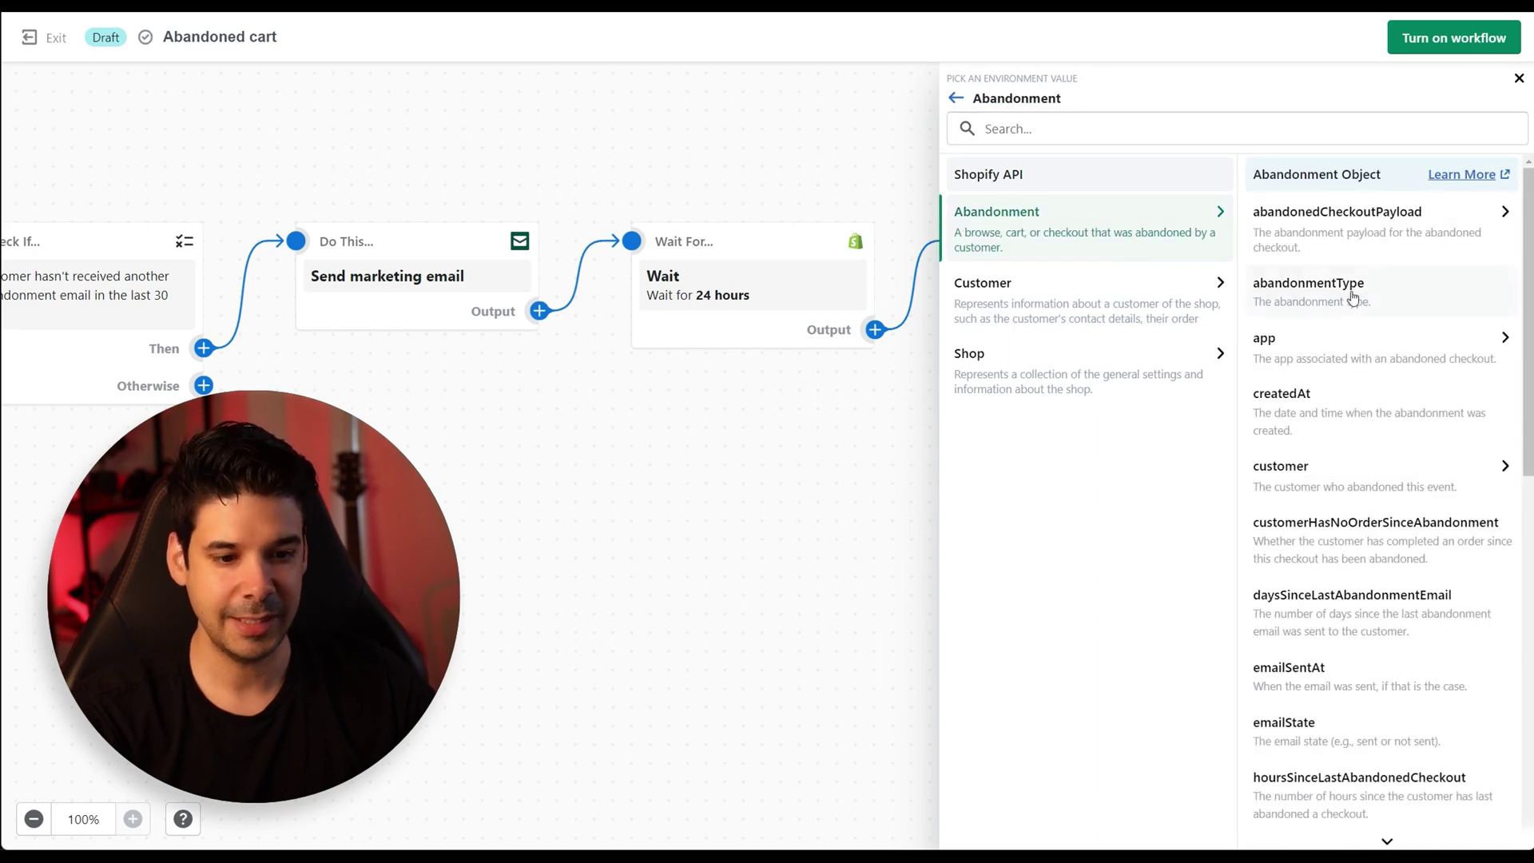
scroll(1295, 375, "down", 2)
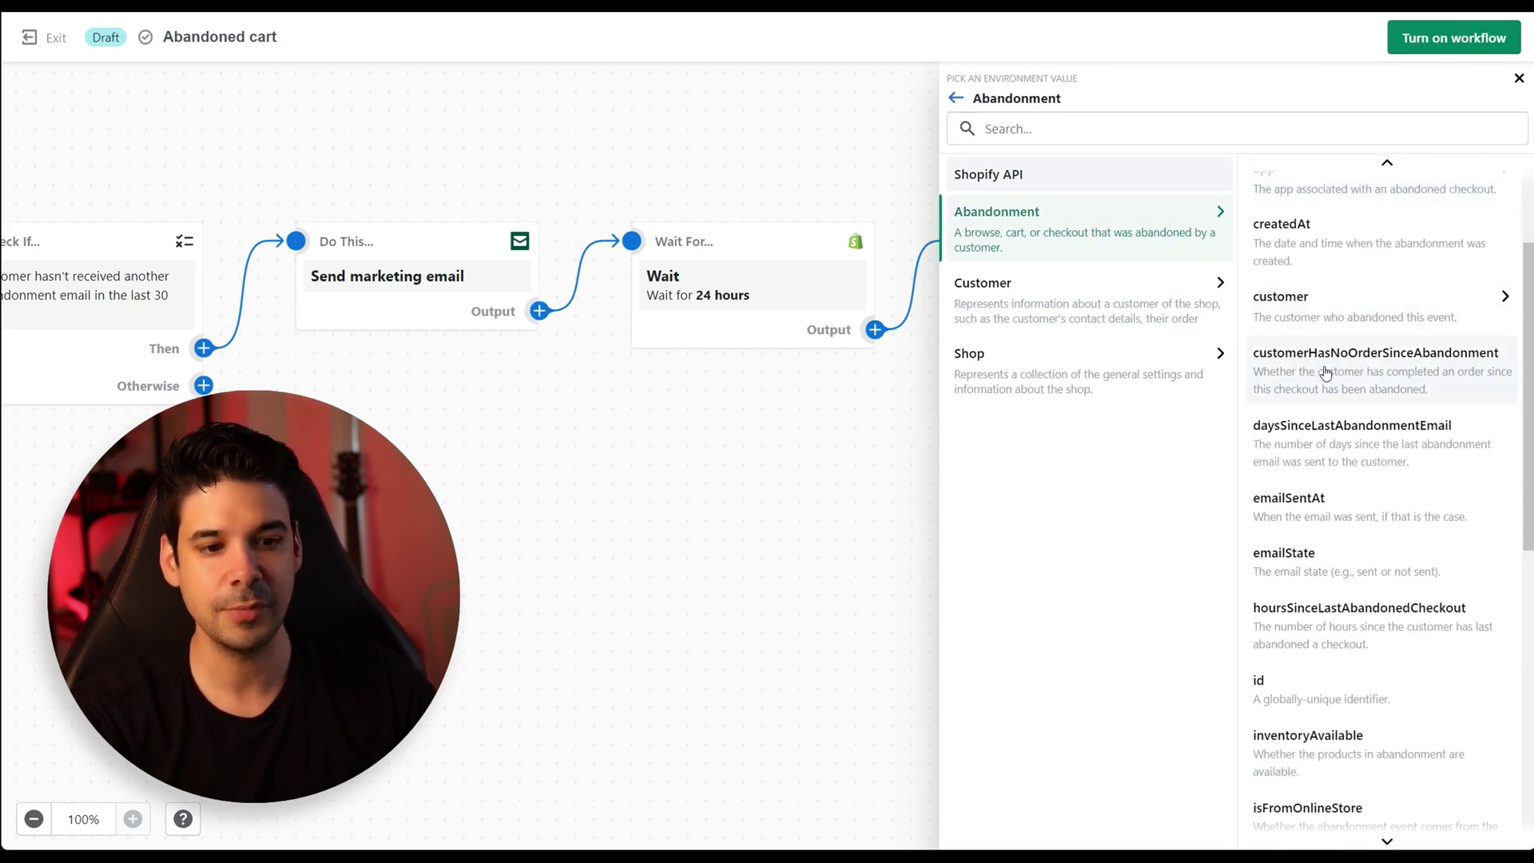
left_click(1380, 369)
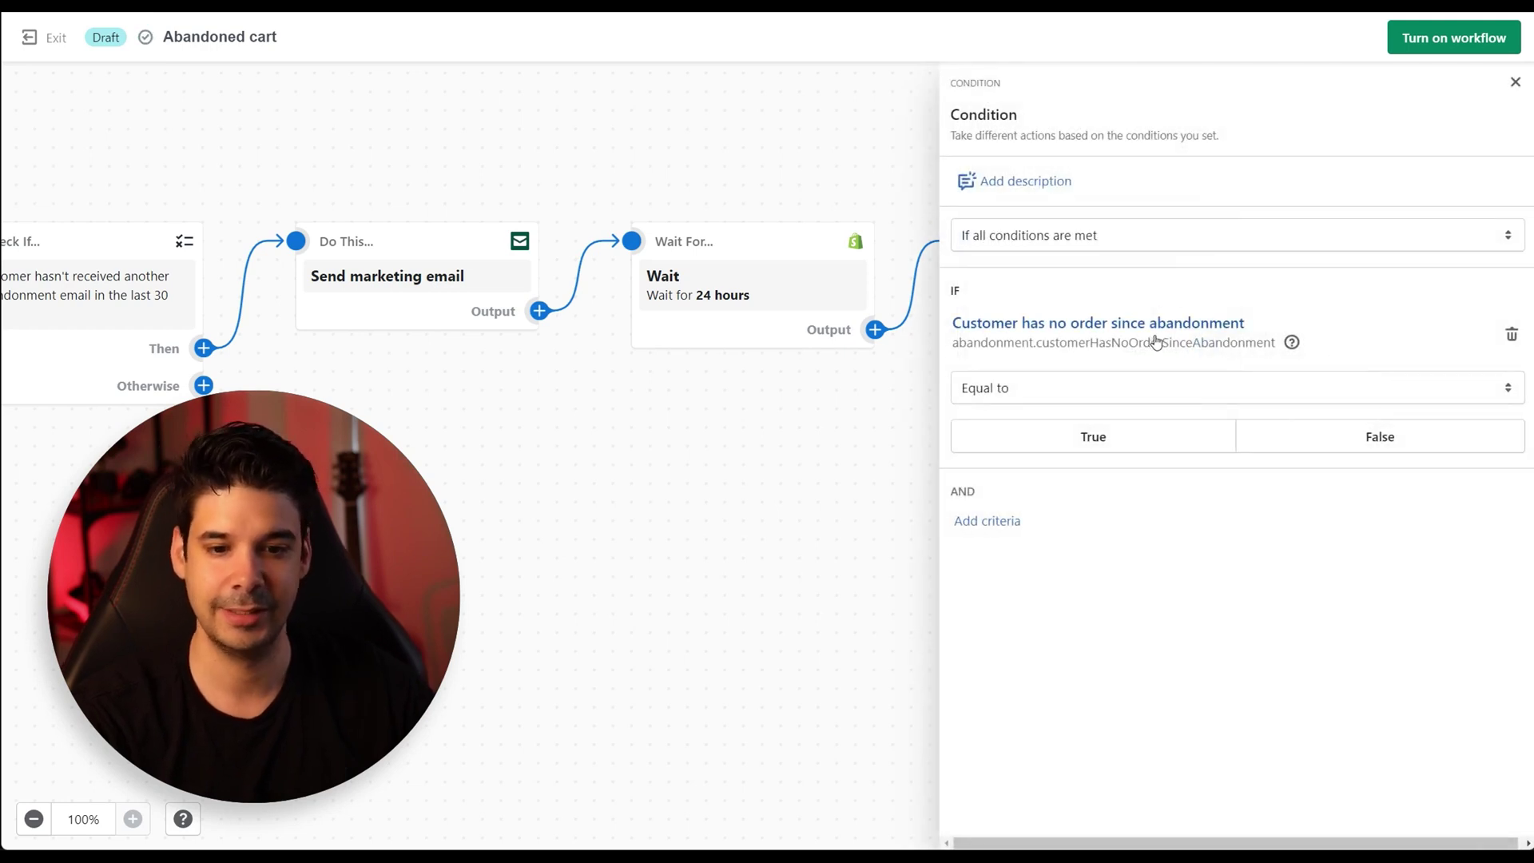
left_click(1095, 439)
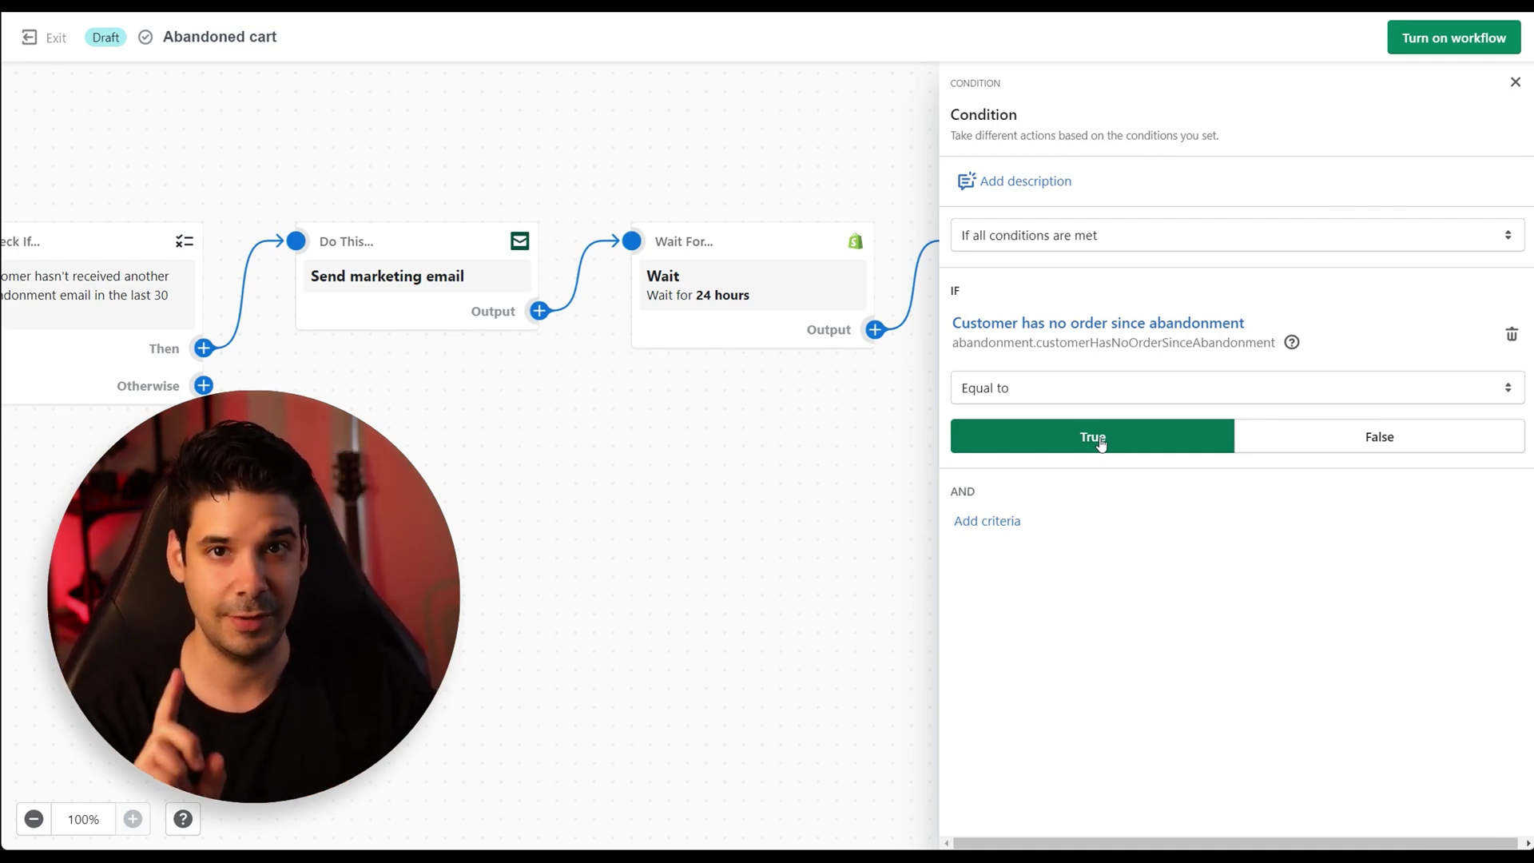
- Add a second criterion to the condition using the abandonment value lastCartAbandonmentDate with the Less than operator
left_click(980, 525)
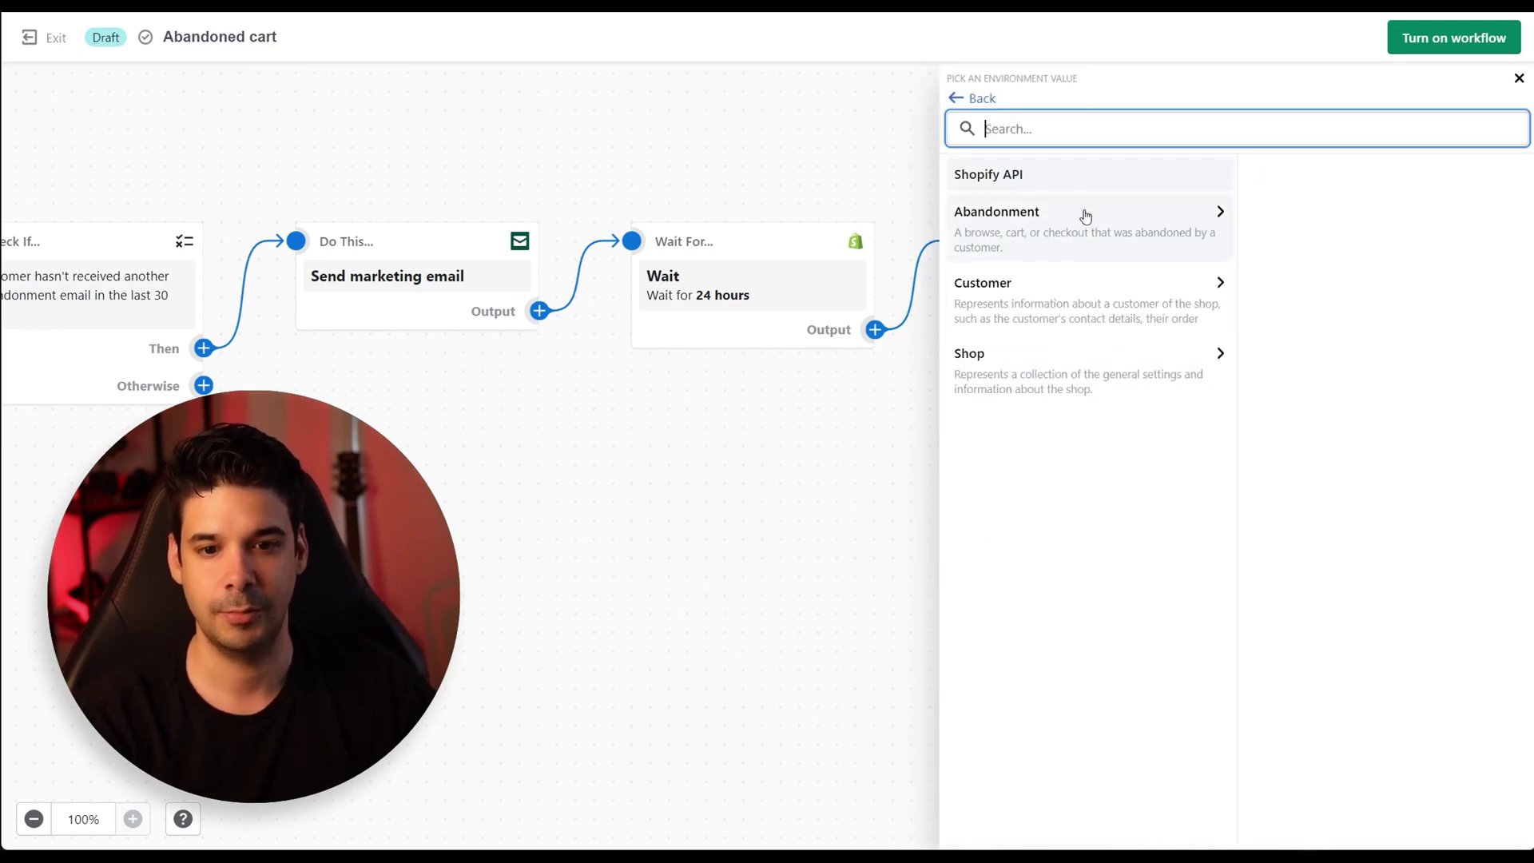
left_click(1039, 220)
scroll(1368, 300, "down", 8)
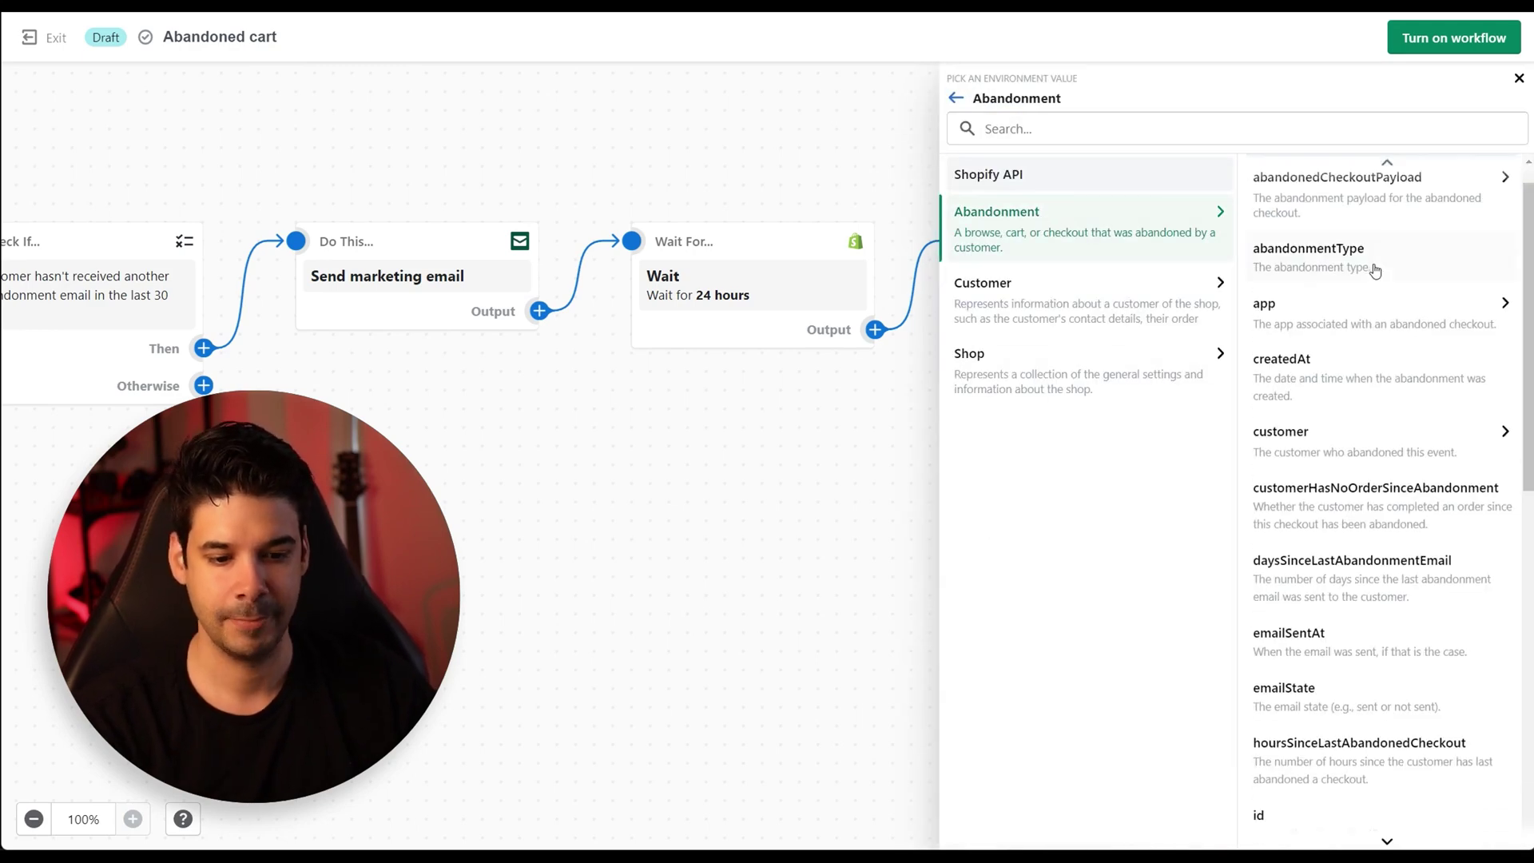
scroll(1369, 299, "down", 2)
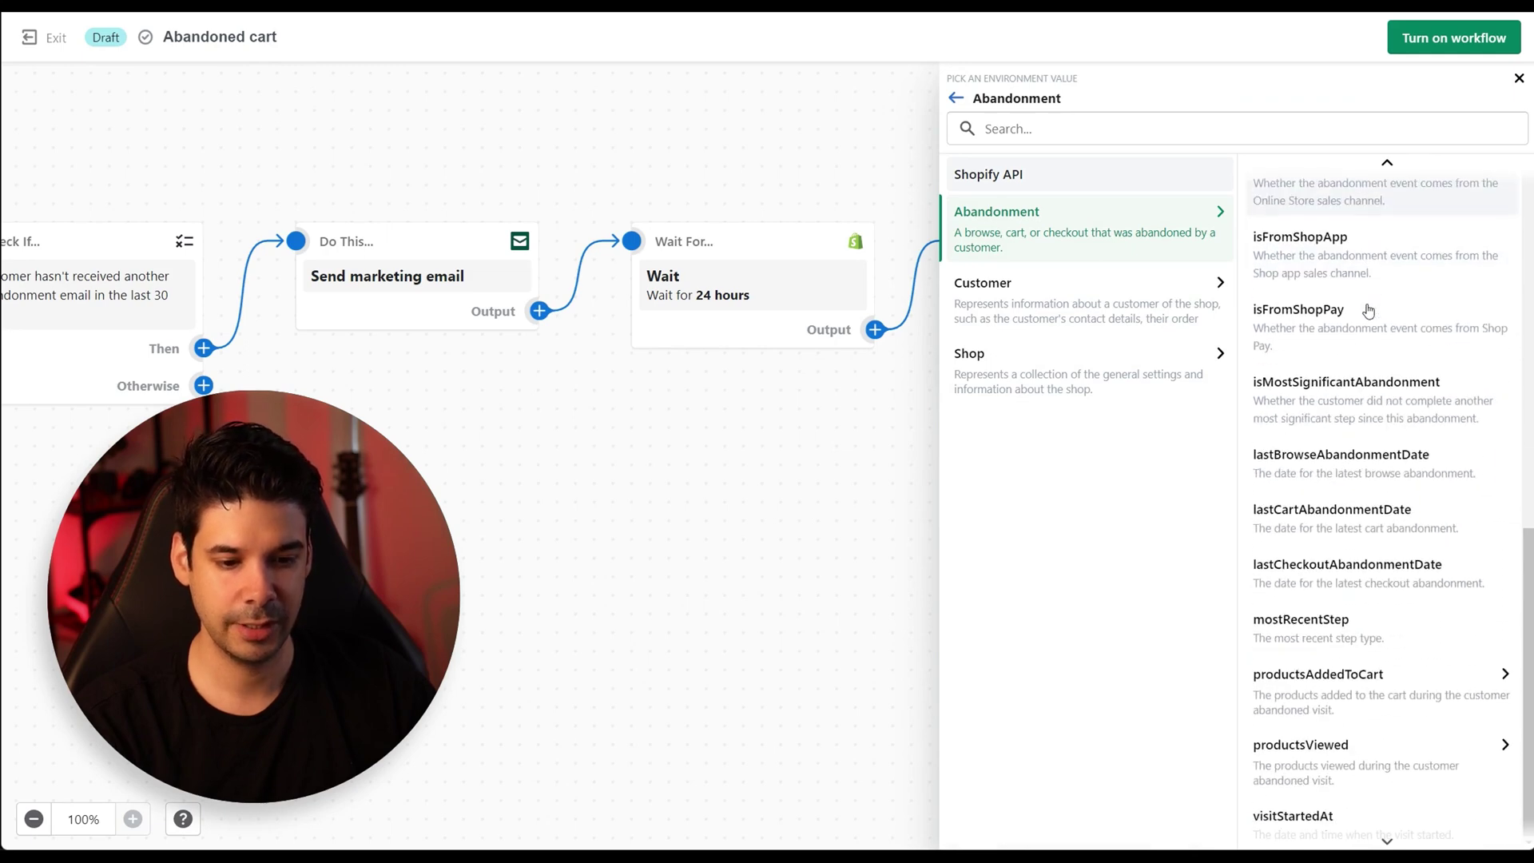
left_click(1338, 520)
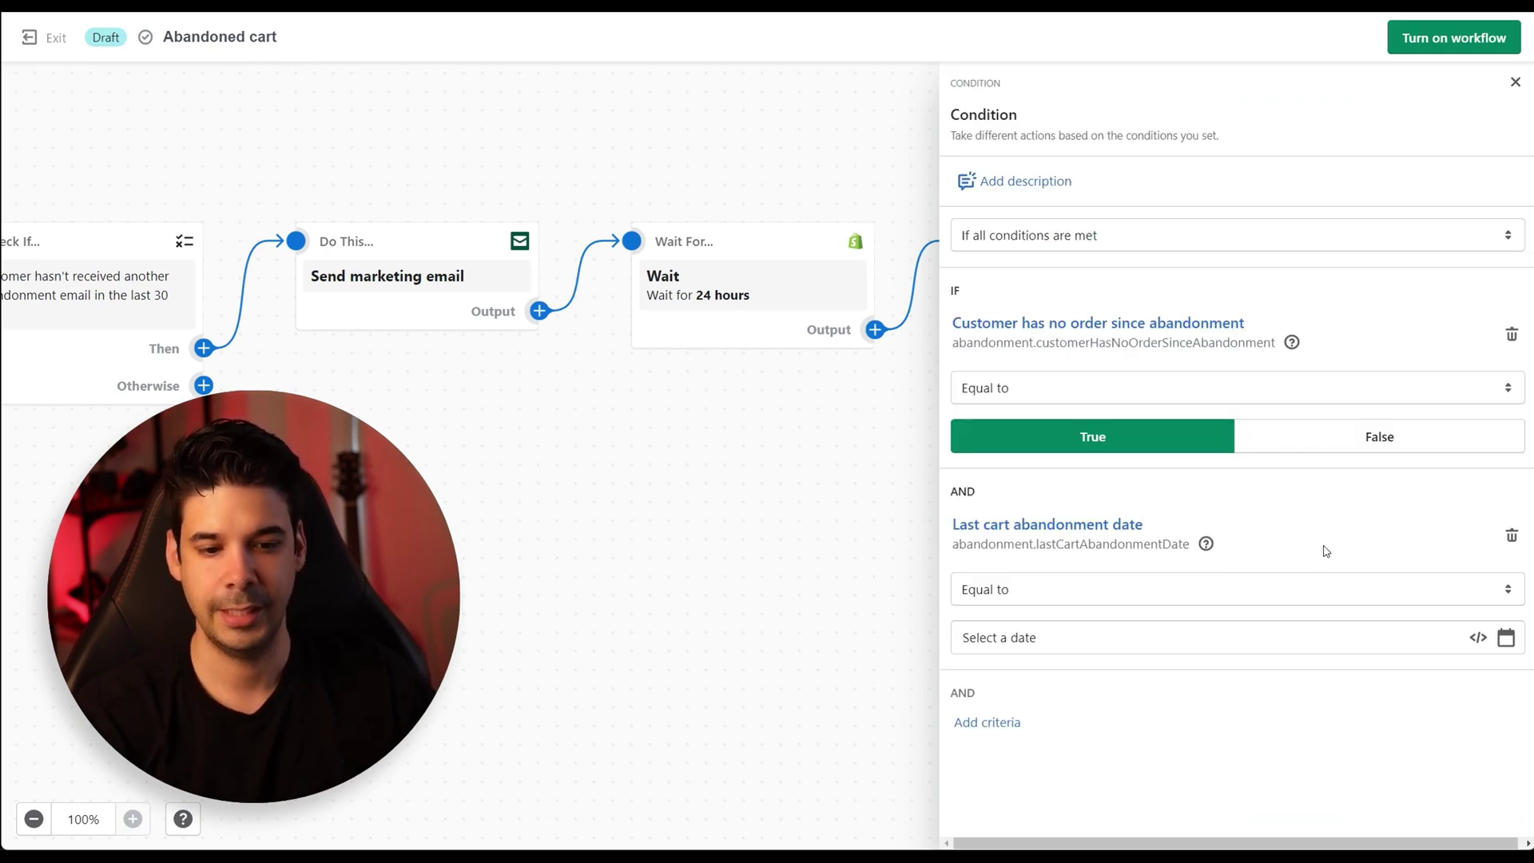
left_click(1284, 592)
left_click(1006, 679)
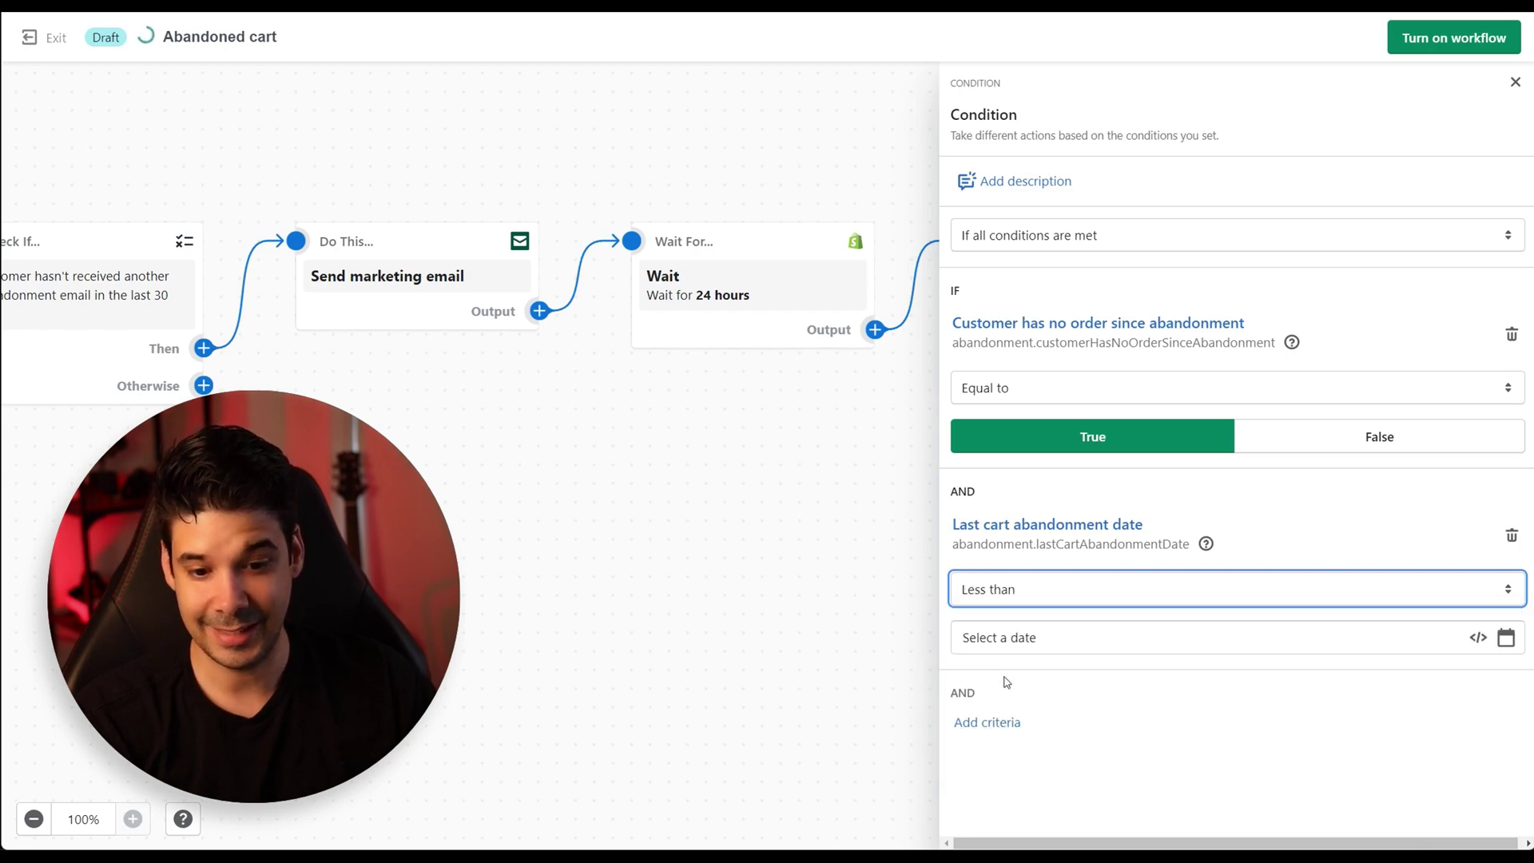
- Set the last cart abandonment date criterion to compare against the abandonment value createdAt
left_click_drag(965, 639, 1053, 640)
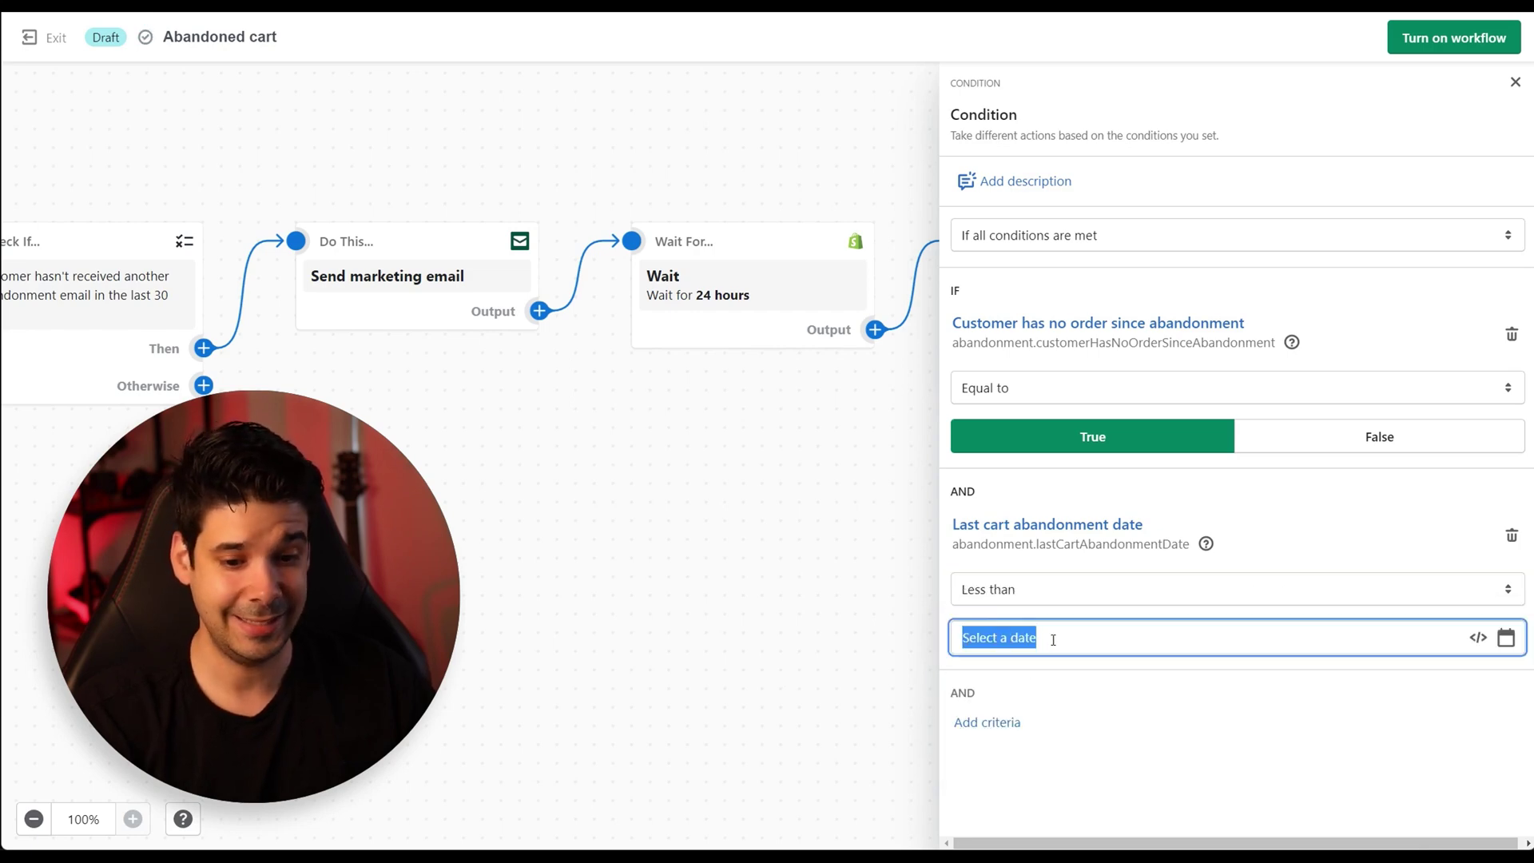
left_click(1071, 640)
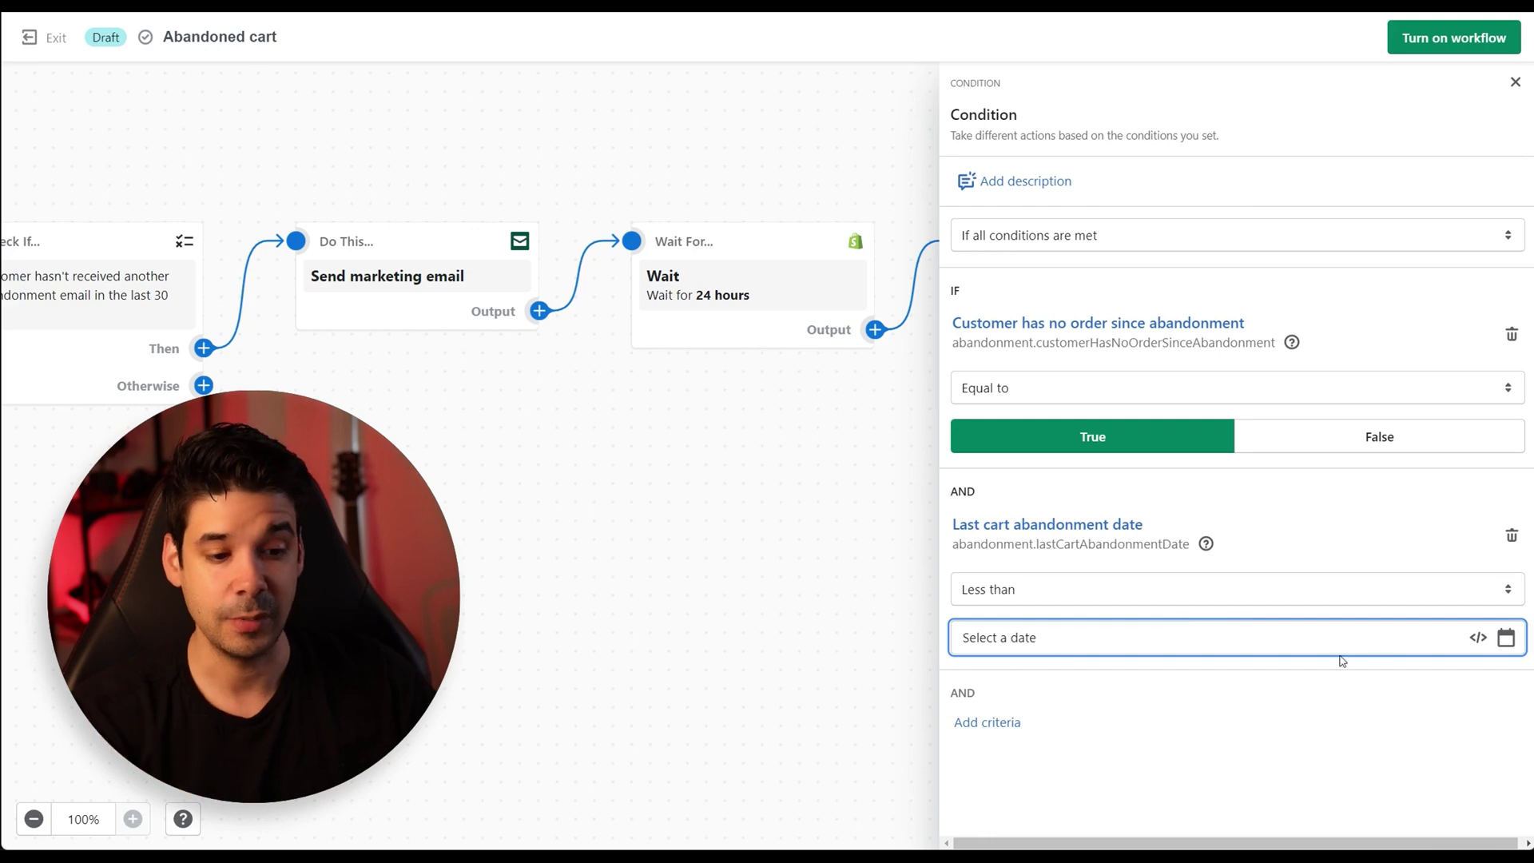
left_click(1478, 639)
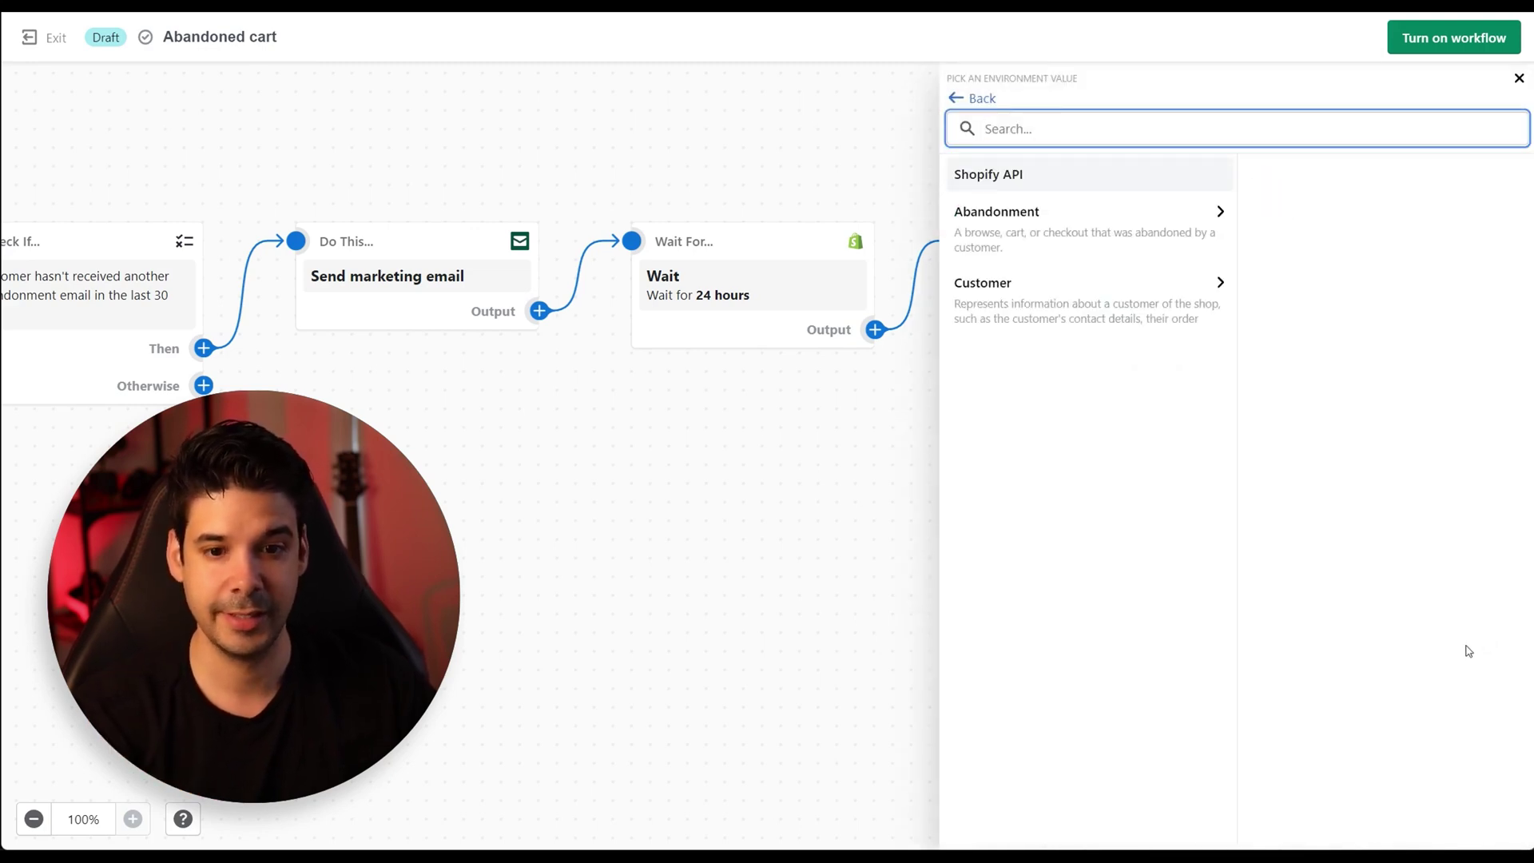
left_click(1081, 228)
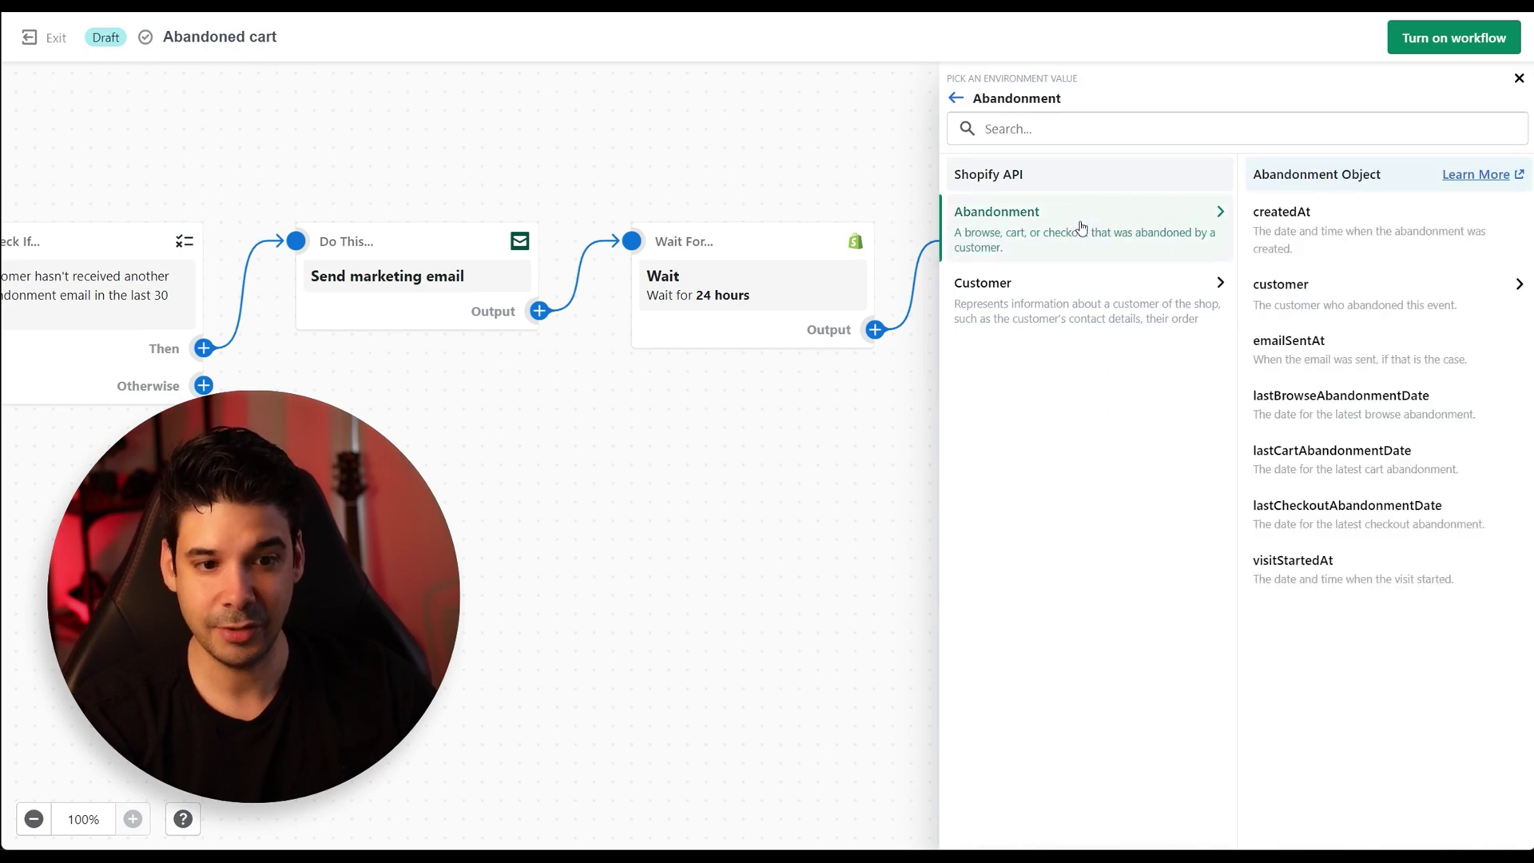
left_click(1365, 233)
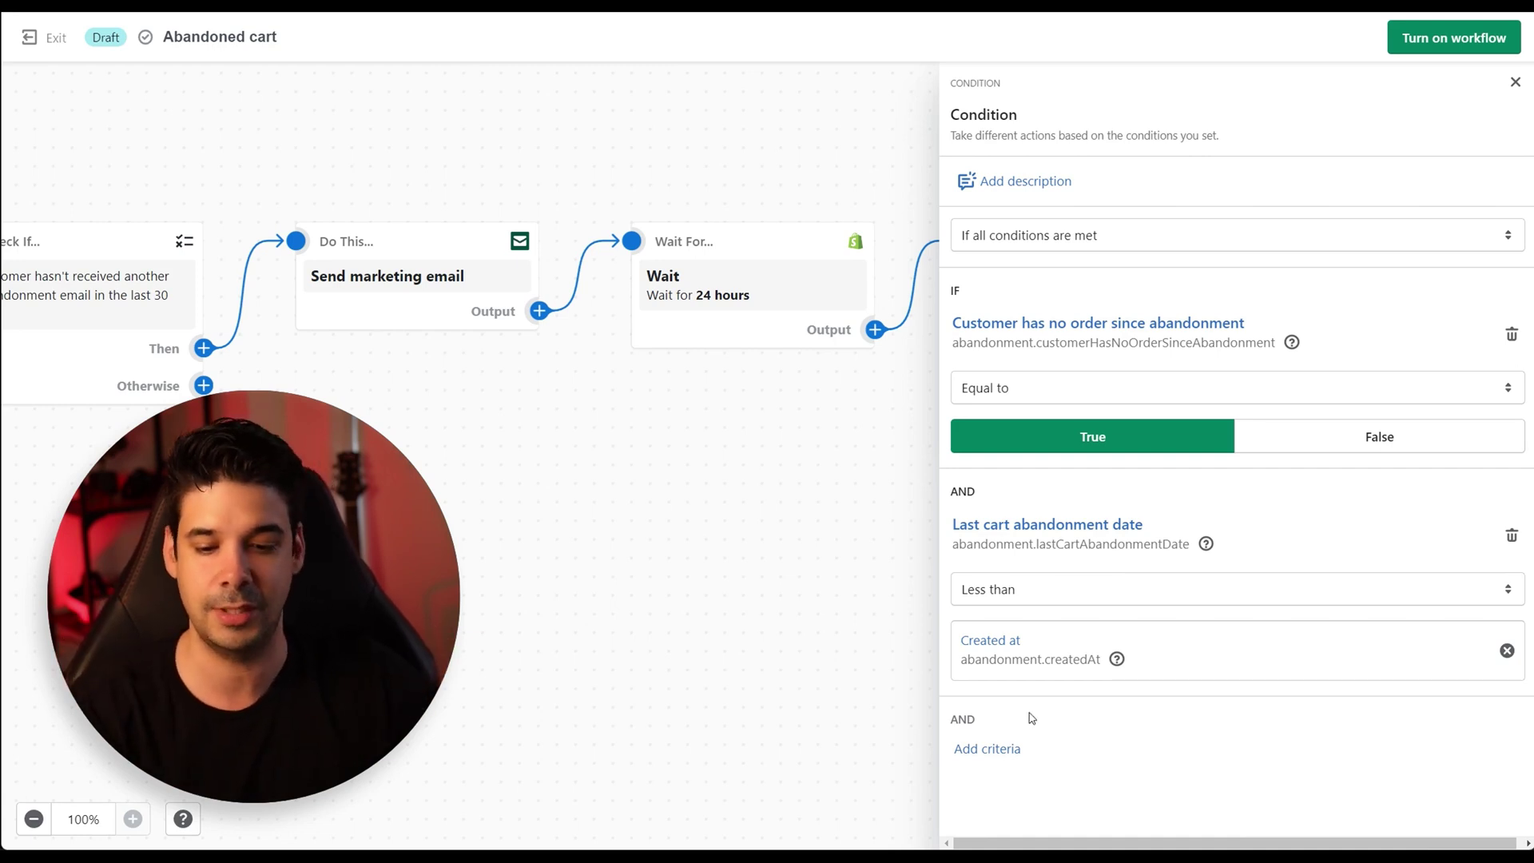
- Add a third criterion to the condition using the abandonment value lastCheckoutAbandonmentDate with the Less than operator
left_click(987, 750)
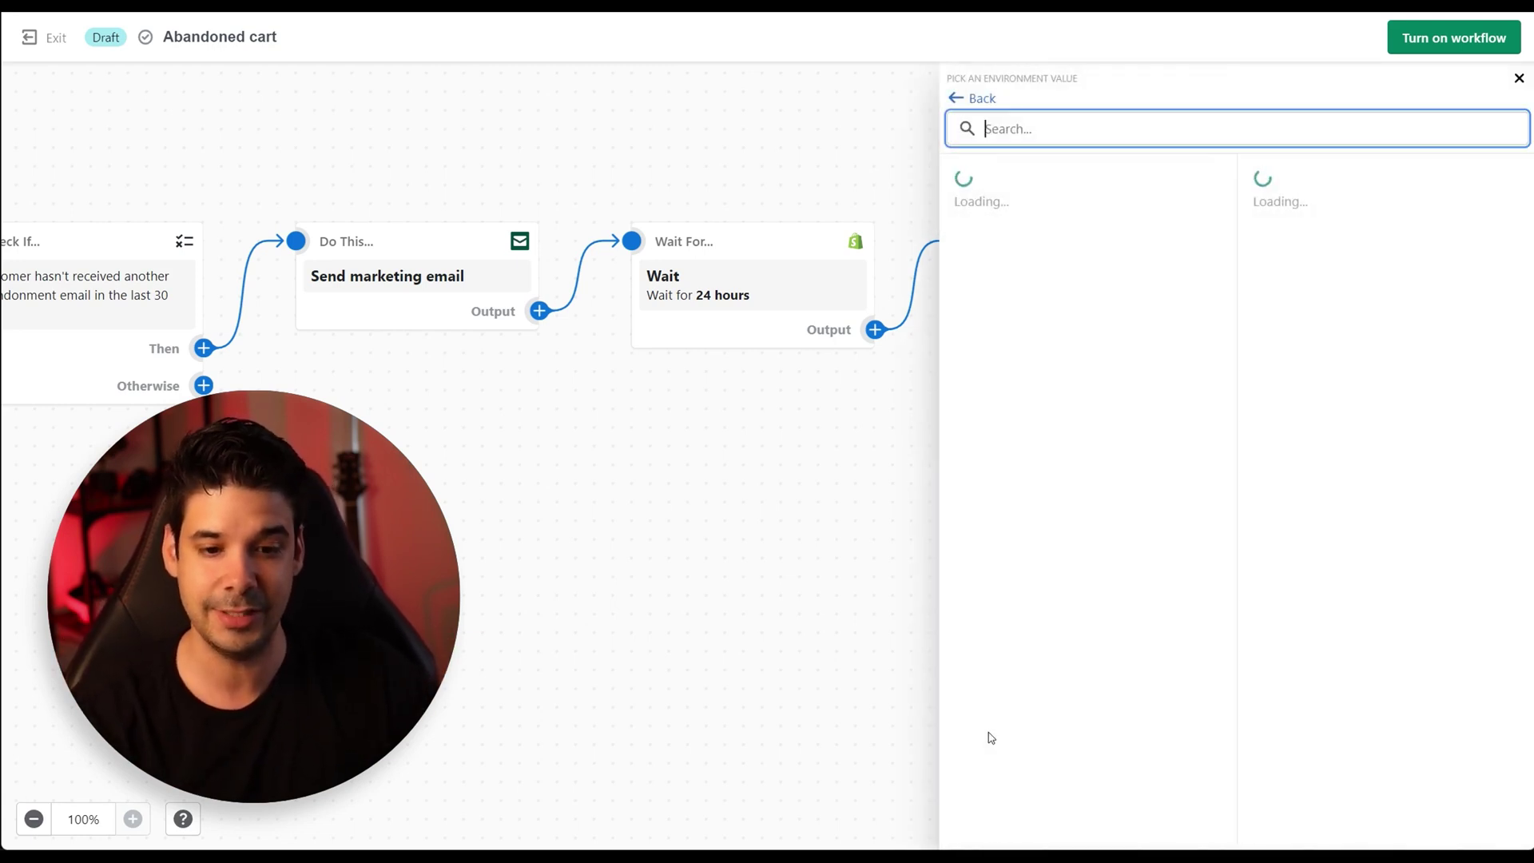
left_click(1063, 225)
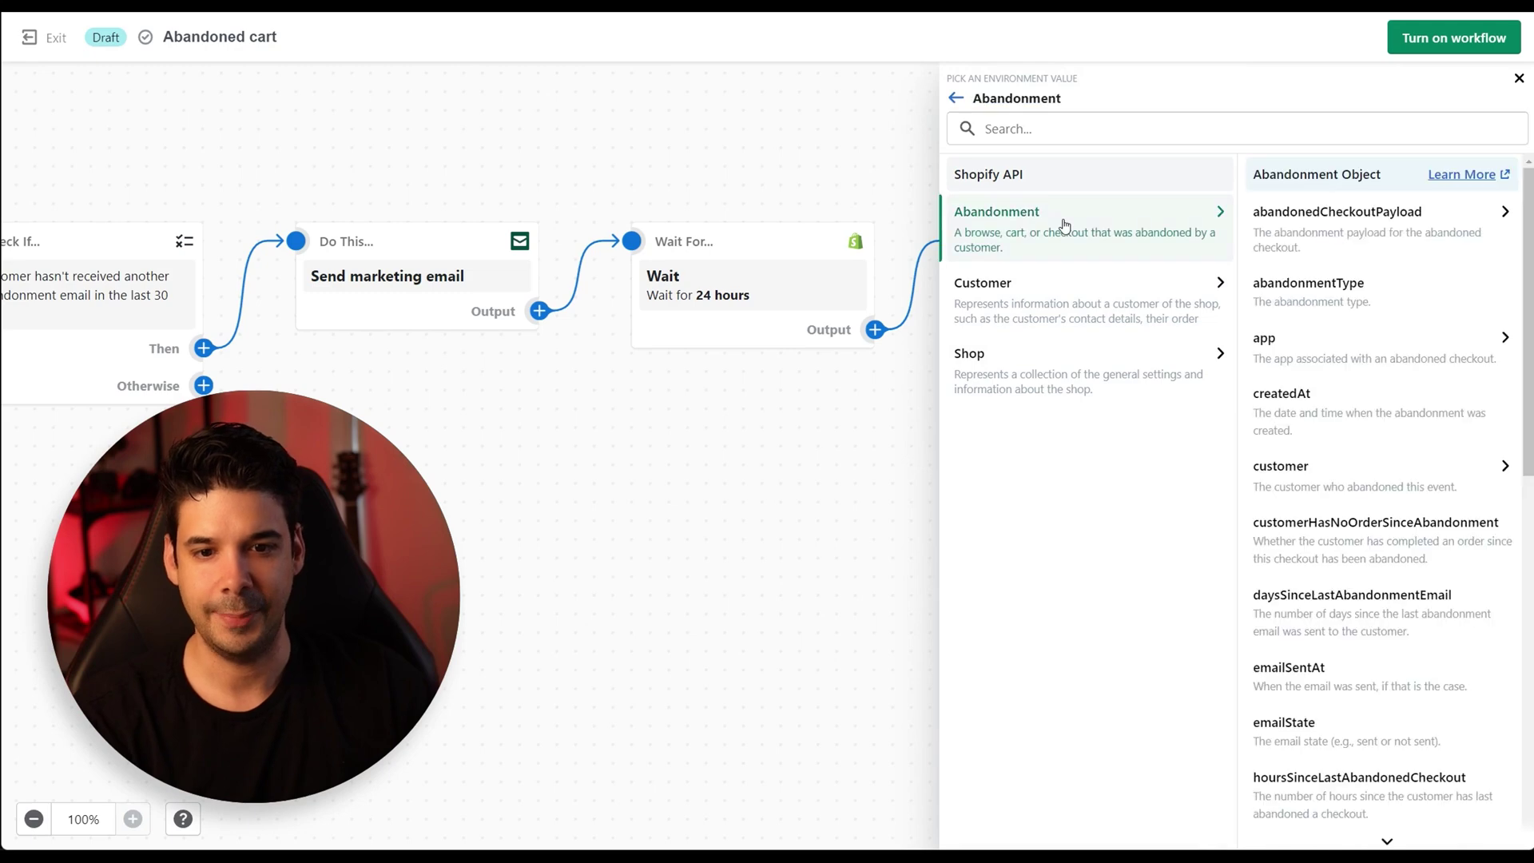
scroll(1380, 343, "down", 10)
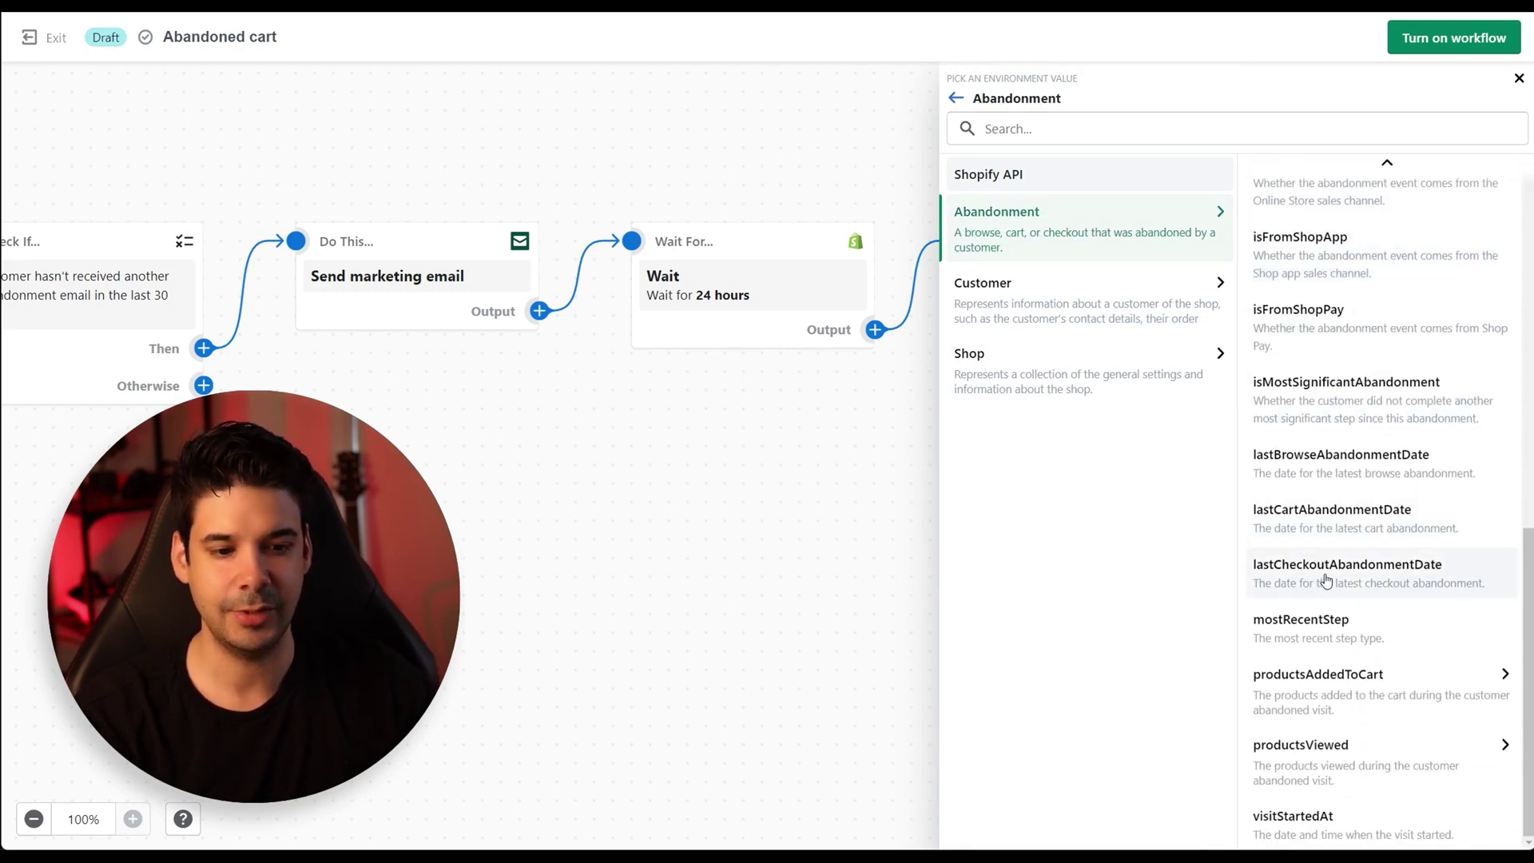
left_click(1329, 574)
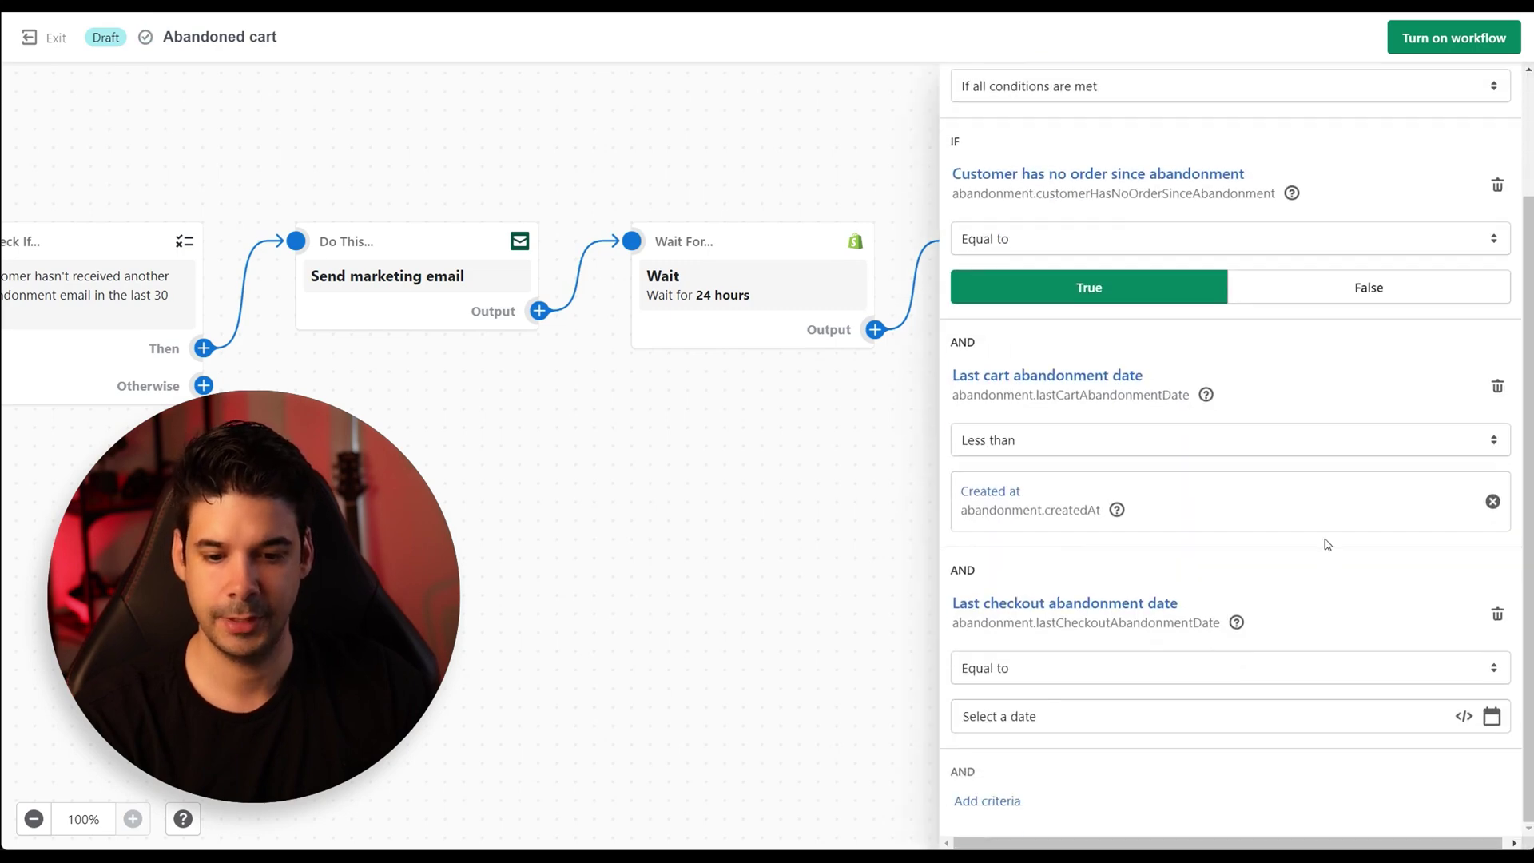
left_click(1140, 671)
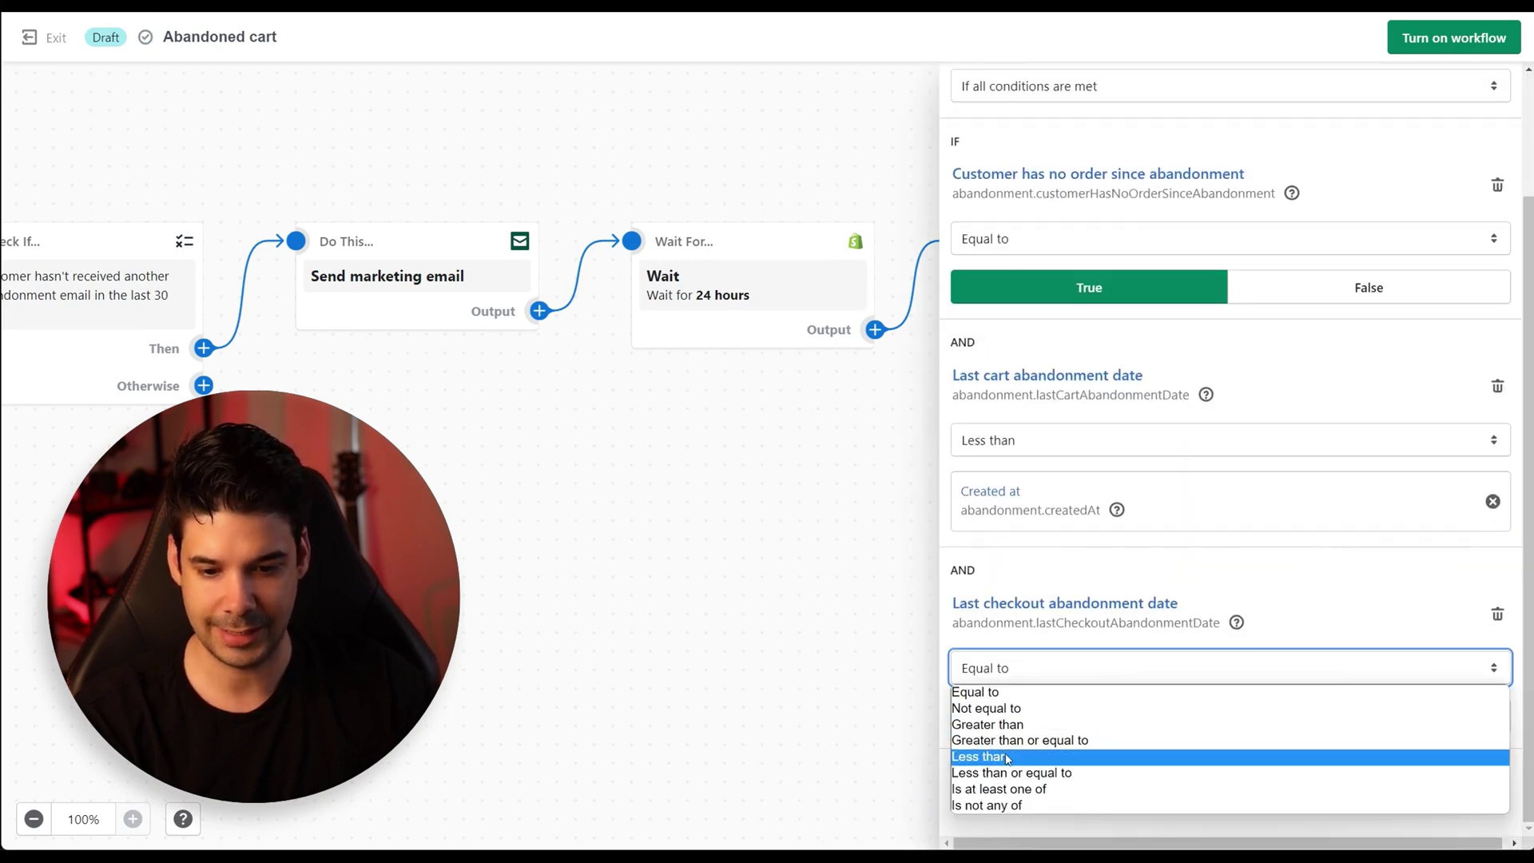
left_click(1051, 755)
- Compare the last checkout abandonment date against the abandonment value createdAt and close the condition settings
left_click(1097, 717)
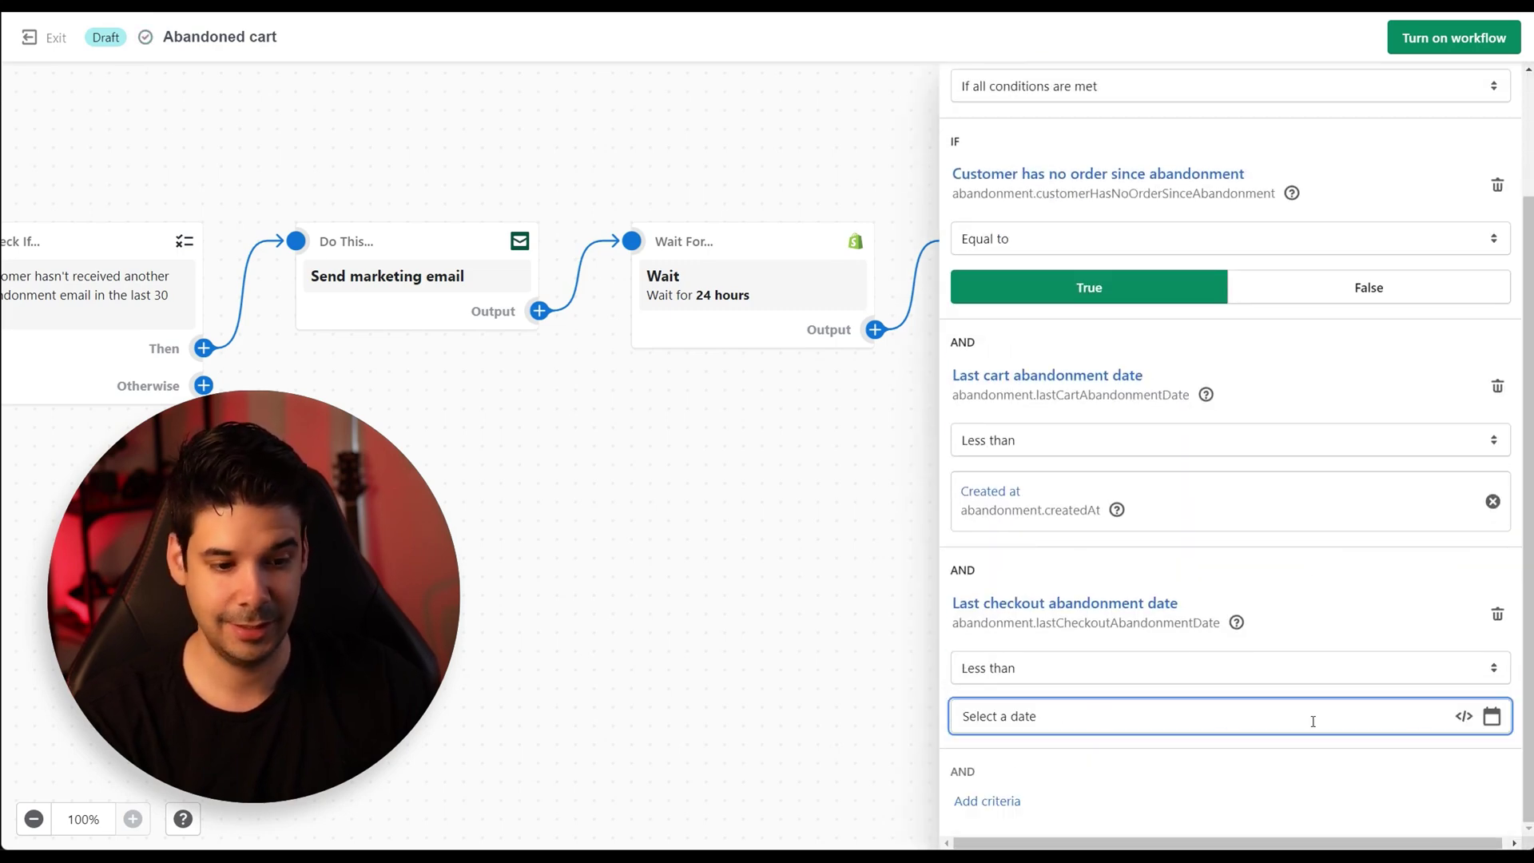
left_click(1464, 718)
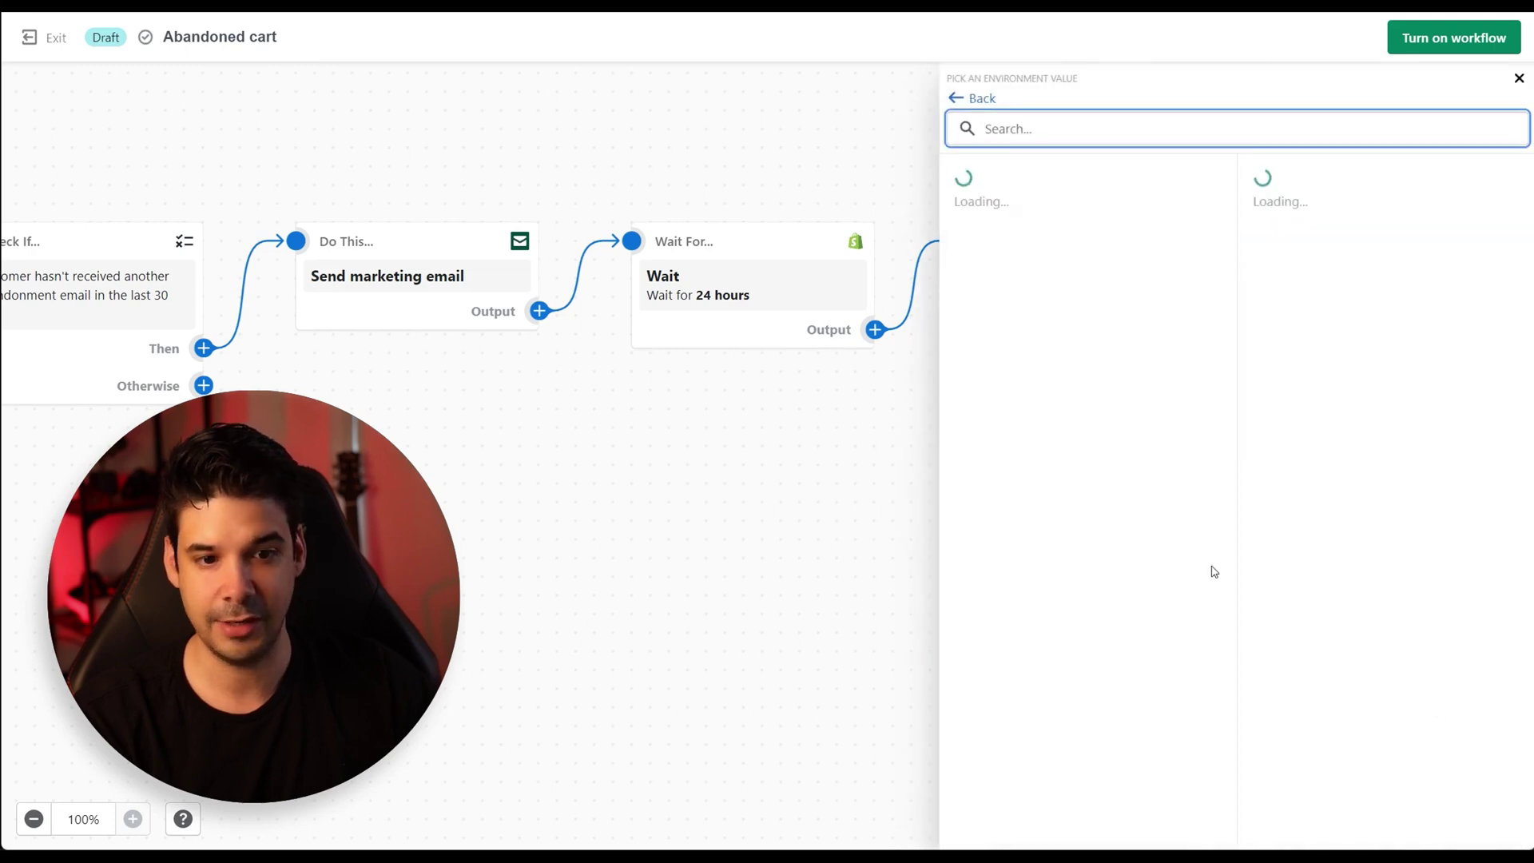
left_click(1135, 232)
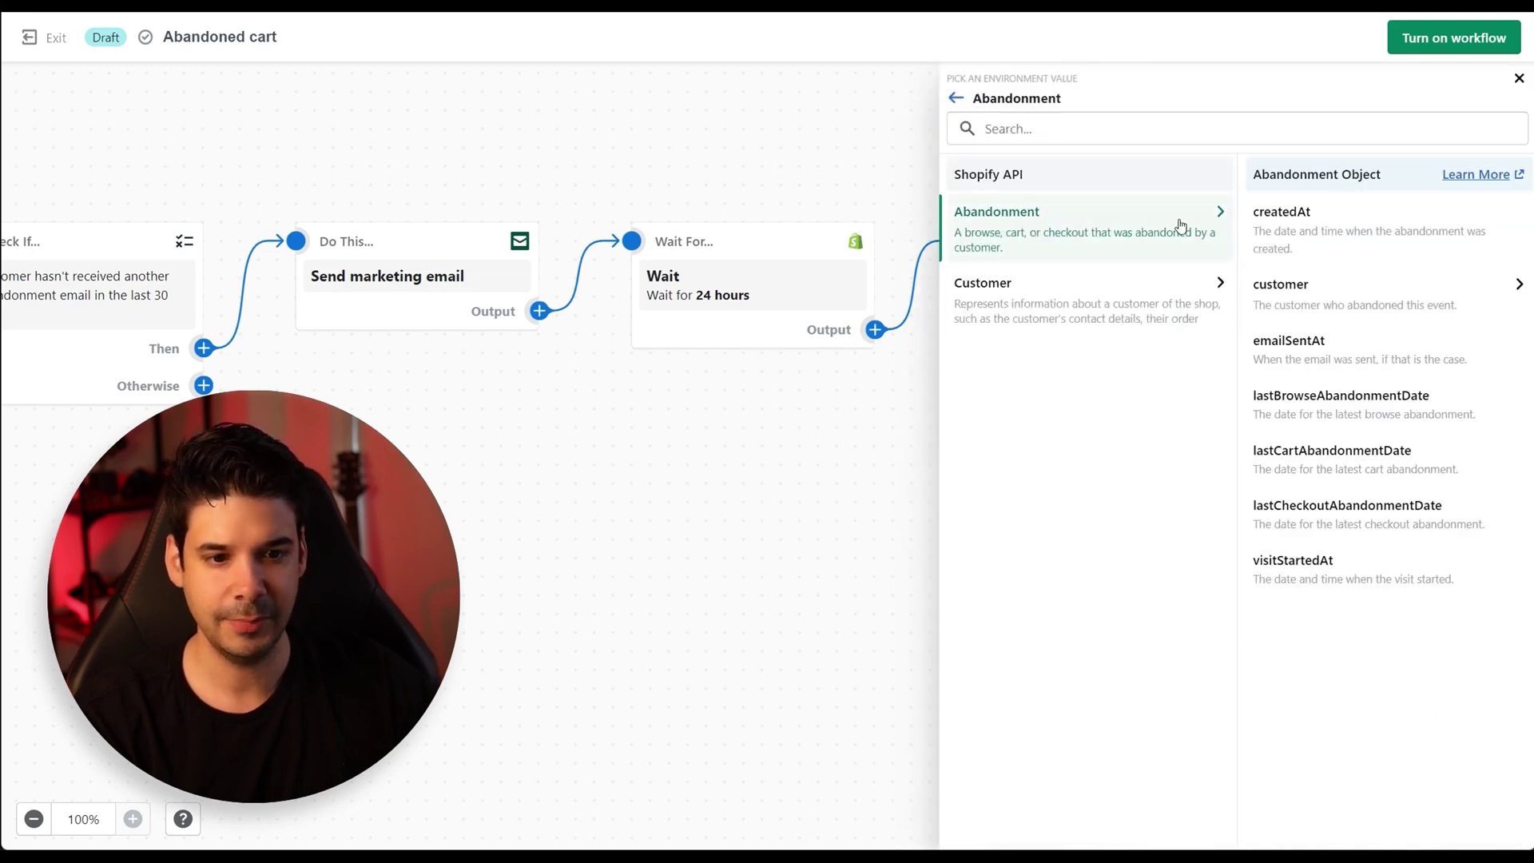
left_click(1371, 227)
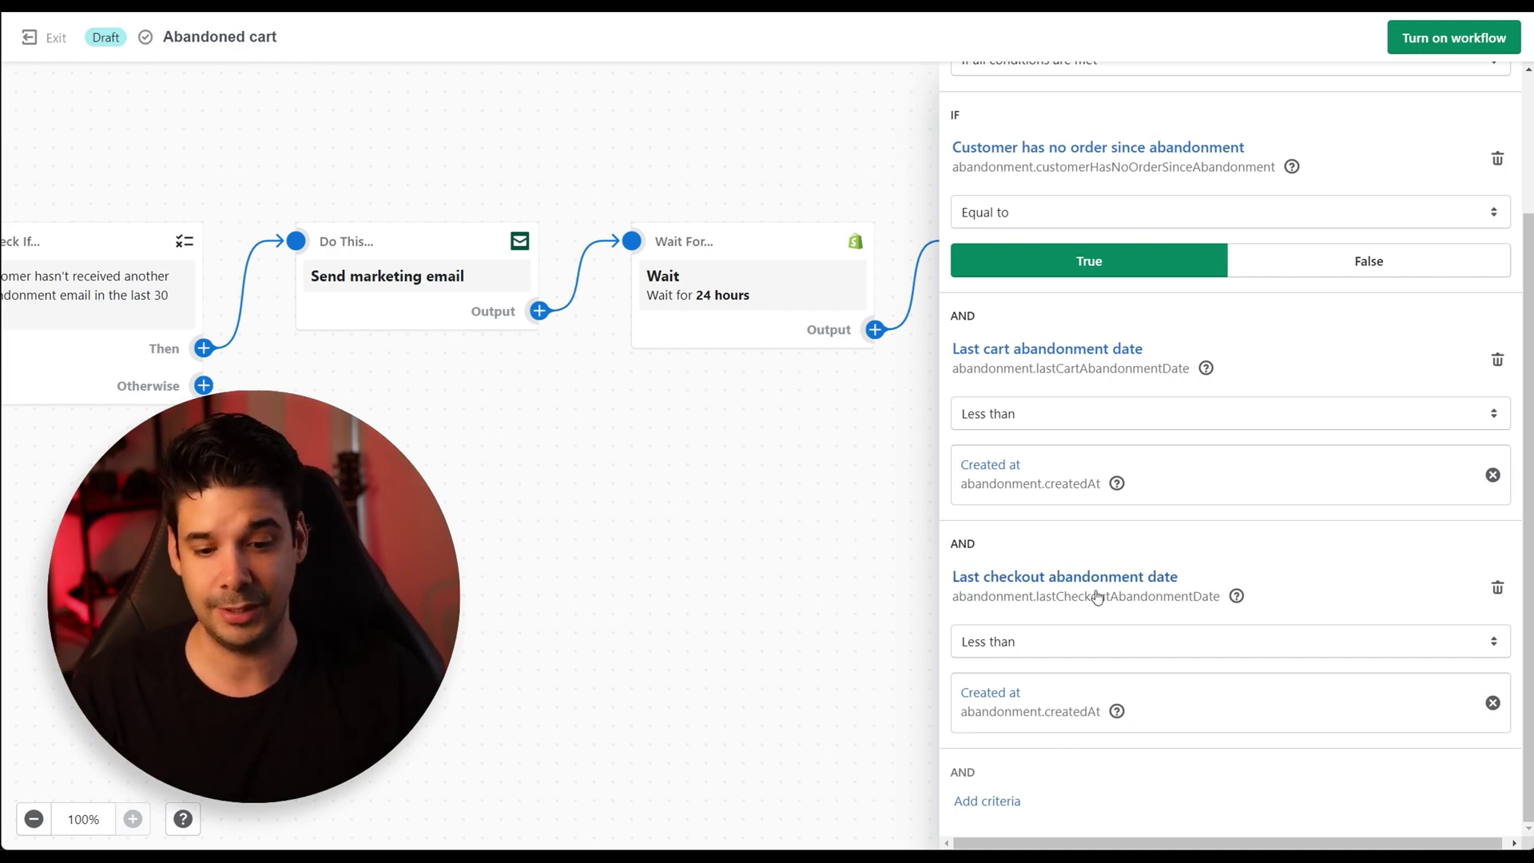
left_click(806, 562)
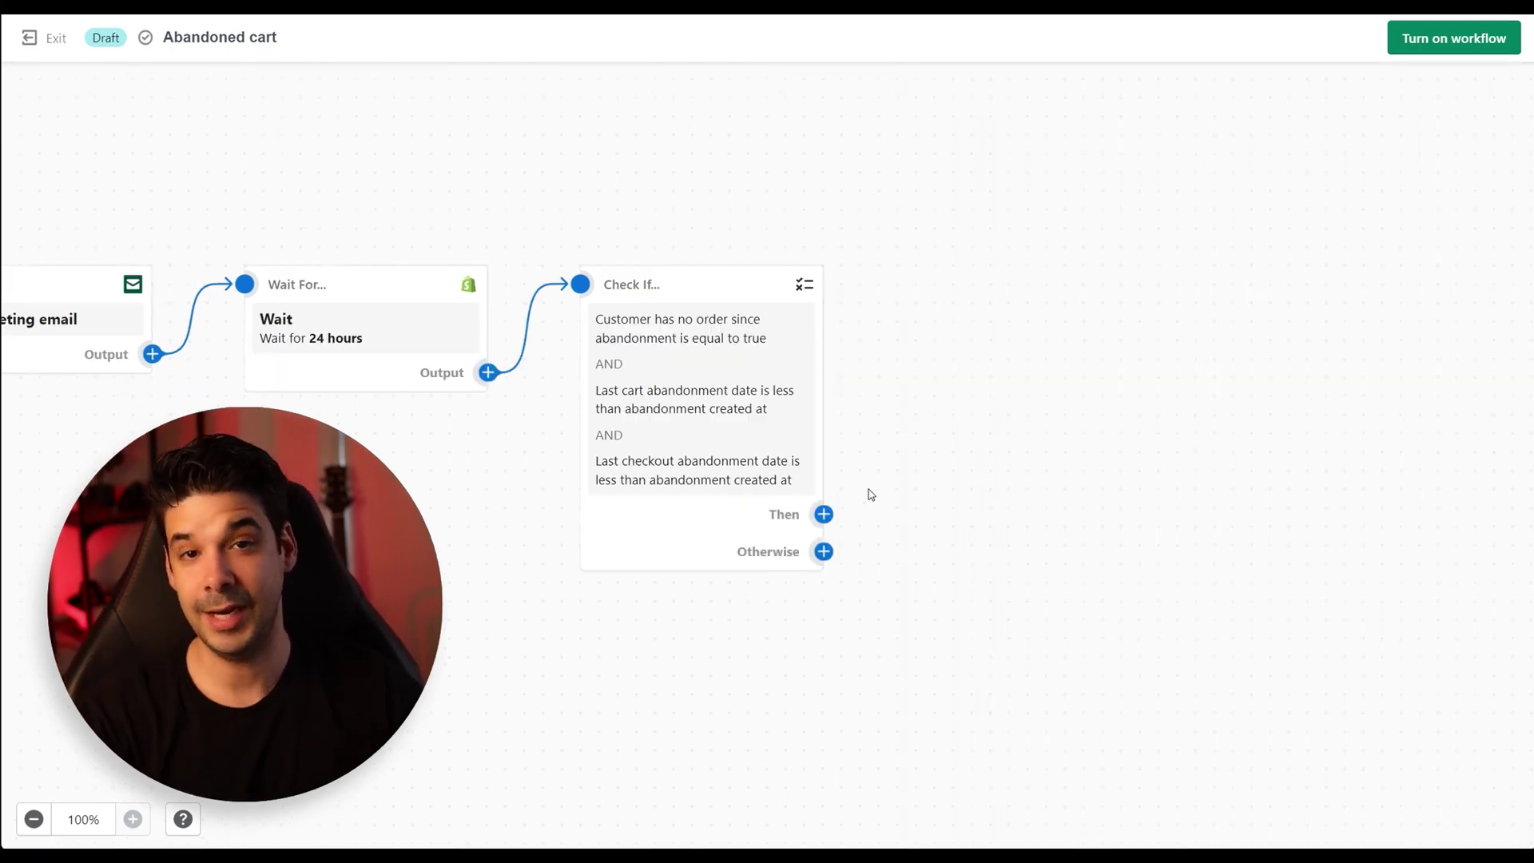
- Add a Send marketing email action to the Then branch of the new three-criteria condition
left_click(824, 515)
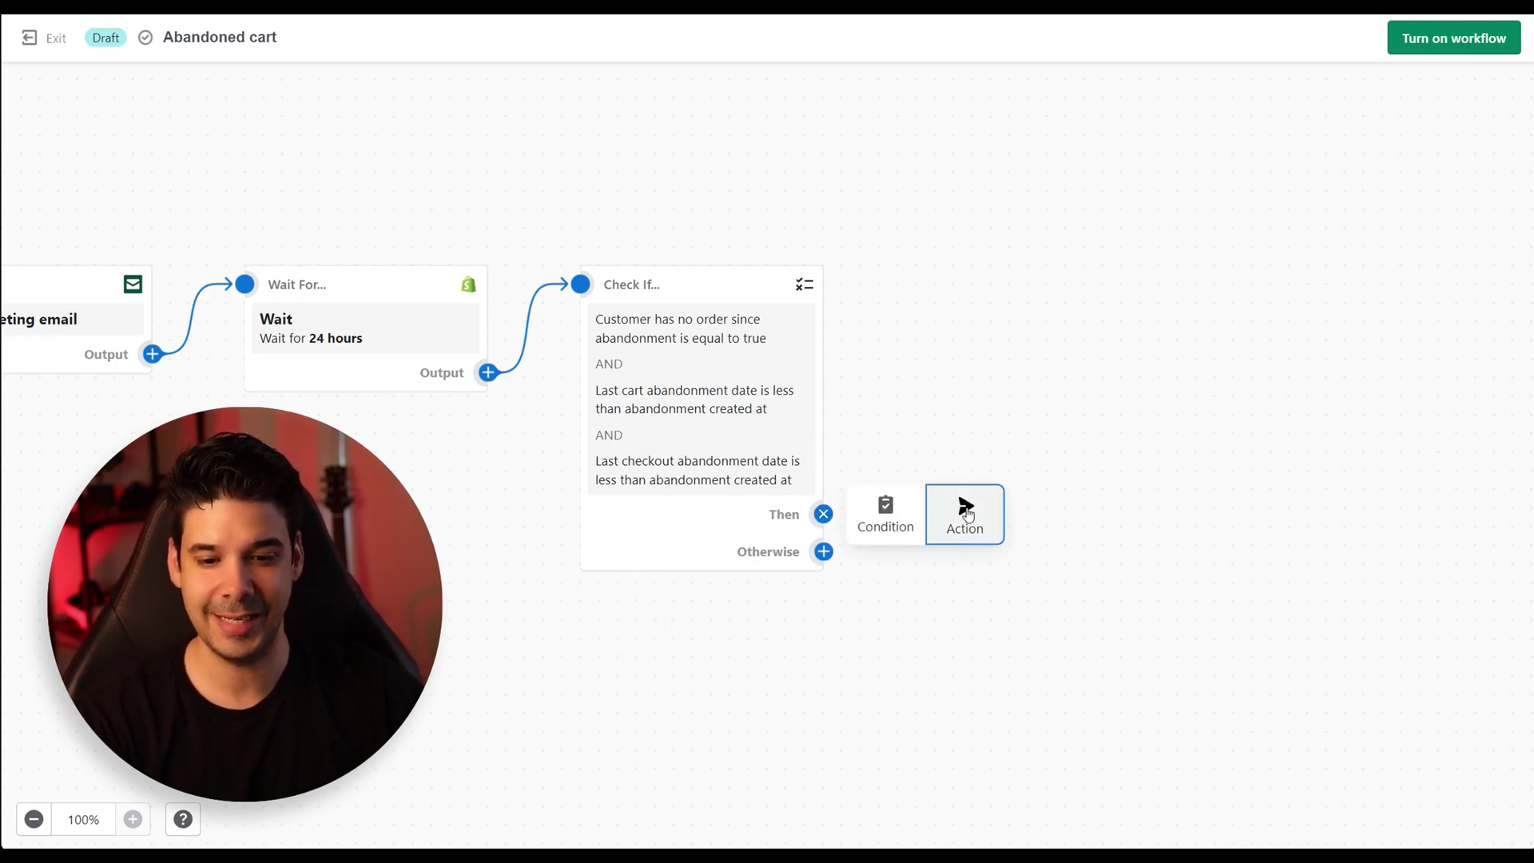
left_click(967, 514)
scroll(1295, 432, "down", 2)
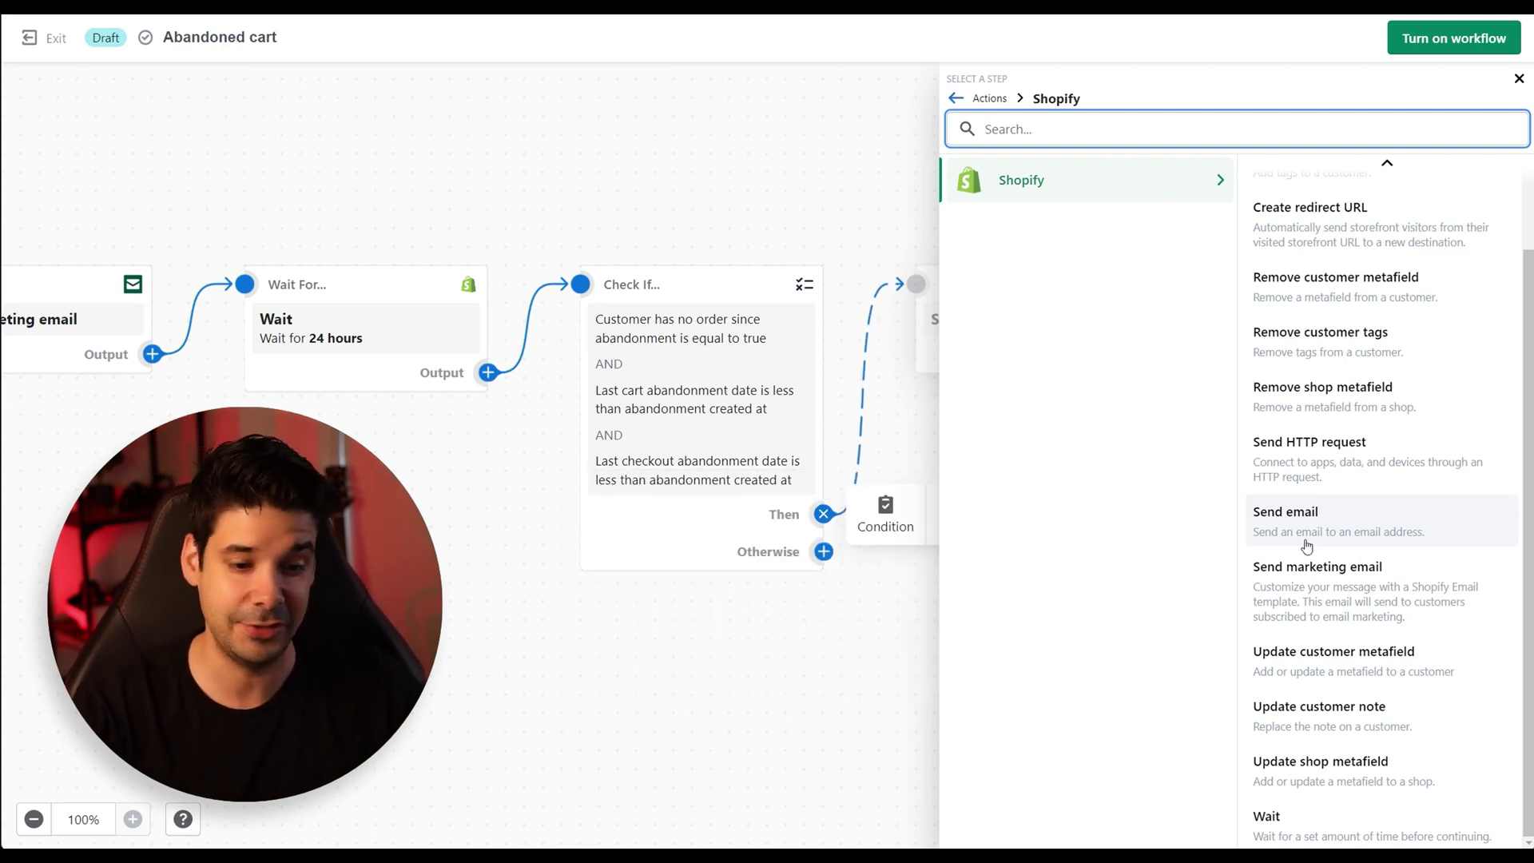
left_click(1319, 590)
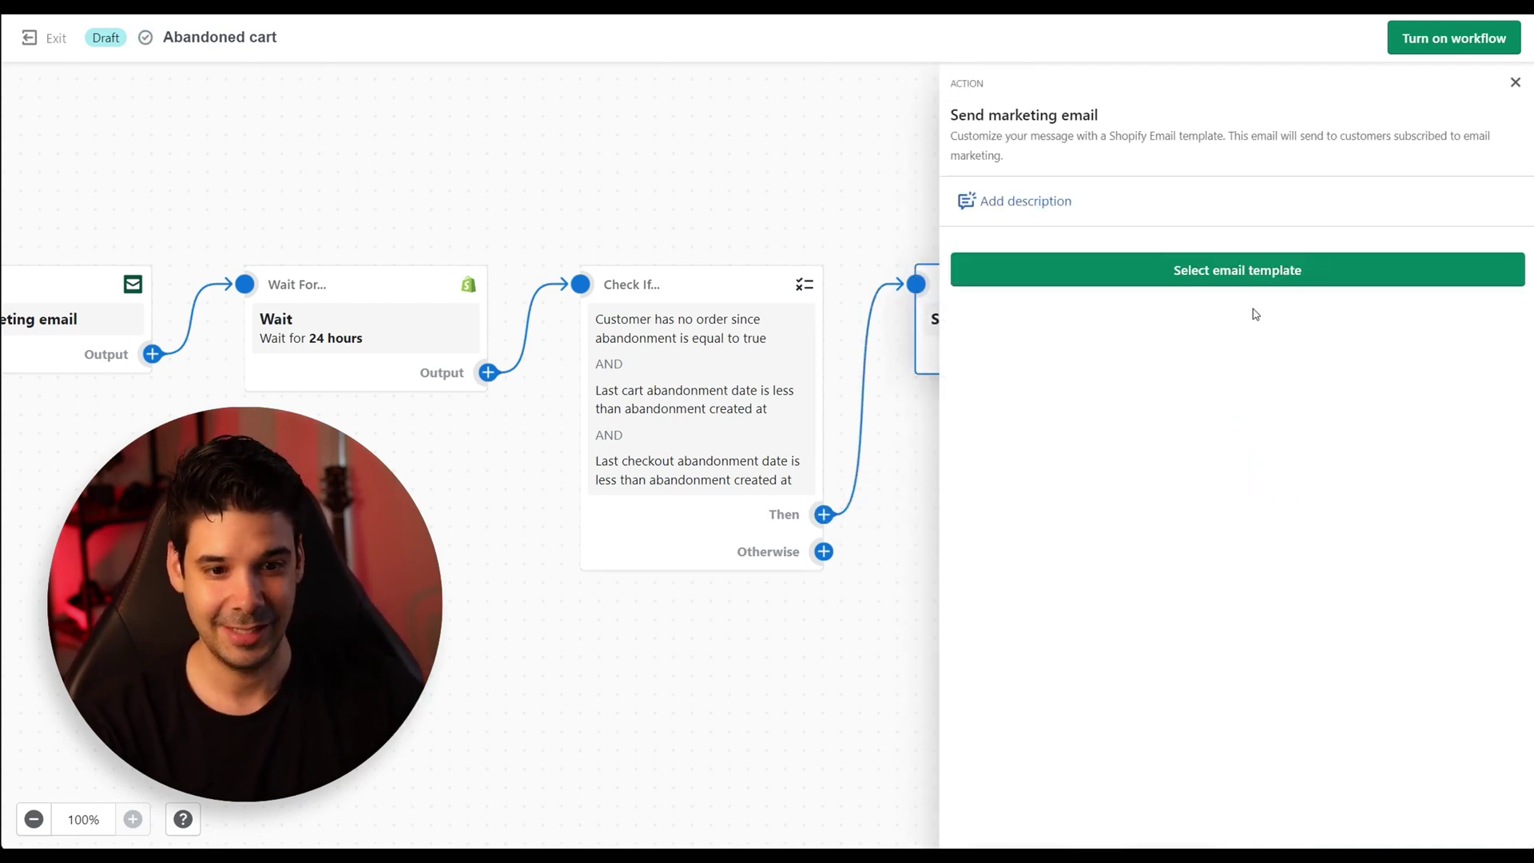
- Duplicate the previous email "Hello {first name}, you left items in your cart" showing the F3 Basic Tee as the new action's email template
left_click(1236, 276)
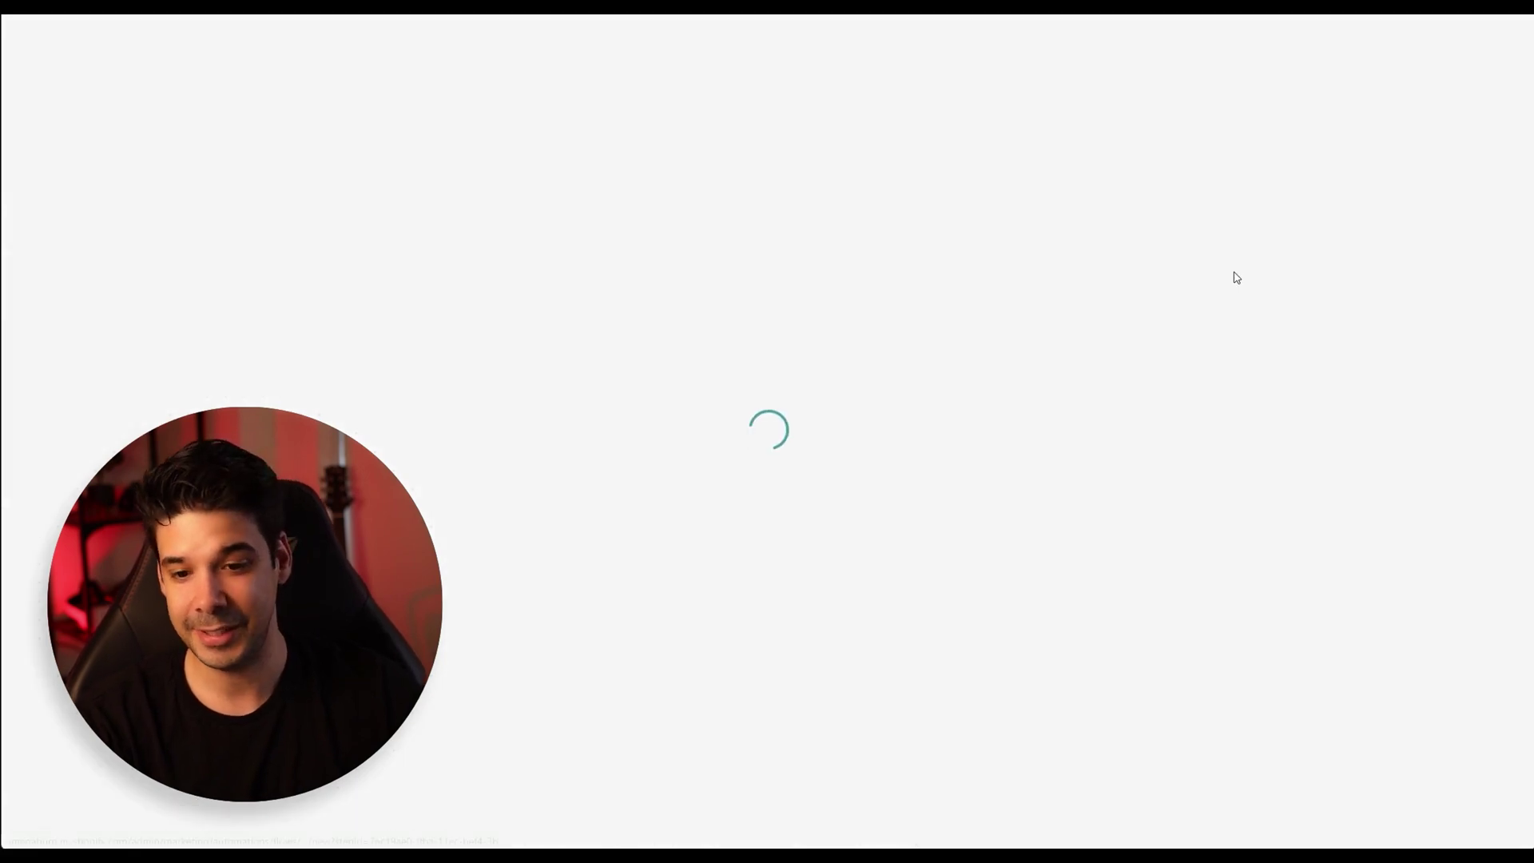
scroll(1260, 328, "down", 2)
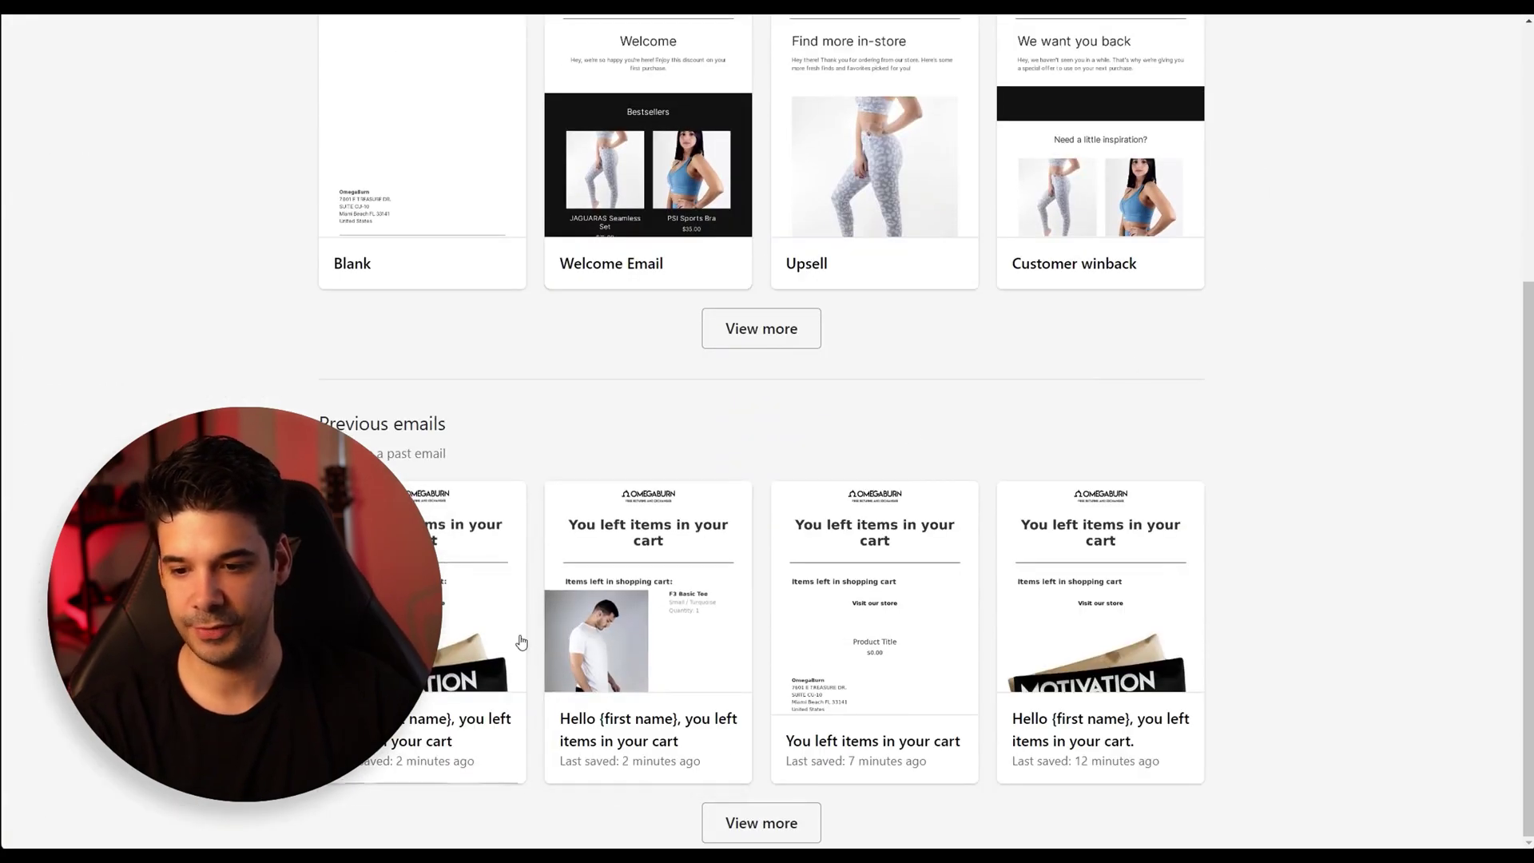
left_click(654, 611)
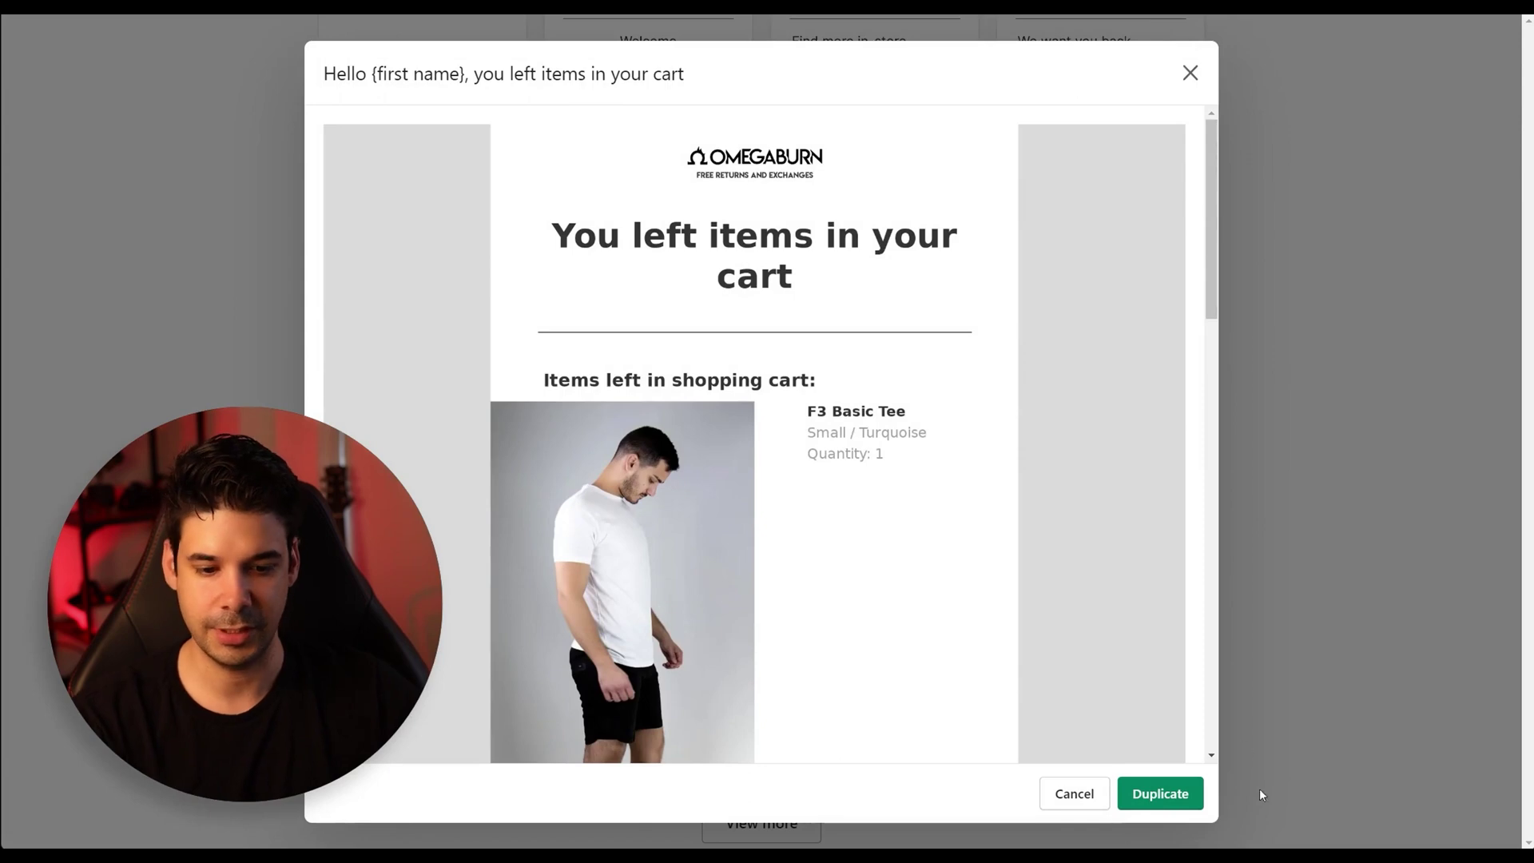
left_click(1158, 793)
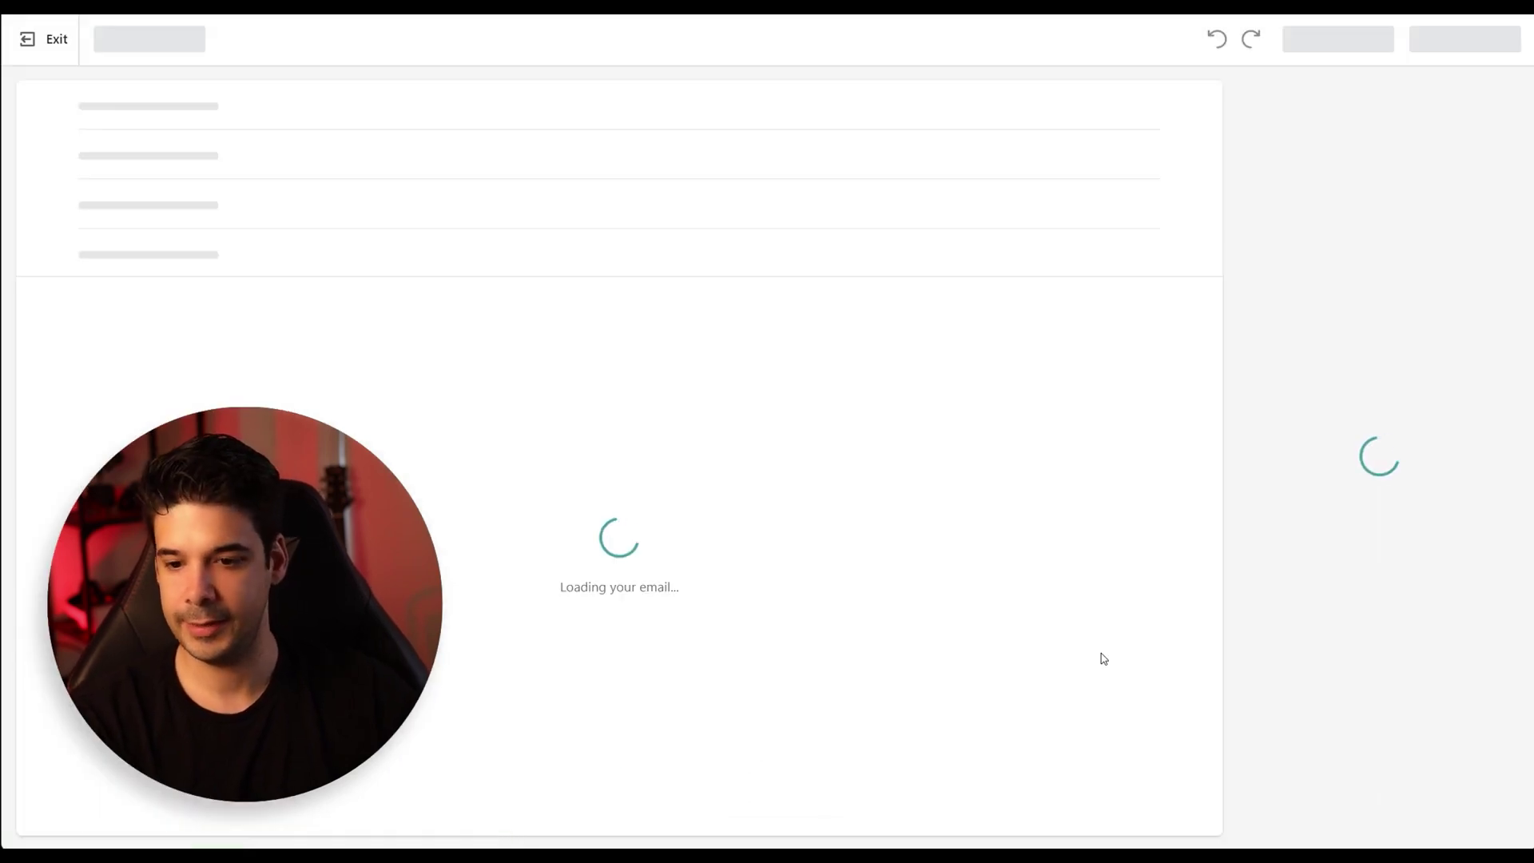
- Add a Product section below the "Visit our store" section and look through its product list without adding any products
scroll(884, 524, "down", 2)
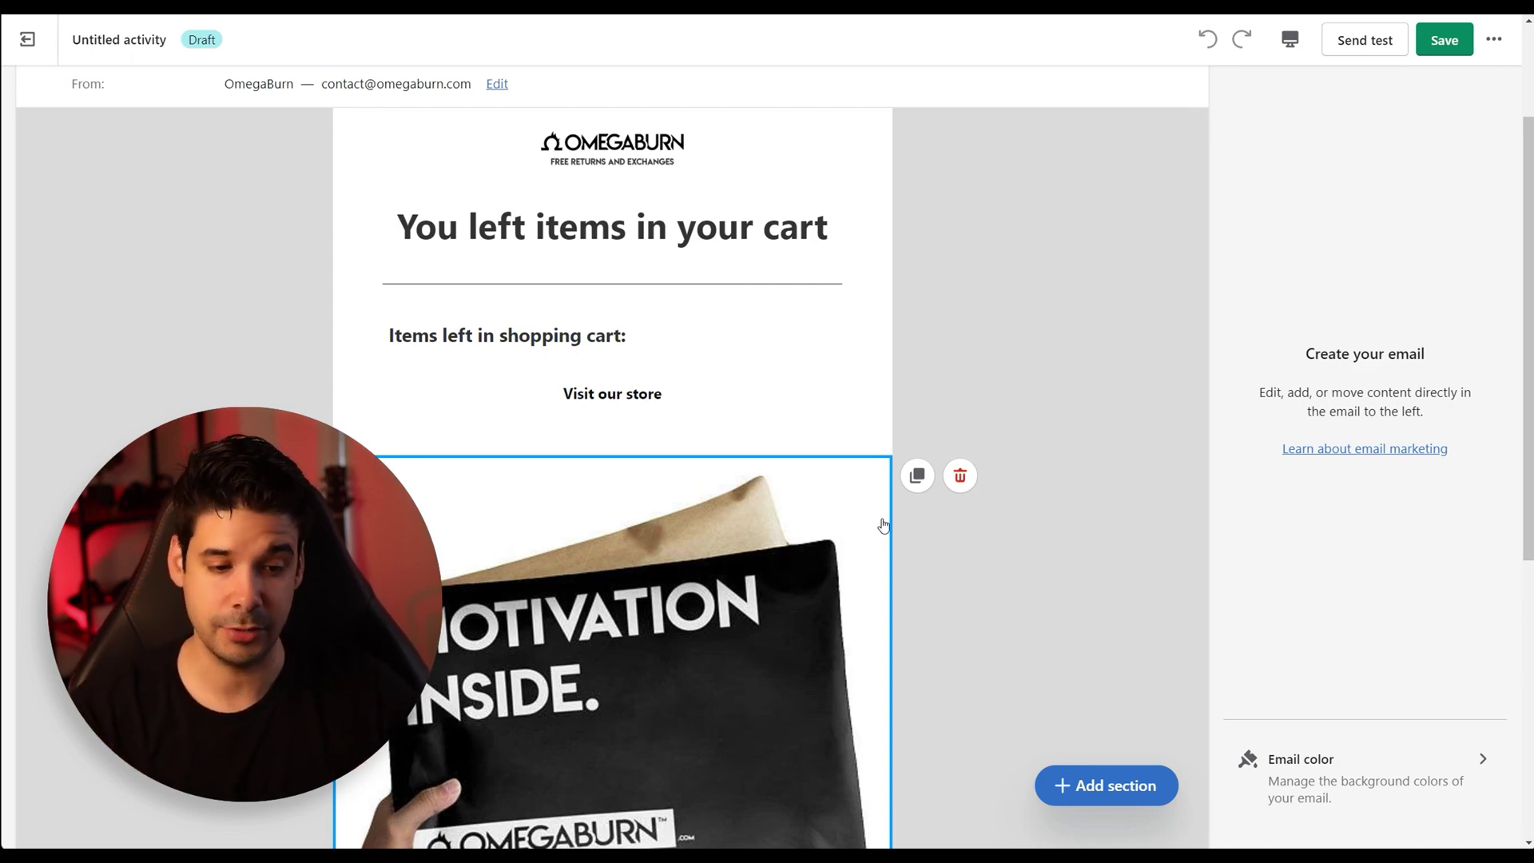
scroll(775, 431, "down", 2)
scroll(775, 432, "up", 2)
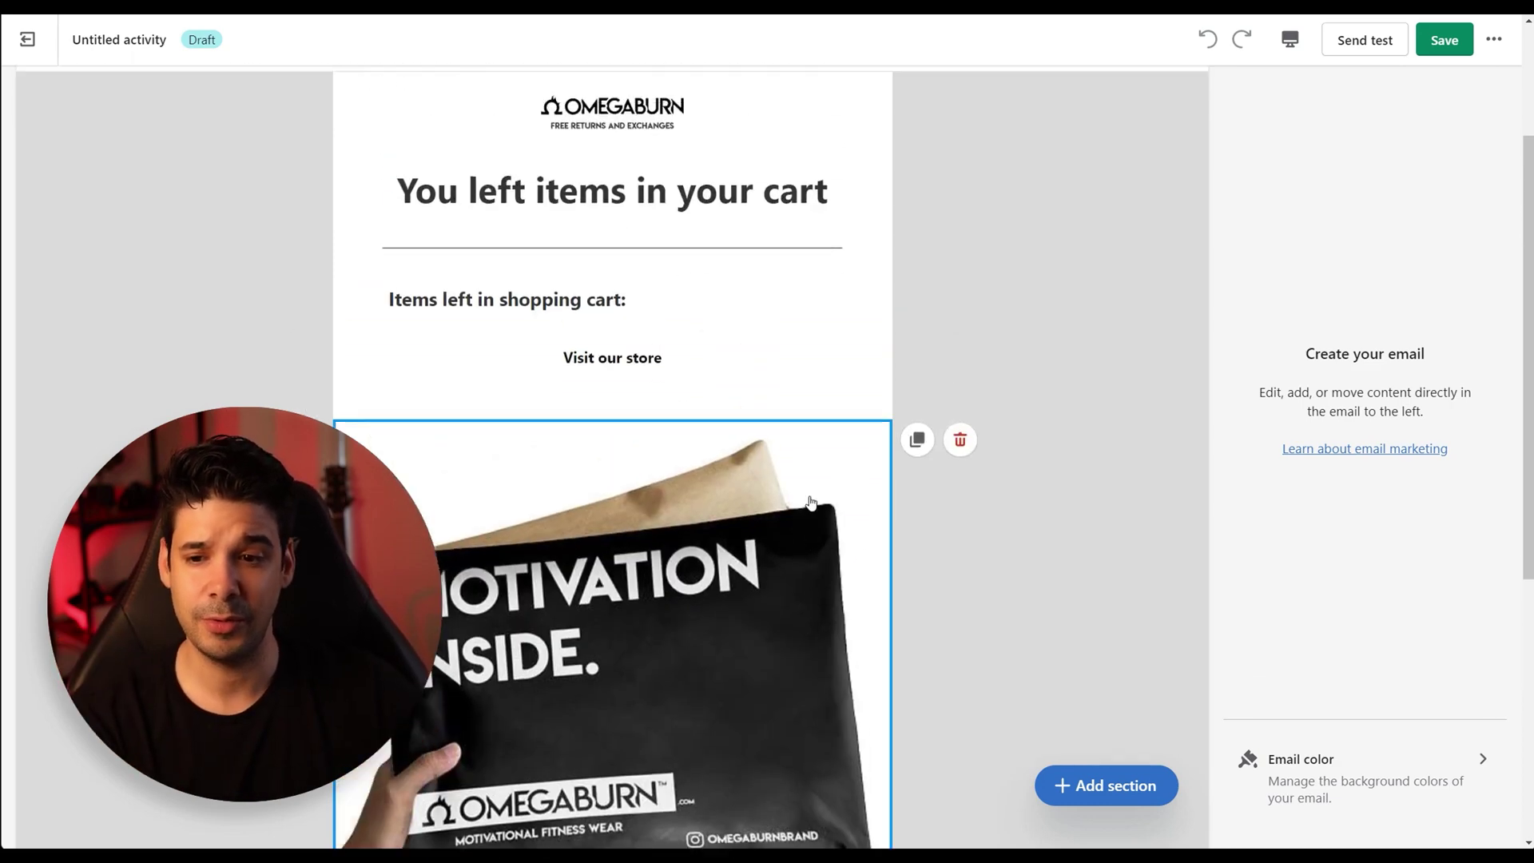
scroll(721, 362, "down", 5)
scroll(721, 362, "down", 1)
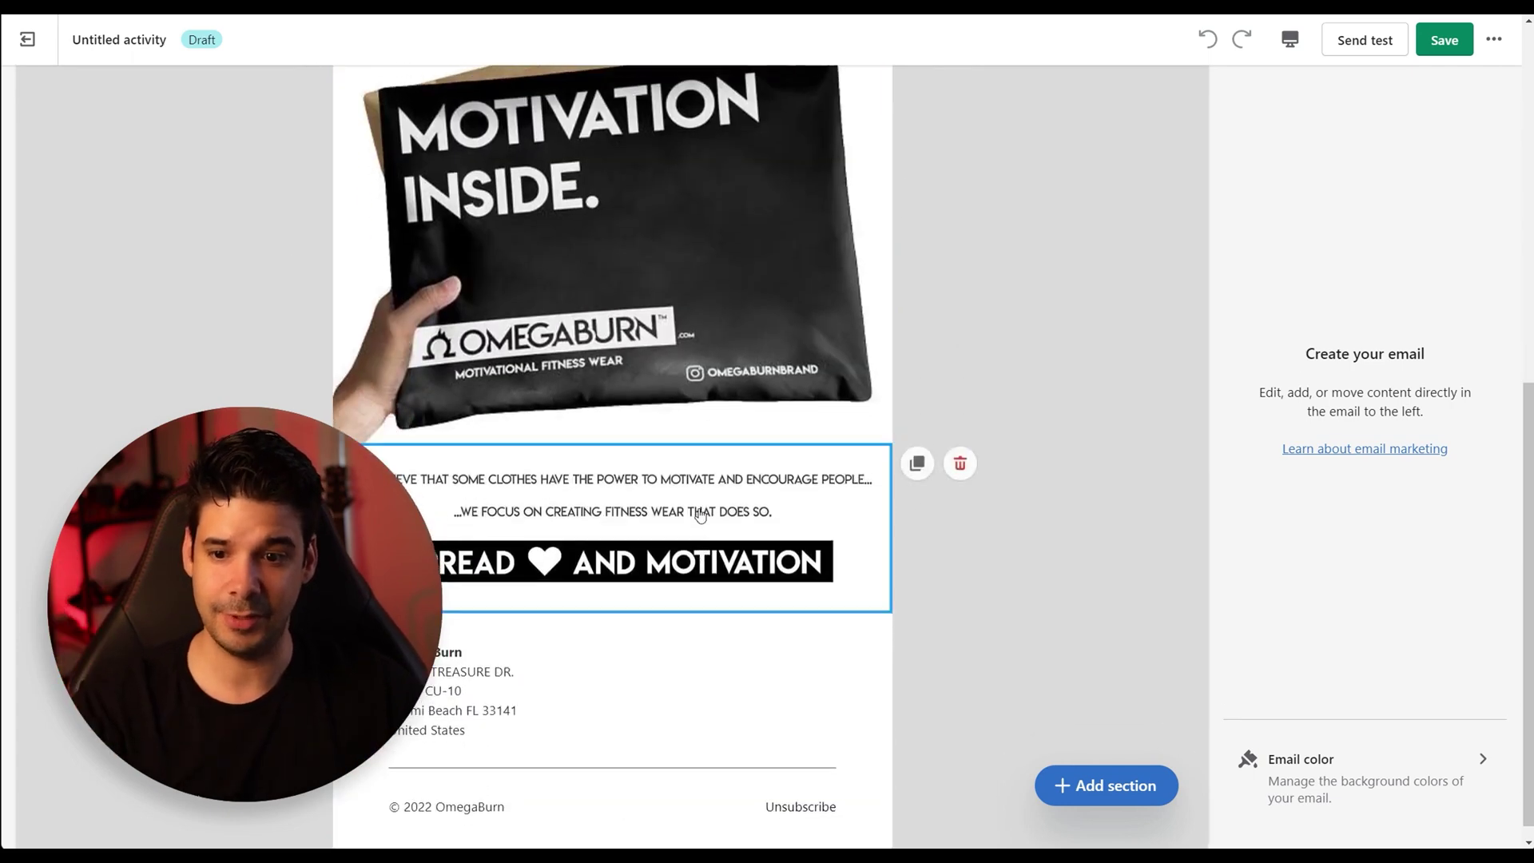
scroll(709, 480, "up", 4)
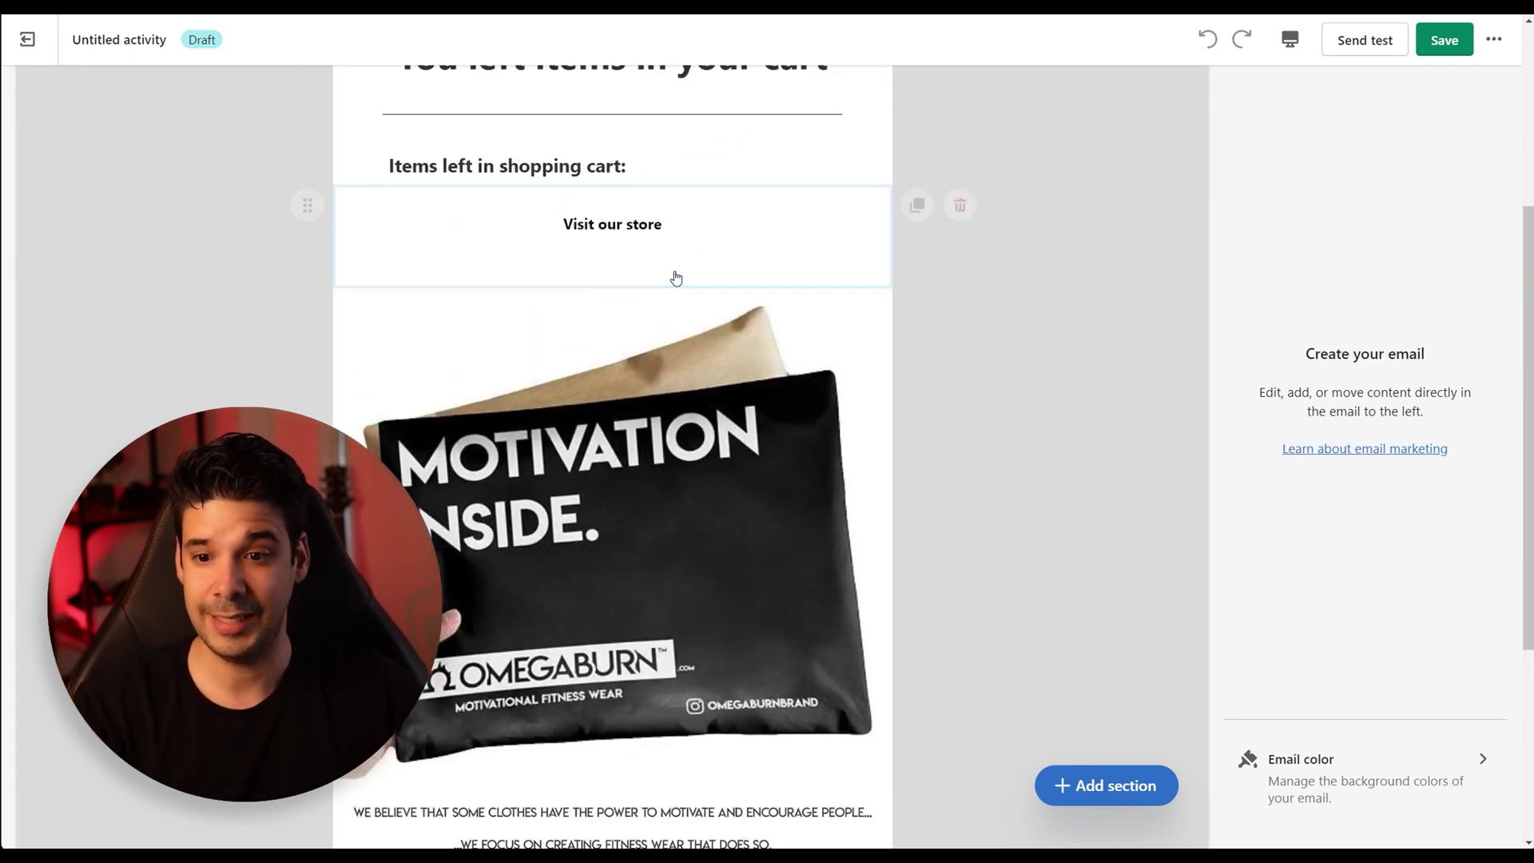
scroll(663, 336, "up", 1)
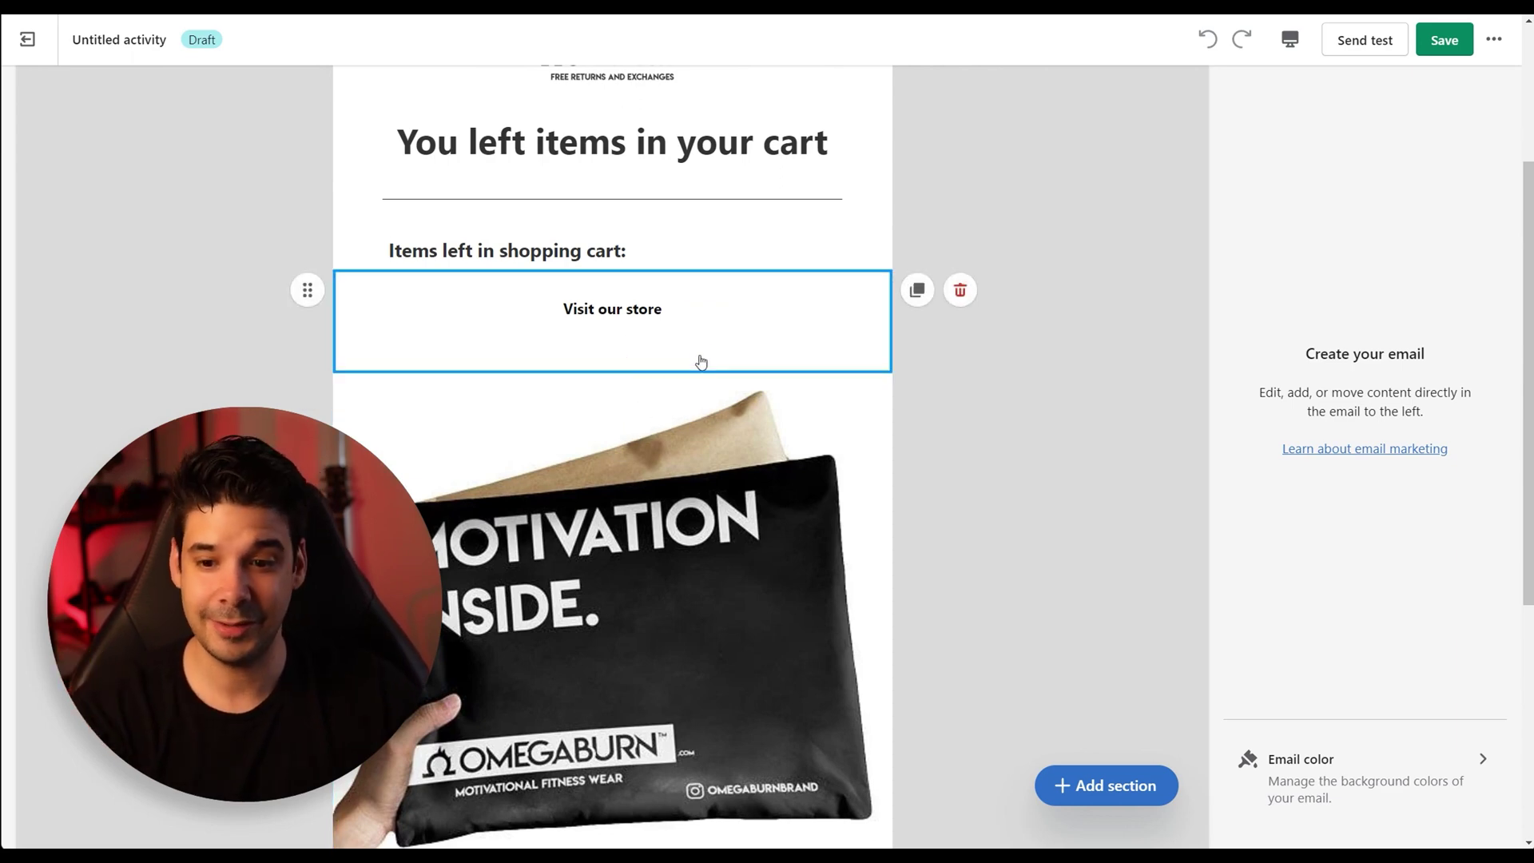
left_click(613, 369)
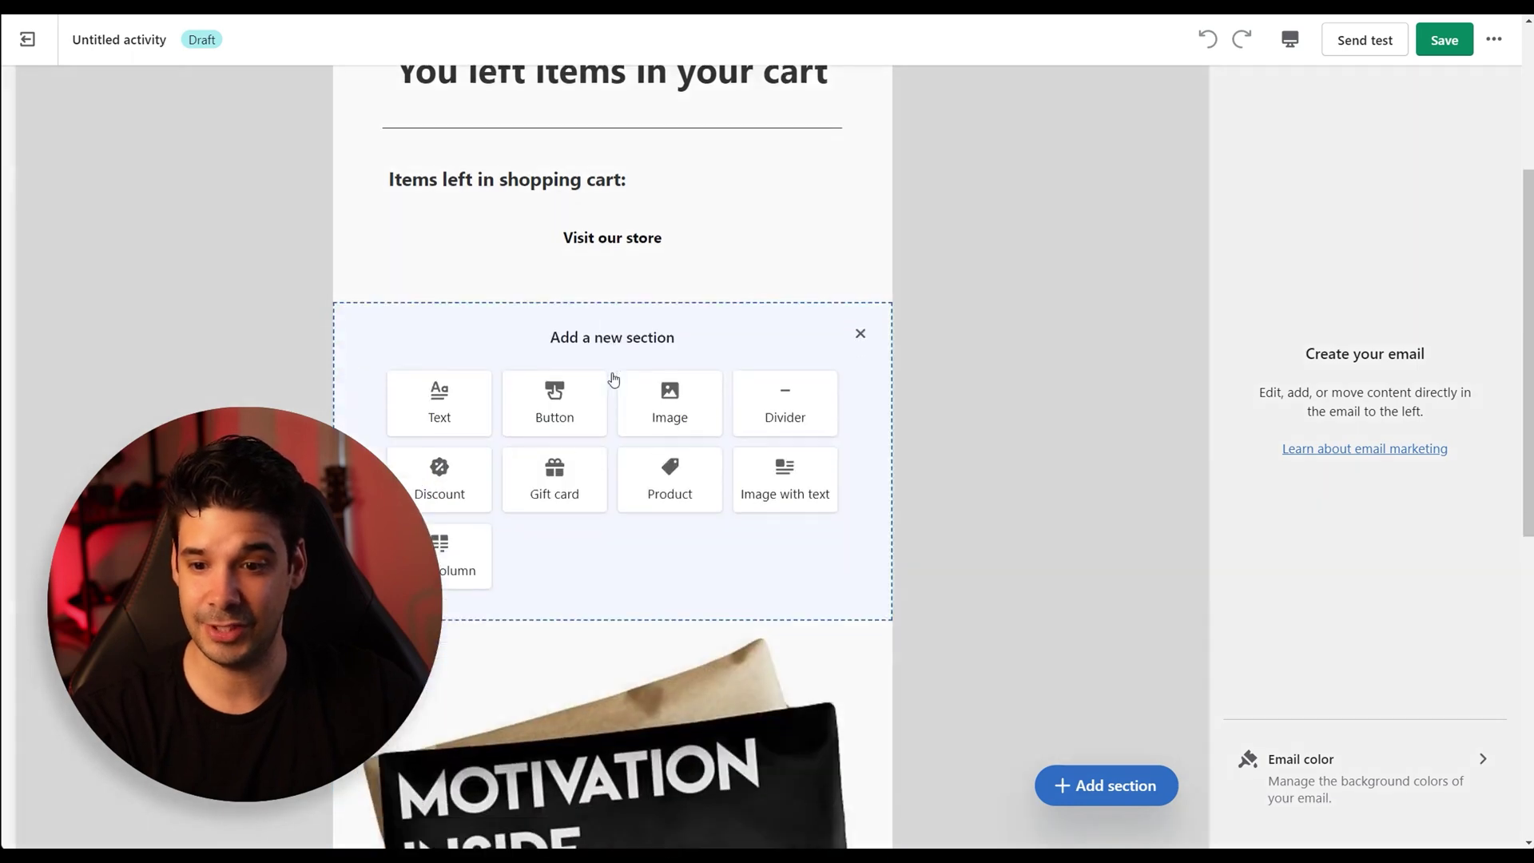
left_click(660, 465)
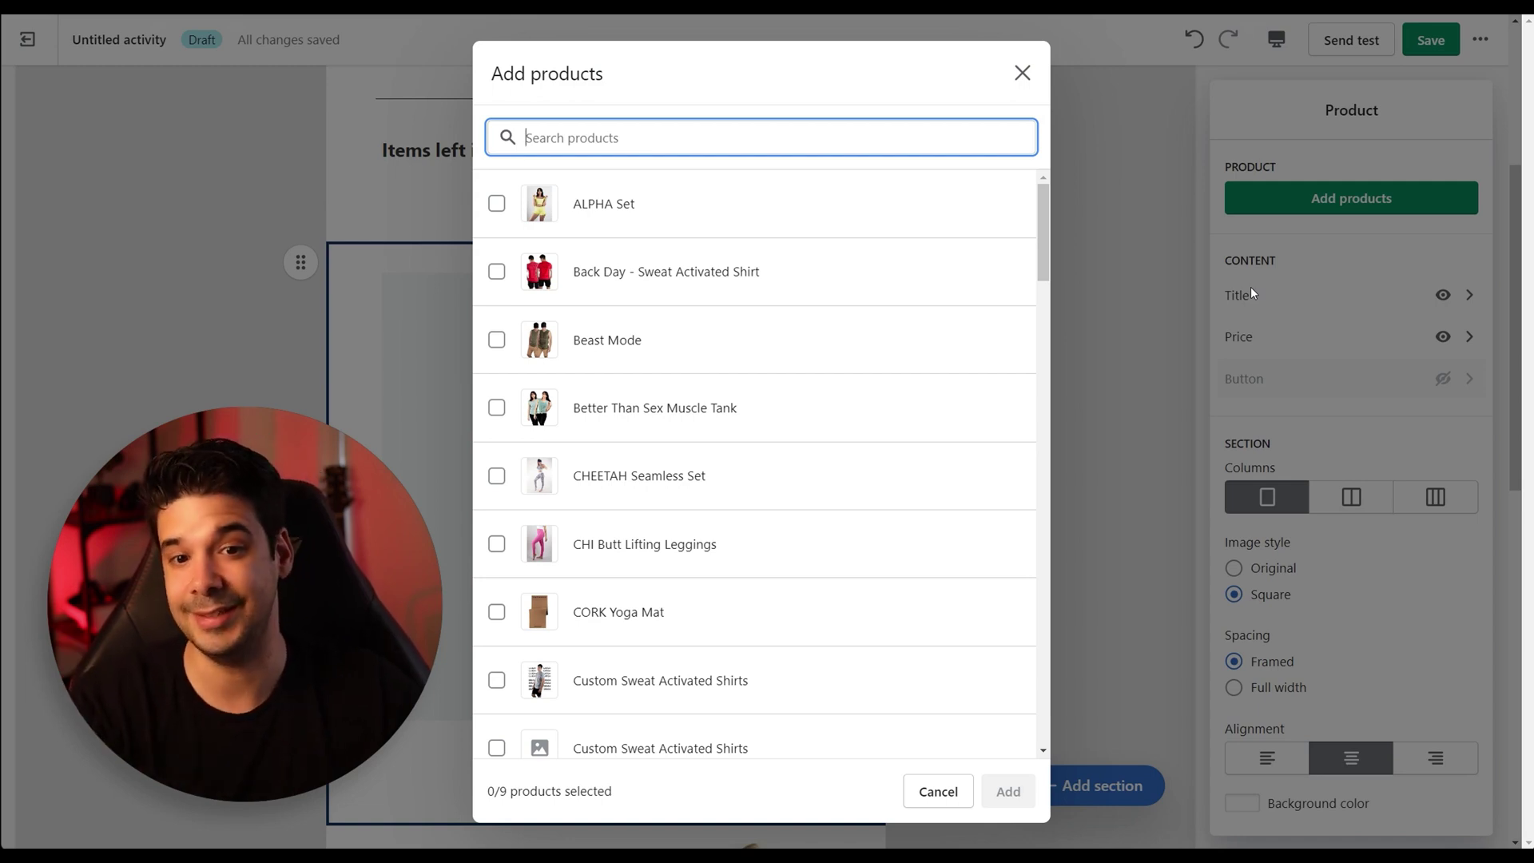
left_click(1015, 80)
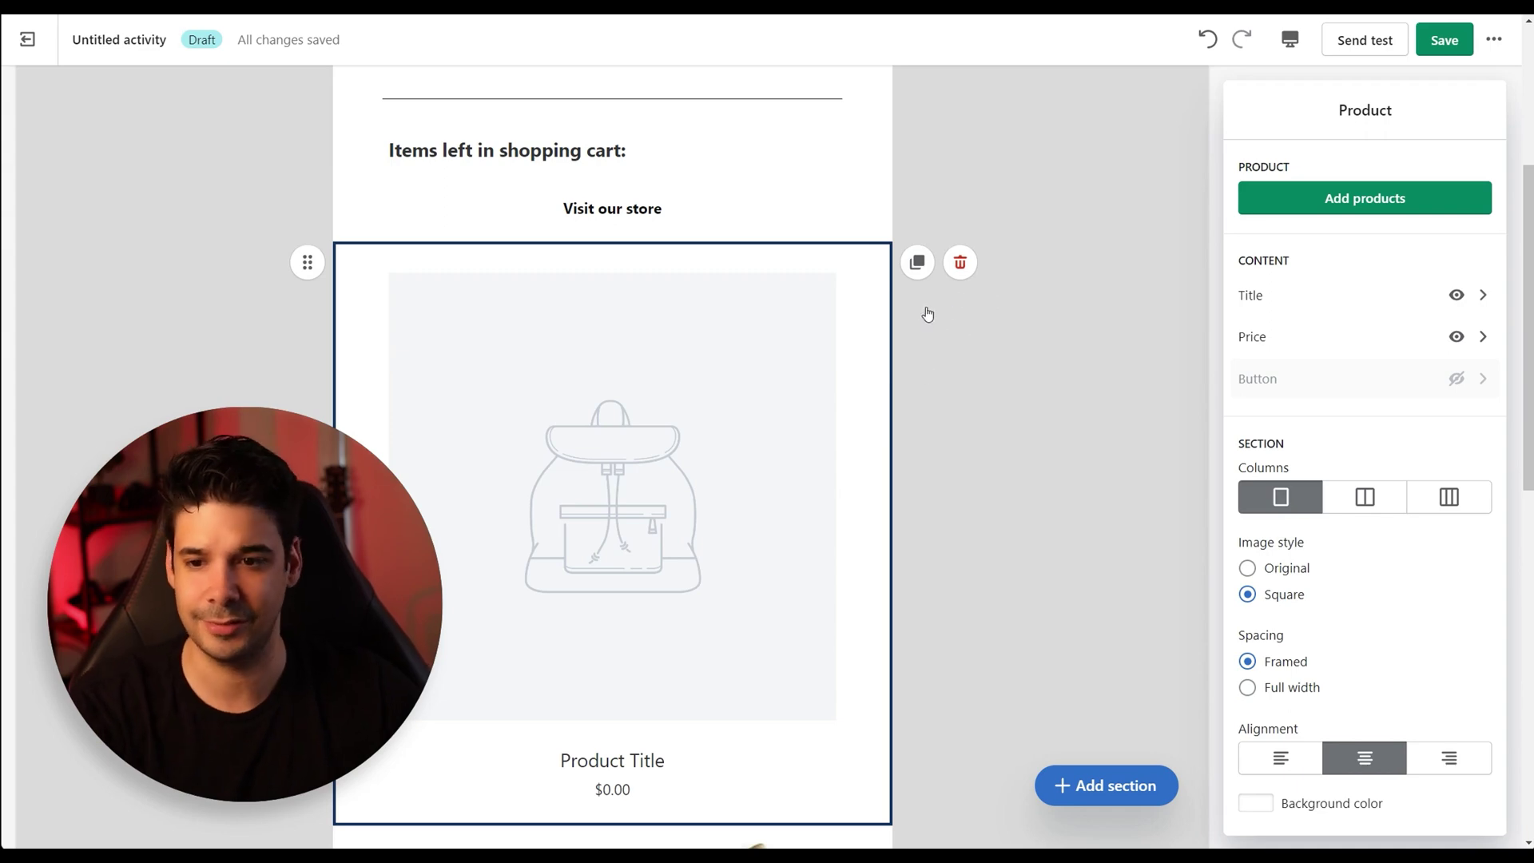
- Delete the empty Product section and the "Motivation Inside" image section from the email
scroll(927, 314, "up", 5)
scroll(990, 432, "down", 1)
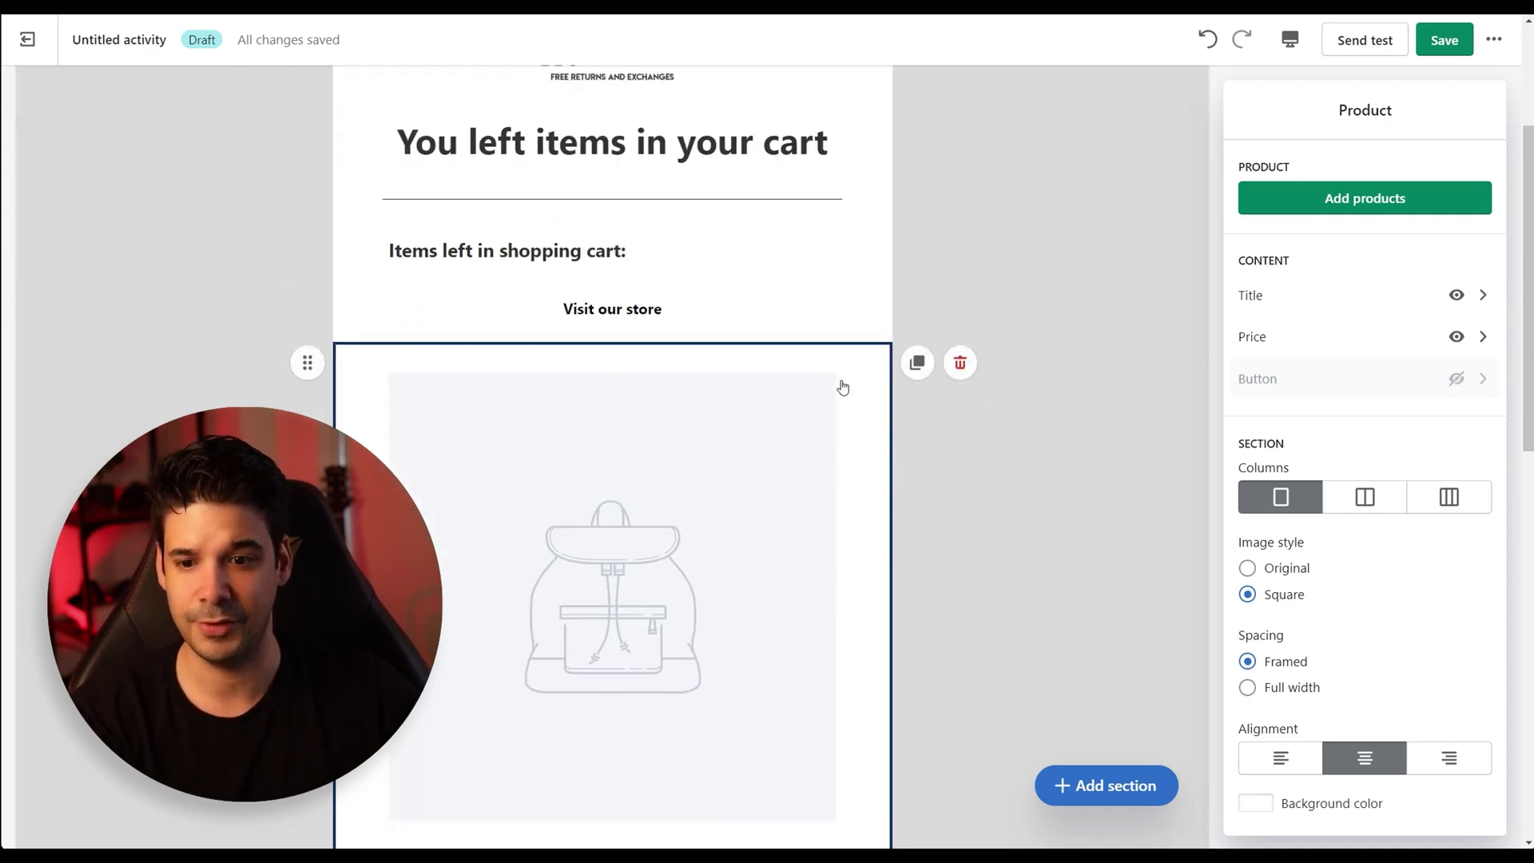
left_click(961, 363)
scroll(924, 400, "up", 1)
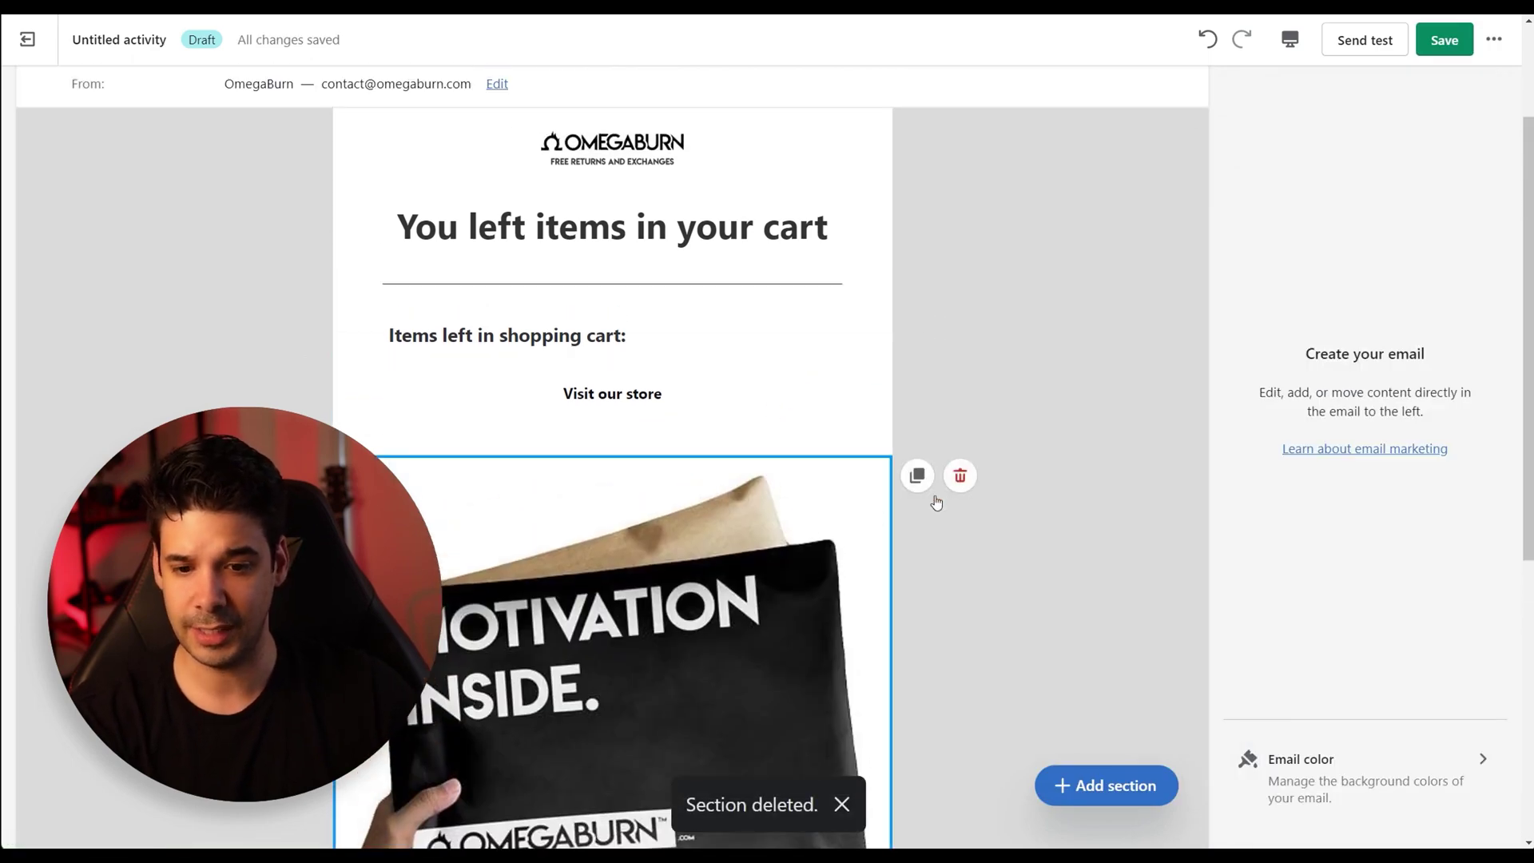
left_click(960, 475)
- Delete the "You left items in your cart" heading, the "Items left in shopping cart:" text and the "Visit our store" section
scroll(963, 431, "up", 2)
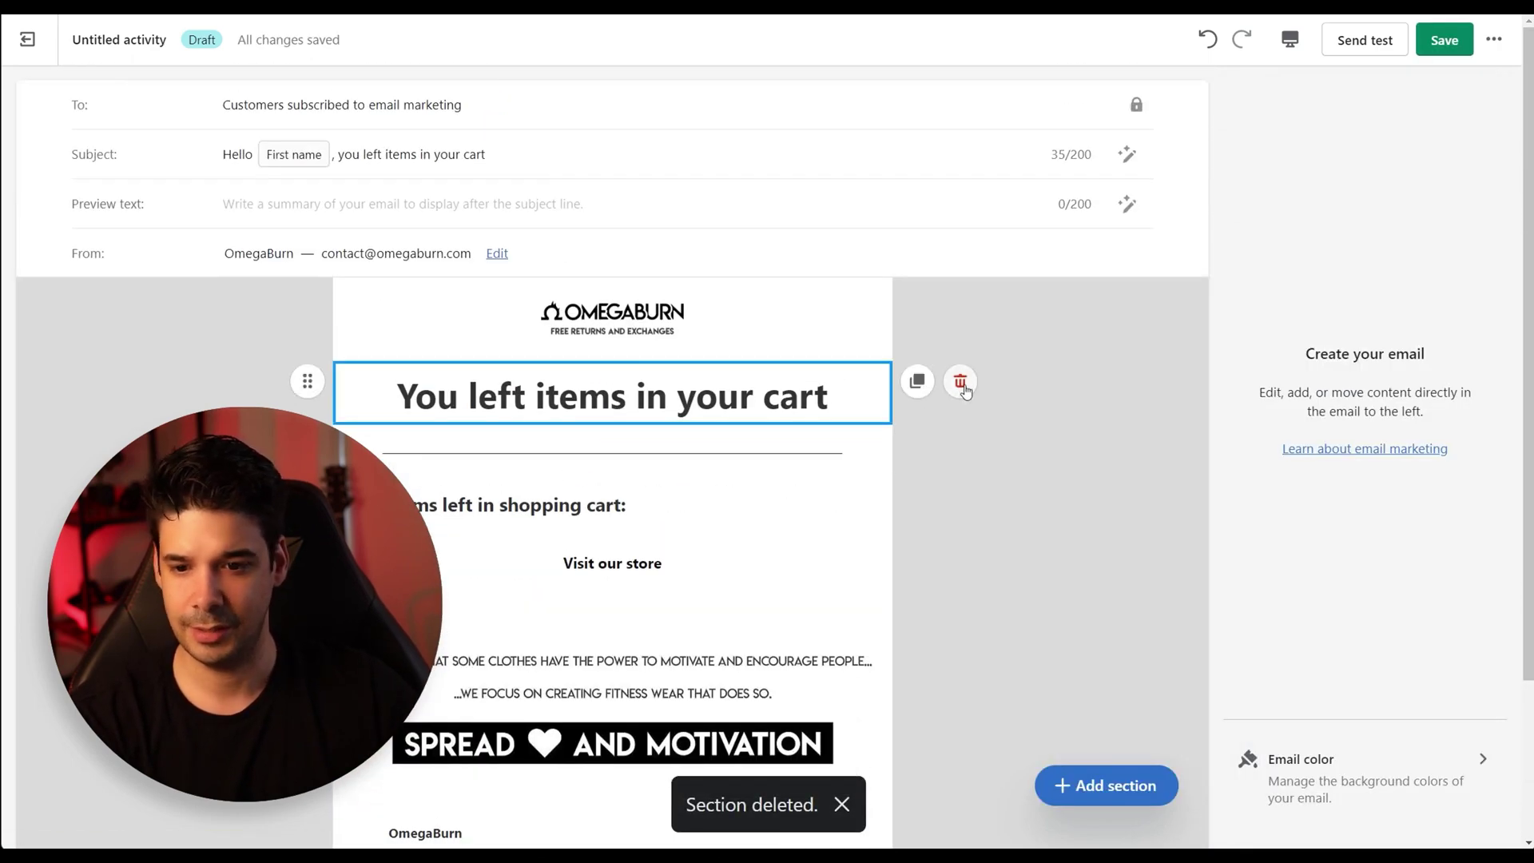
left_click(961, 382)
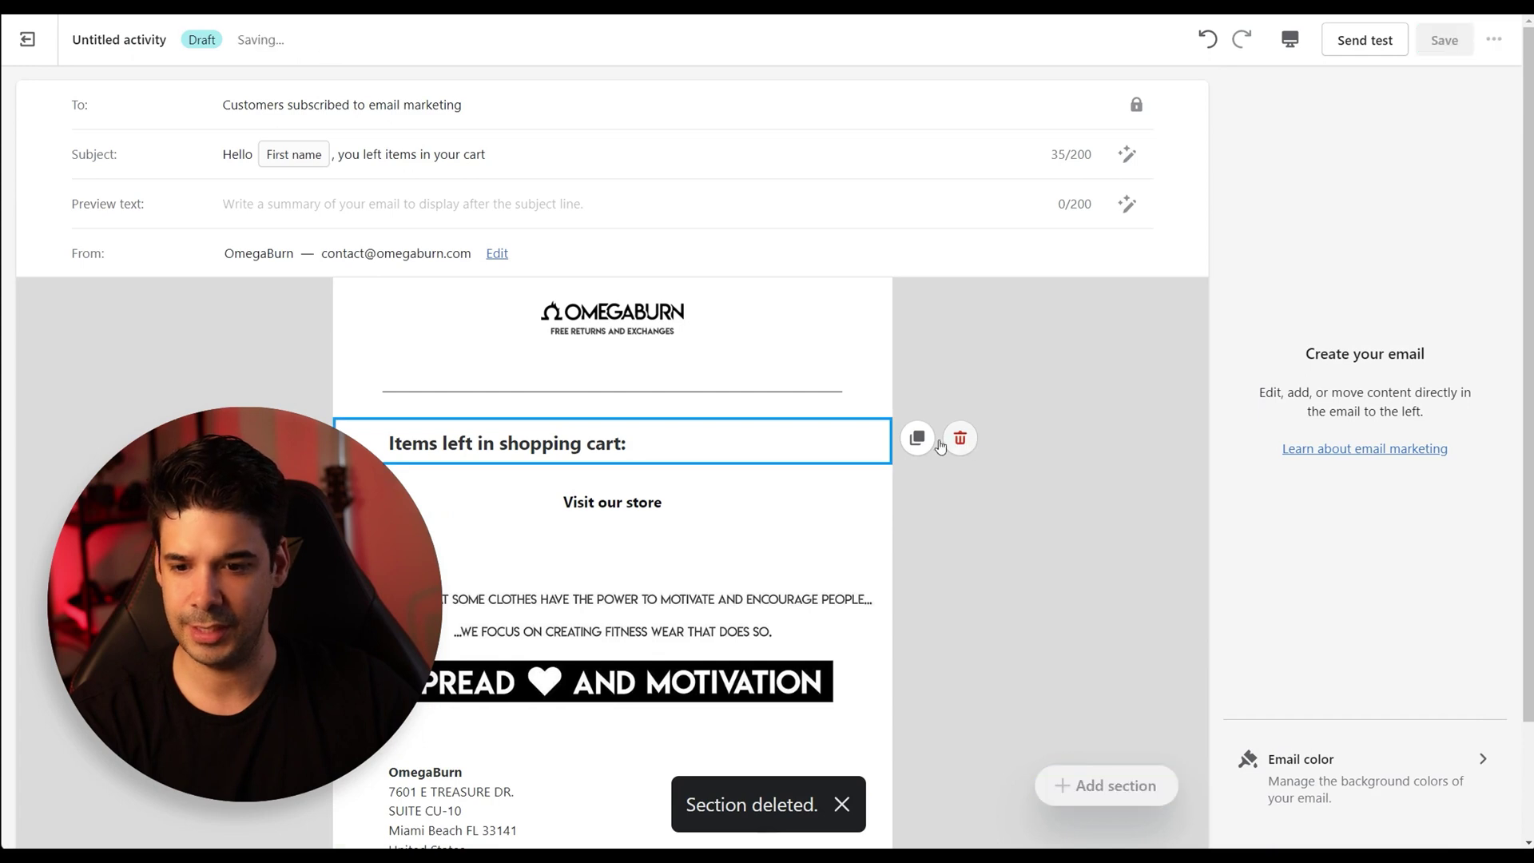
left_click(959, 438)
left_click(959, 438)
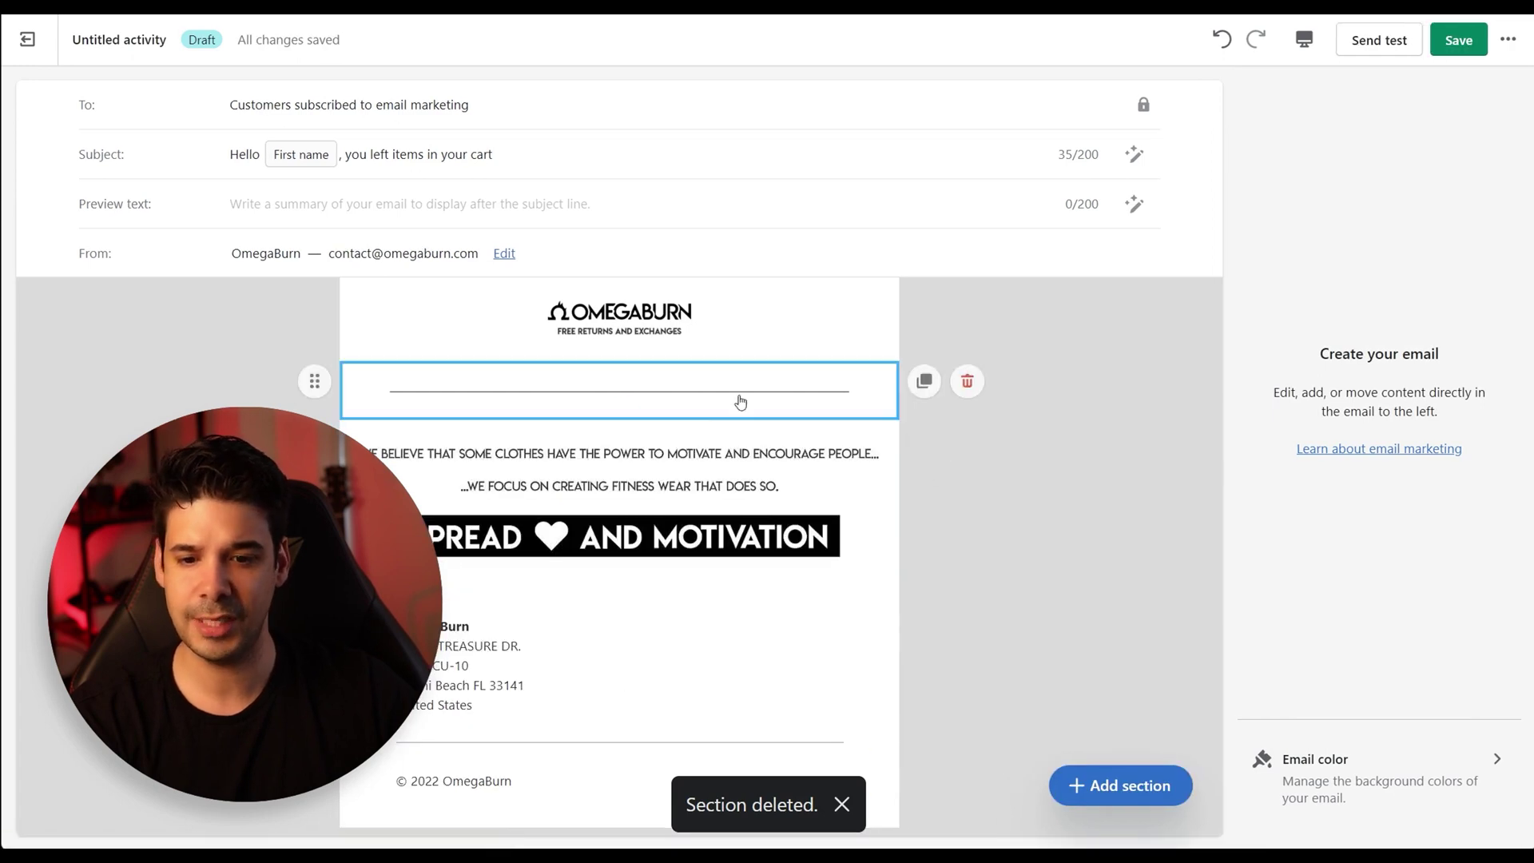
- Add an Image section directly below the logo header using the "10% OFF" Motivation Inside picture from the library
mouse_move(624, 422)
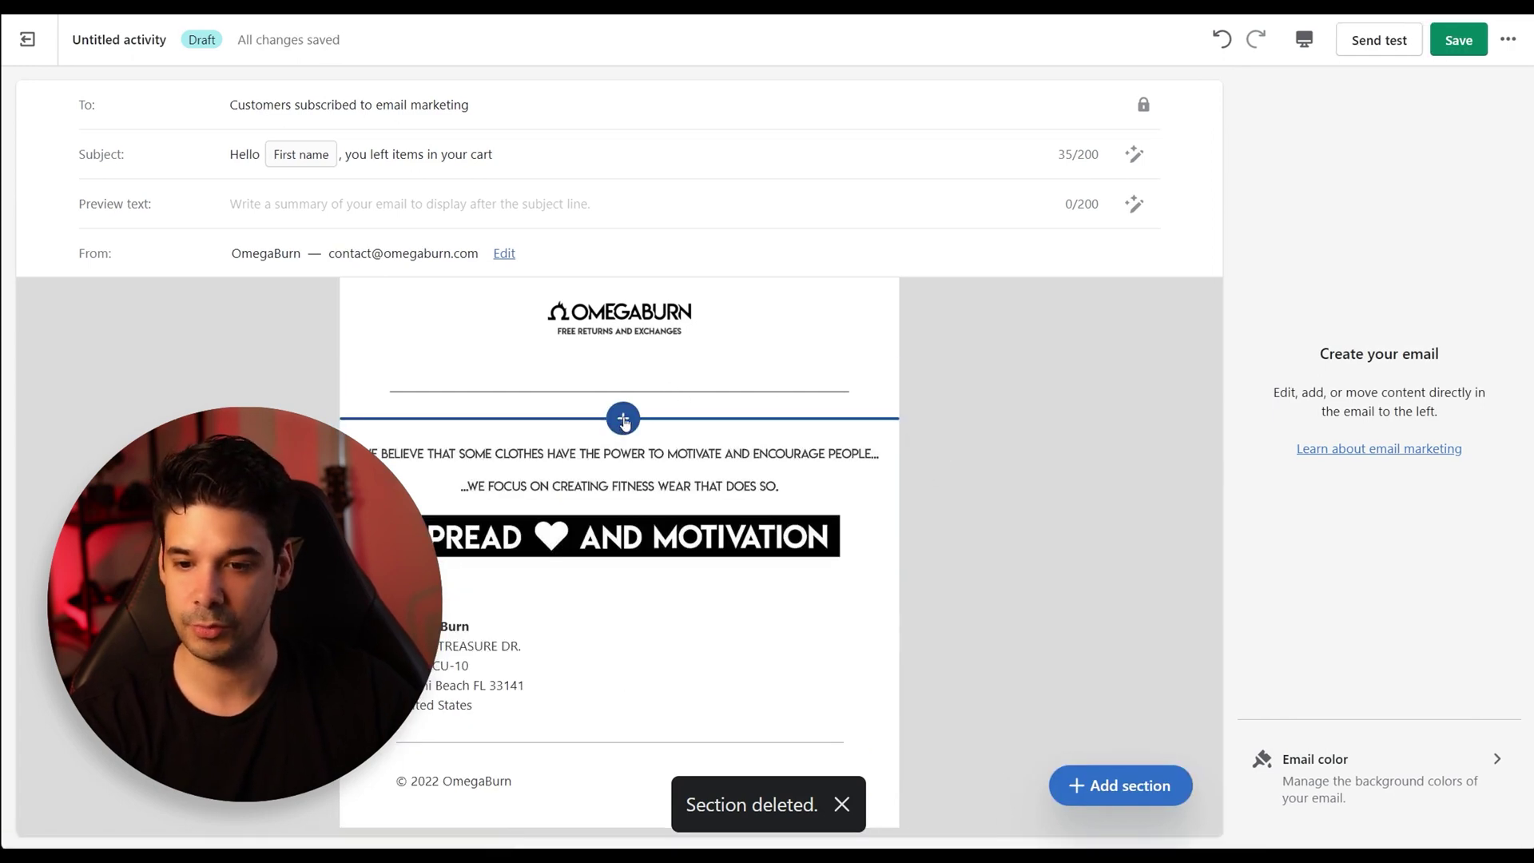
left_click(622, 364)
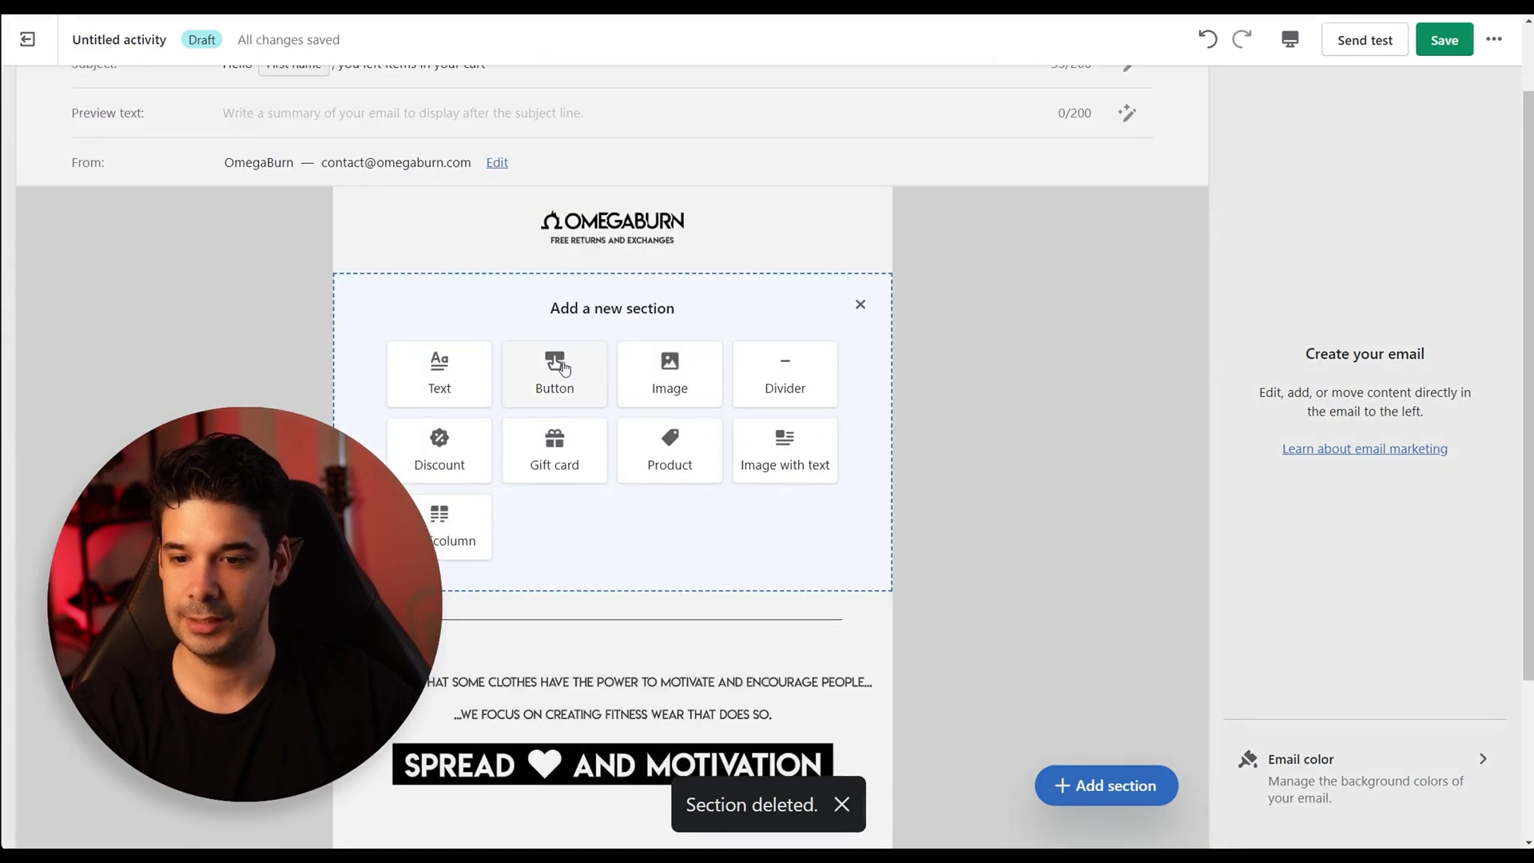
left_click(639, 387)
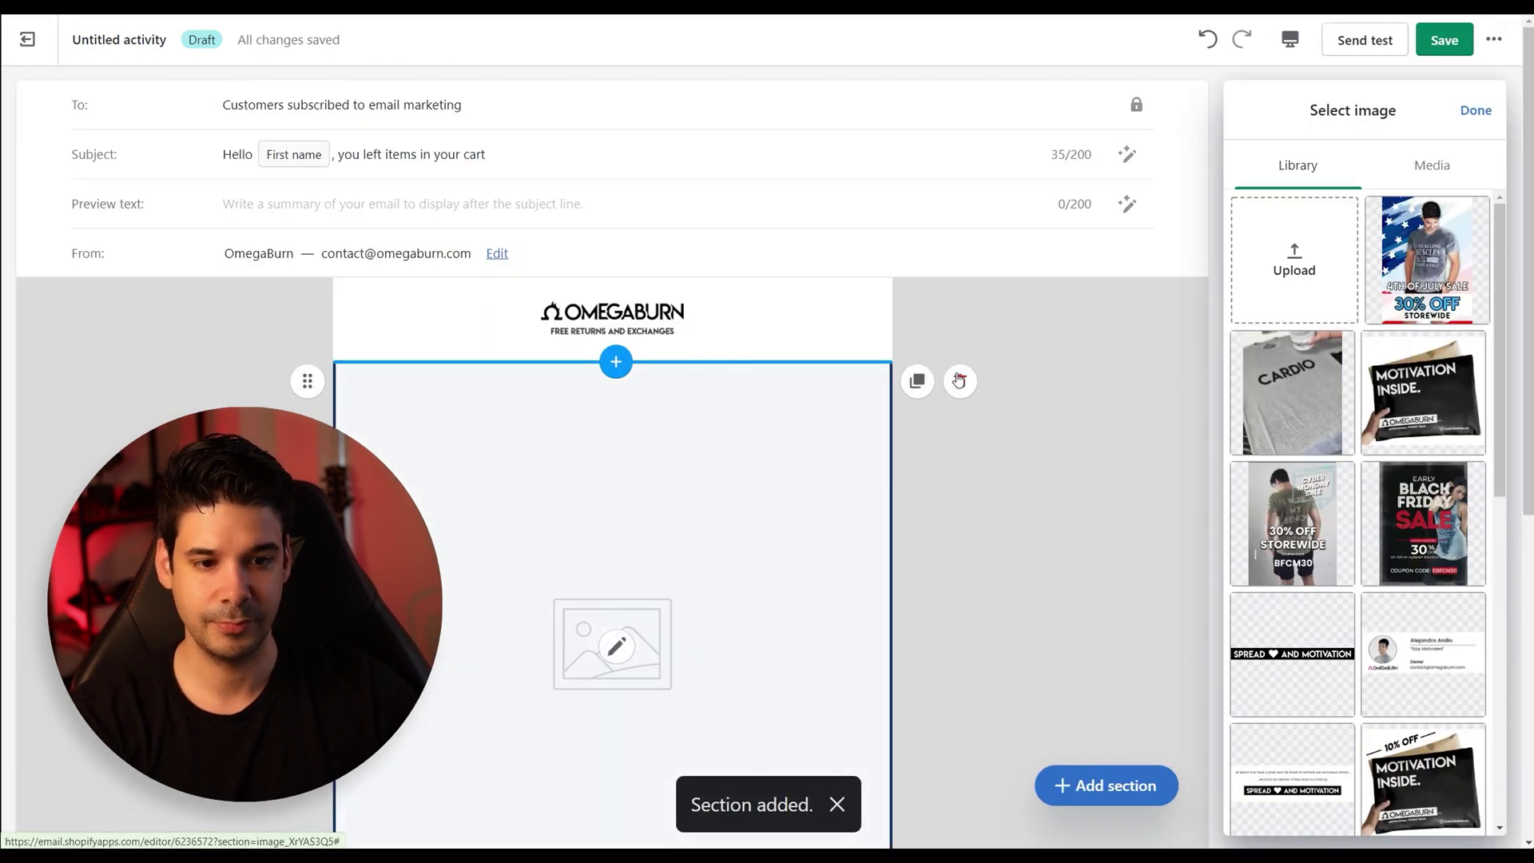
scroll(1390, 437, "down", 3)
left_click(1419, 523)
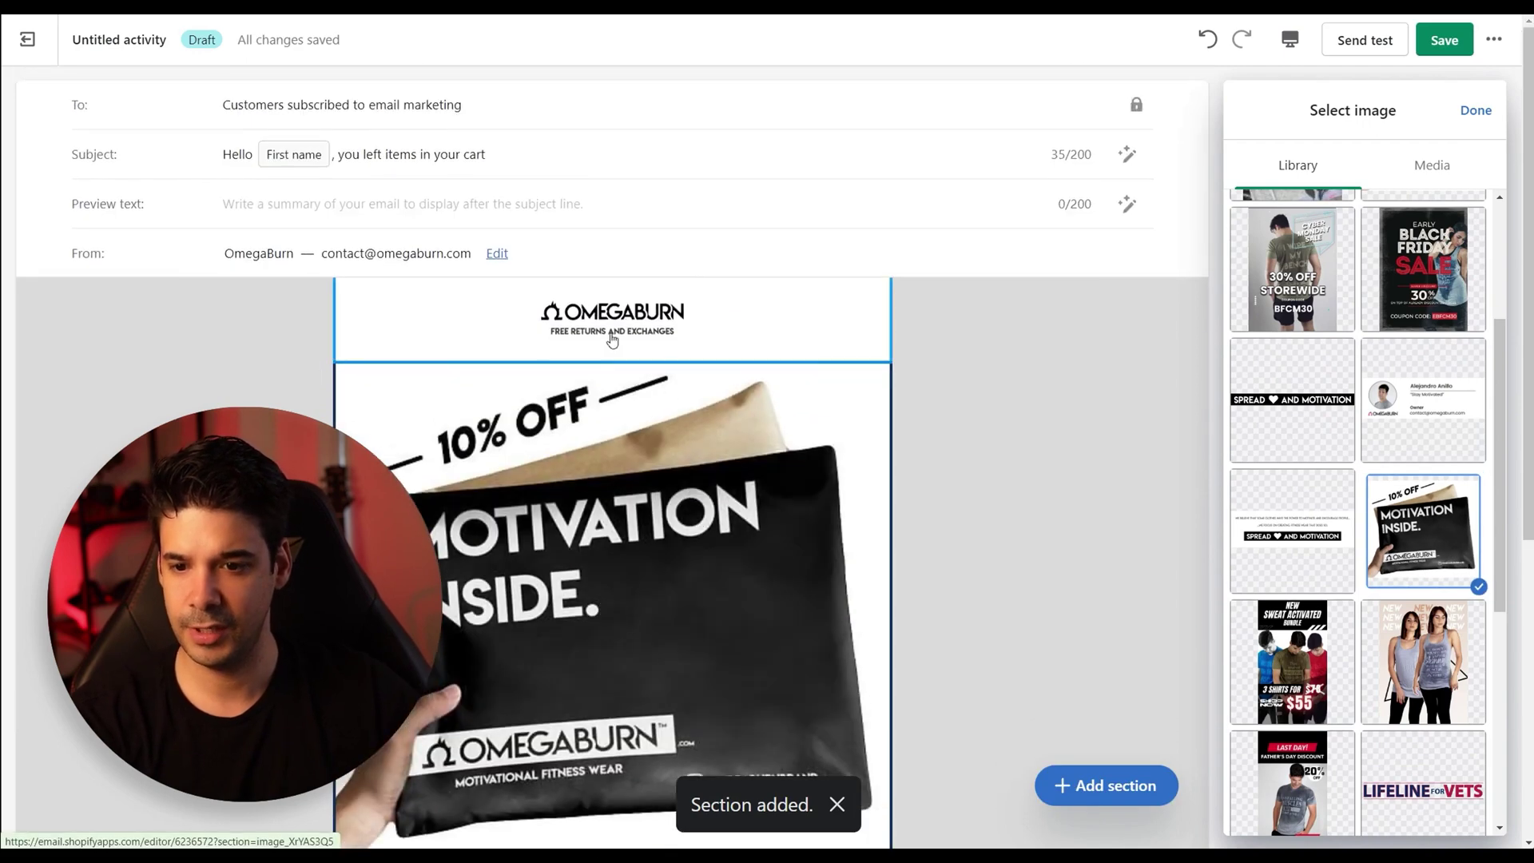
- Insert a Discount section between the logo header and the 10% OFF image, featuring the OMEGABURNME discount
left_click(614, 362)
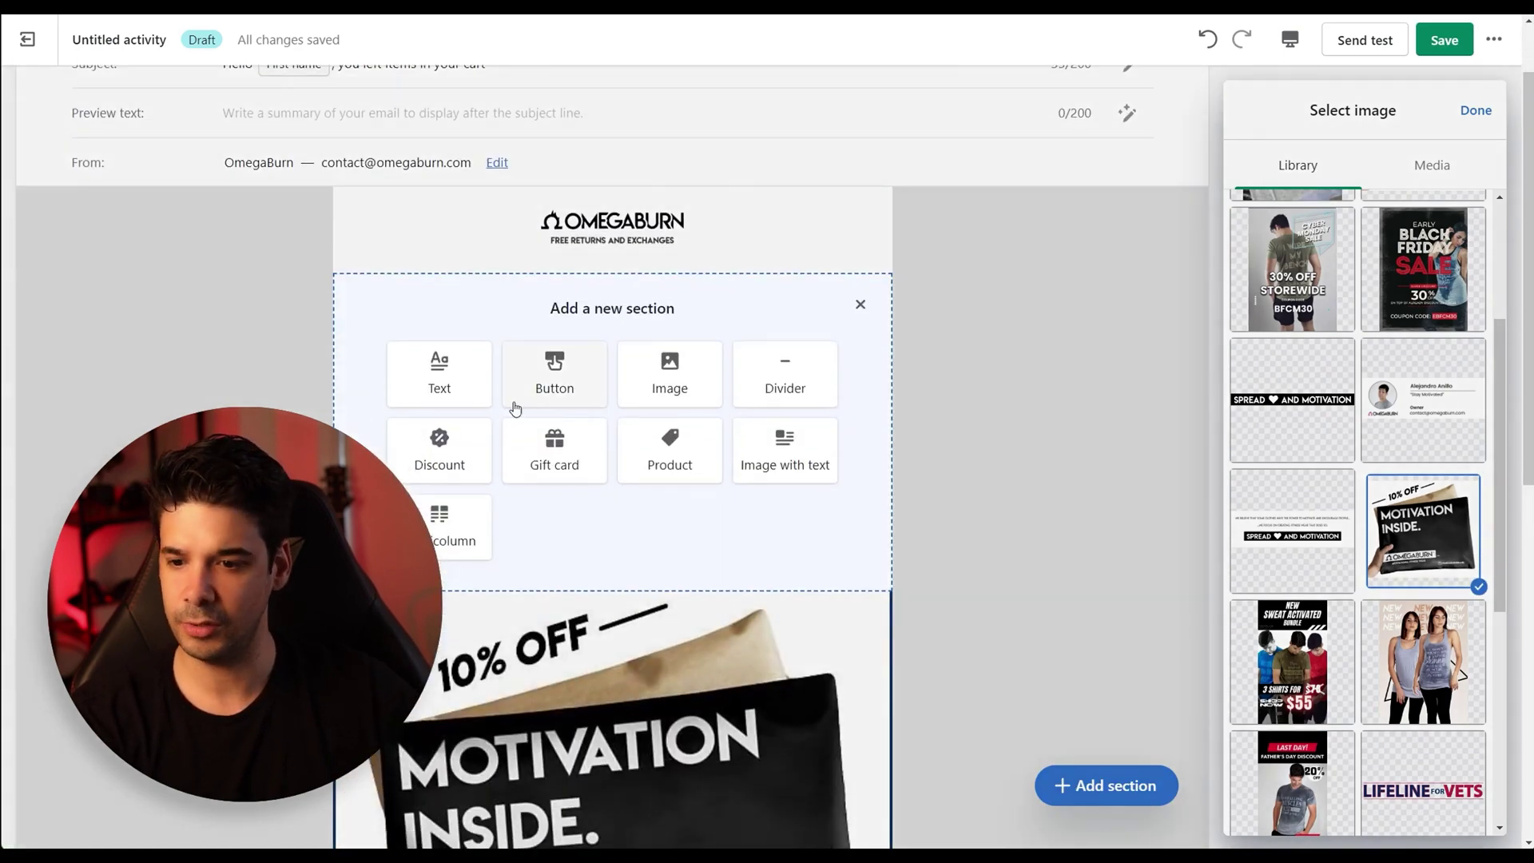
left_click(439, 444)
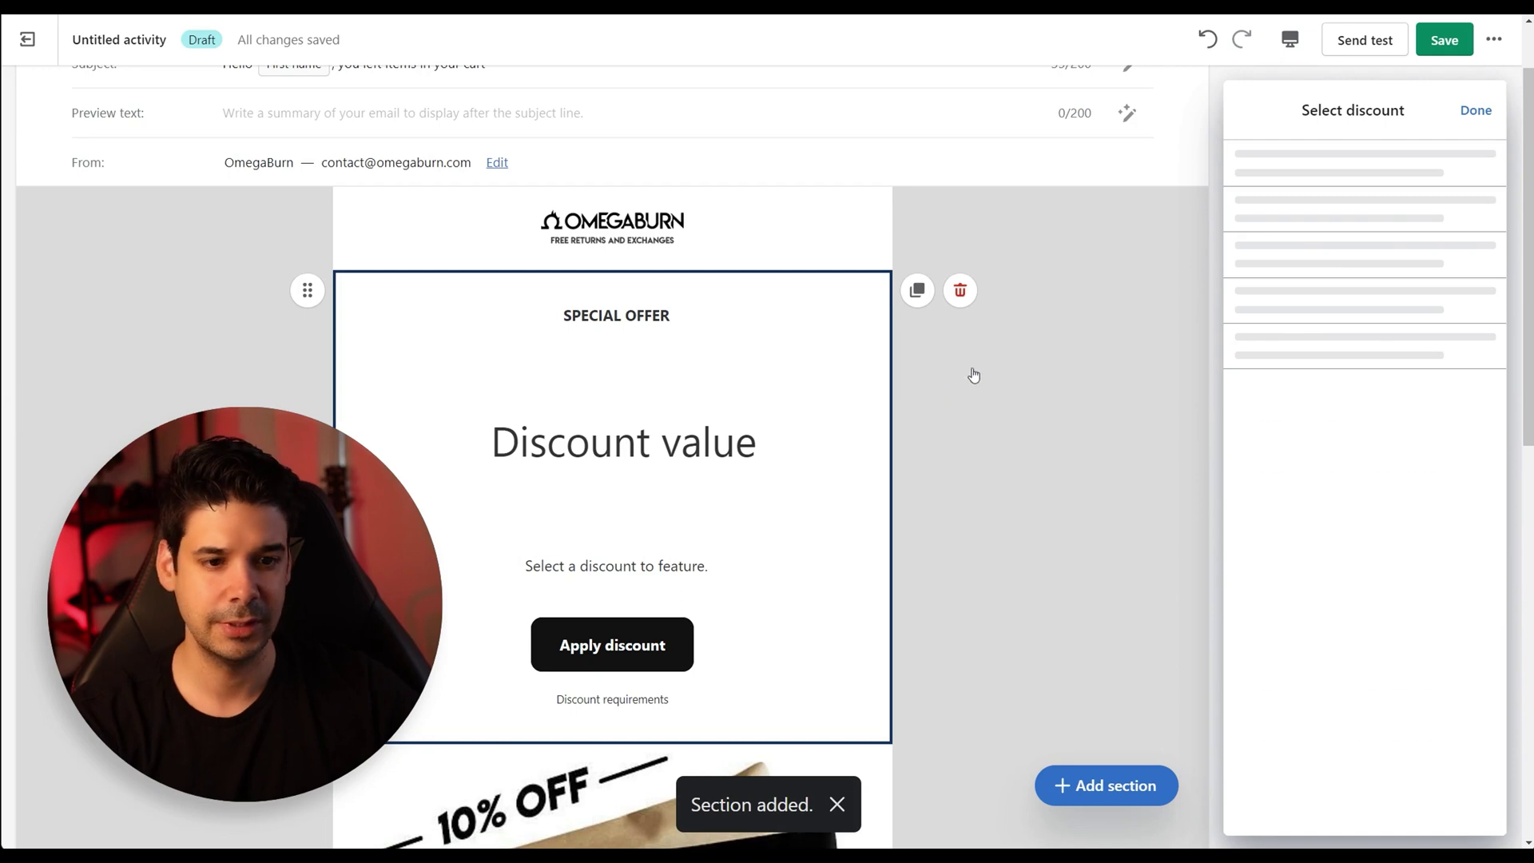
left_click(1295, 167)
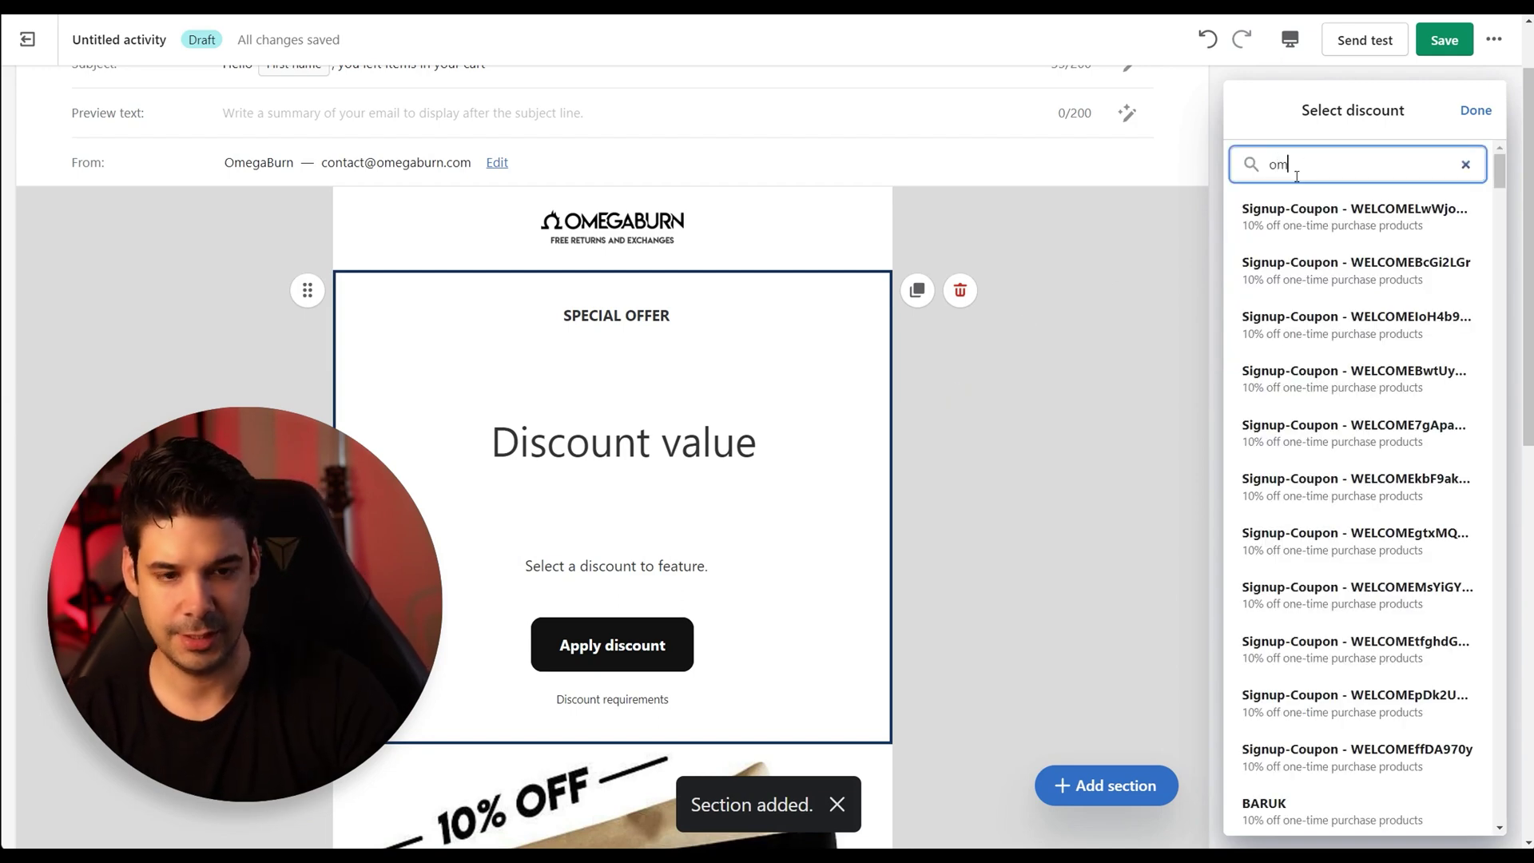
type("om")
left_click(1335, 217)
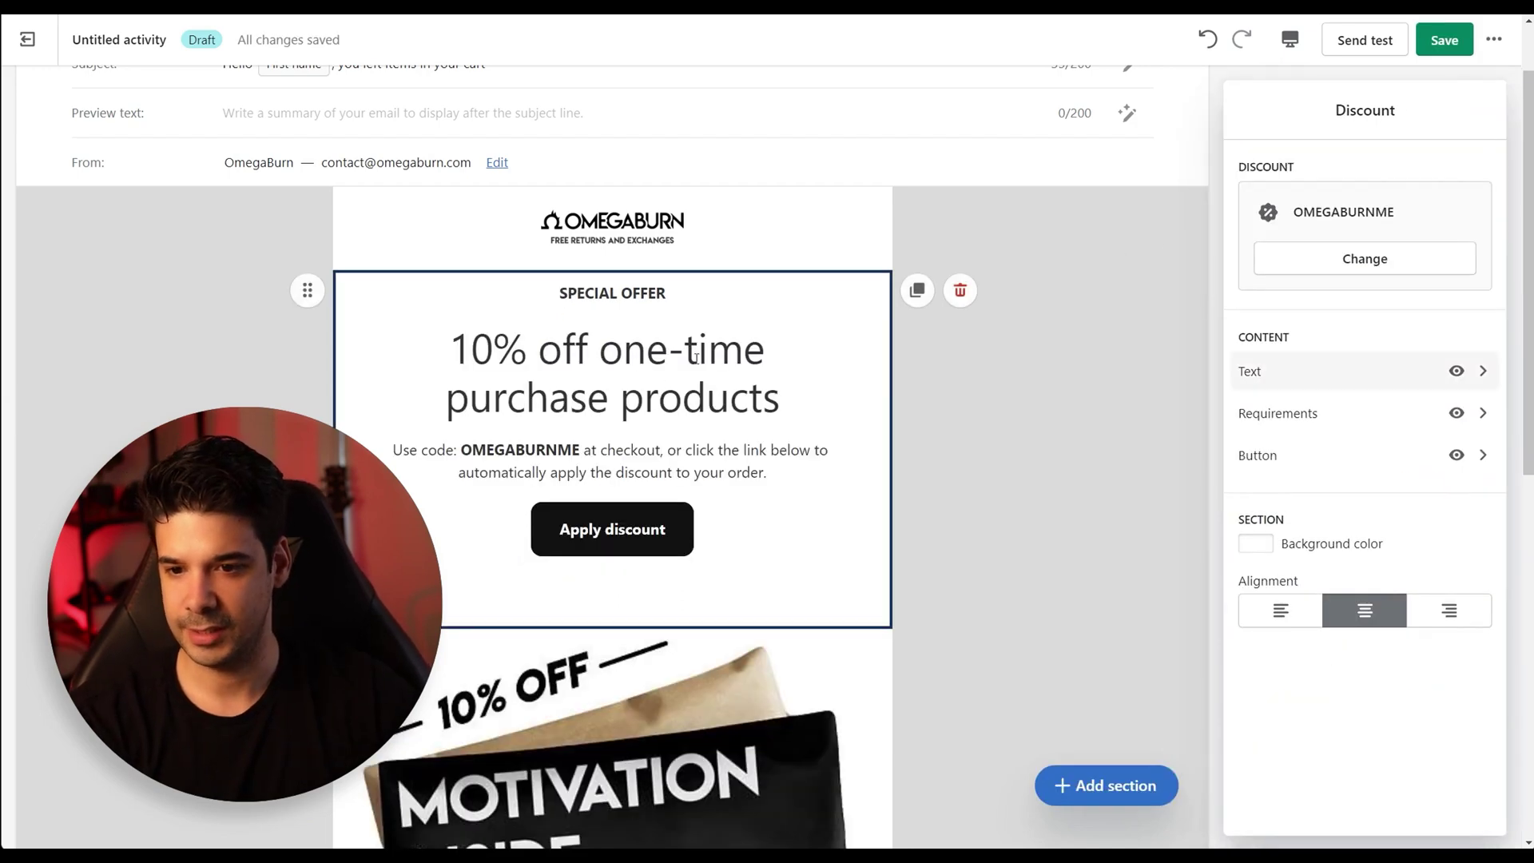
- Review the email's special offer section and the 10% OFF image below it
scroll(708, 416, "down", 2)
scroll(709, 407, "up", 3)
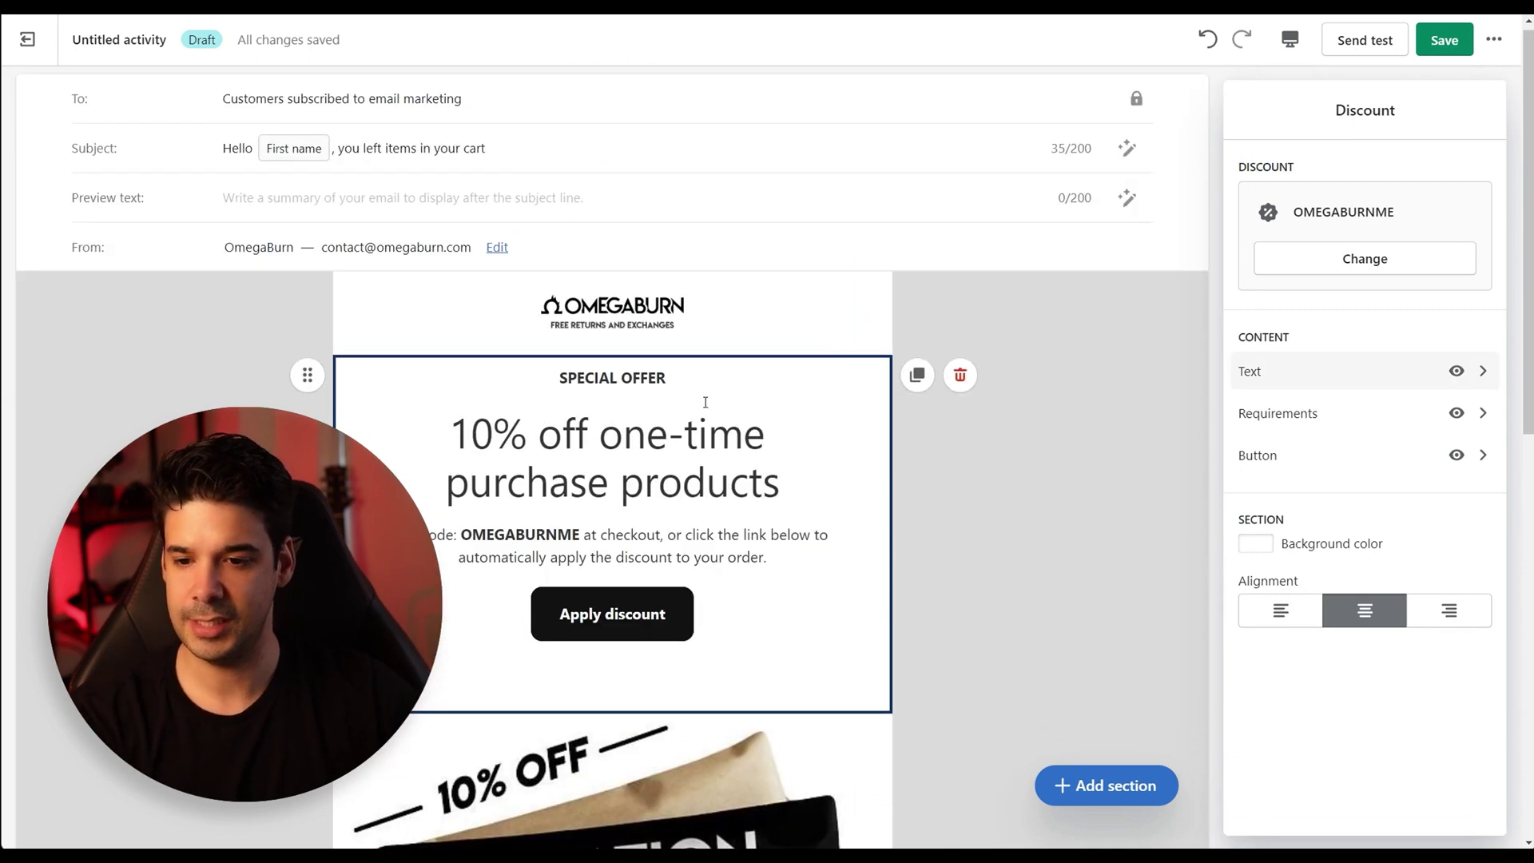
scroll(707, 384, "down", 3)
scroll(707, 364, "down", 2)
scroll(839, 408, "up", 3)
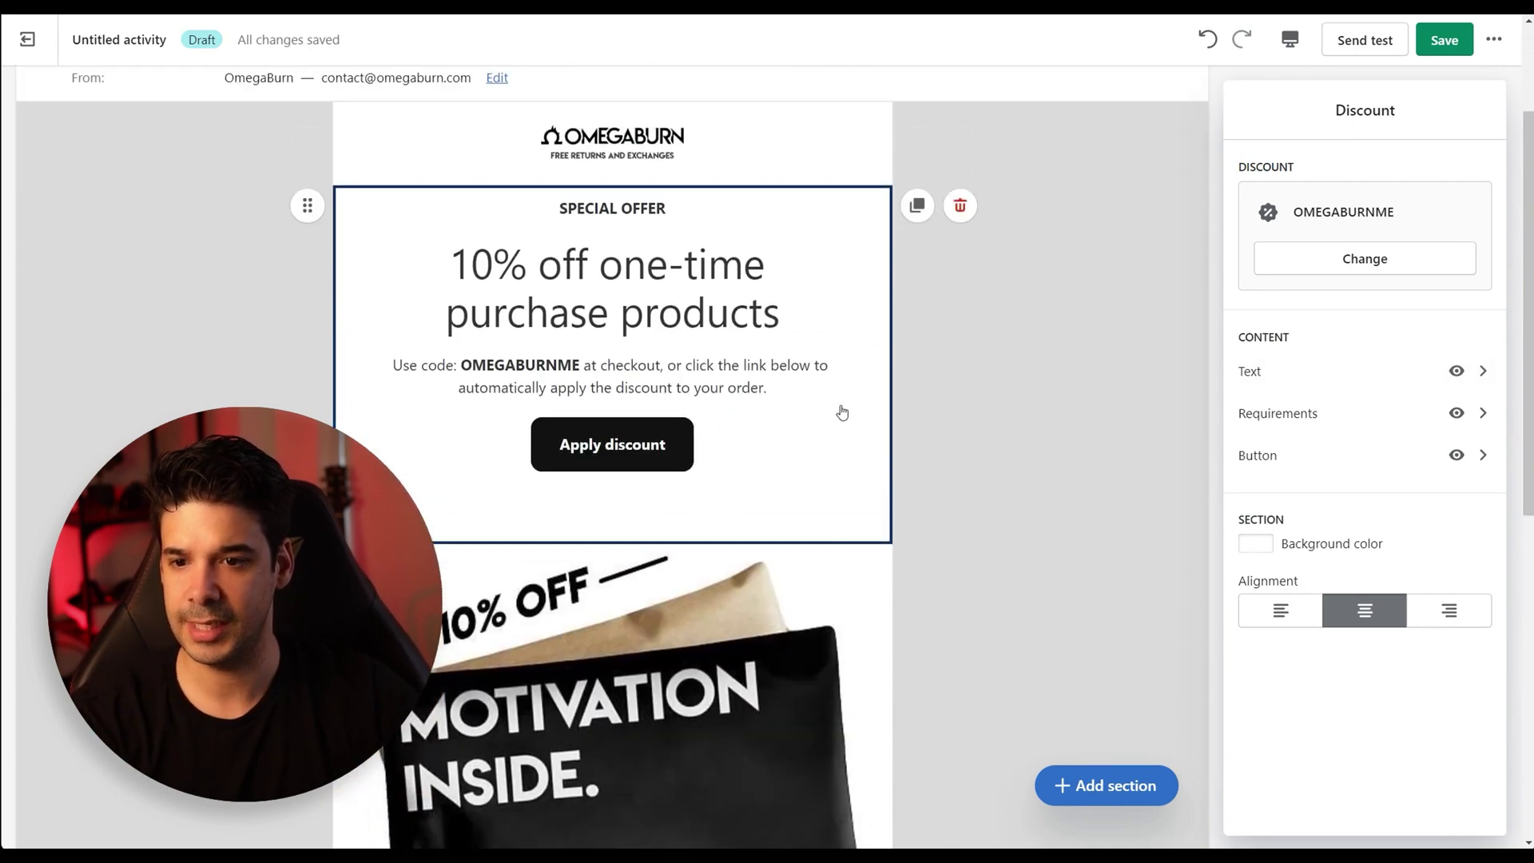
scroll(720, 319, "down", 6)
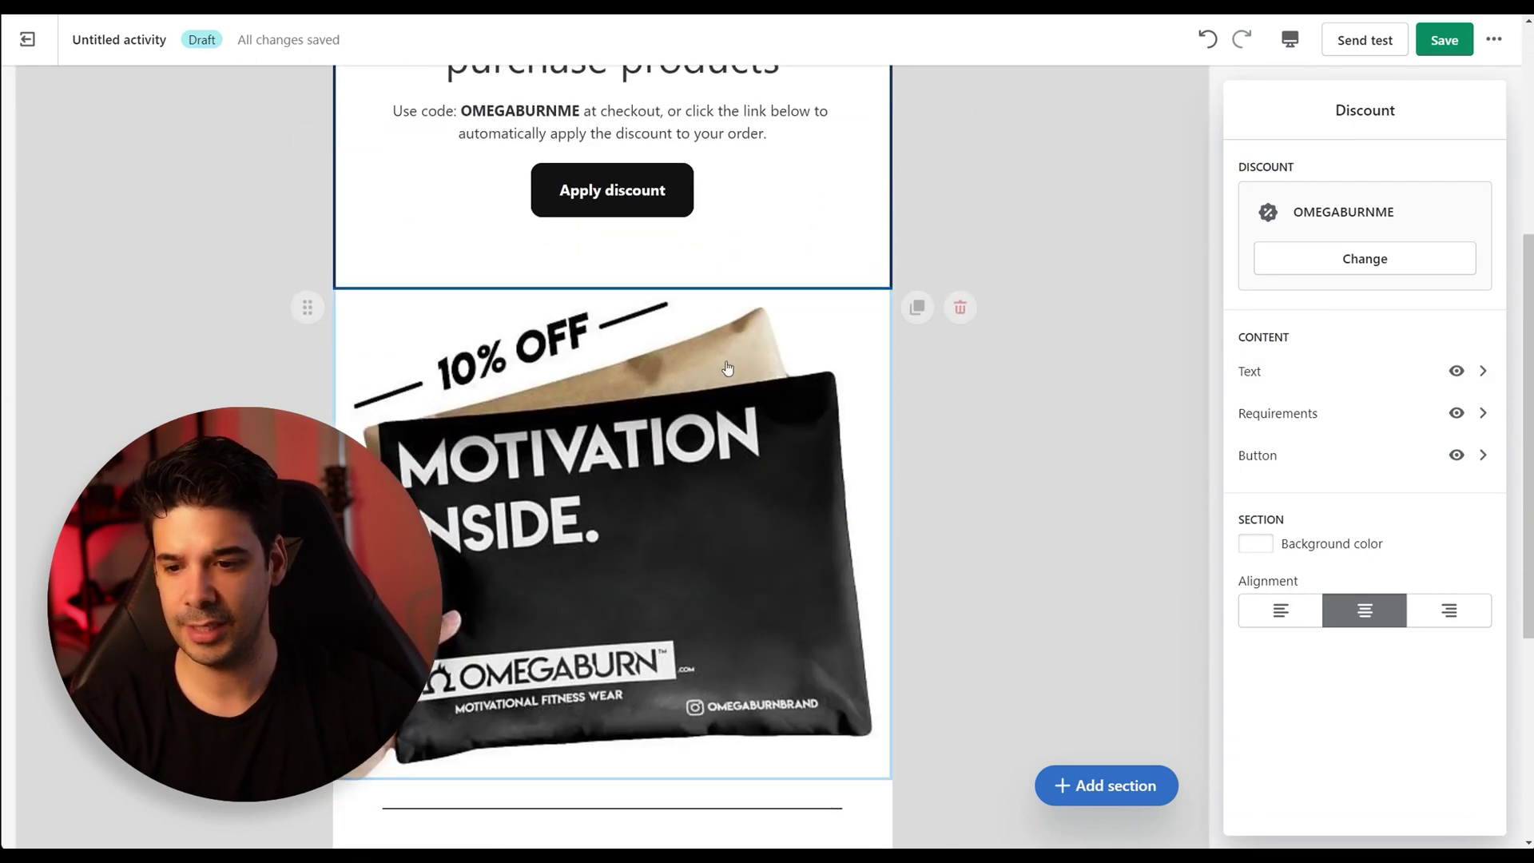
scroll(719, 447, "up", 5)
scroll(719, 509, "up", 3)
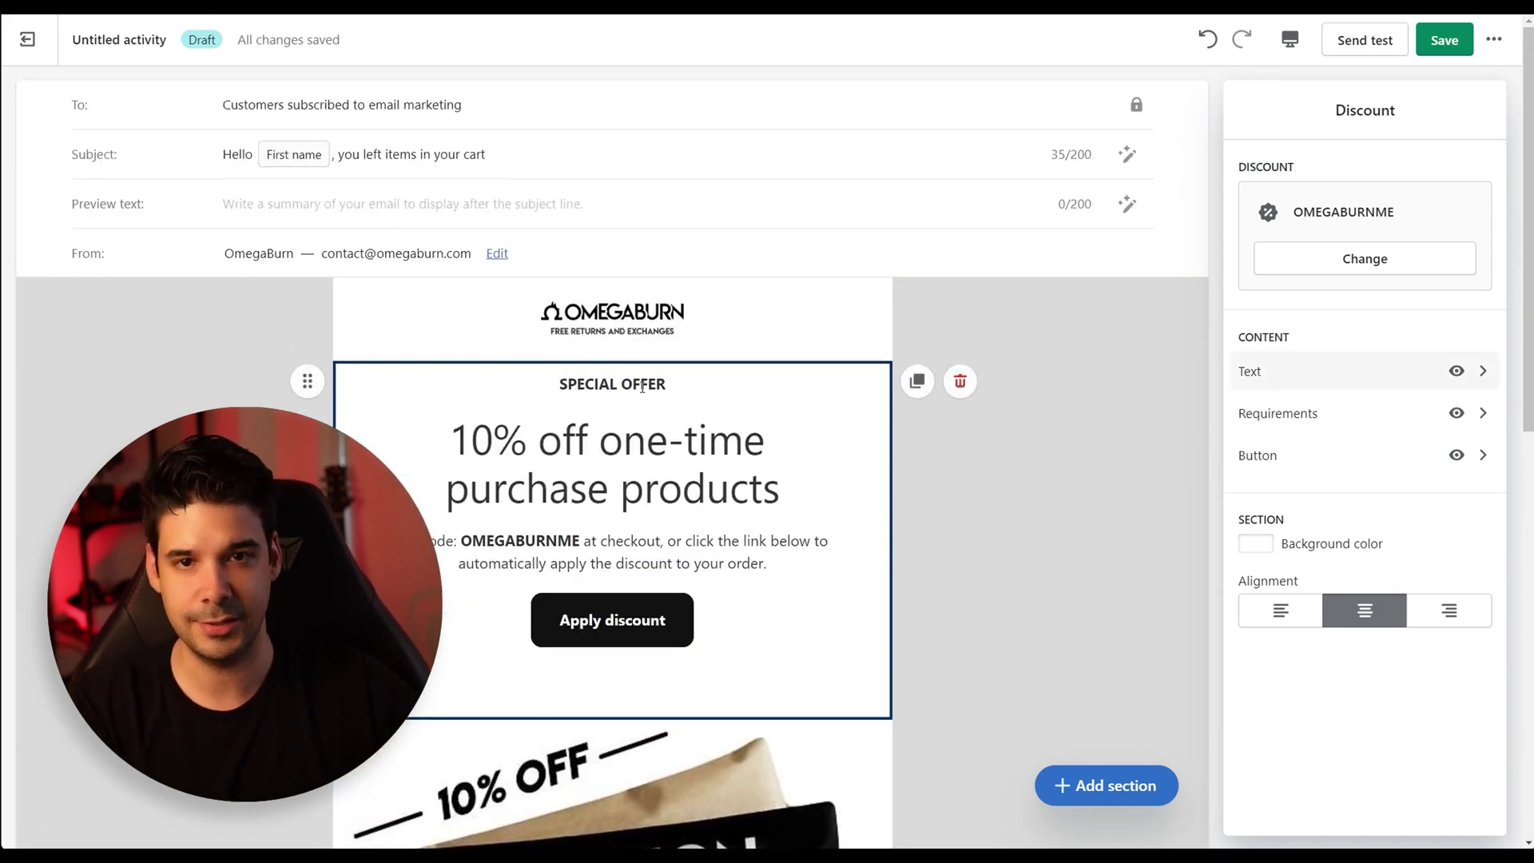
mouse_move(617, 363)
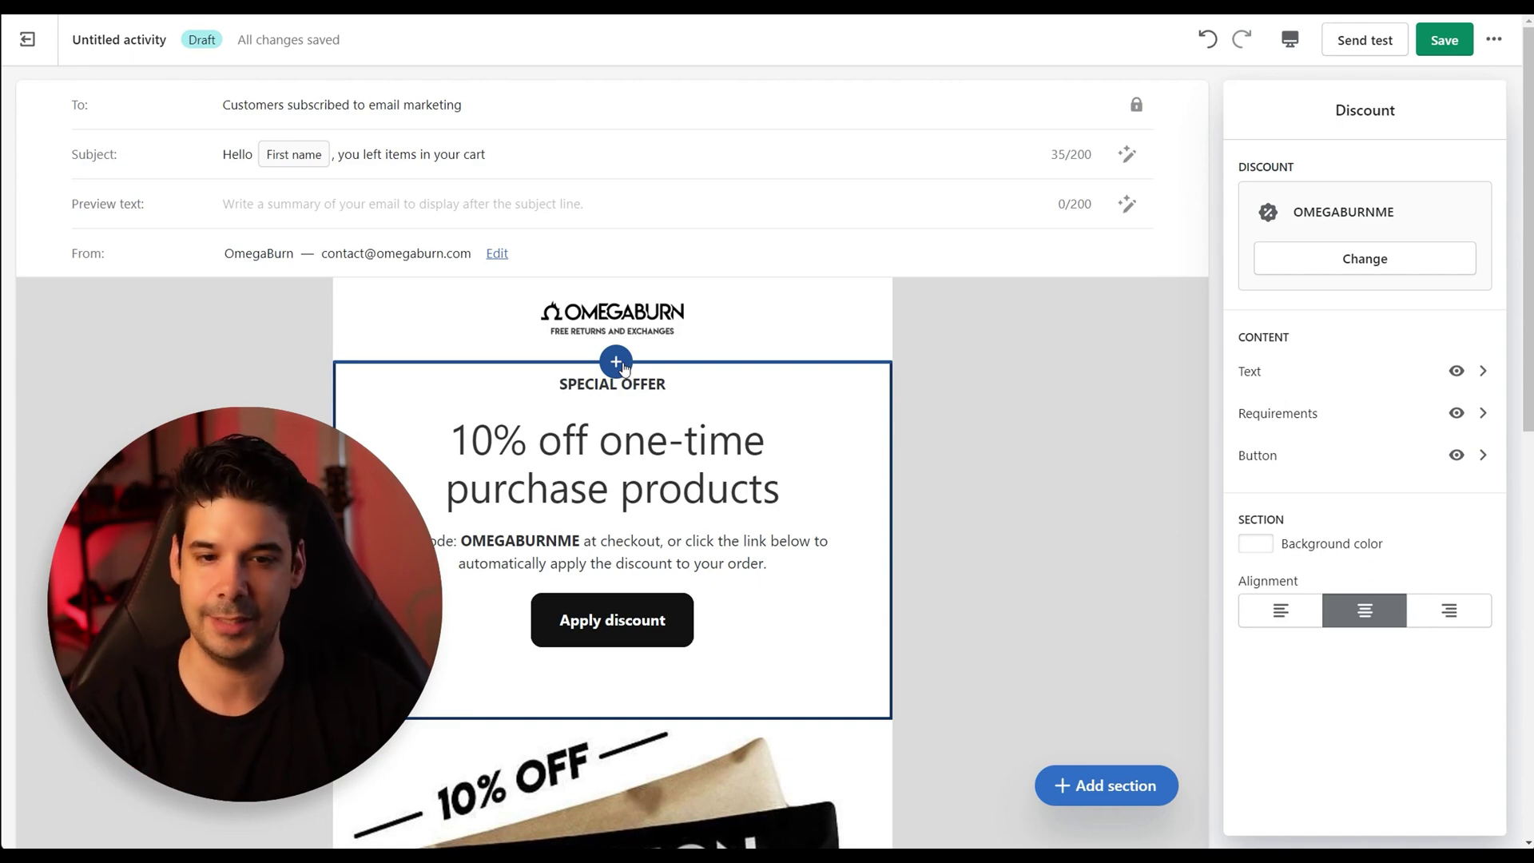
- Save the customized discount email and close the Send marketing email action's settings
left_click(1440, 33)
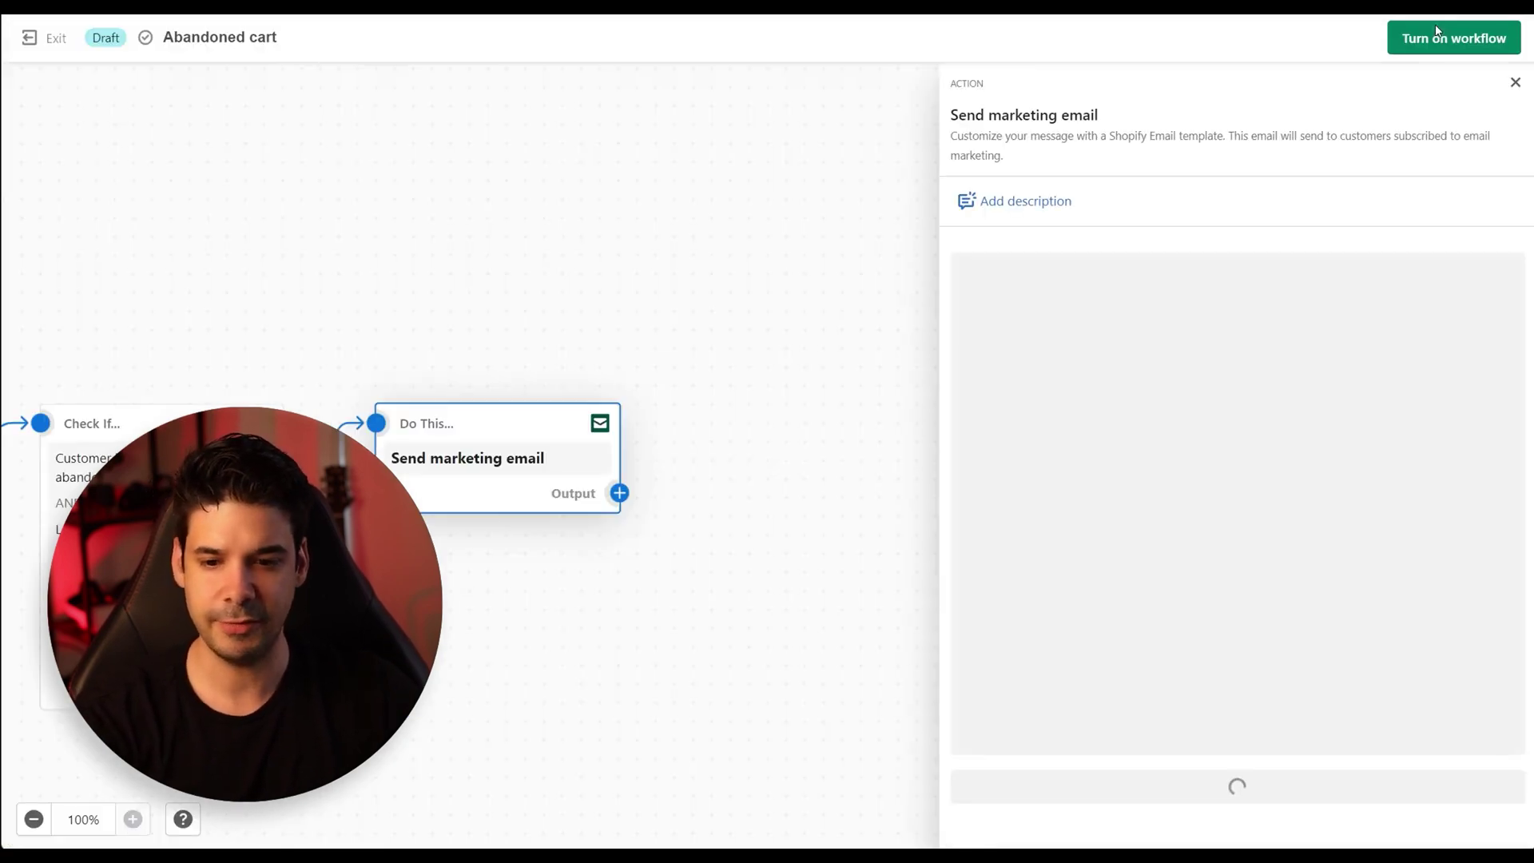
left_click(905, 471)
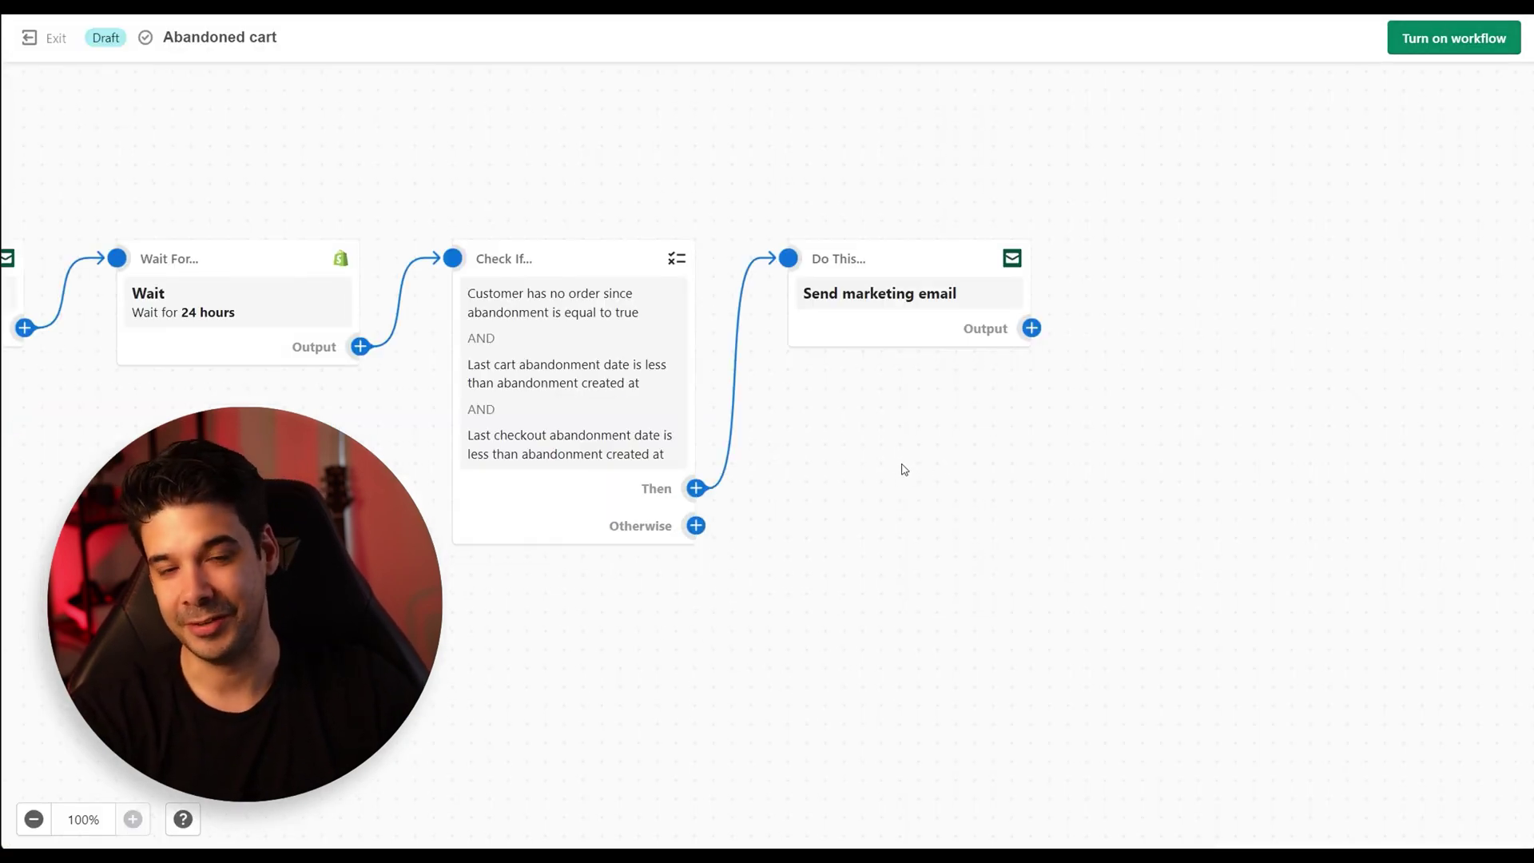
left_click_drag(911, 497, 772, 531)
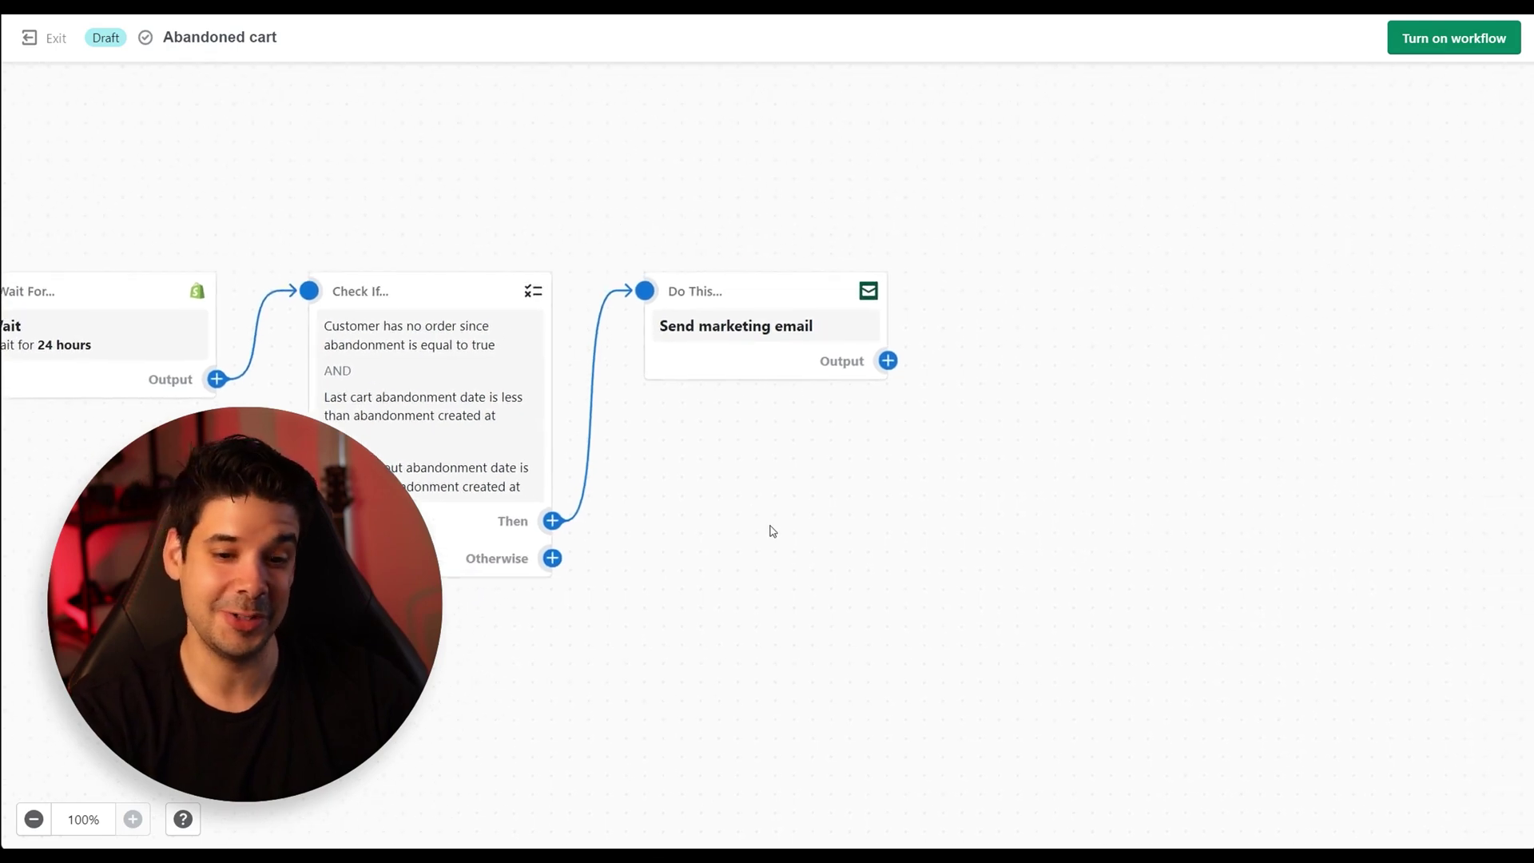
left_click(888, 360)
left_click(1029, 359)
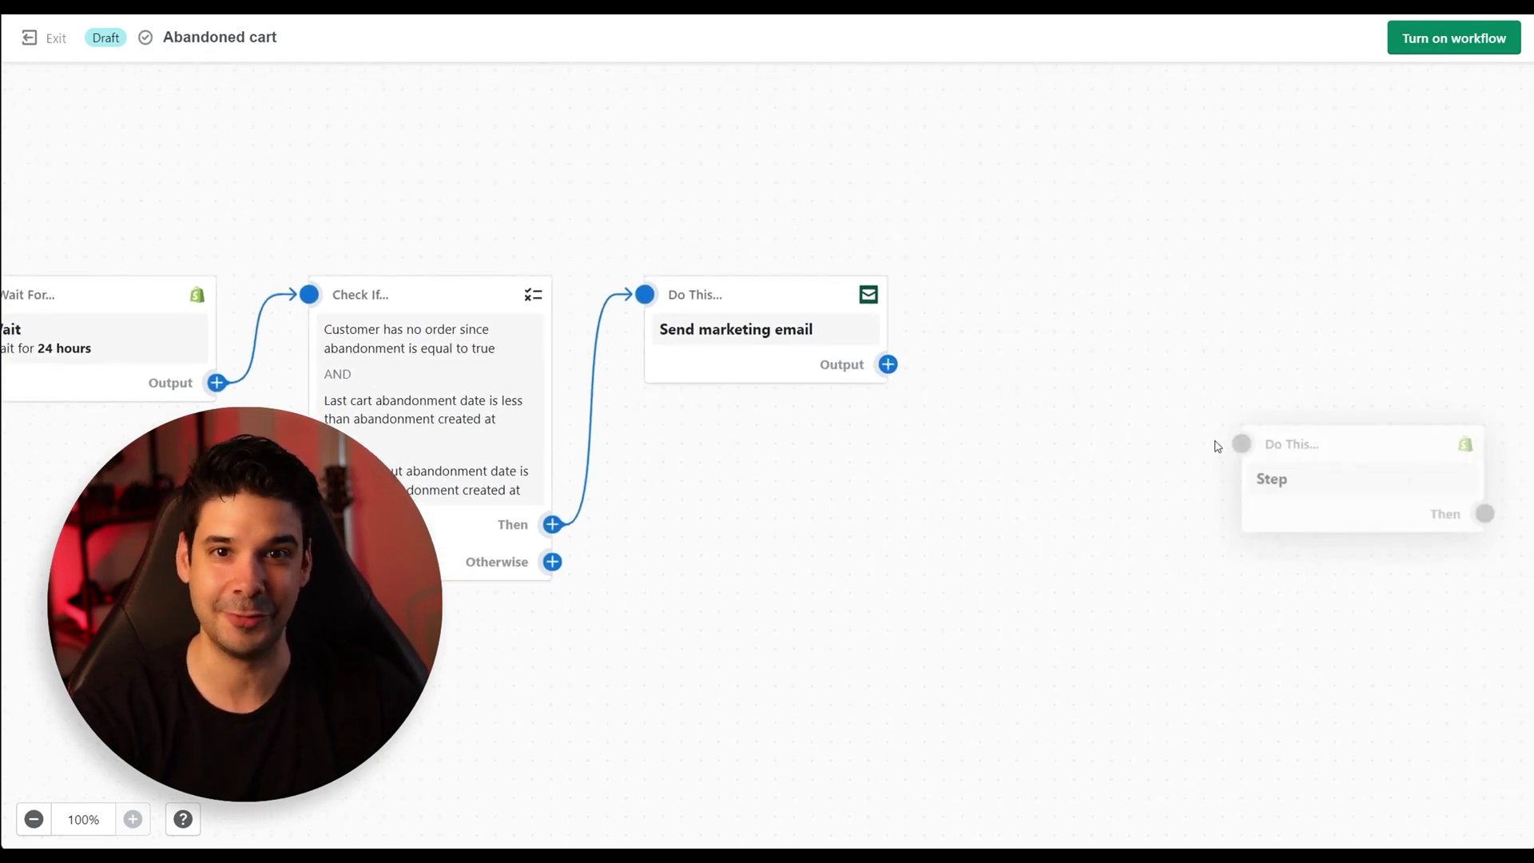
left_click(879, 483)
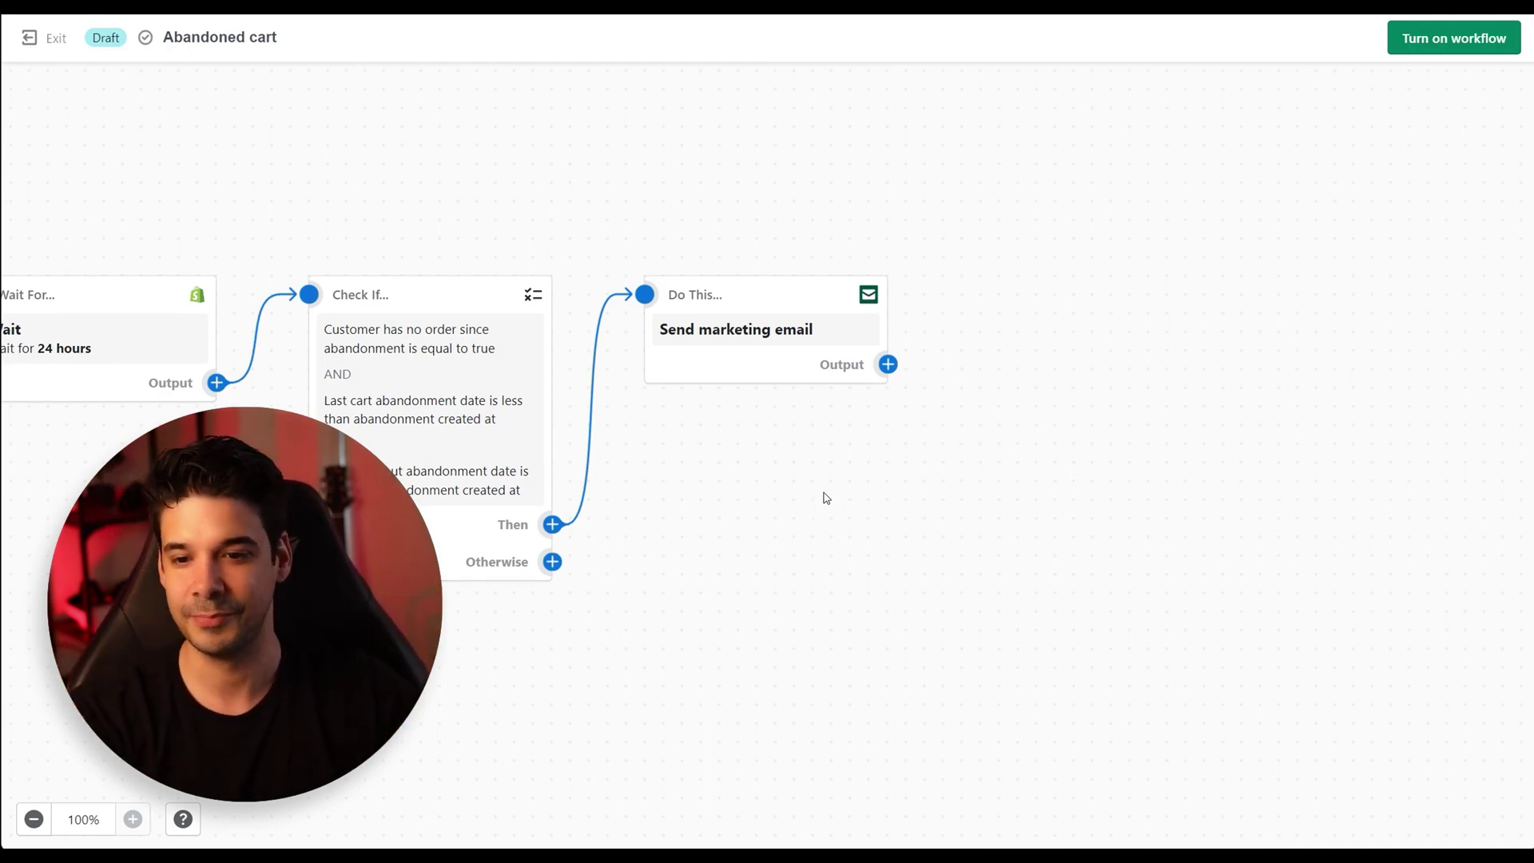
left_click_drag(826, 498, 1303, 469)
mouse_move(836, 502)
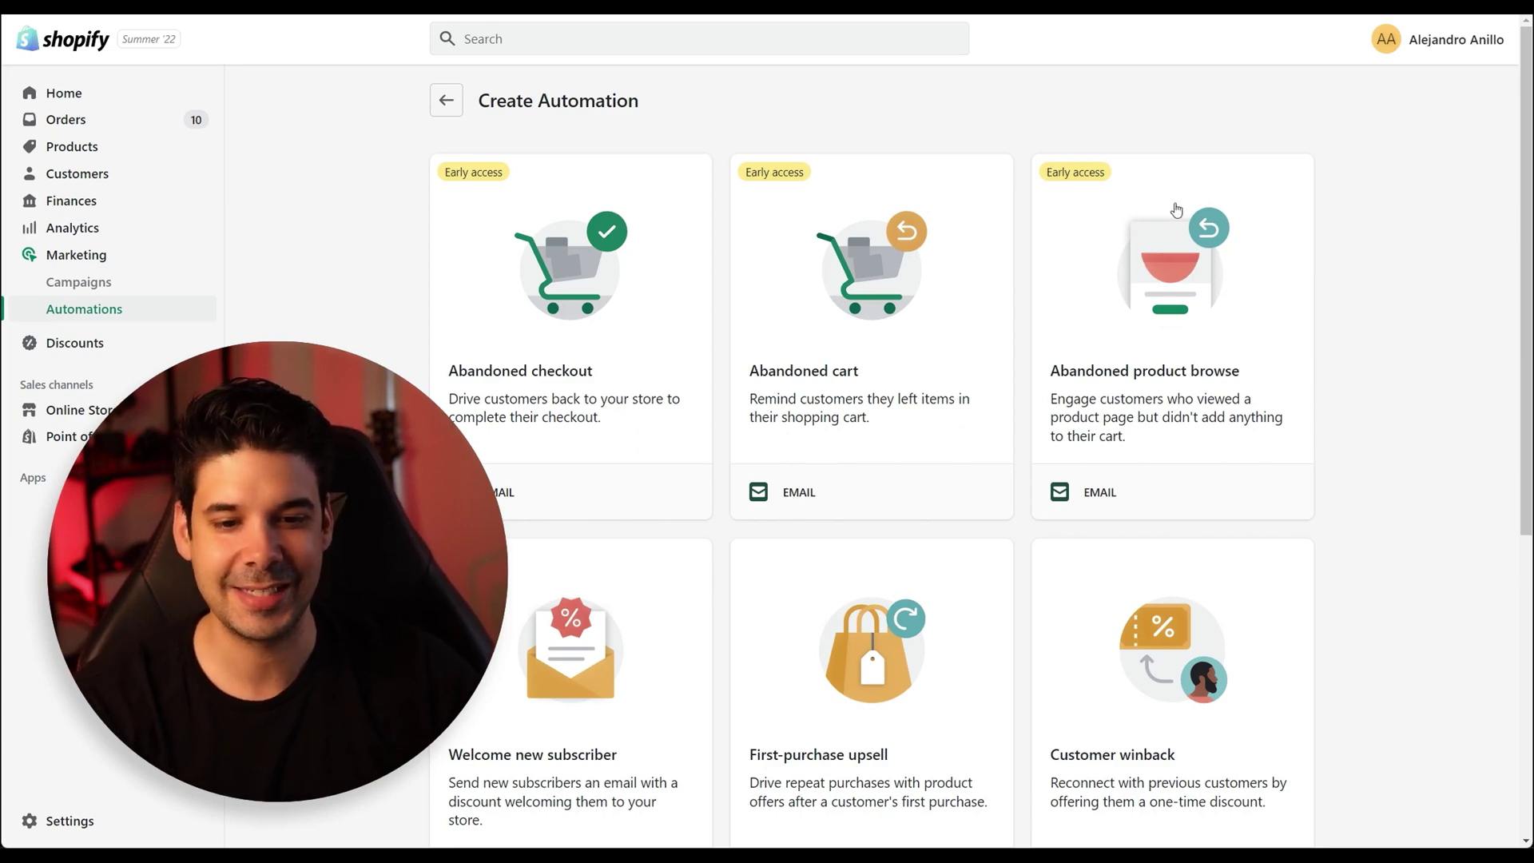
- Create a new automation from the Abandoned product browse template
left_click(1155, 326)
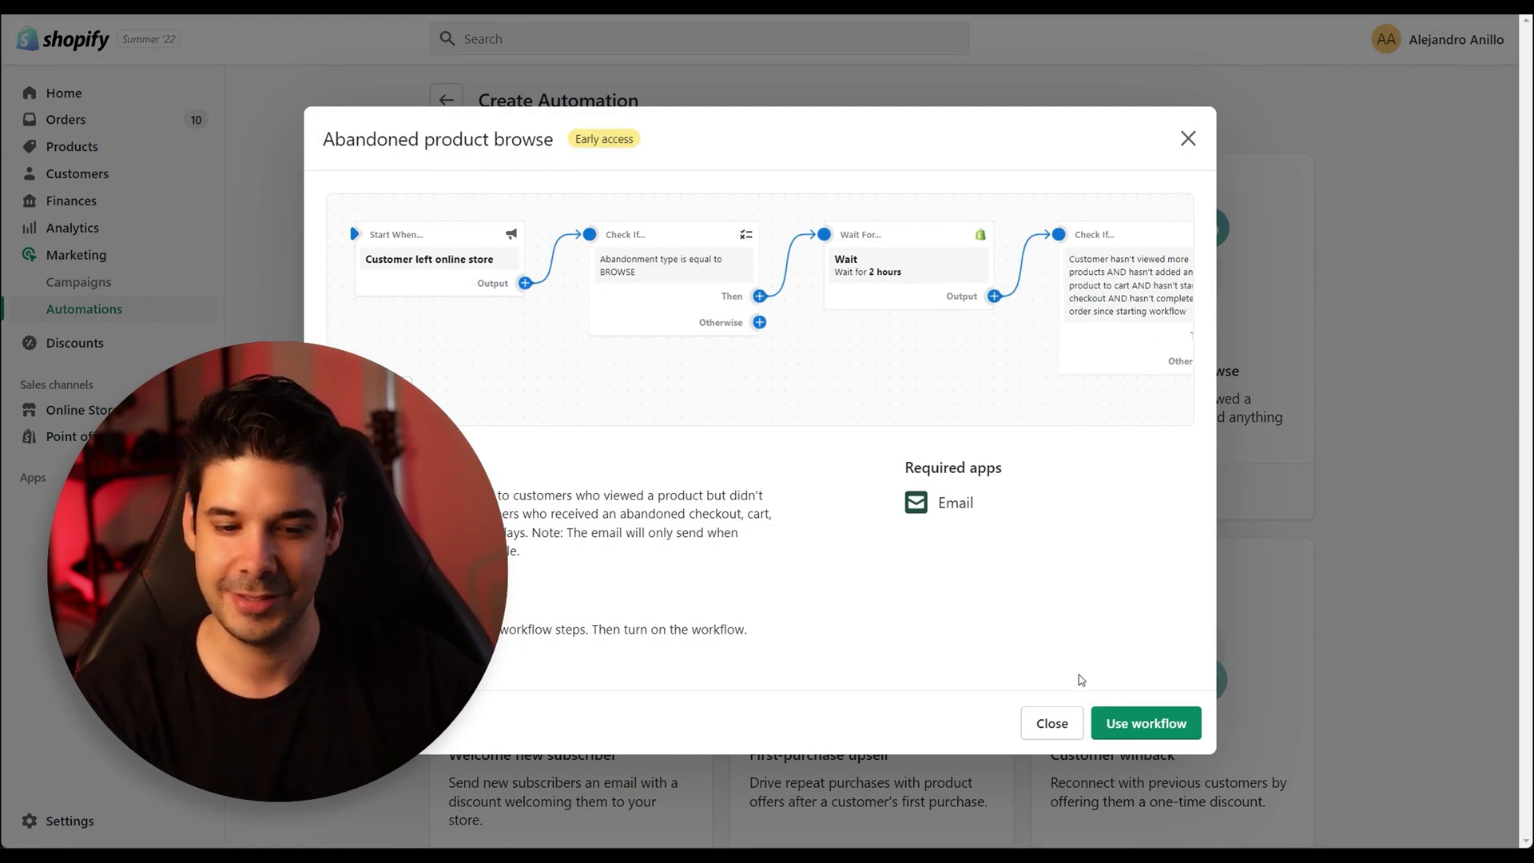
left_click(1144, 724)
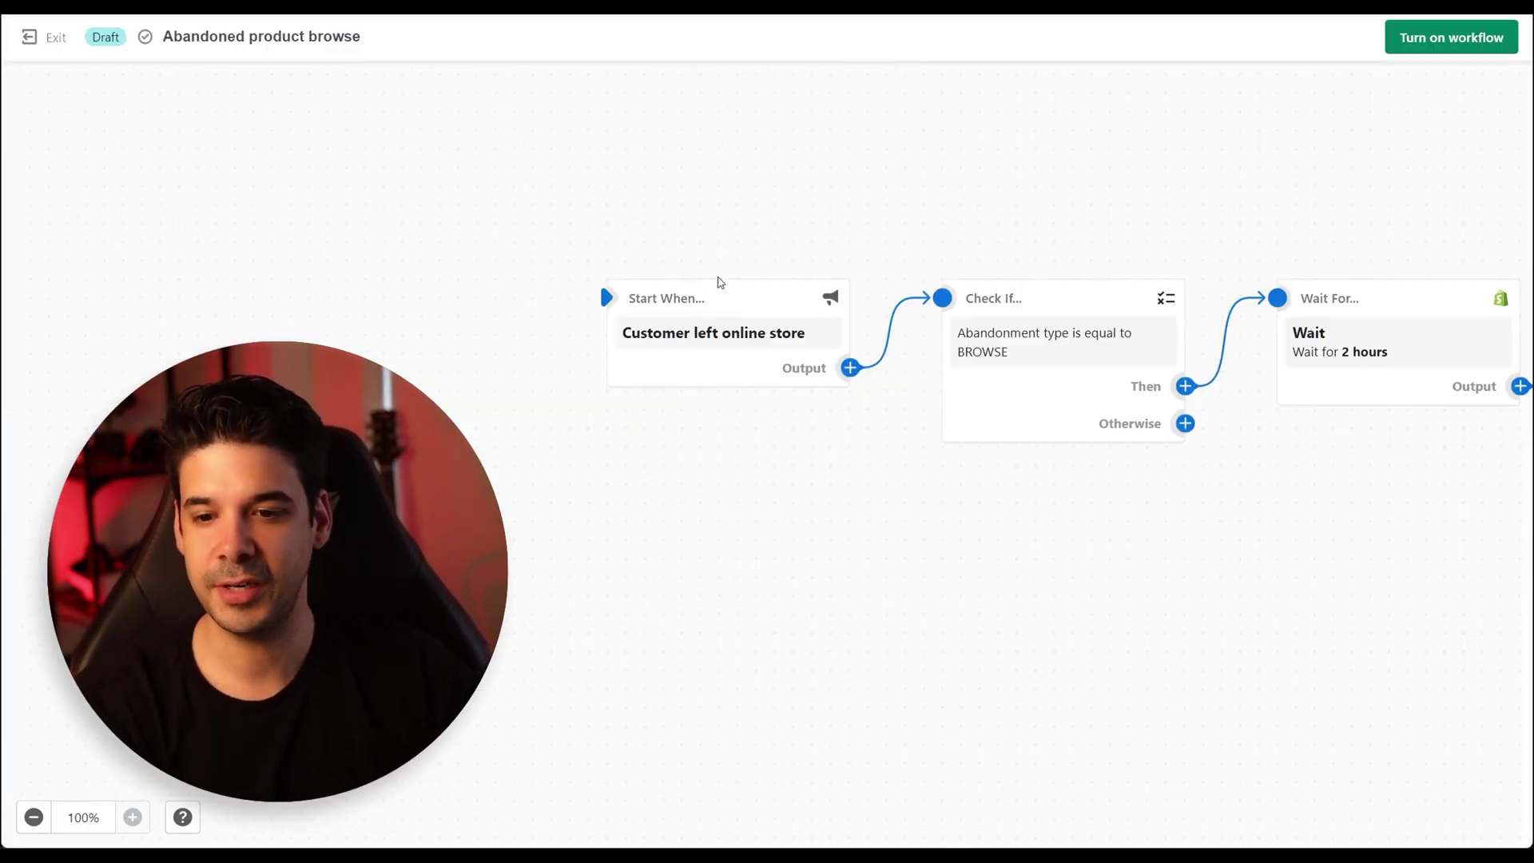
- Examine the description of the "Customer left online store" trigger and the criteria of the Abandonment type condition
left_click(720, 342)
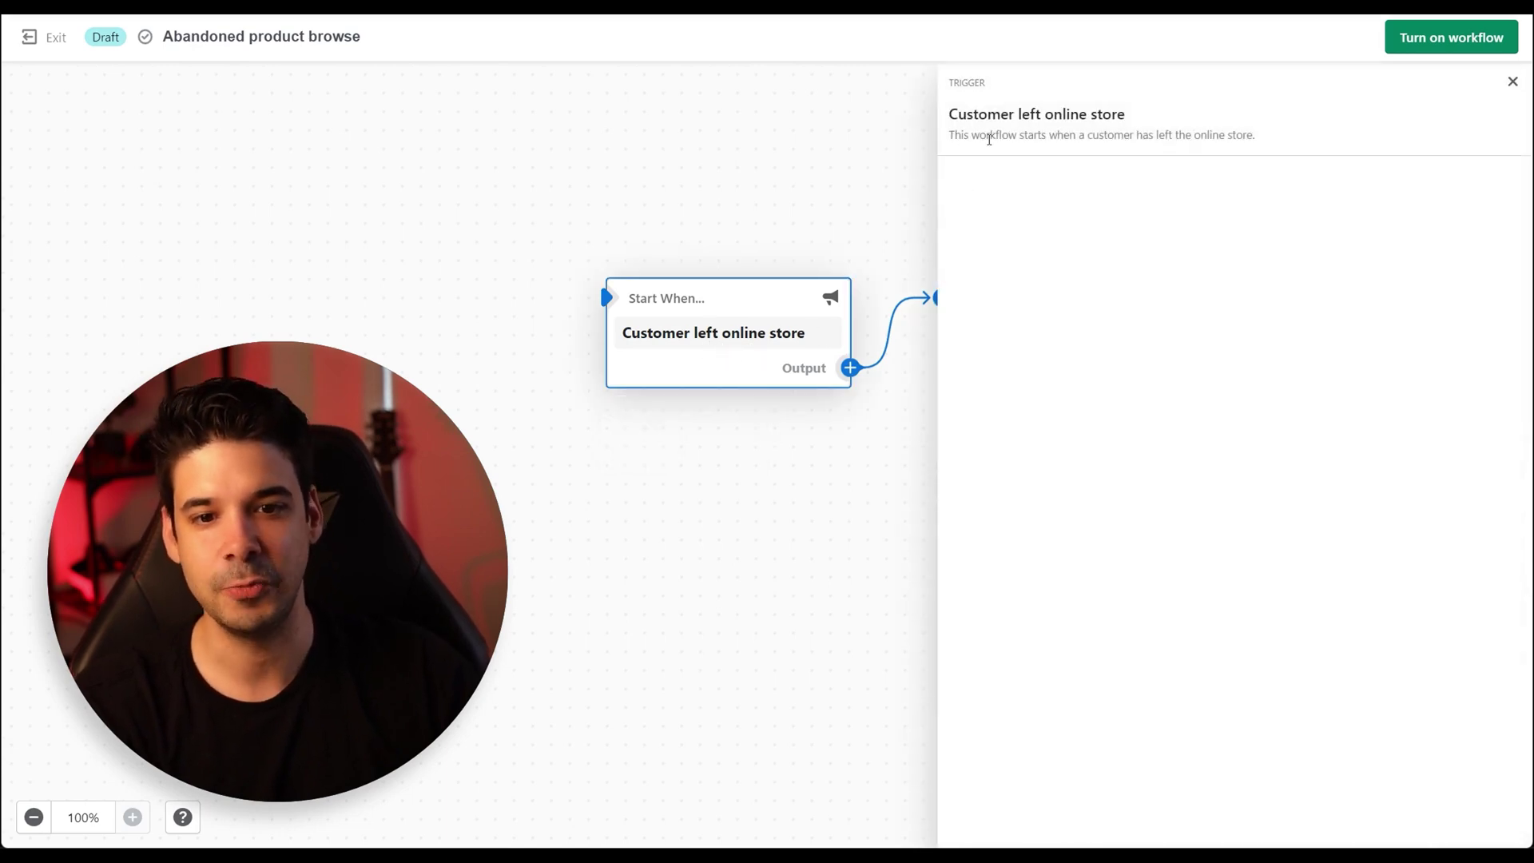
left_click_drag(1020, 136, 1203, 132)
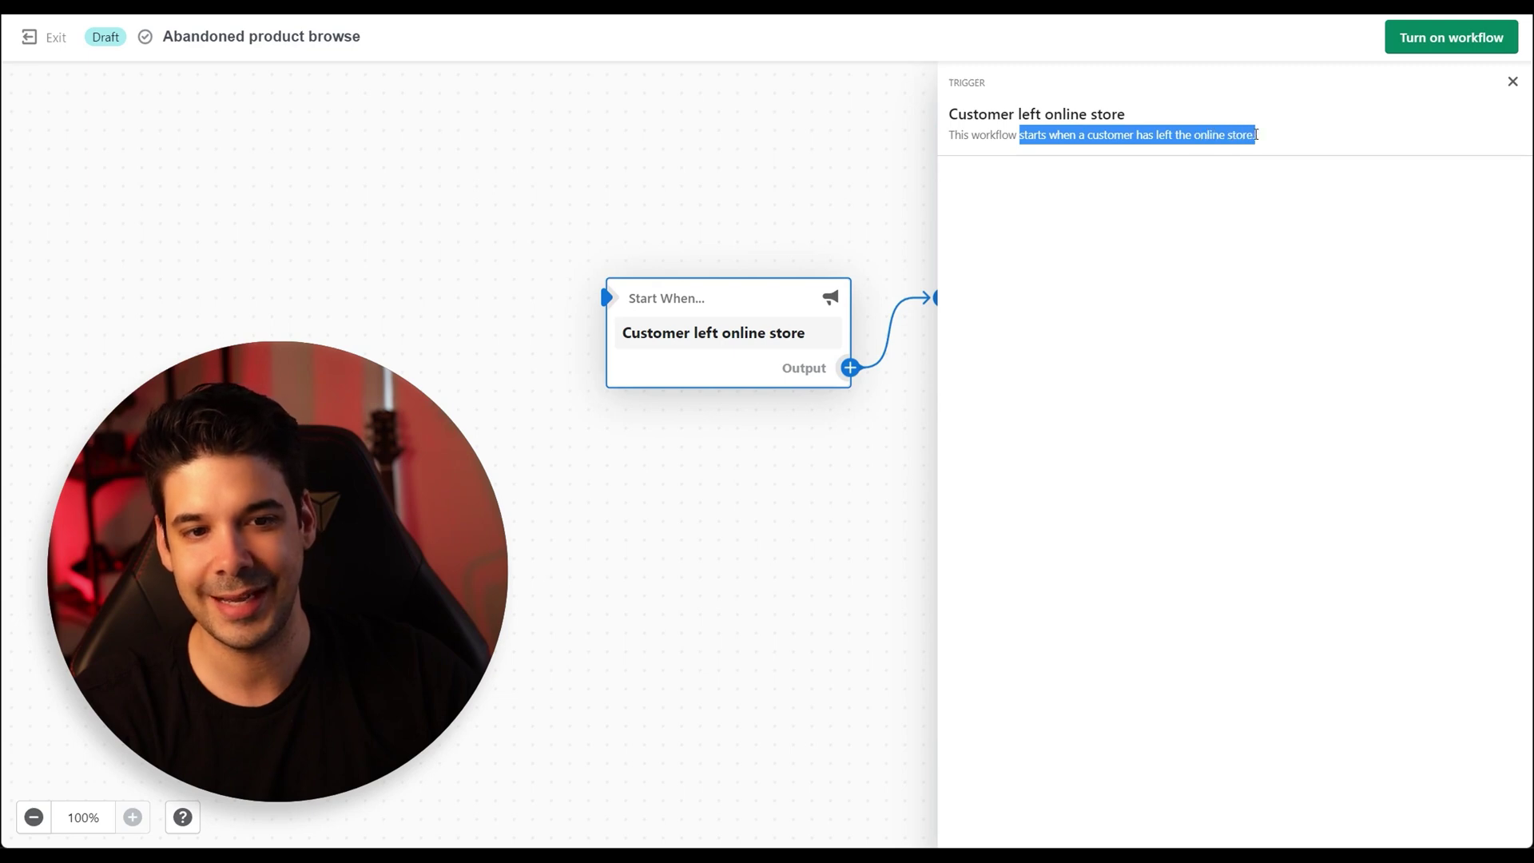
left_click(824, 172)
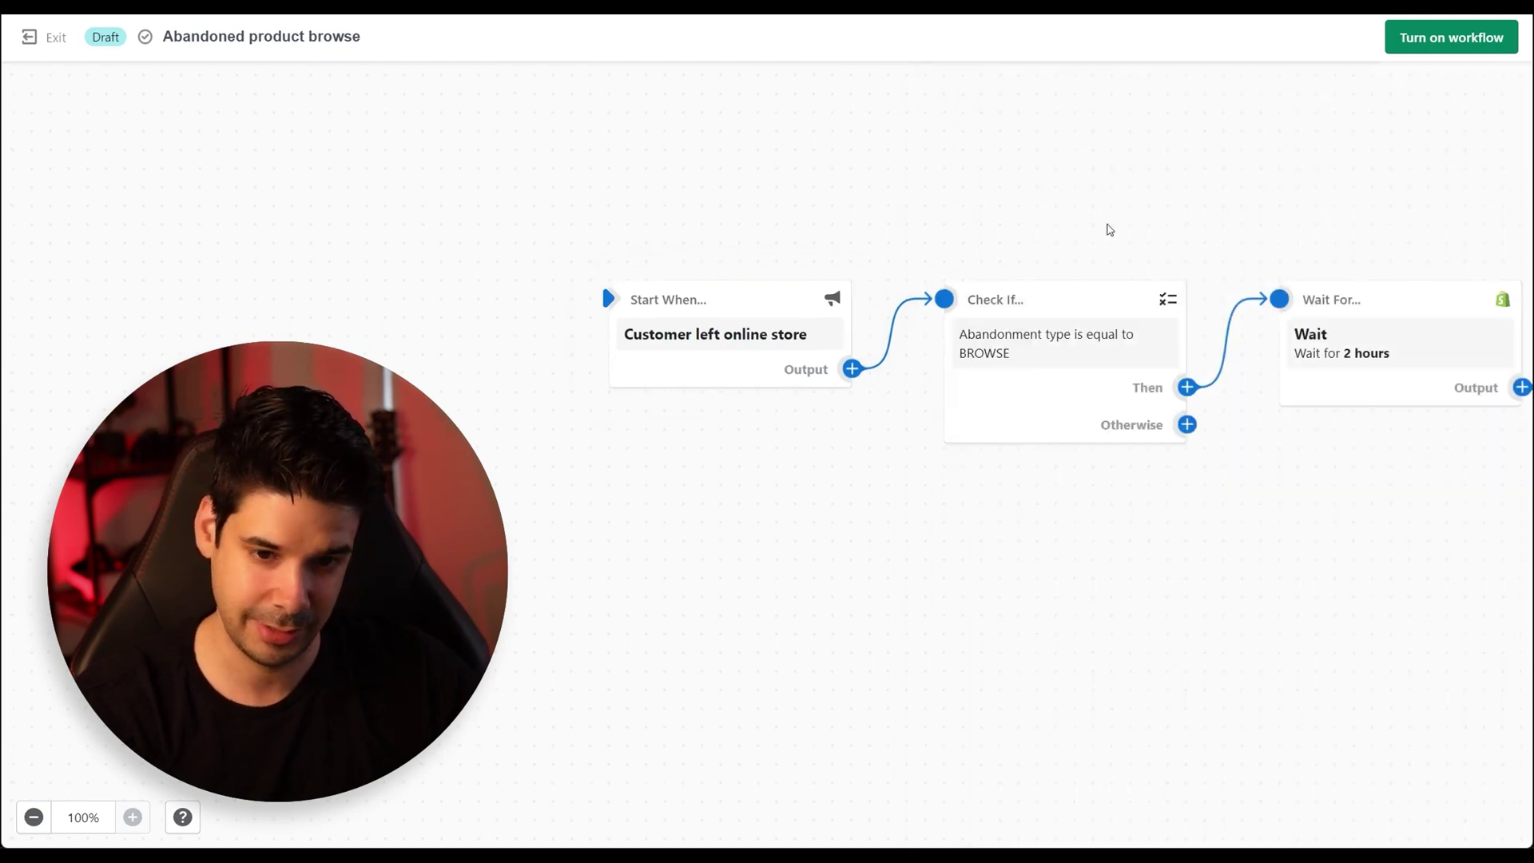
scroll(1109, 229, "right", 5)
mouse_move(679, 379)
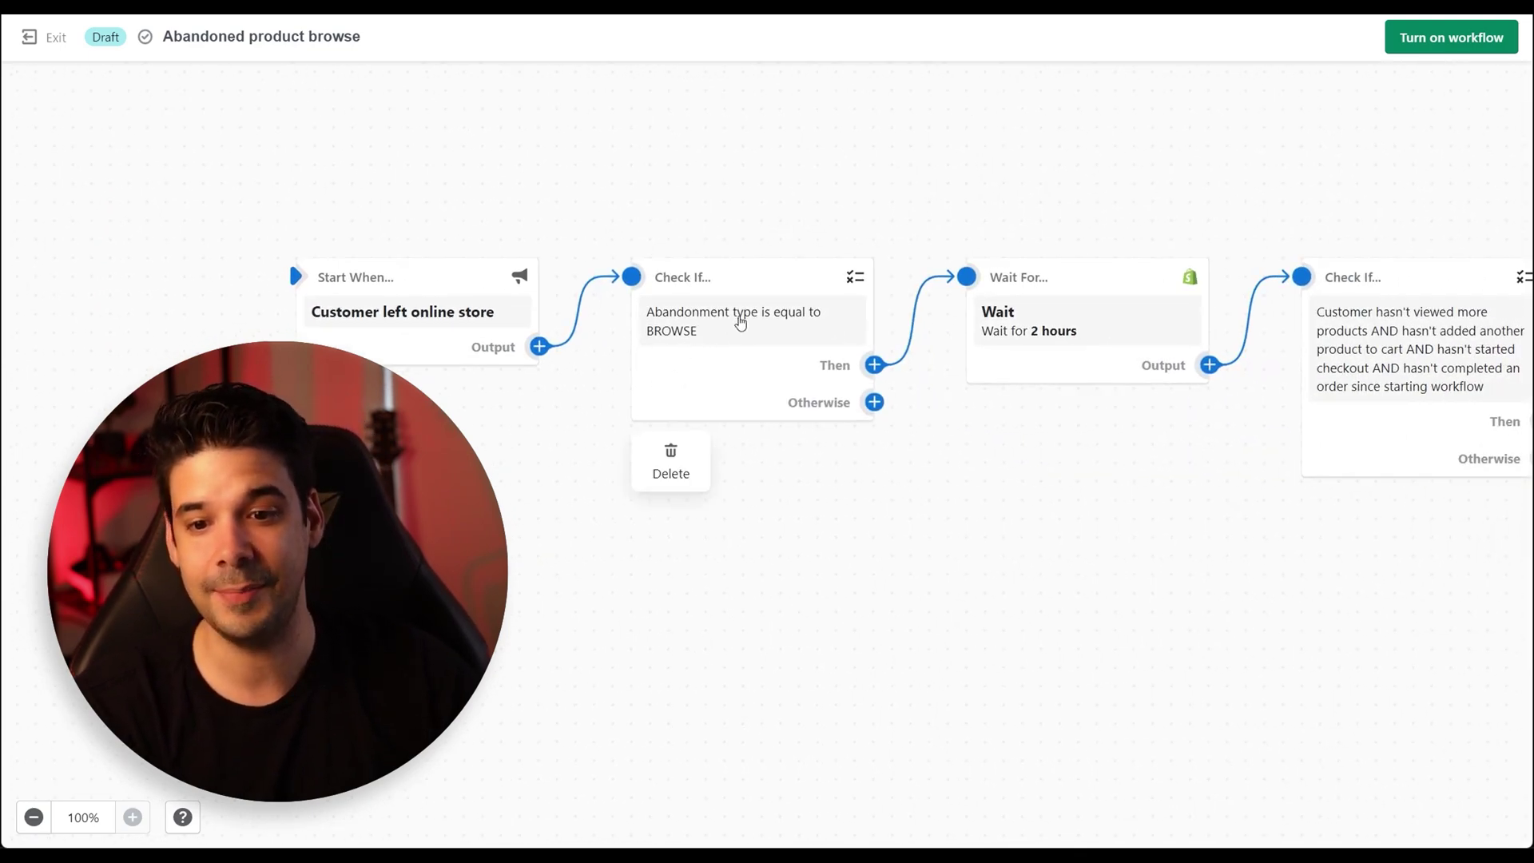
left_click(807, 339)
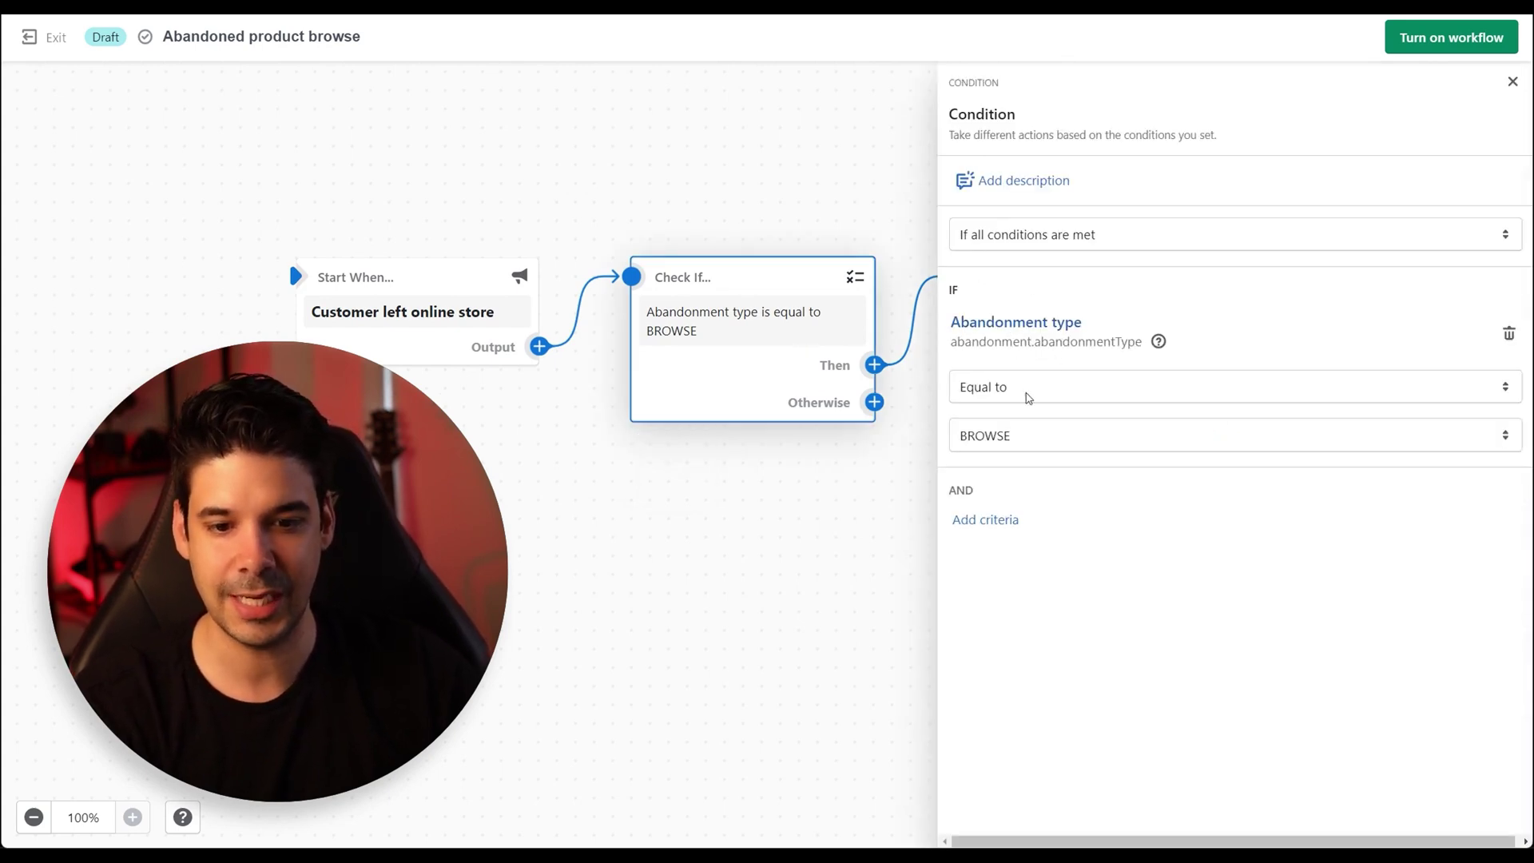
left_click(882, 213)
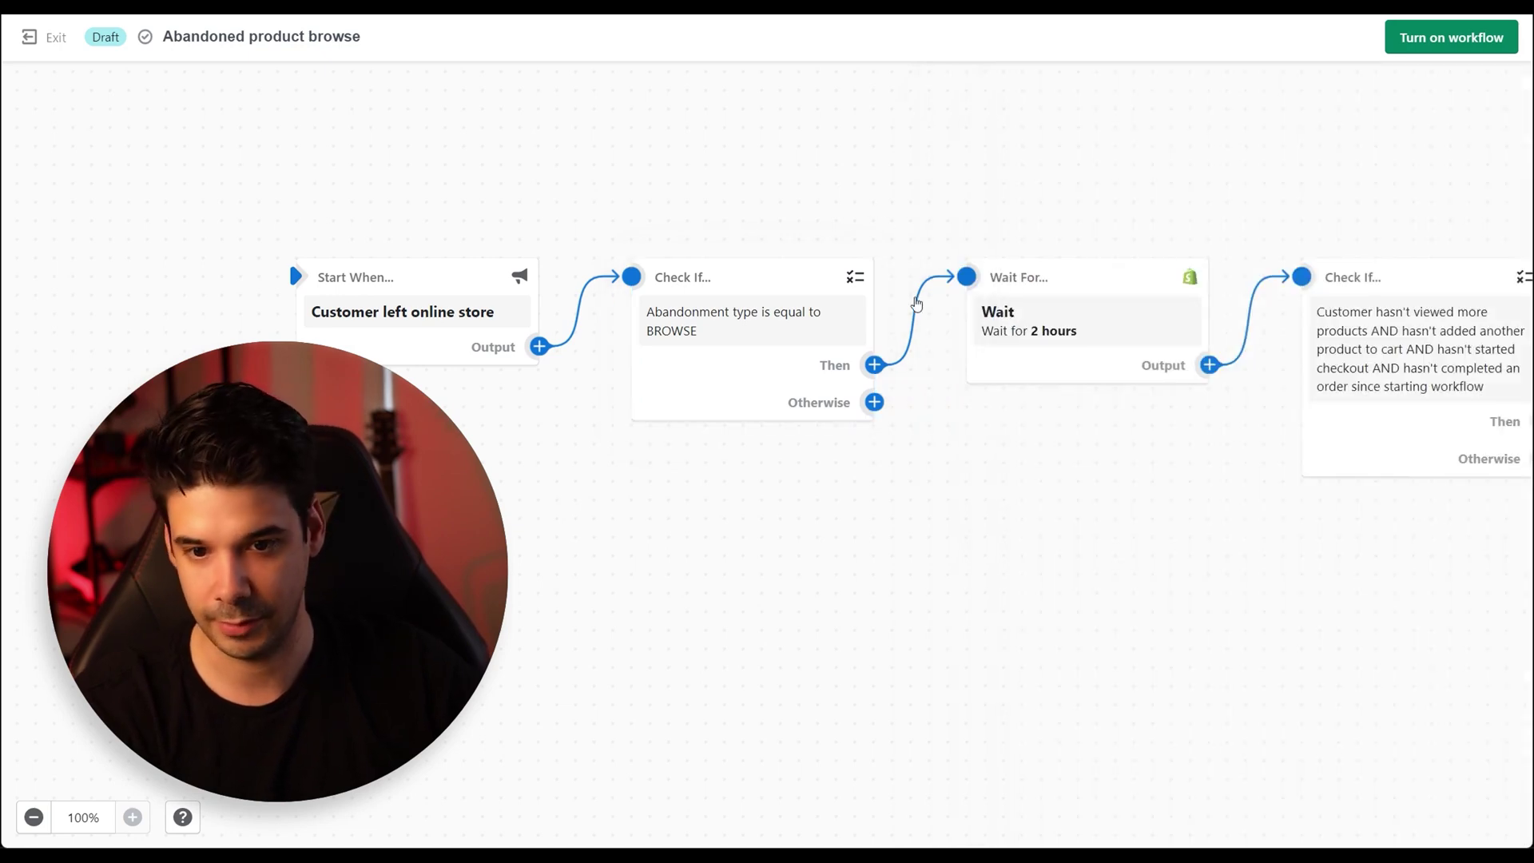
- Set the workflow's Wait step to 1 hour and close its settings
mouse_move(859, 315)
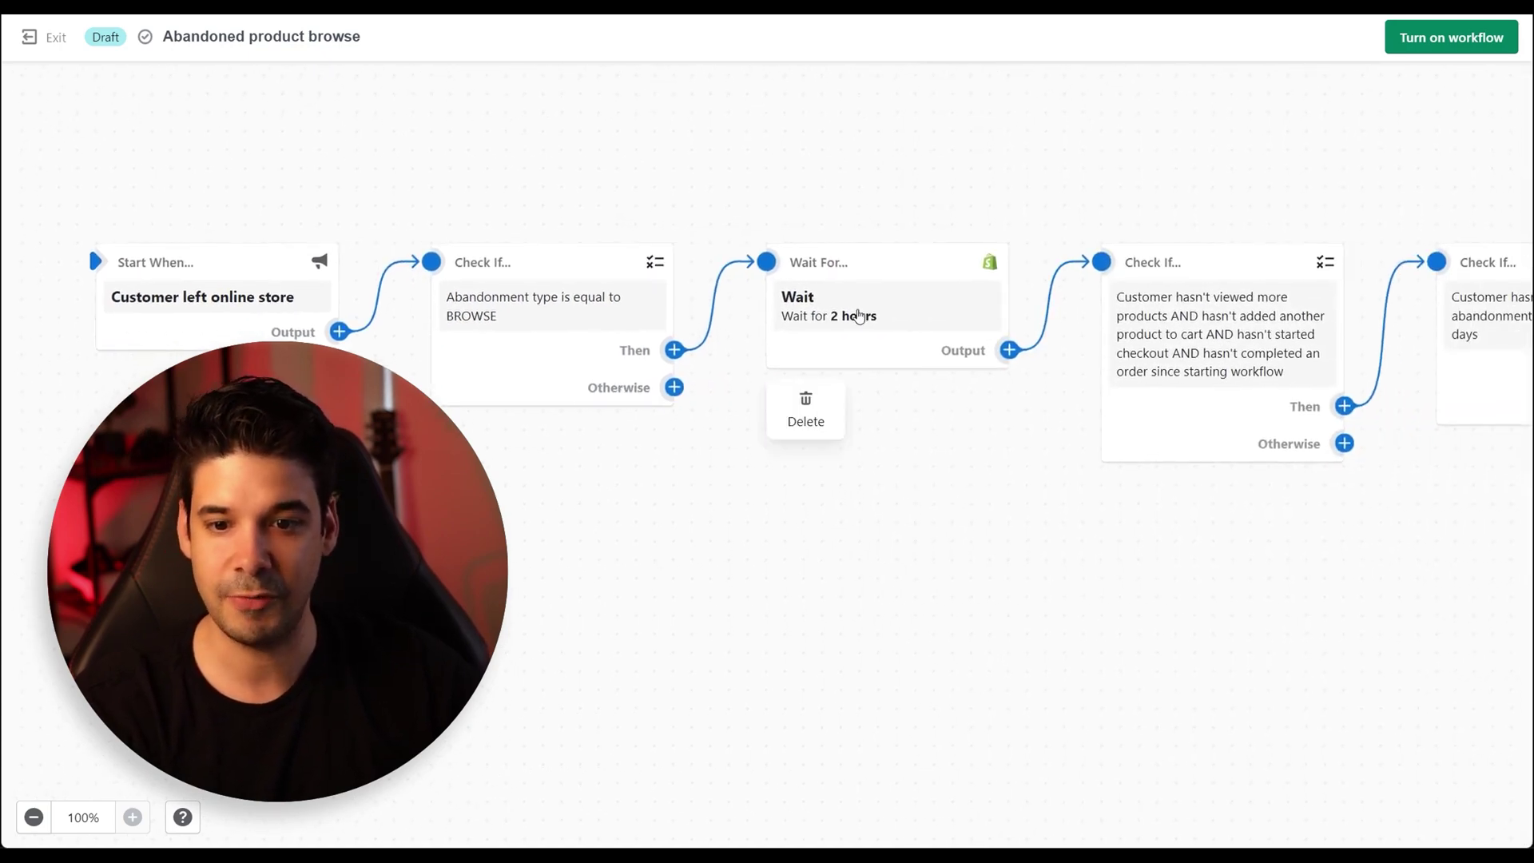
left_click(920, 312)
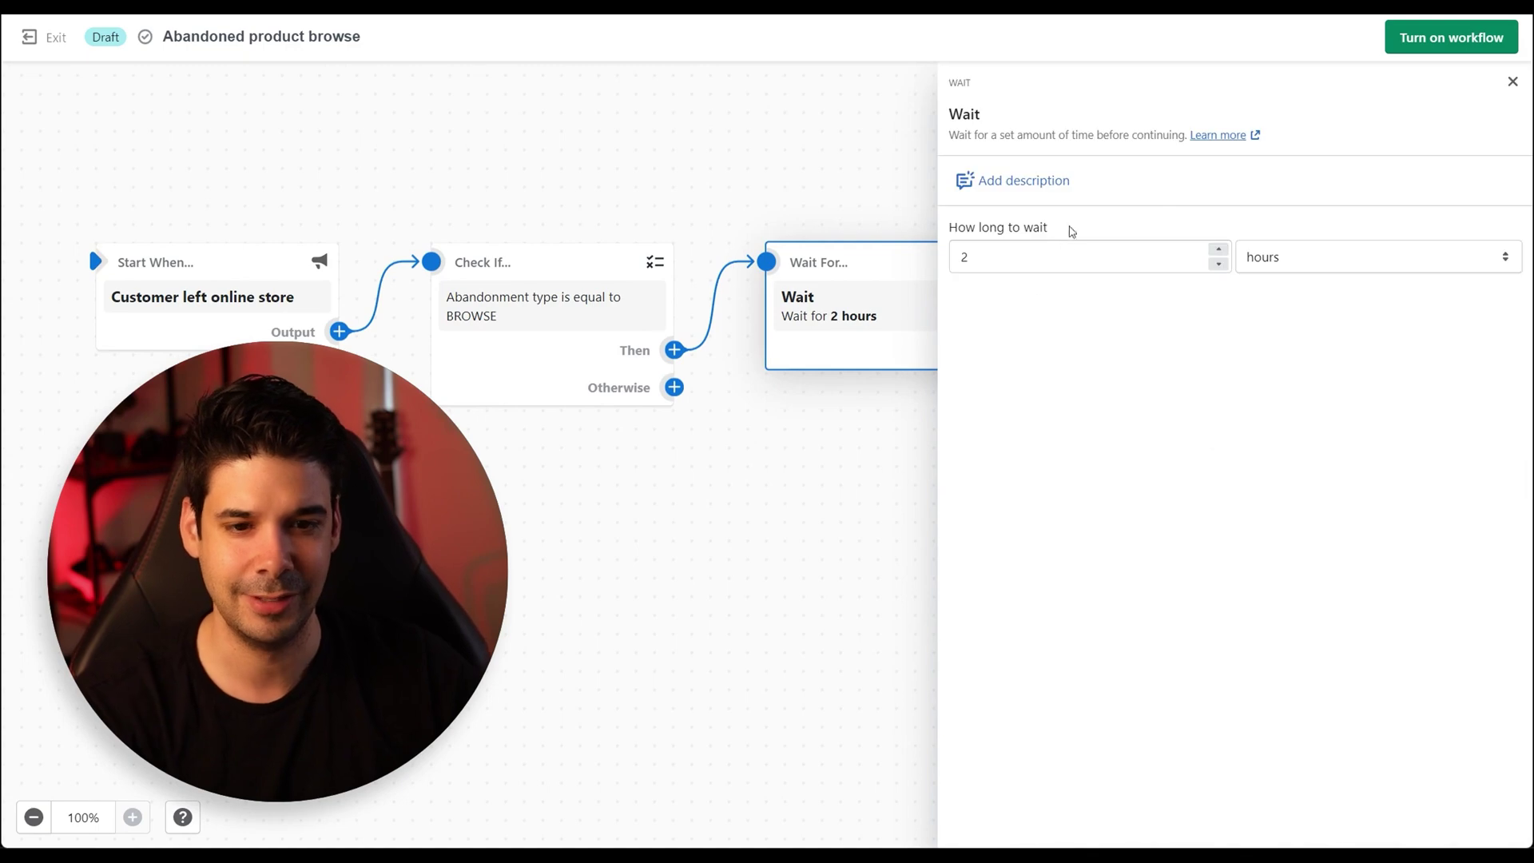
left_click(995, 260)
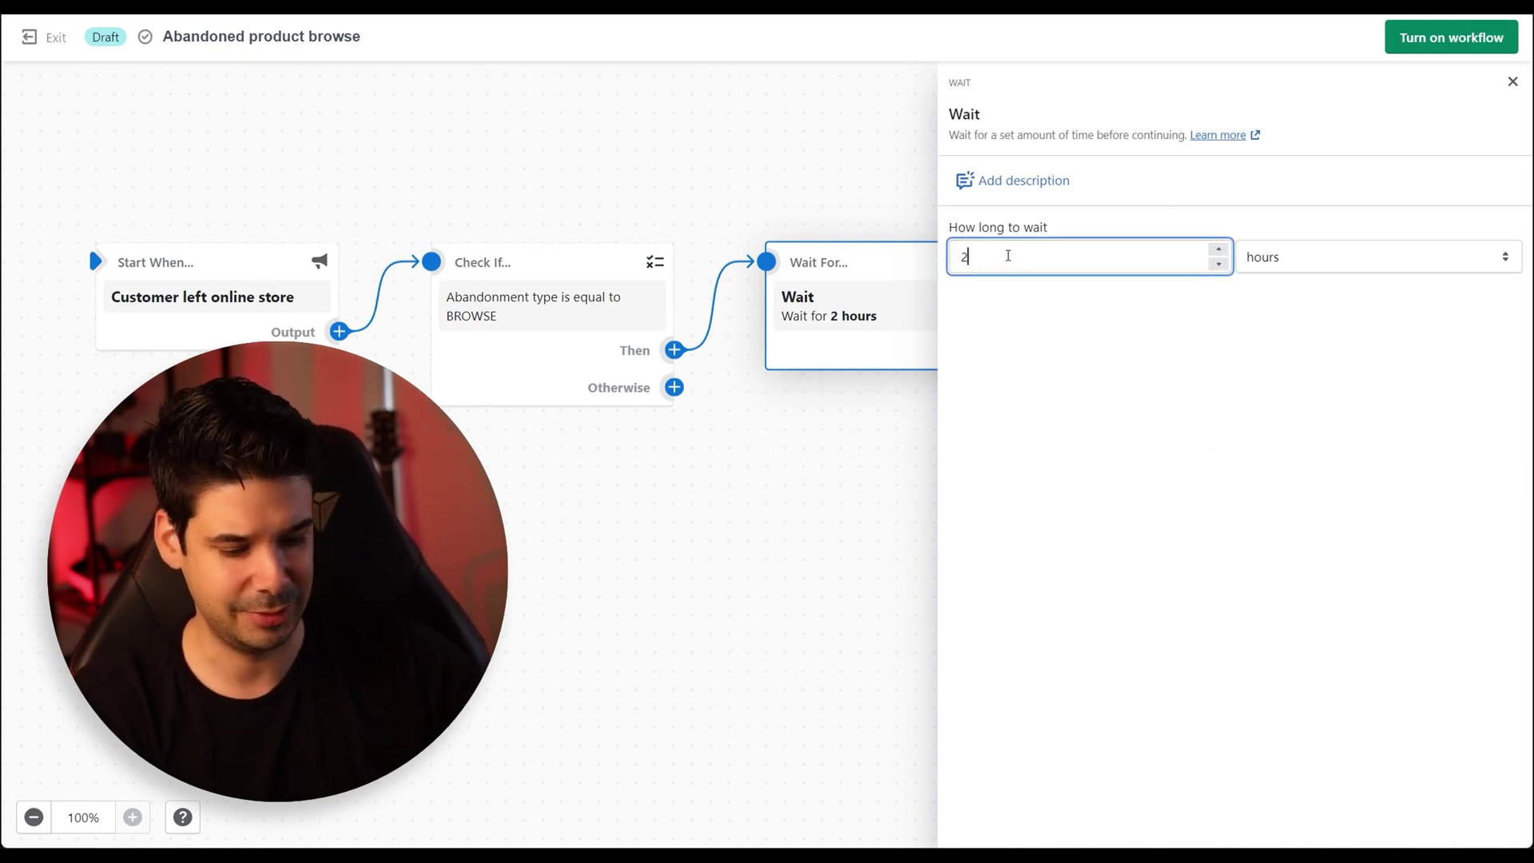
type("1")
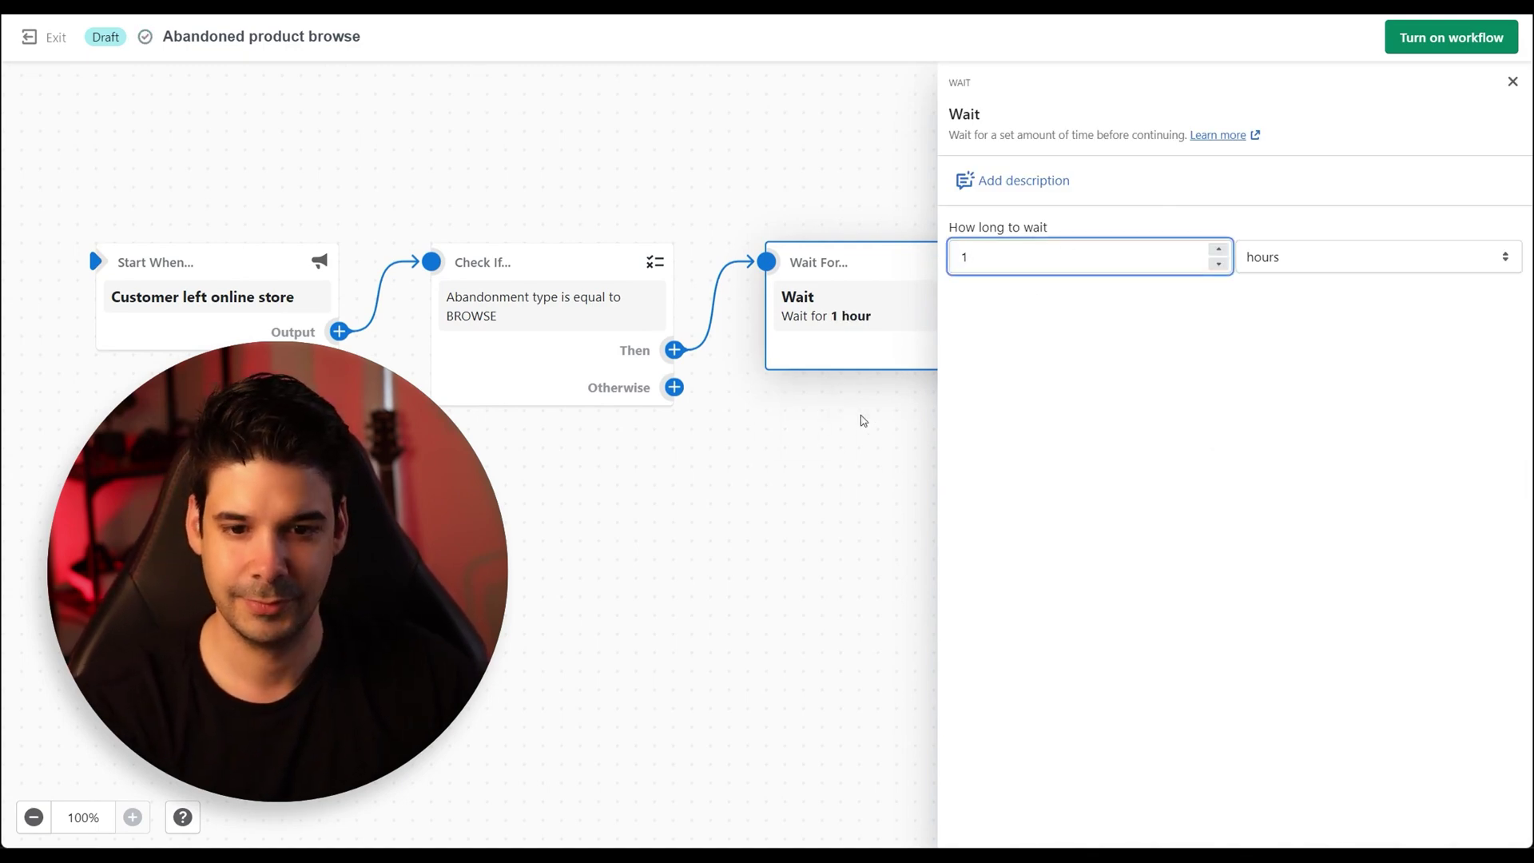
left_click(881, 475)
- Examine the criteria of the condition checking that the customer hasn't viewed more products, added to cart, started checkout or ordered
scroll(1039, 463, "right", 5)
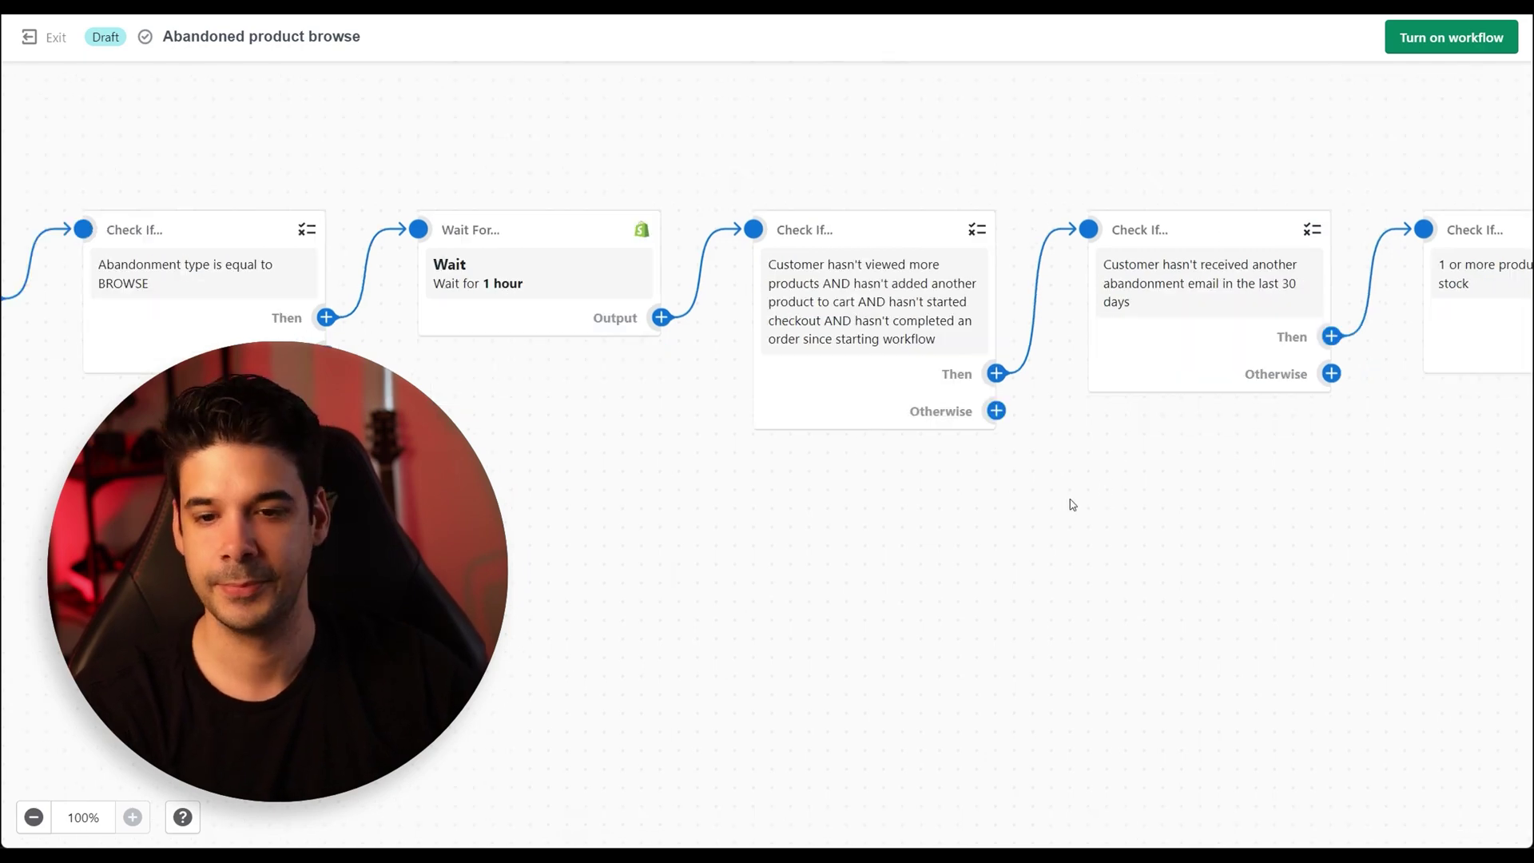
scroll(1038, 487, "left", 3)
left_click(719, 311)
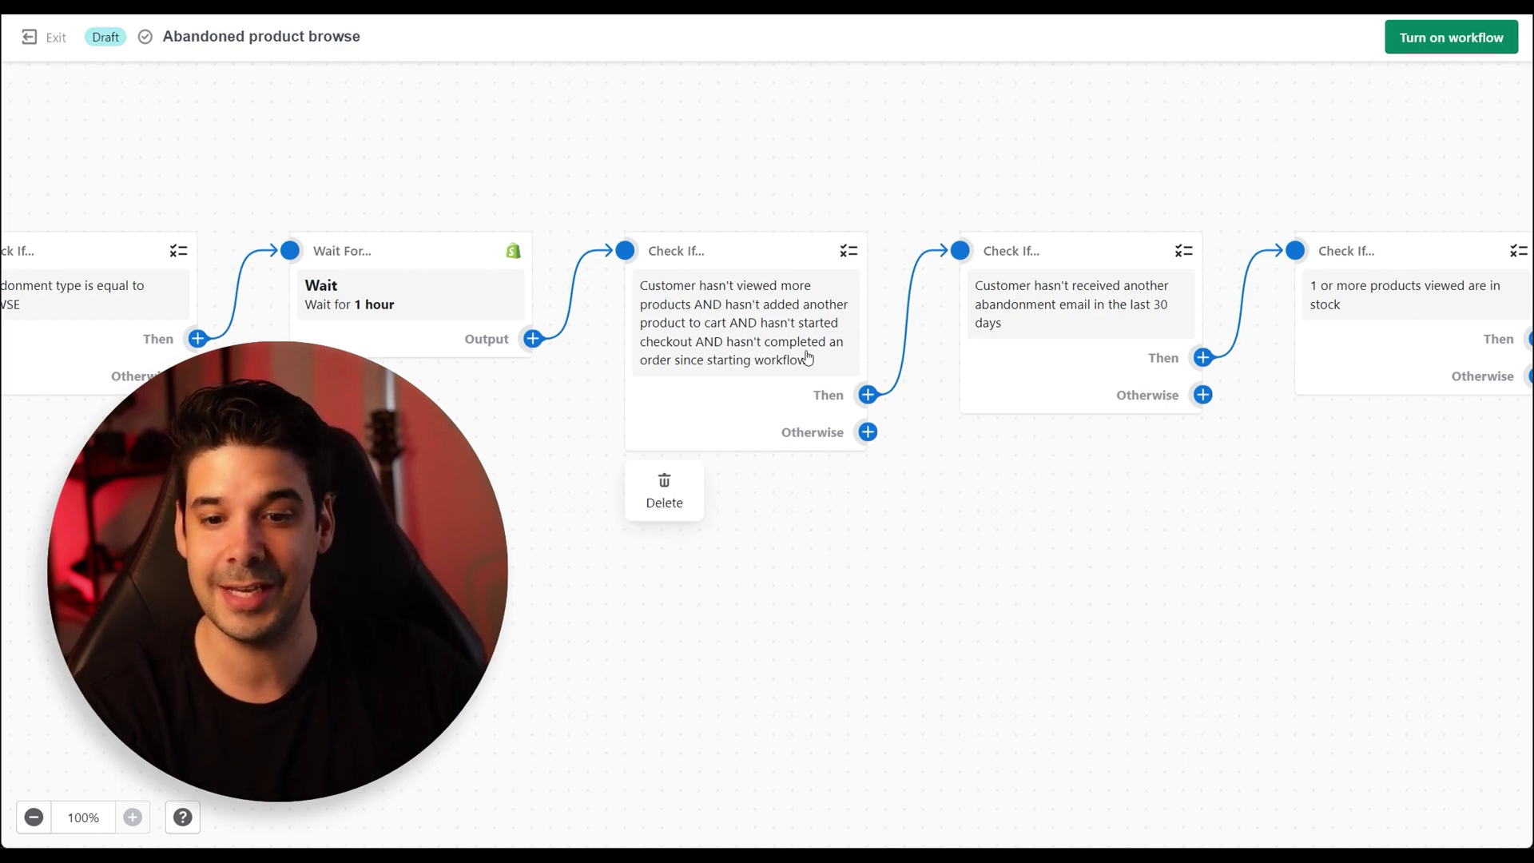
left_click(749, 344)
scroll(1039, 256, "down", 1)
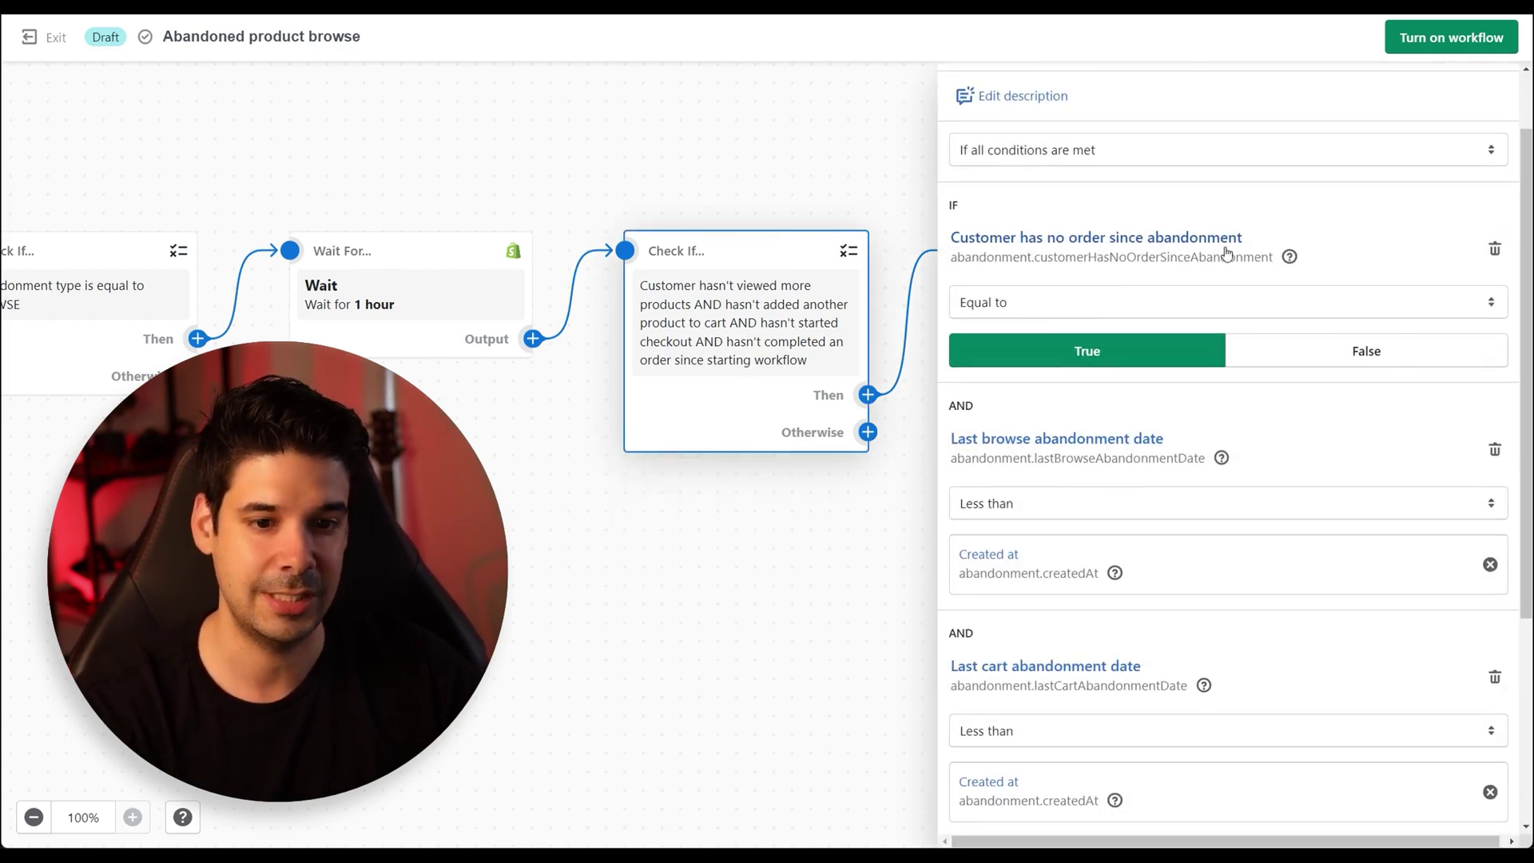
scroll(1050, 435, "down", 2)
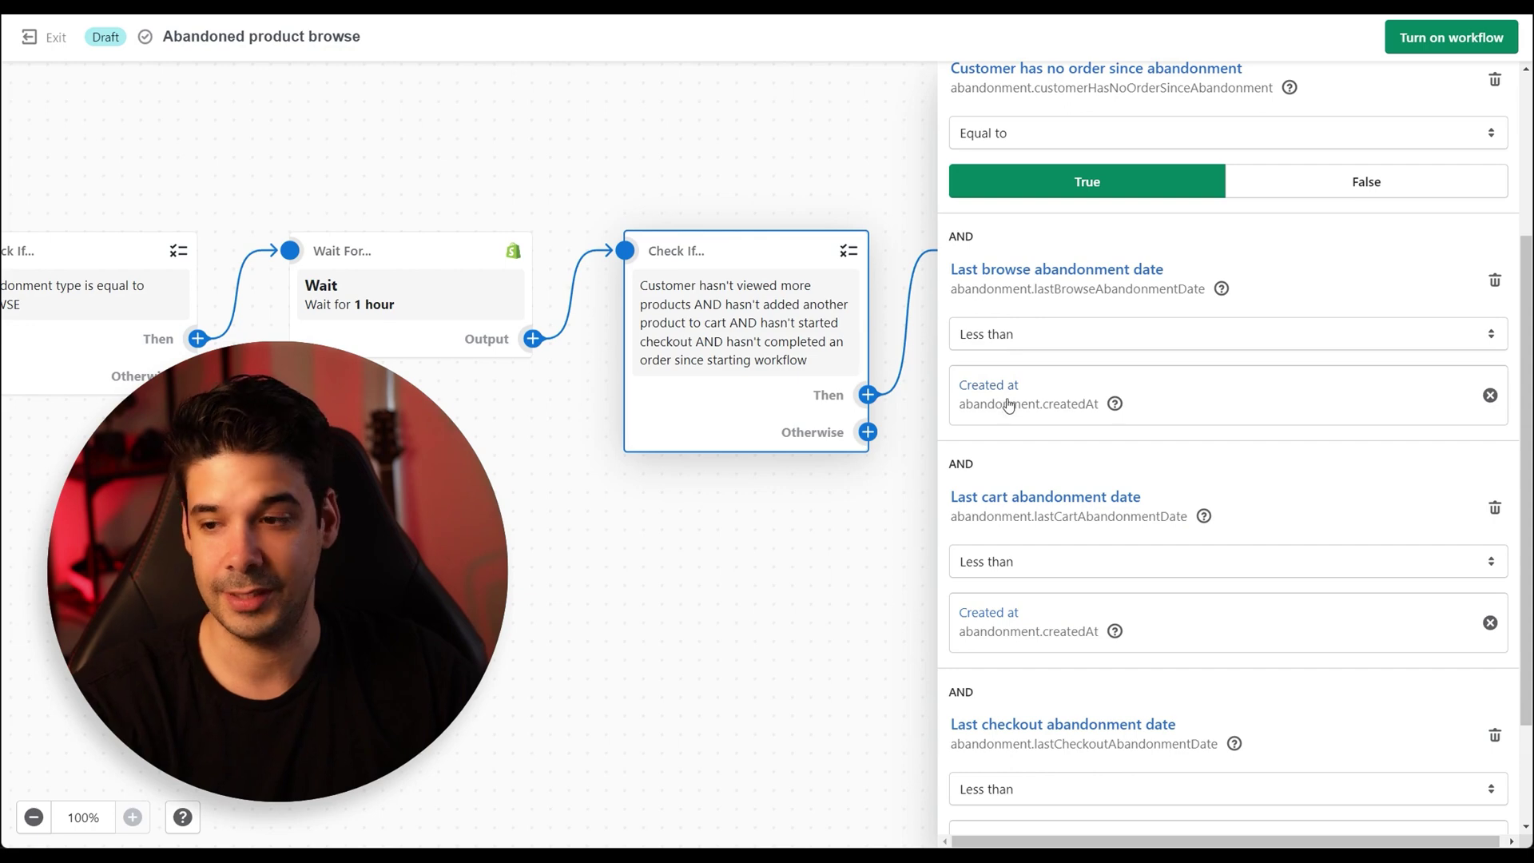
scroll(1065, 411, "down", 2)
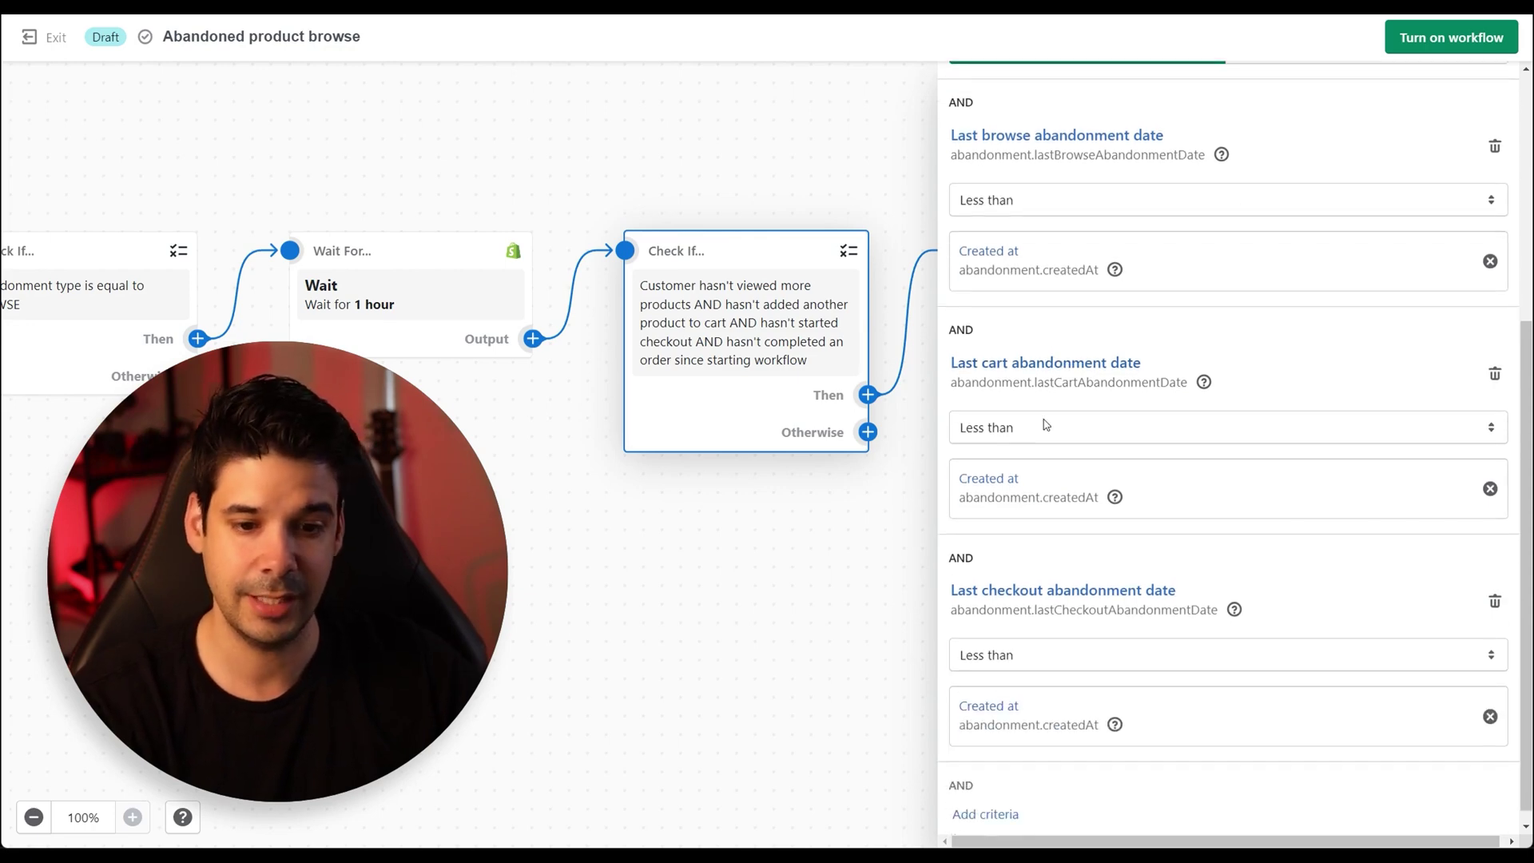
left_click(811, 554)
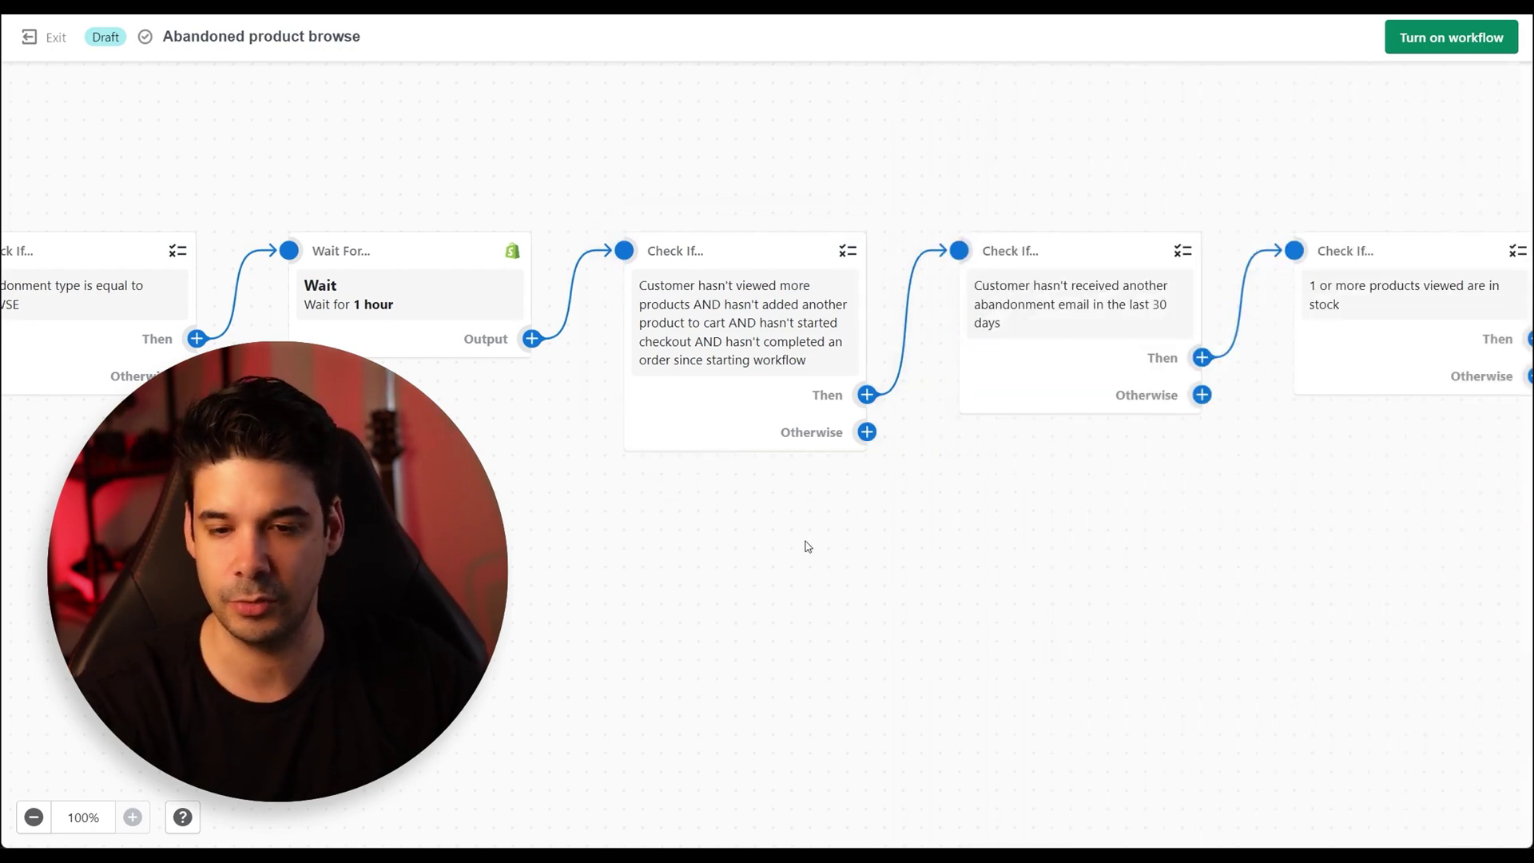
- Set the Days since last abandonment email value to 1 in the recent abandonment email condition, and close its settings
scroll(919, 524, "right", 2)
left_click_drag(1064, 205, 948, 198)
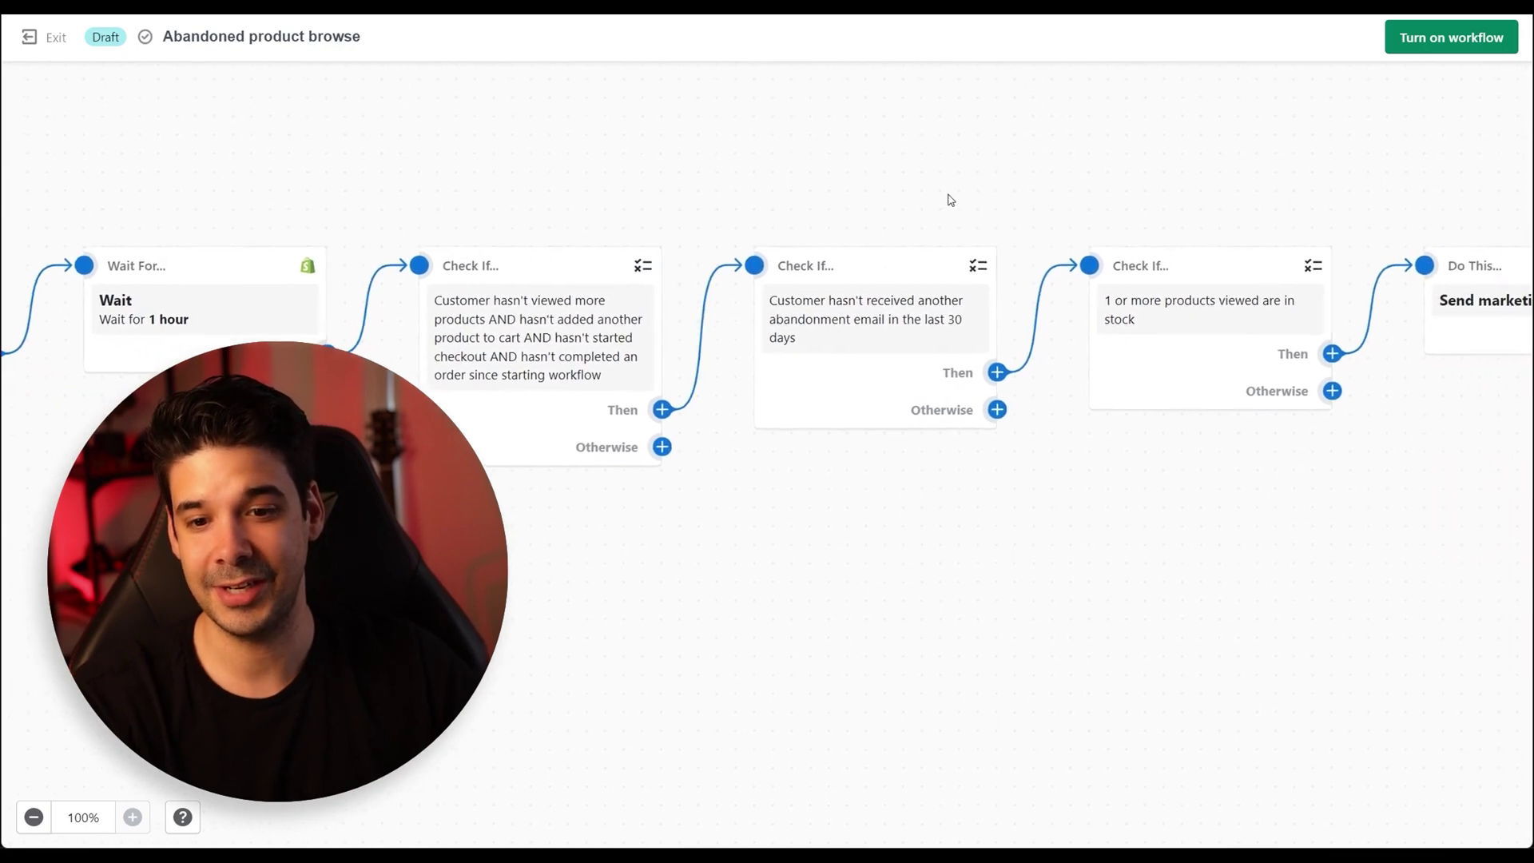
mouse_move(807, 314)
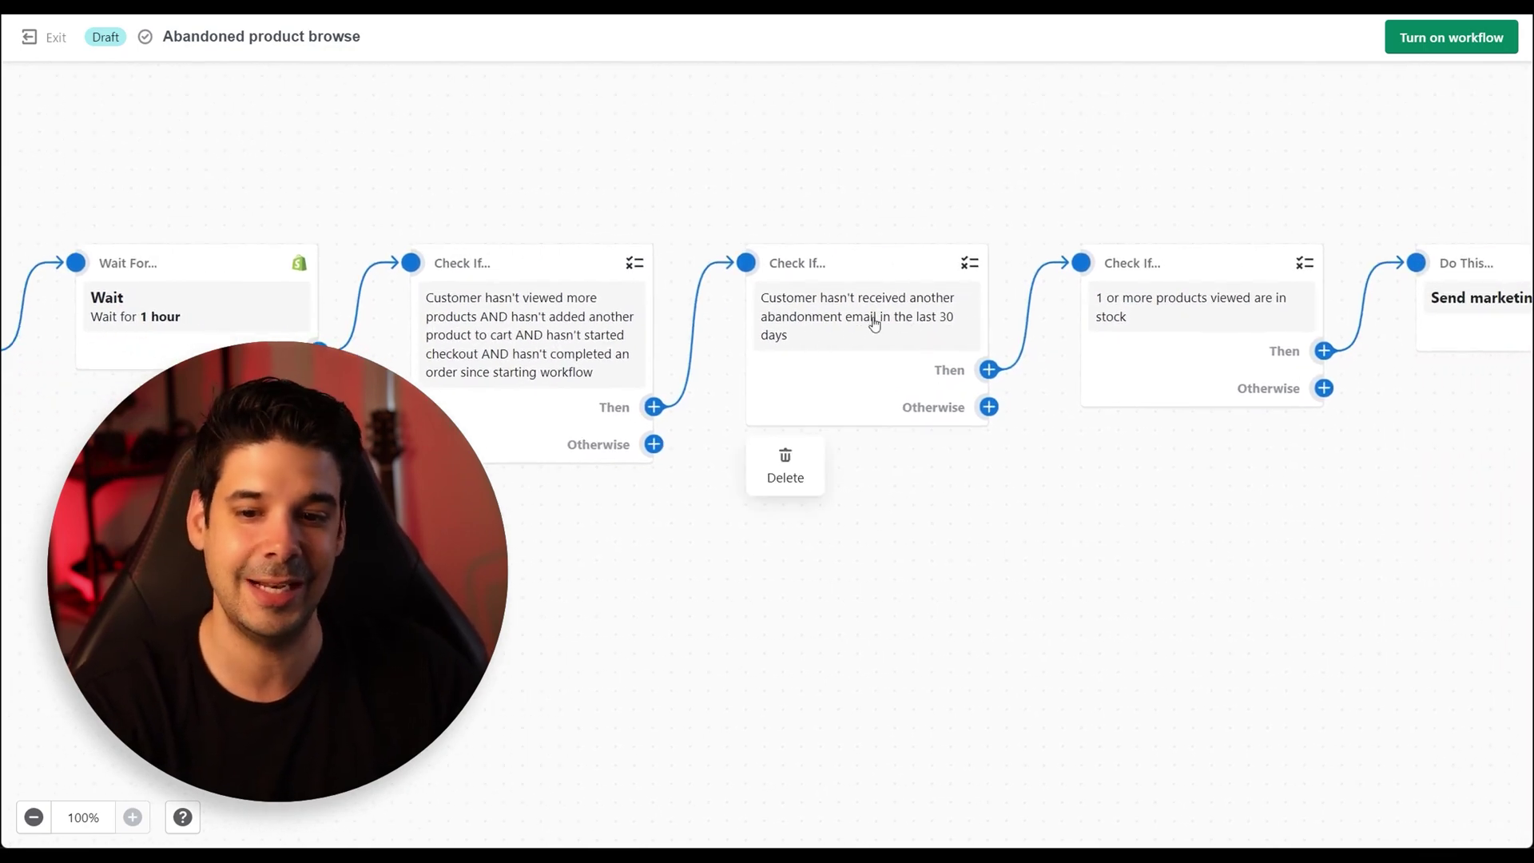
left_click(899, 321)
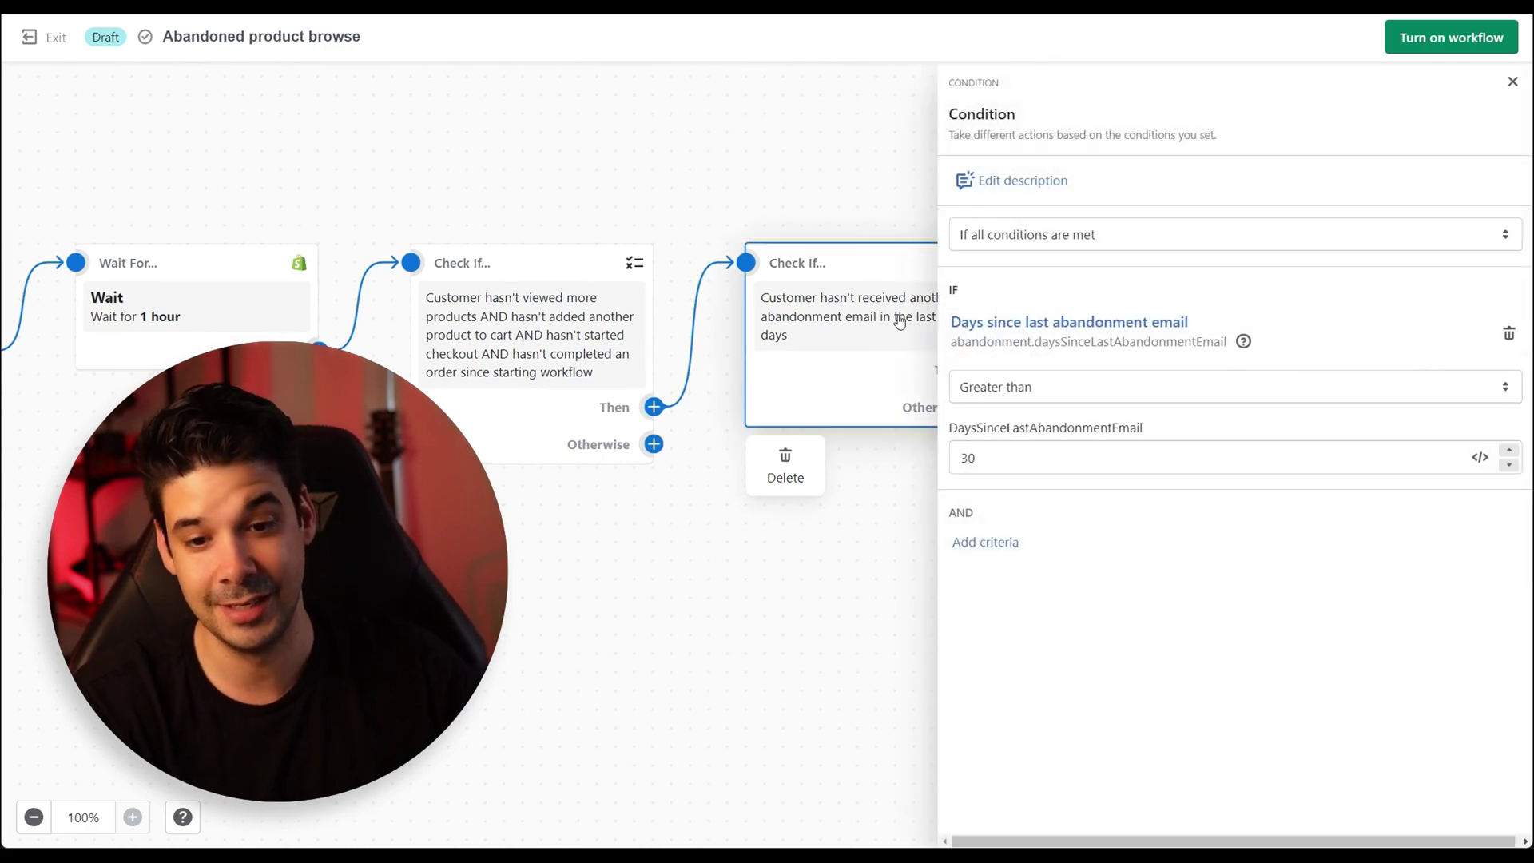
left_click(971, 458)
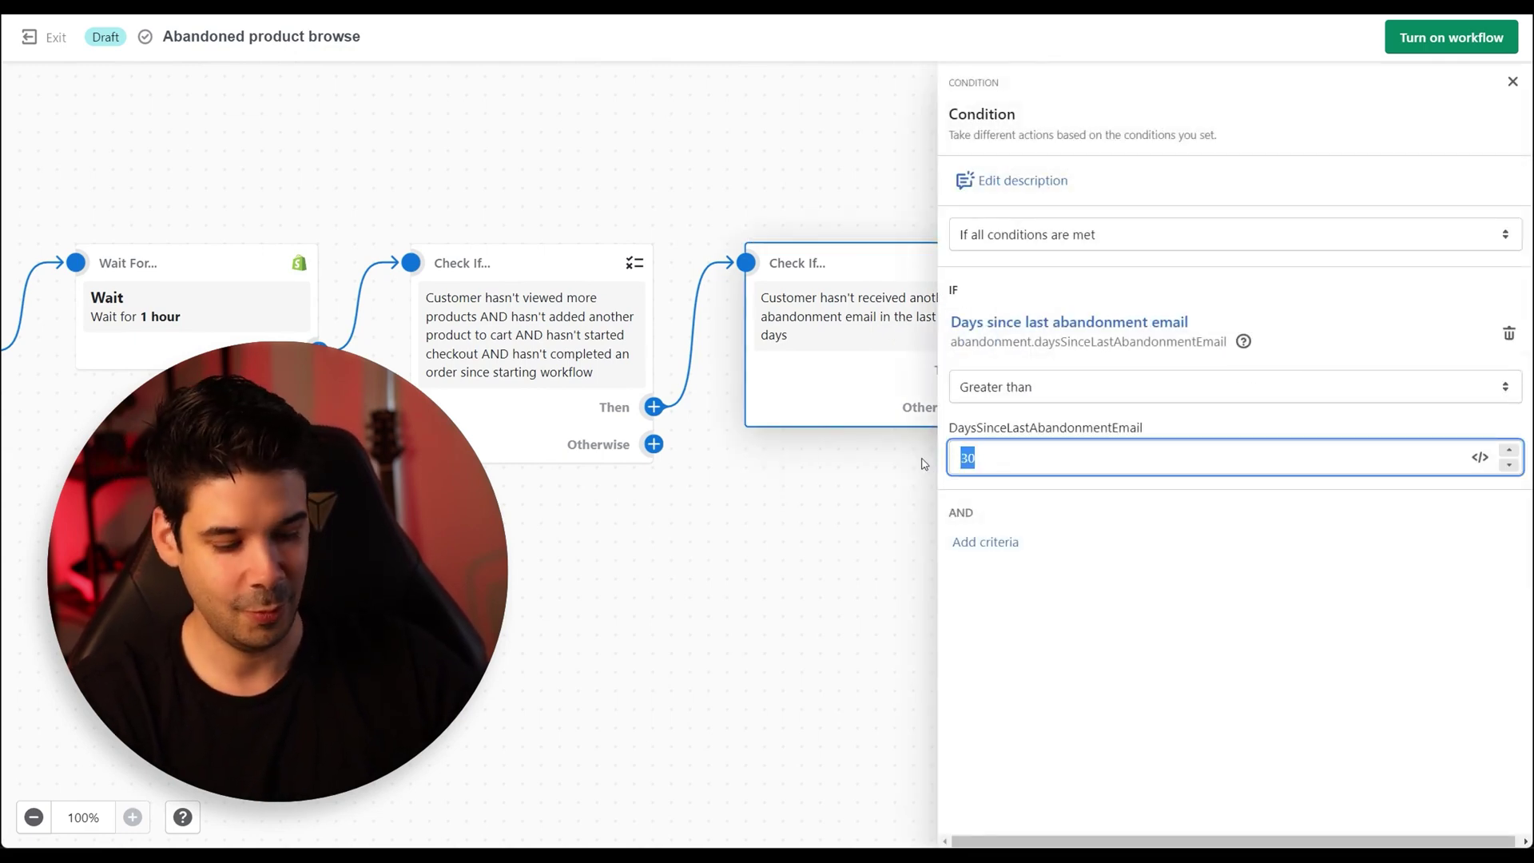
type("1")
left_click(888, 482)
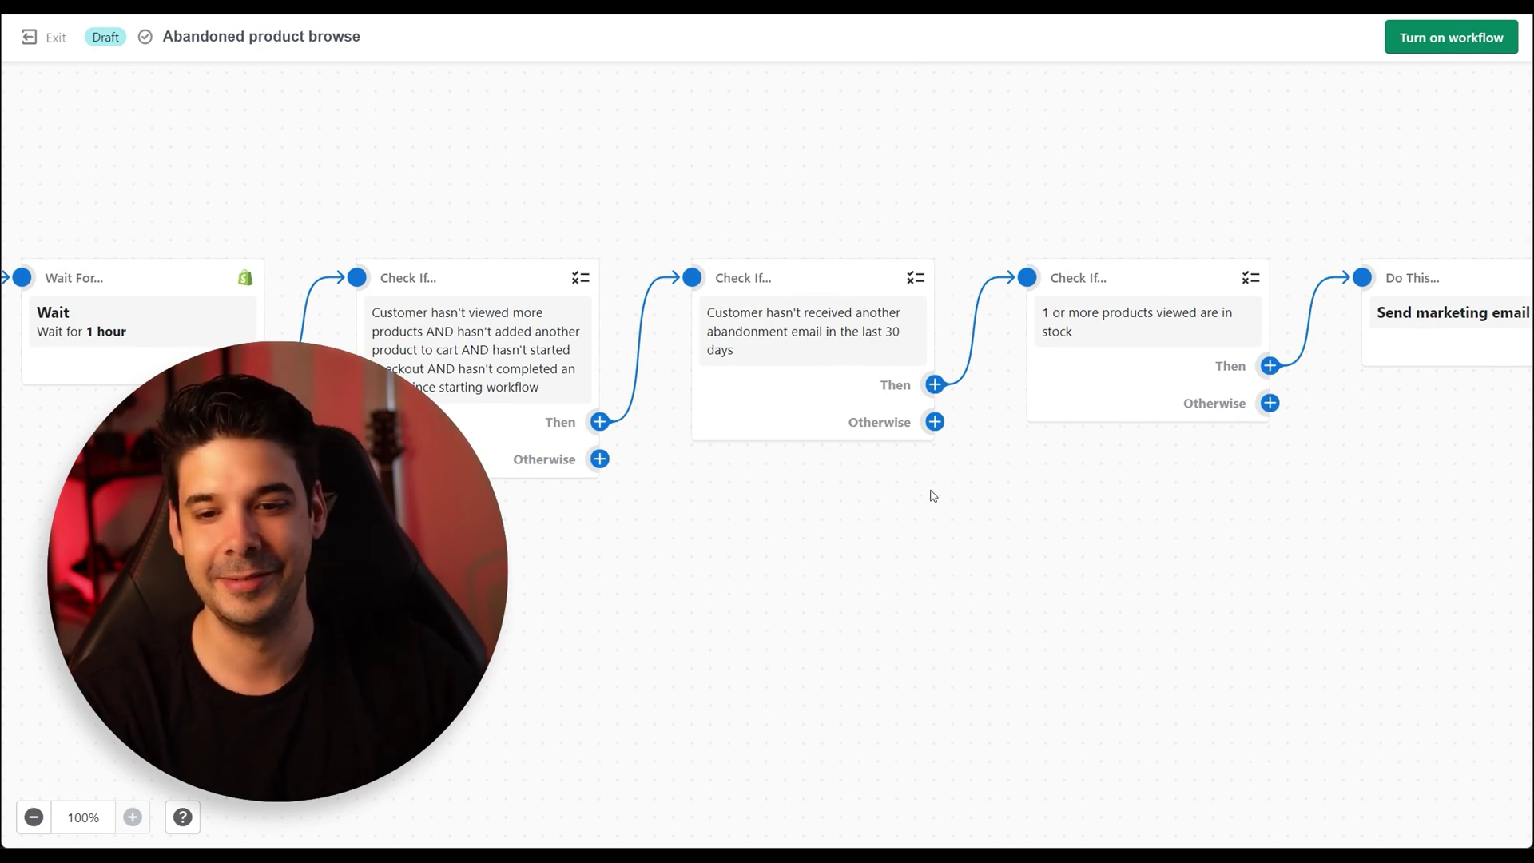
- Open the email of the workflow's Send marketing email action and switch it to editing
scroll(791, 485, "right", 2)
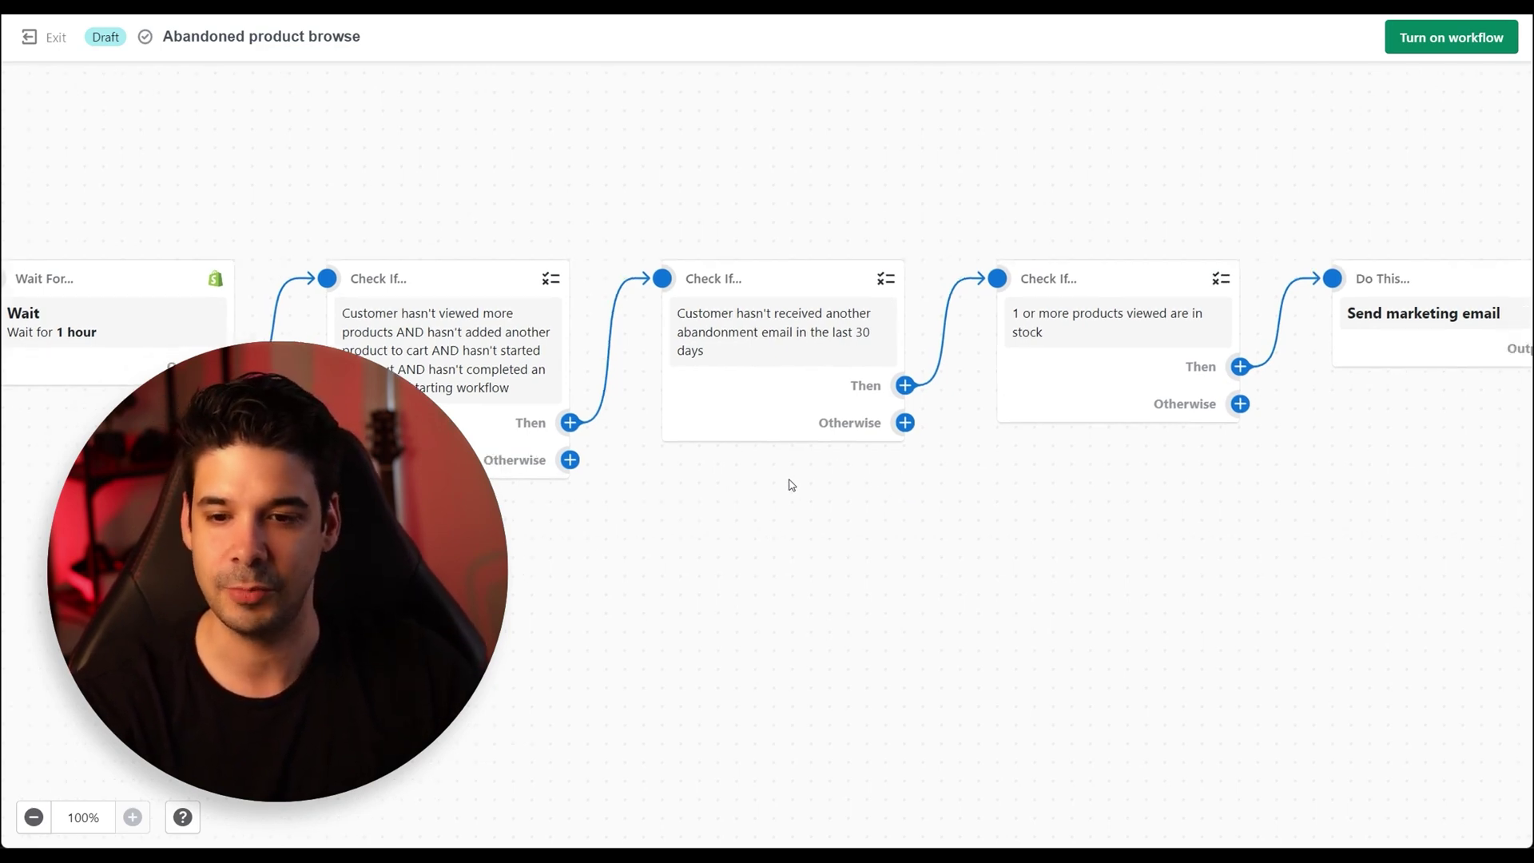
scroll(794, 492, "right", 6)
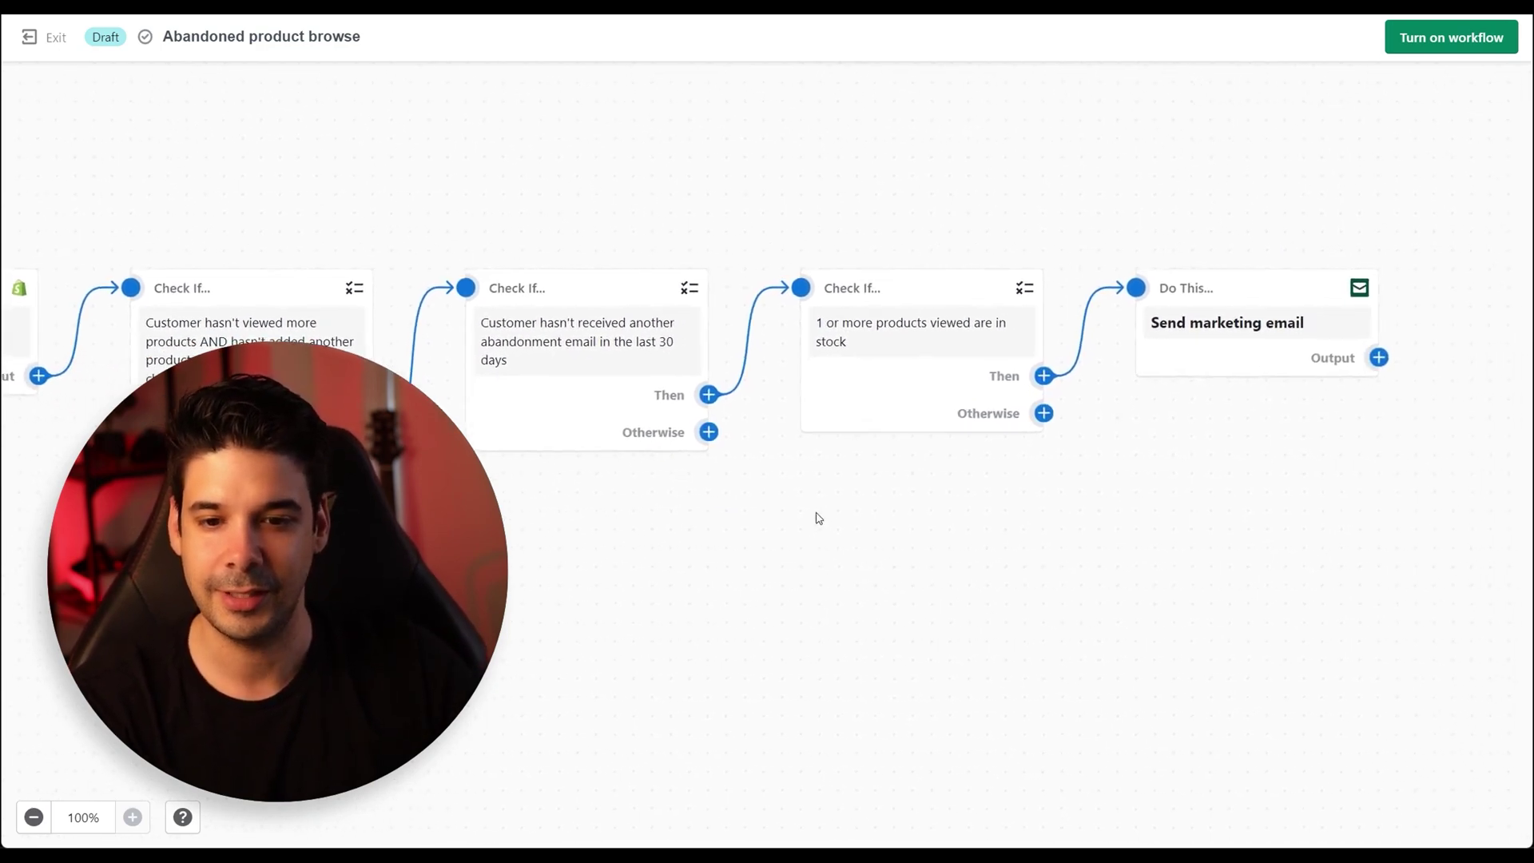
scroll(930, 485, "right", 3)
mouse_move(892, 350)
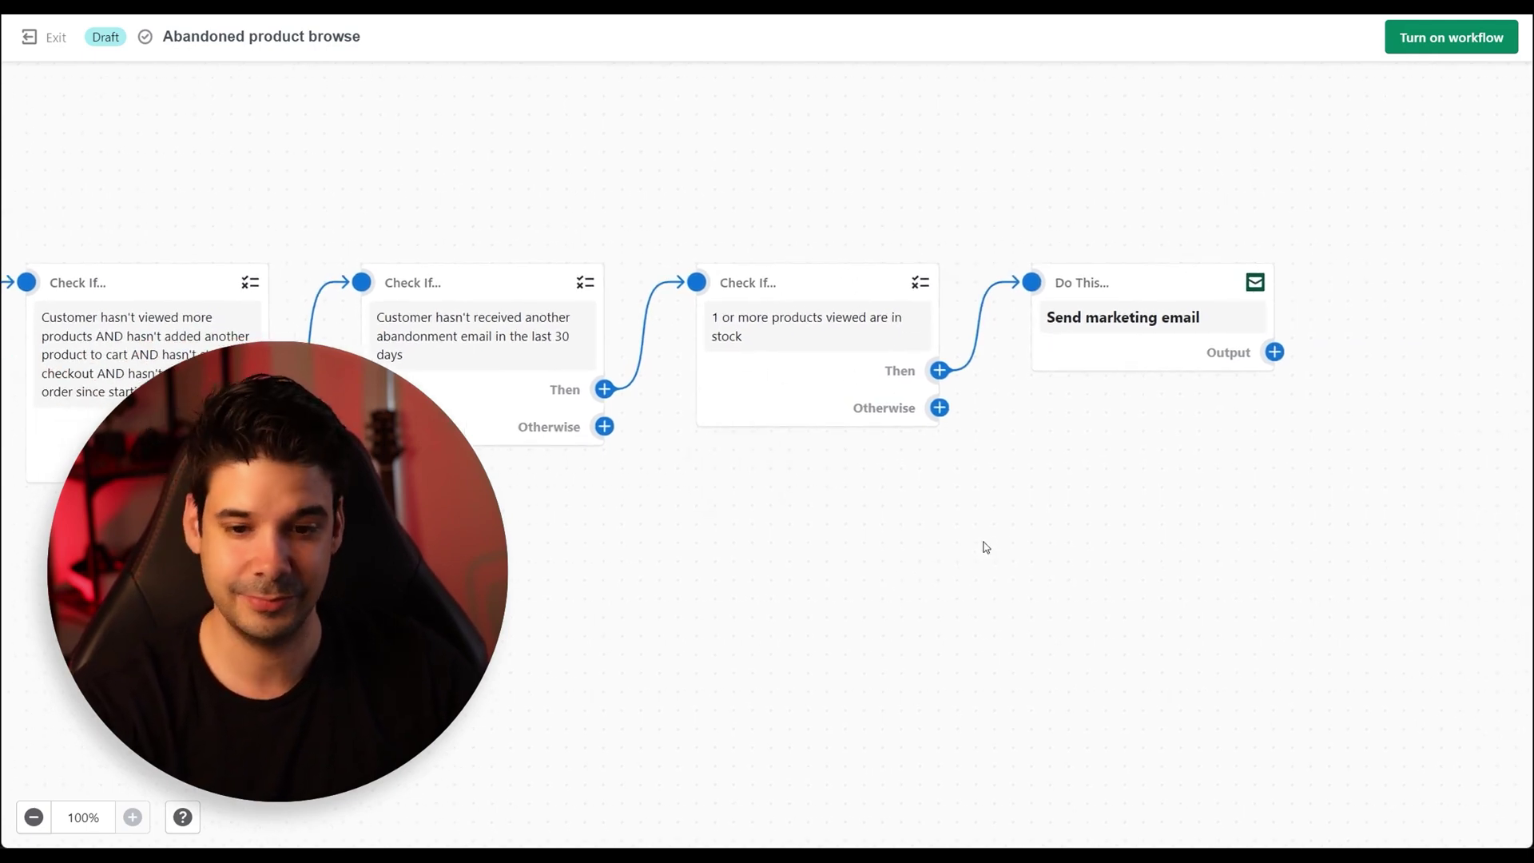
scroll(1013, 537, "right", 2)
scroll(1013, 537, "right", 3)
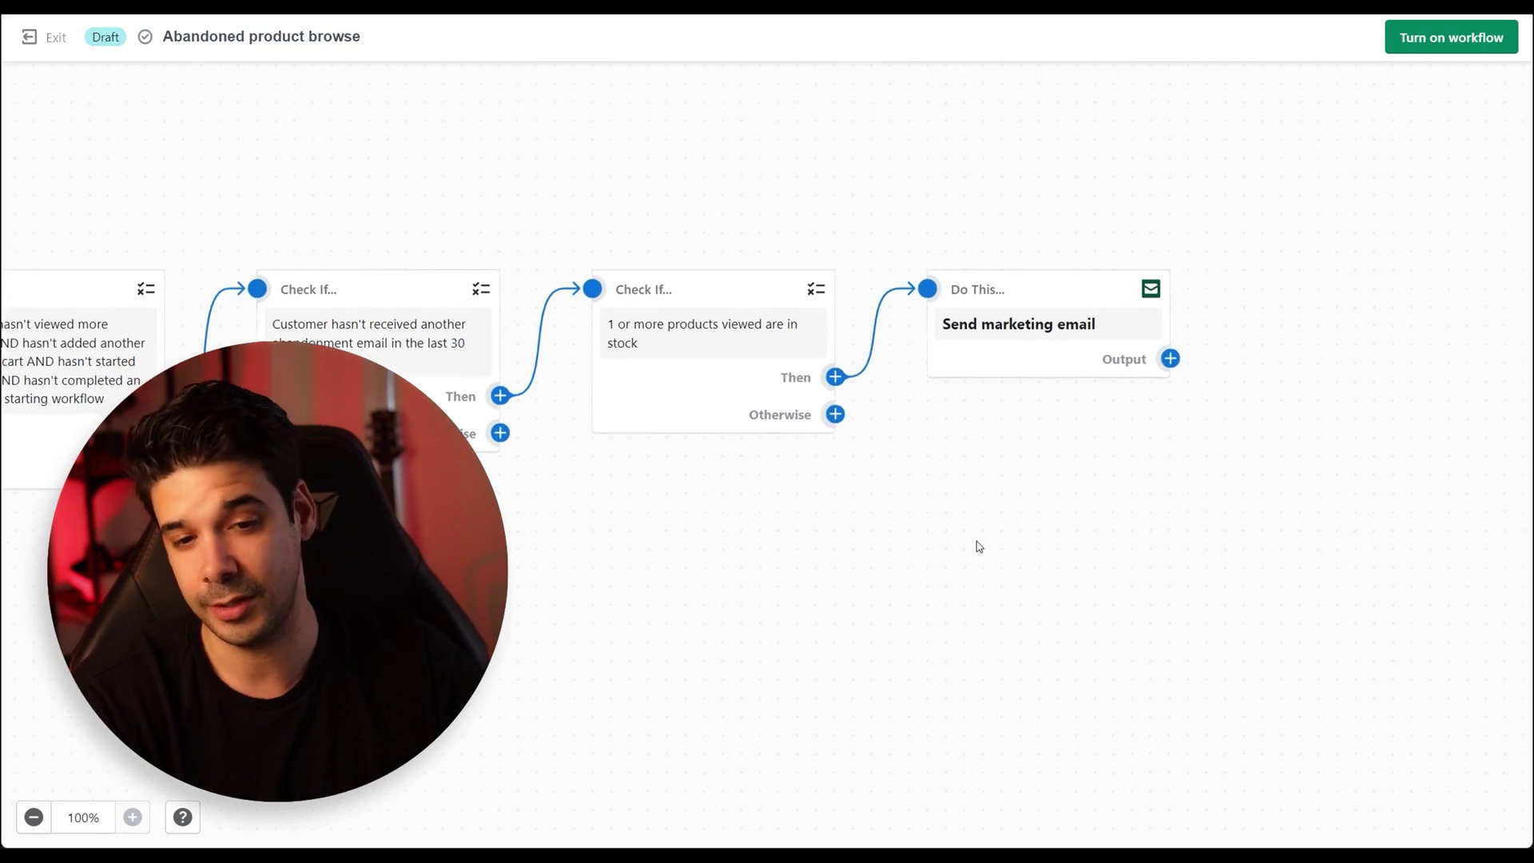
left_click(949, 335)
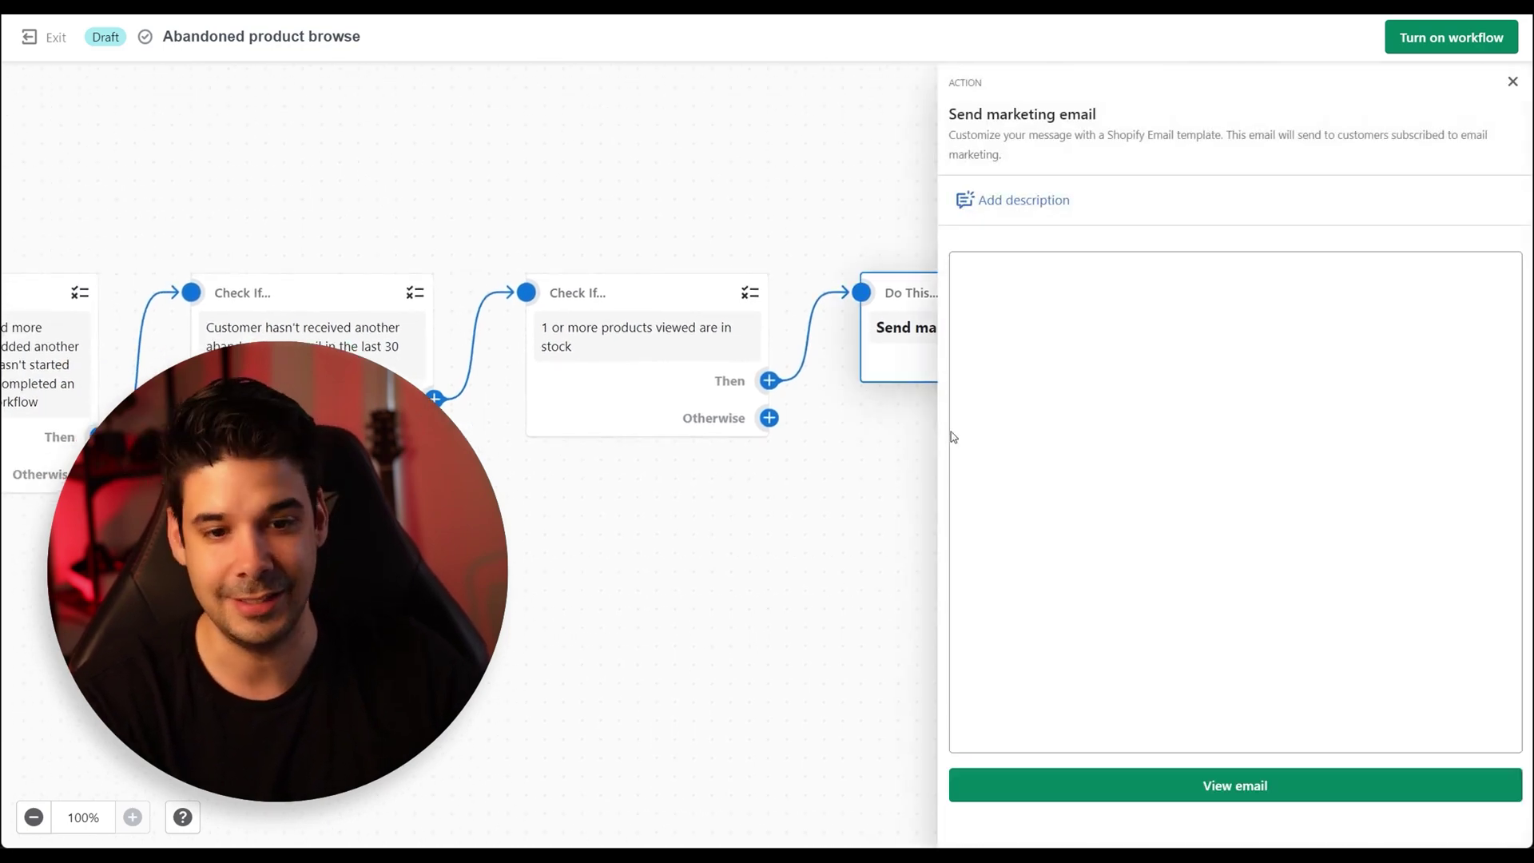
left_click(1256, 787)
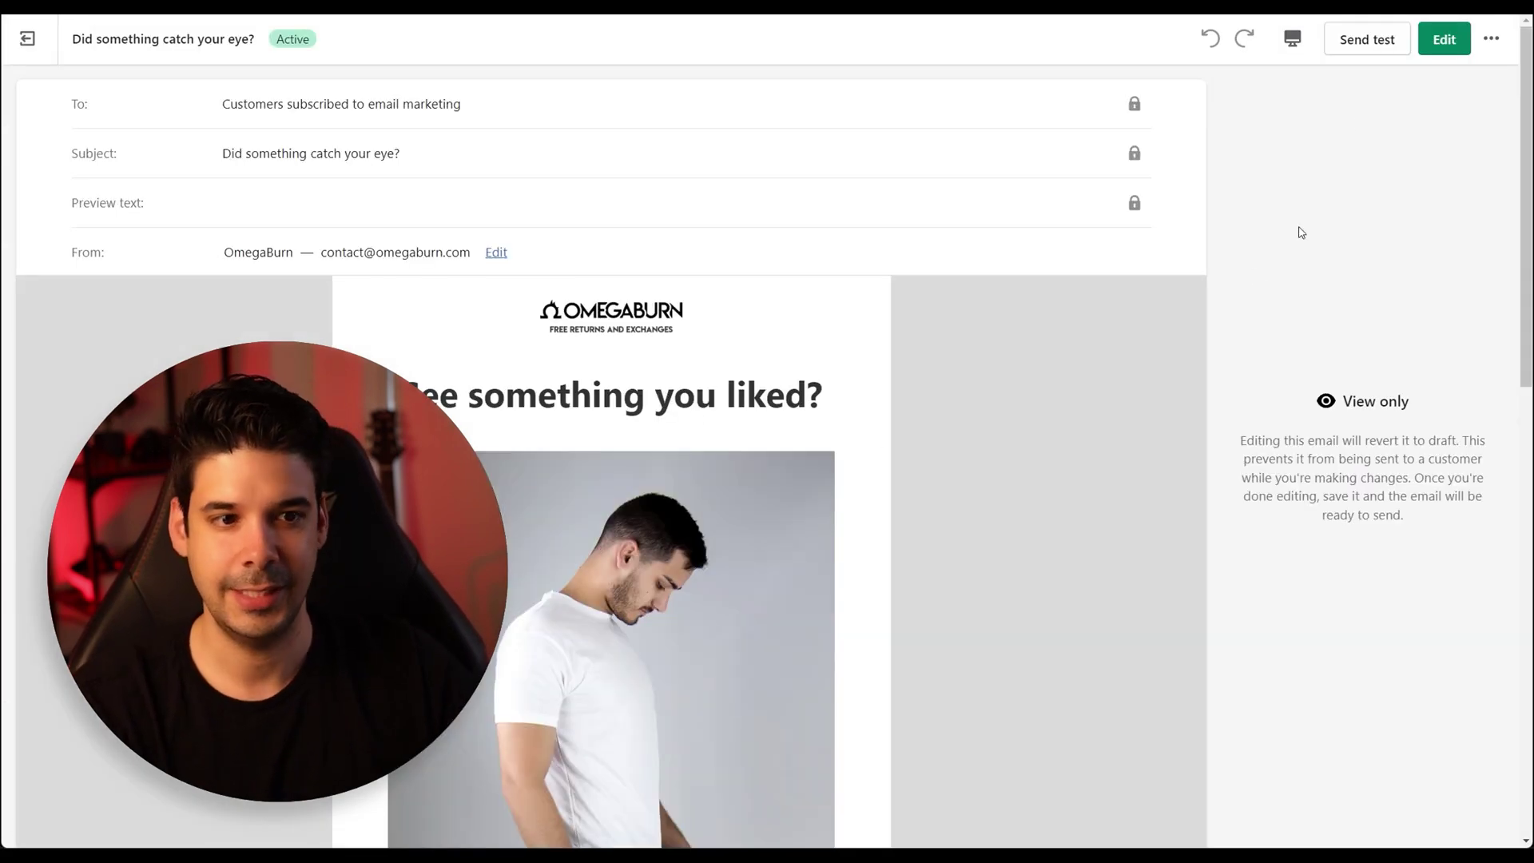
left_click(1443, 39)
left_click(993, 504)
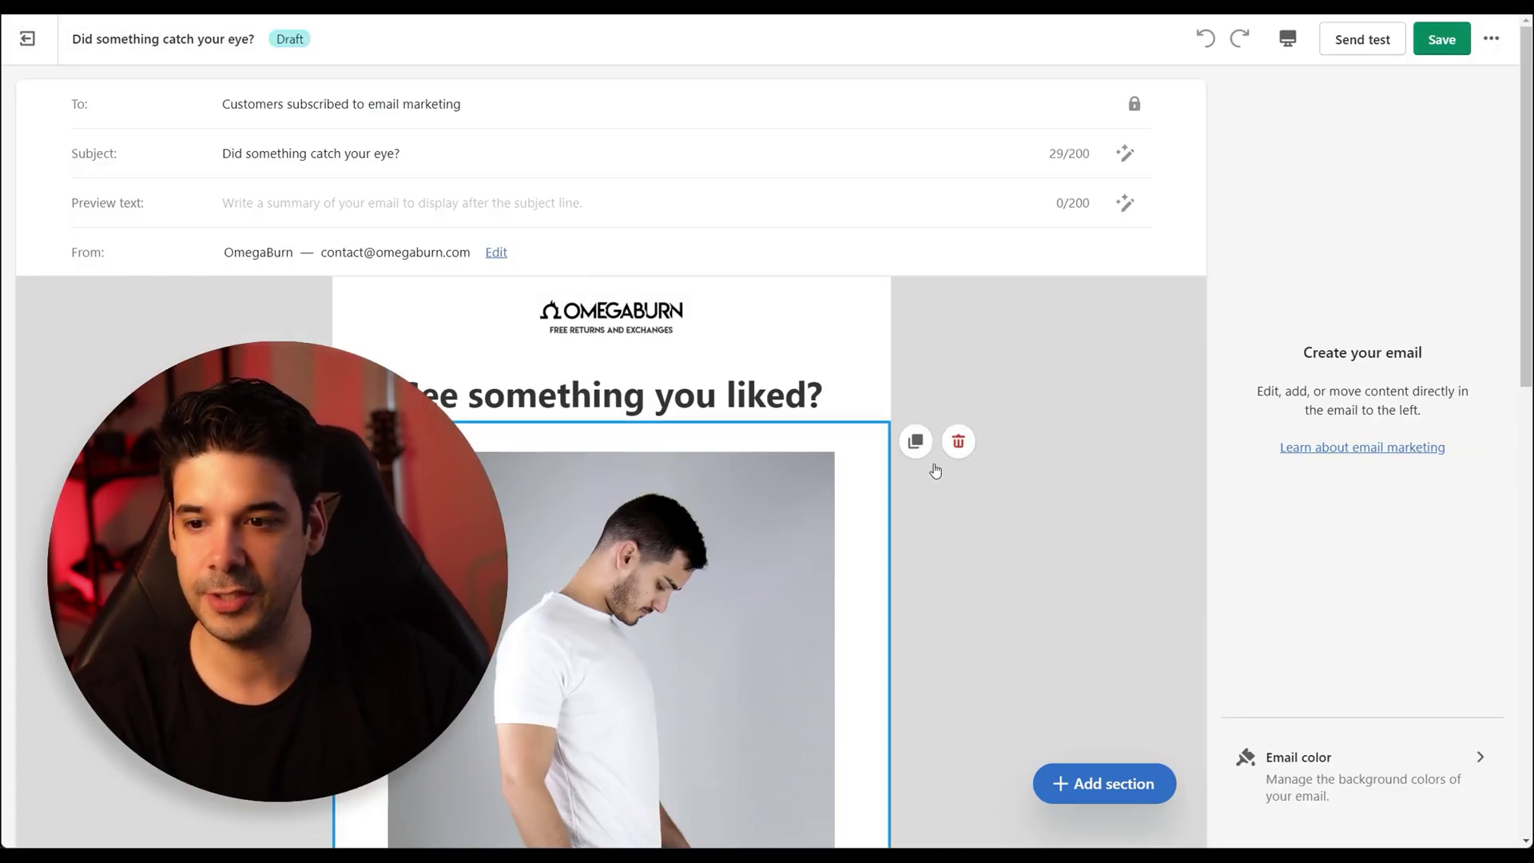
- Review the email's Abandoned browse product section, its settings and the content below it
left_click(1068, 287)
scroll(1035, 296, "down", 5)
scroll(656, 334, "down", 1)
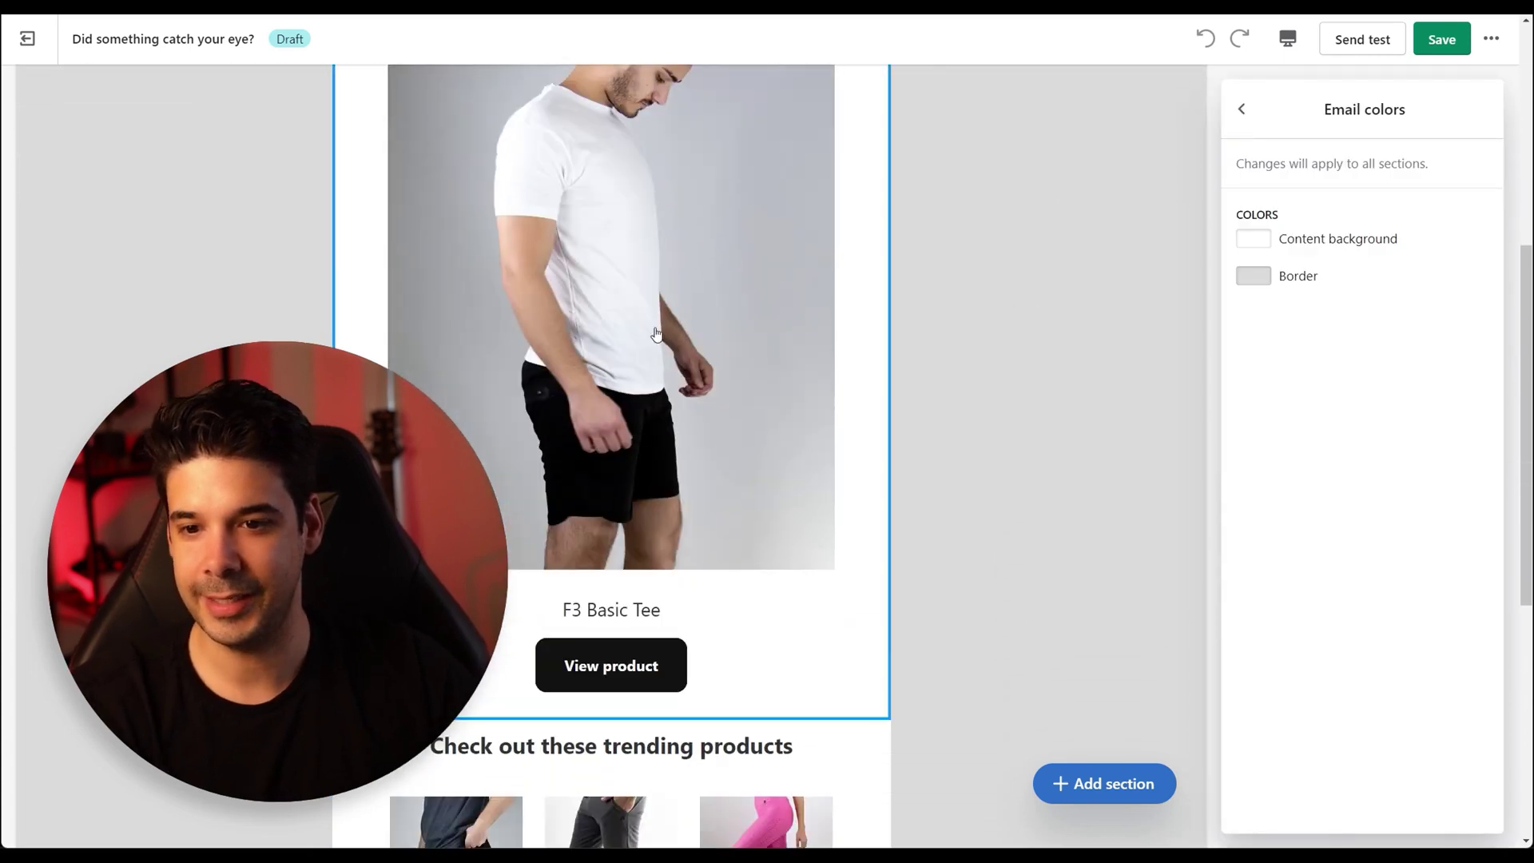
scroll(805, 320, "down", 5)
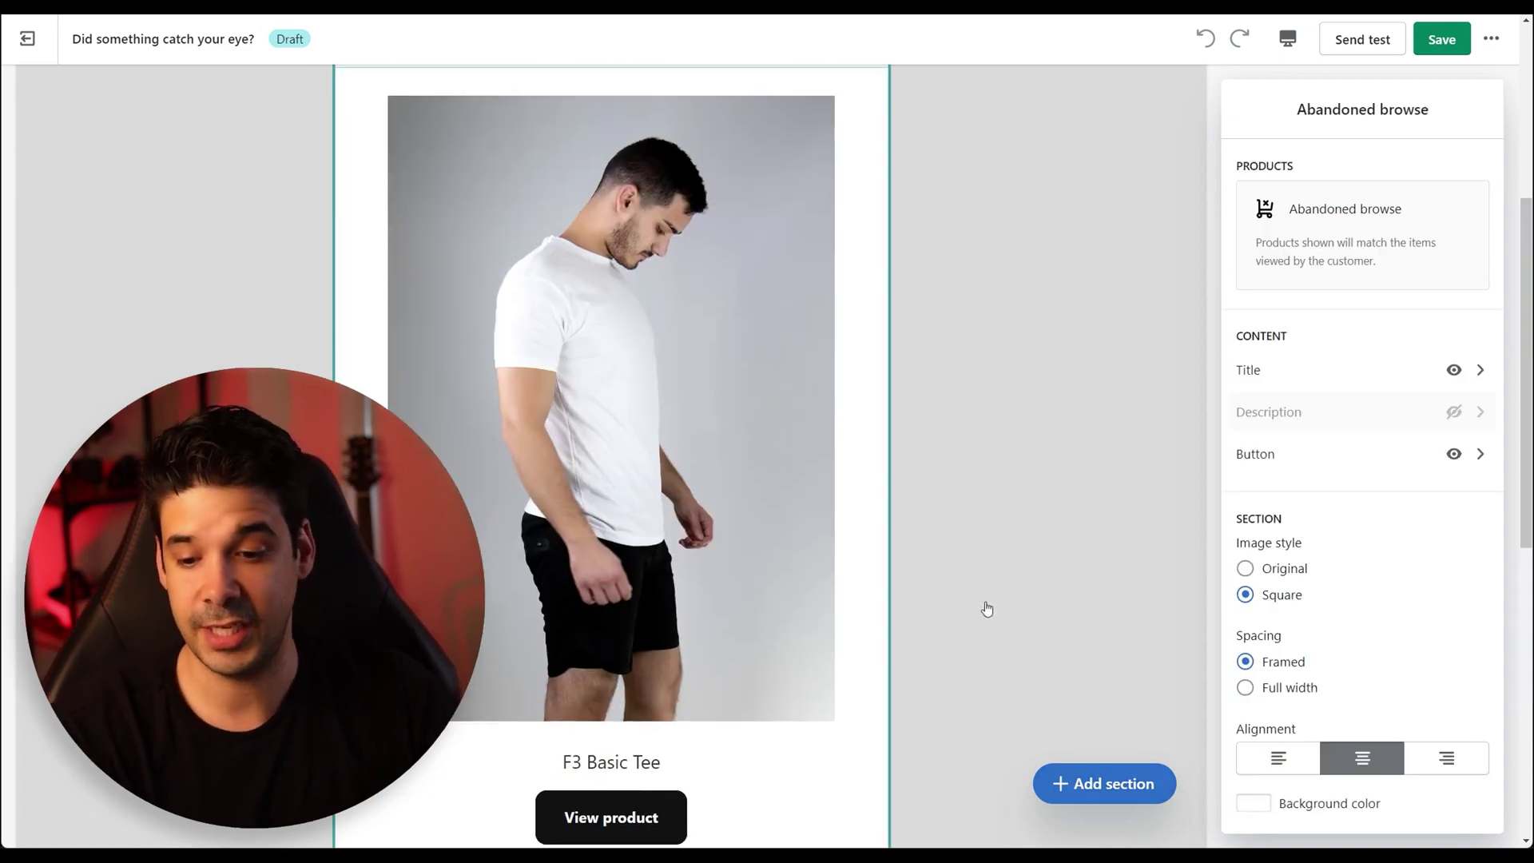
scroll(986, 610, "down", 6)
- Try to add an Abandoned browse section below the "Check out these trending products" heading
left_click(611, 344)
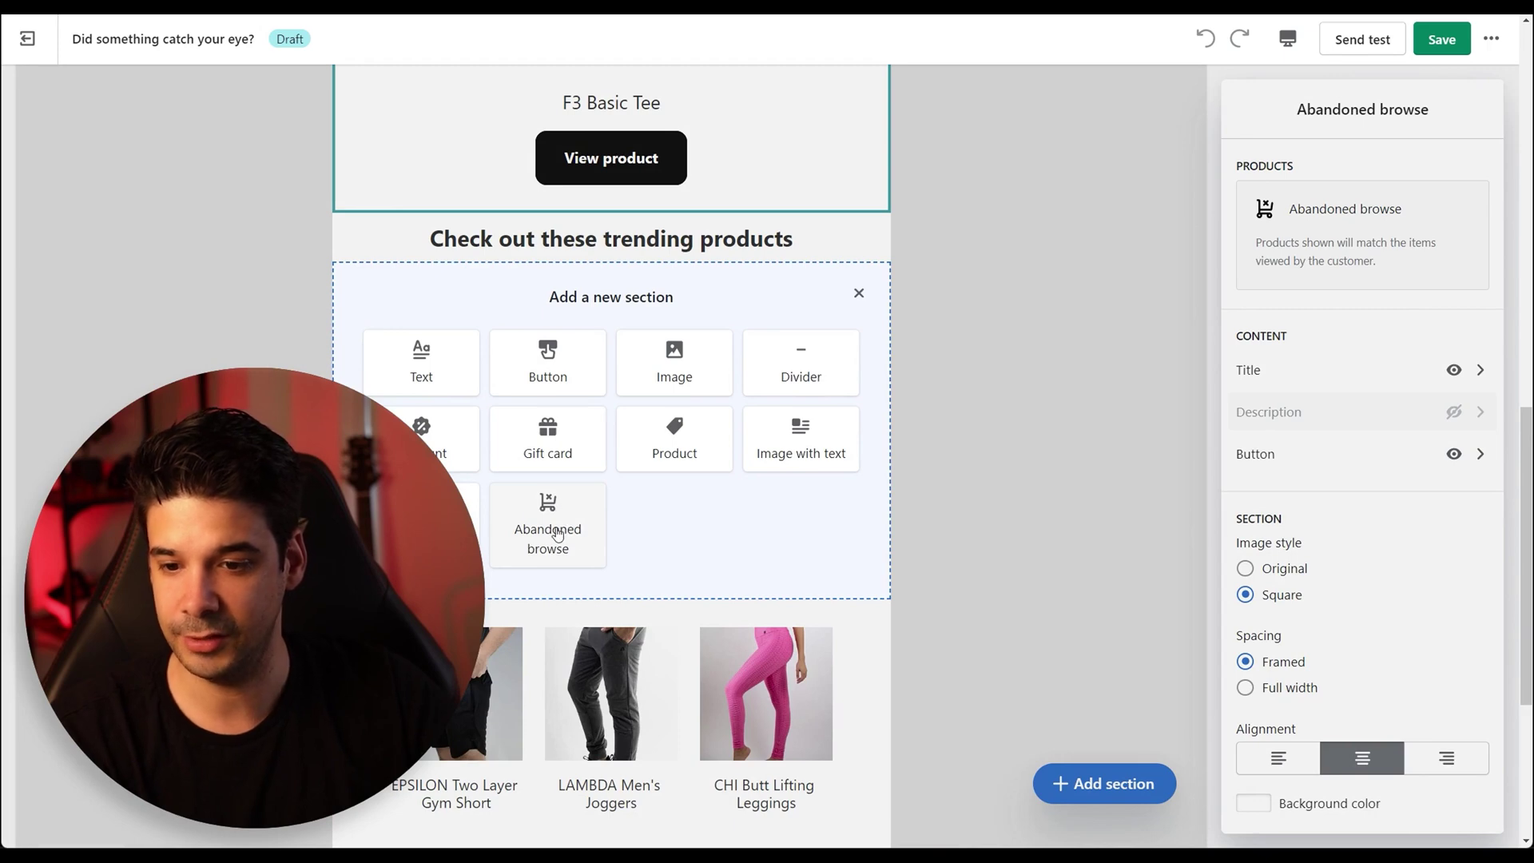
left_click(557, 536)
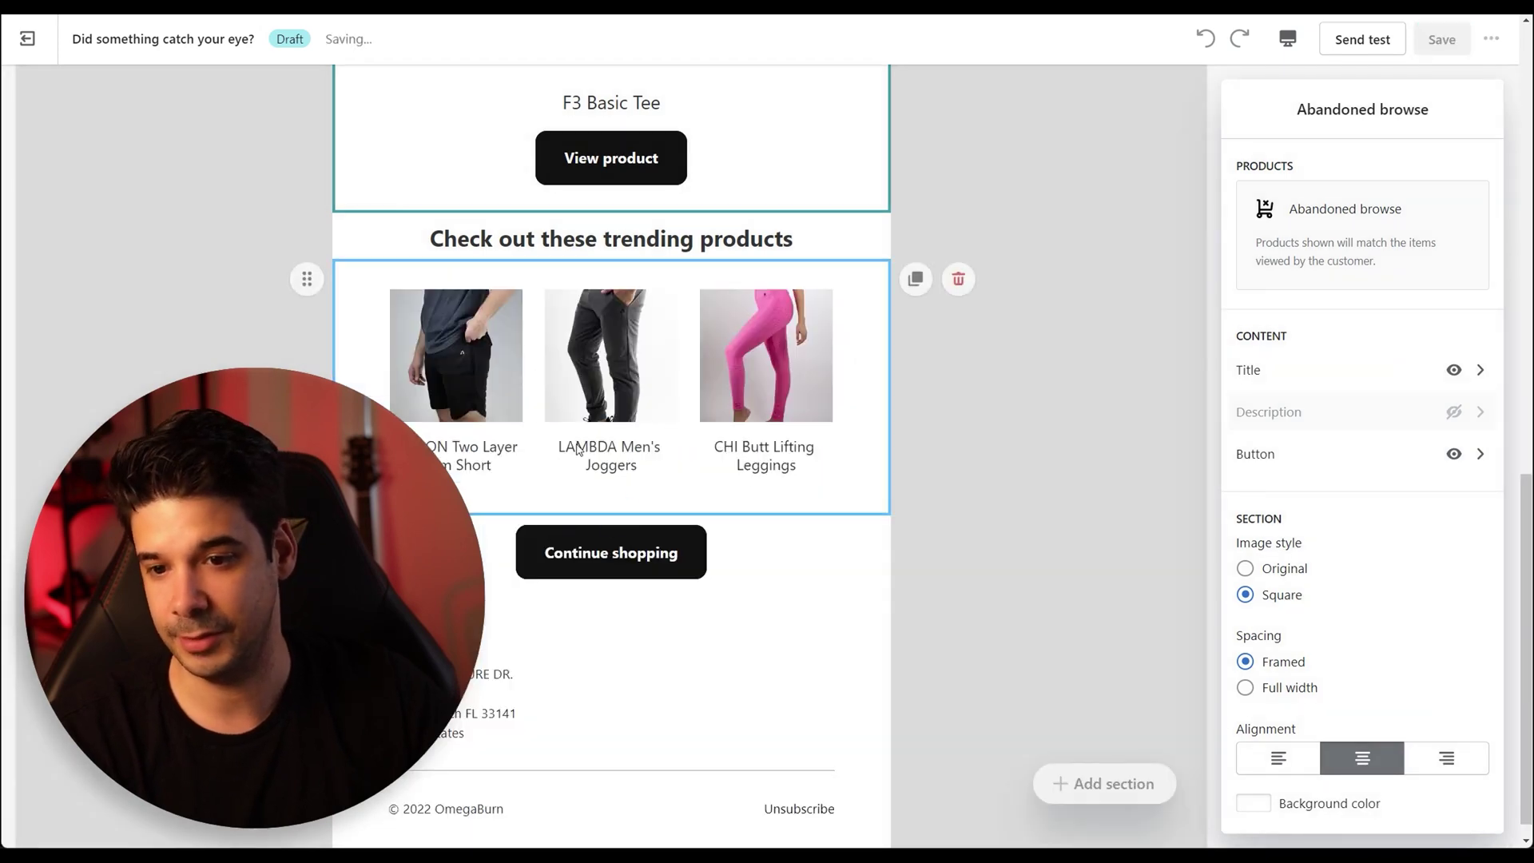
scroll(845, 214, "up", 5)
scroll(844, 213, "down", 6)
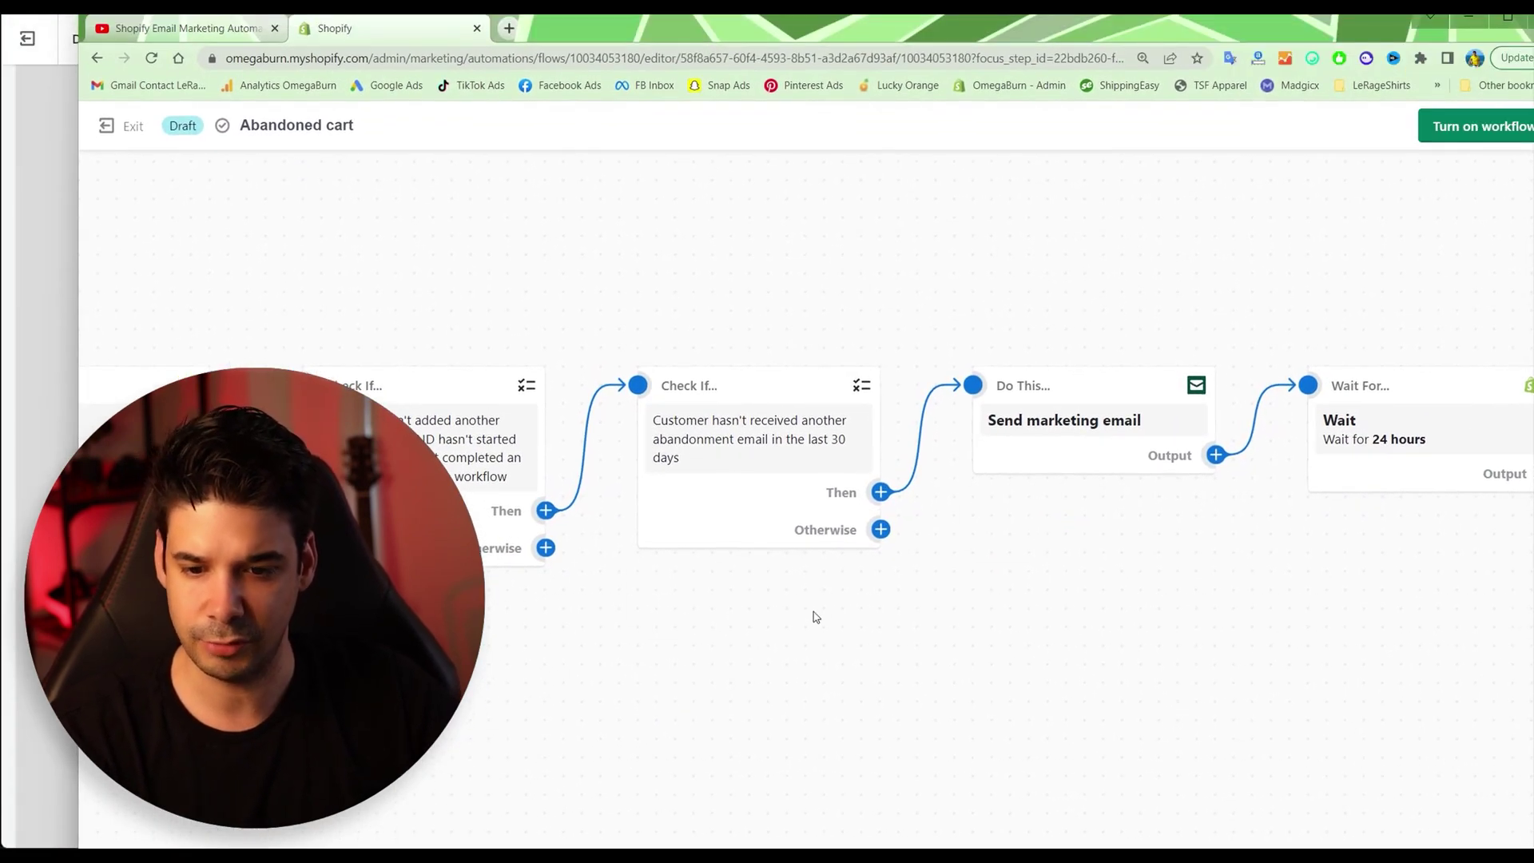
- Look over the Abandoned cart workflow in the other browser window and open its first Send marketing email action's email for editing
scroll(814, 617, "left", 10)
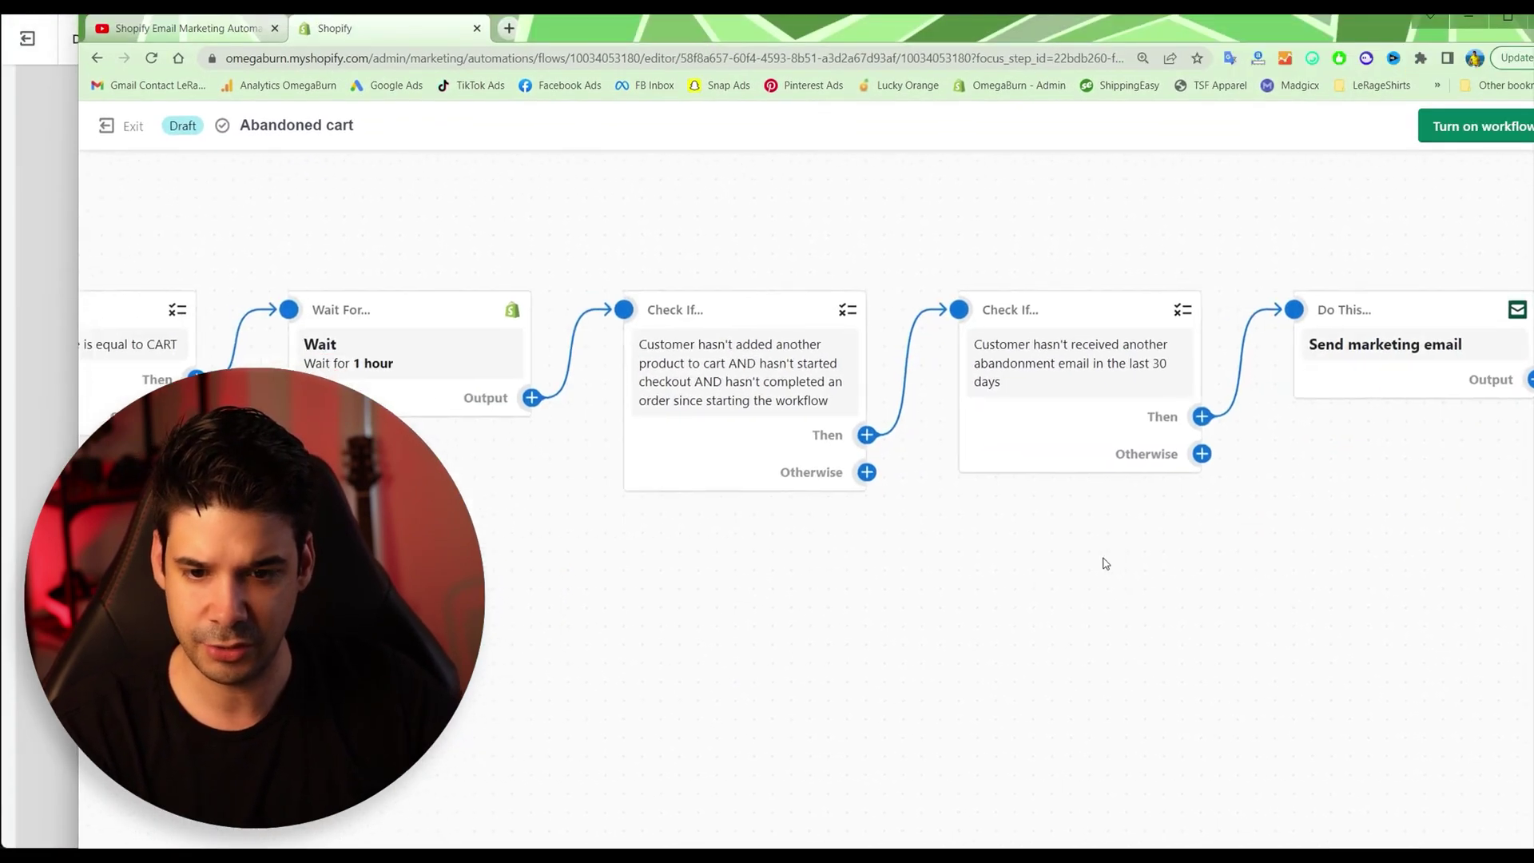
scroll(946, 555, "left", 5)
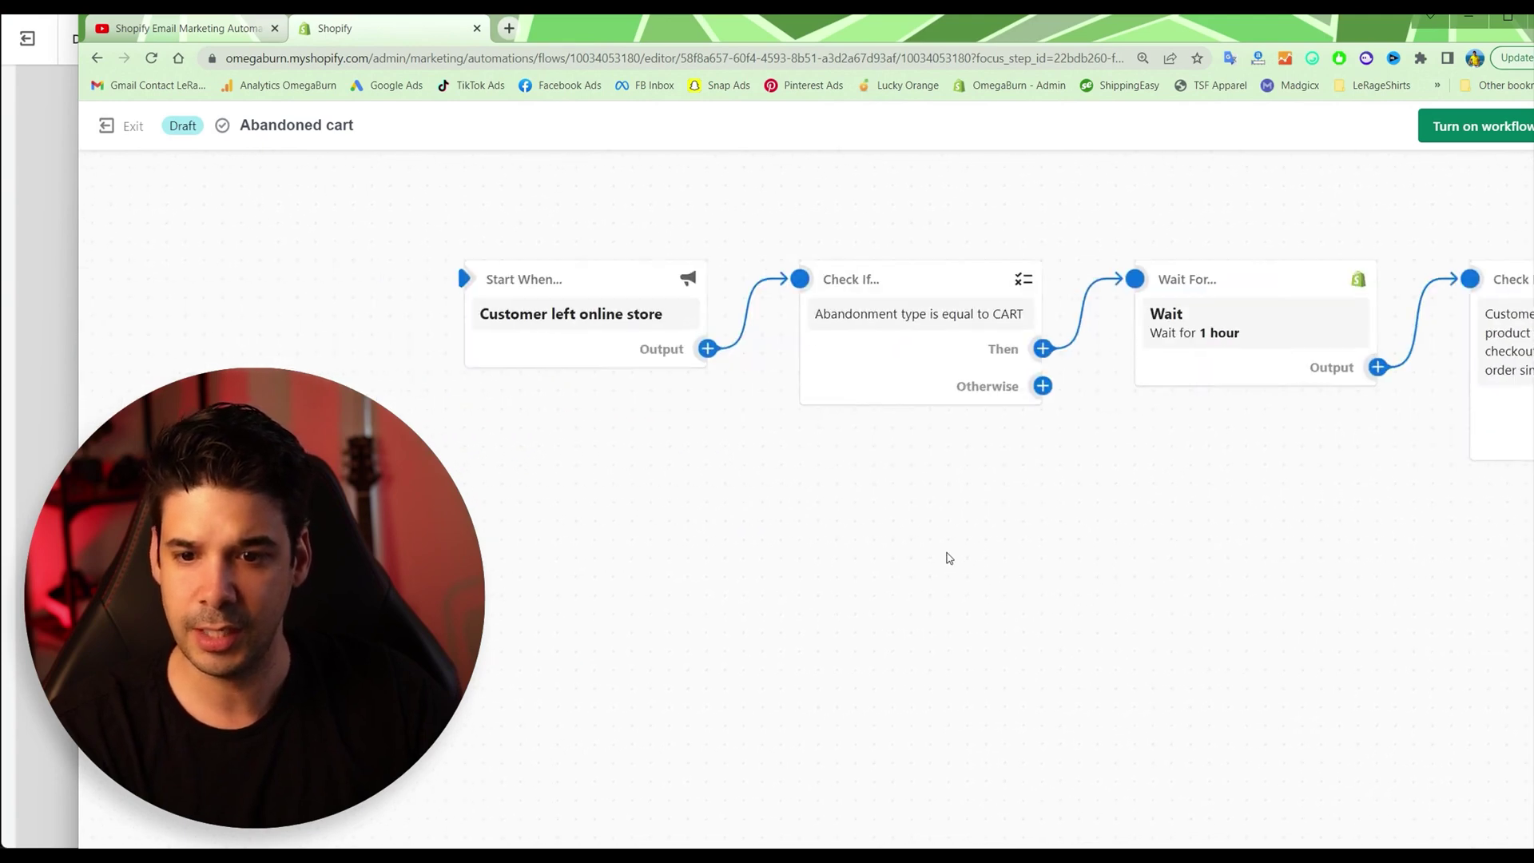
scroll(1075, 559, "right", 14)
scroll(1048, 546, "right", 5)
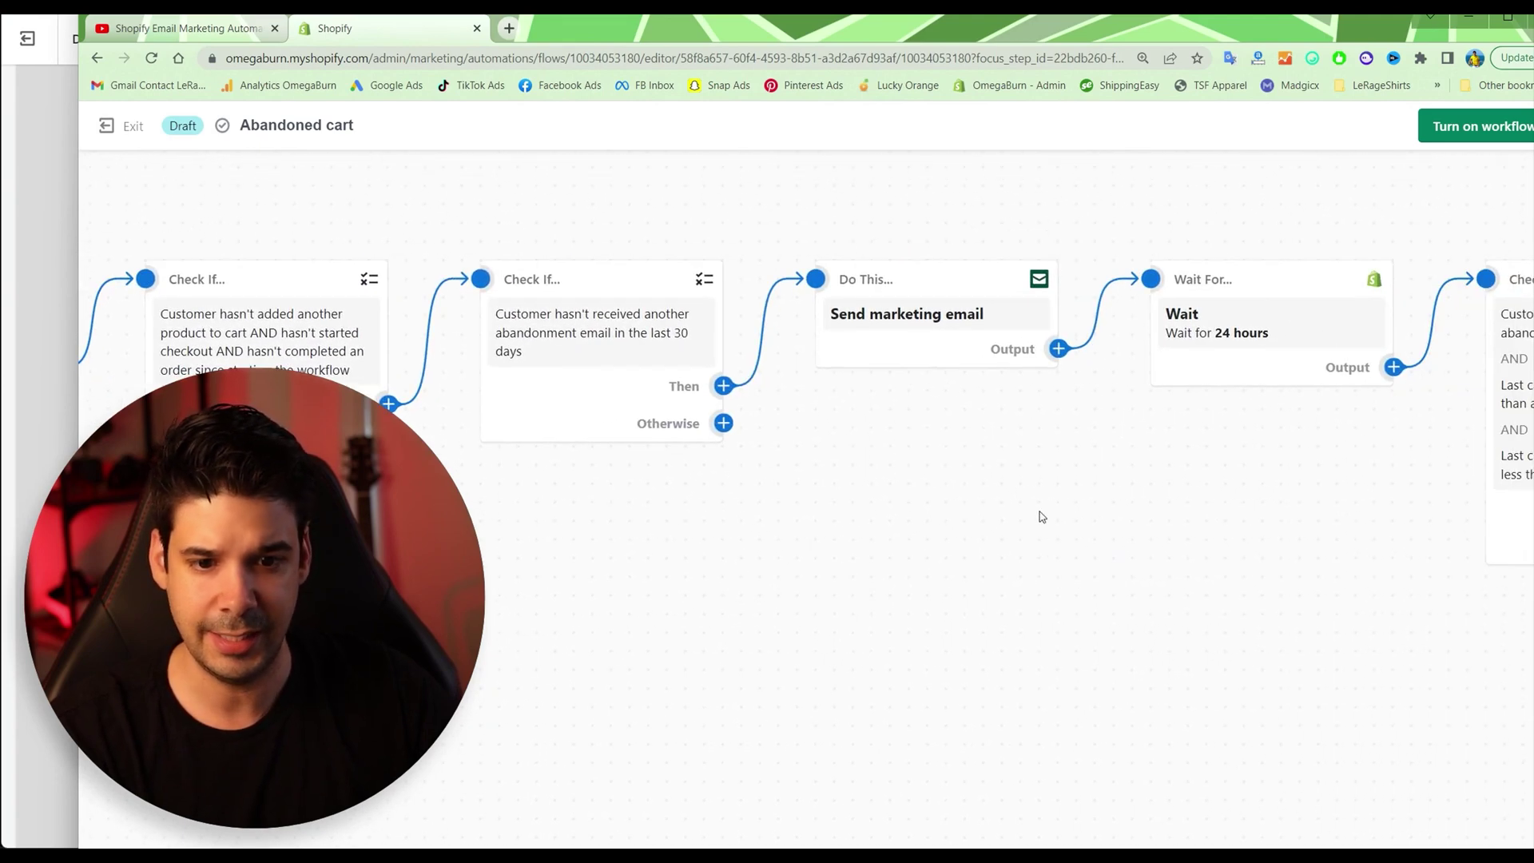
left_click(964, 322)
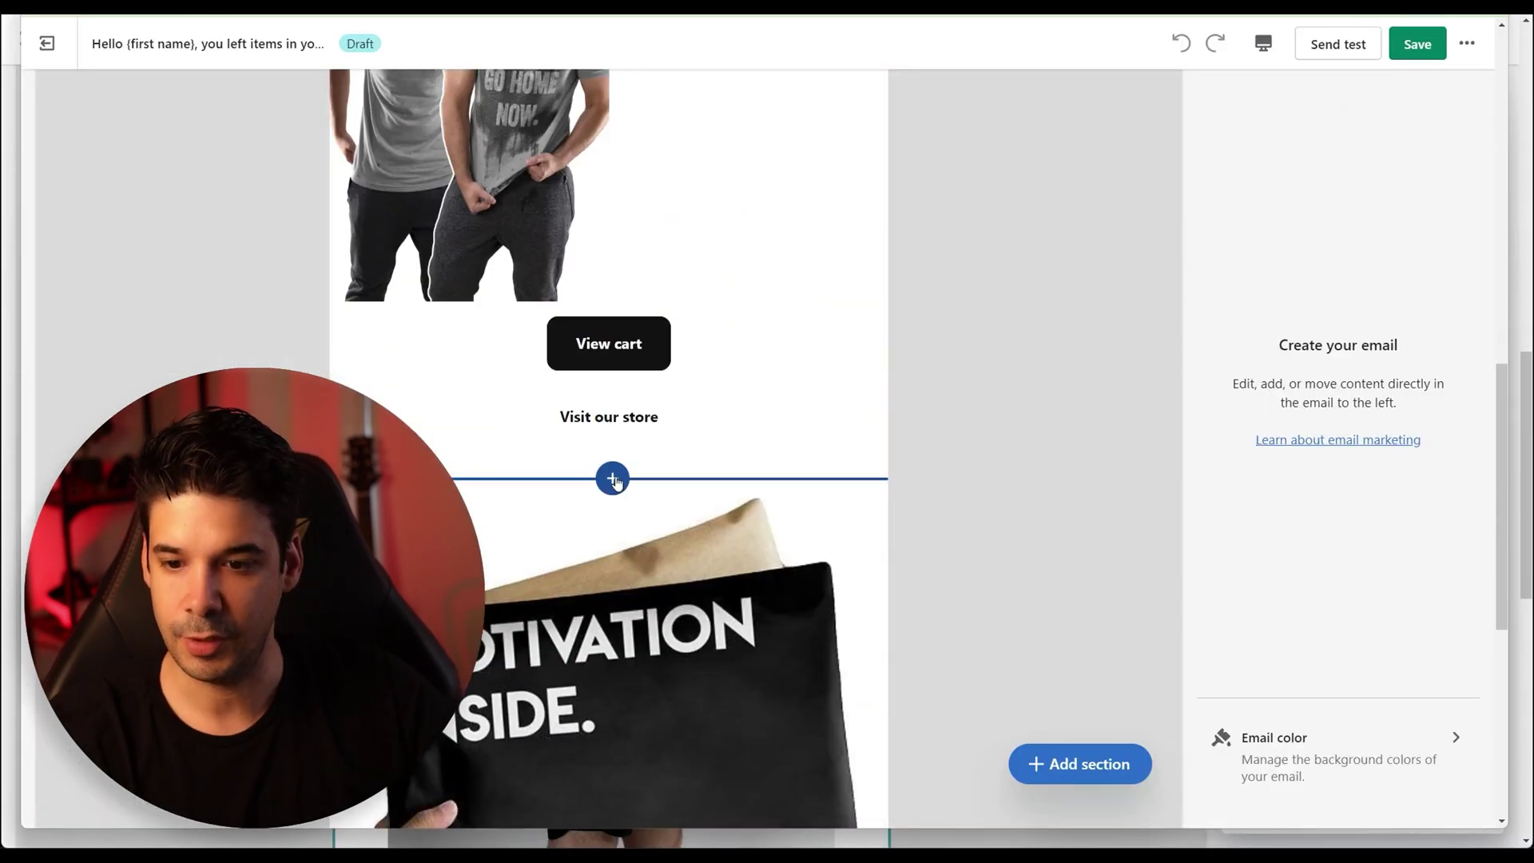
- Add an Abandoned cart section between the "Visit our store" link and the "Motivation Inside" image, and exit the email editor
left_click(610, 479)
scroll(704, 413, "down", 2)
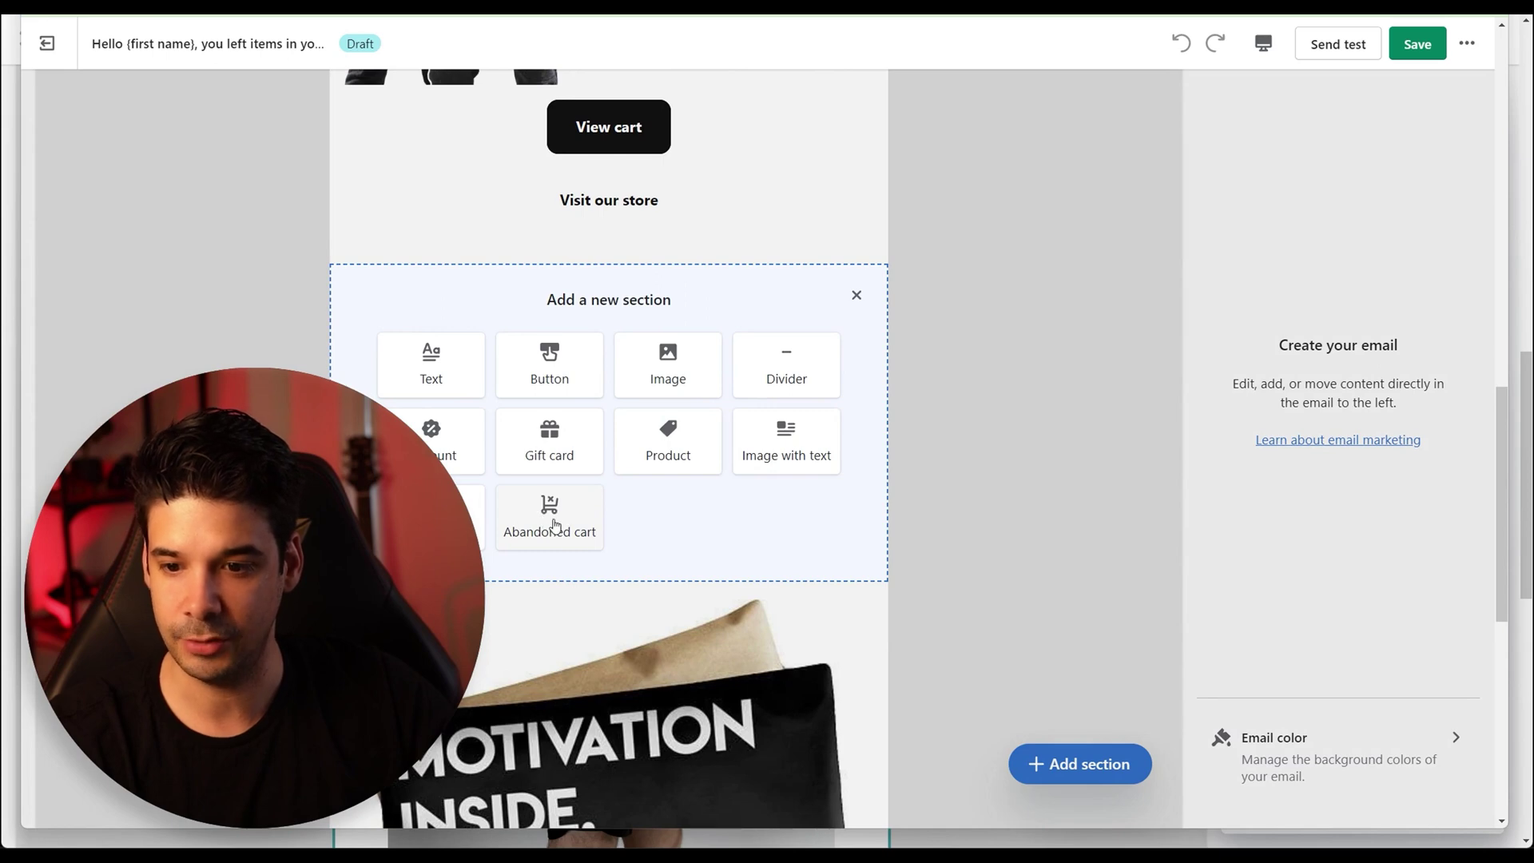
left_click(555, 525)
left_click(48, 44)
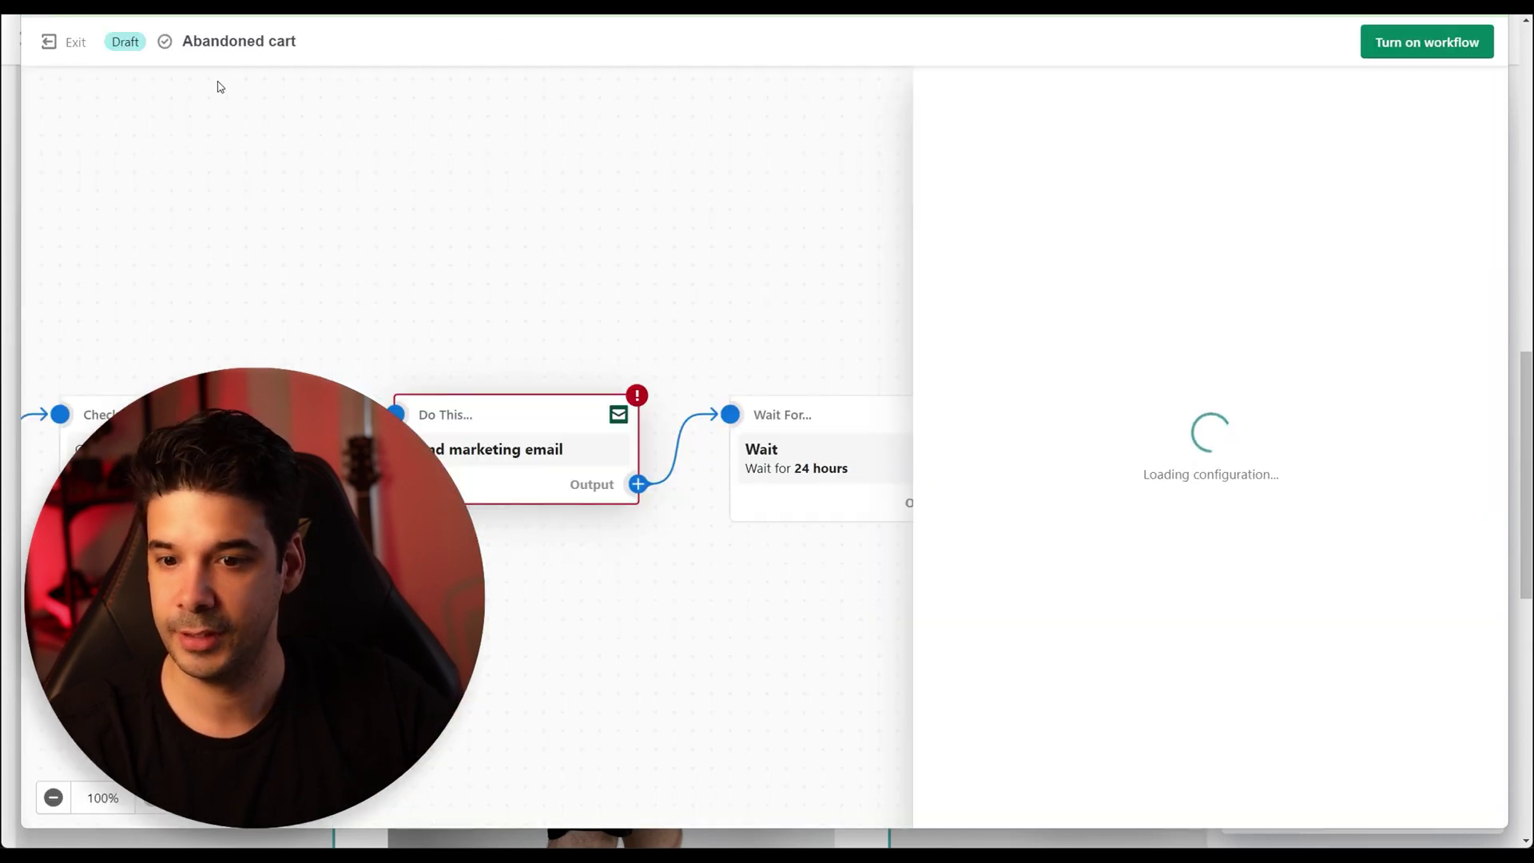
- Open the email of the Abandoned cart workflow's final Send marketing email action for editing
left_click(726, 199)
left_click_drag(1253, 263, 724, 181)
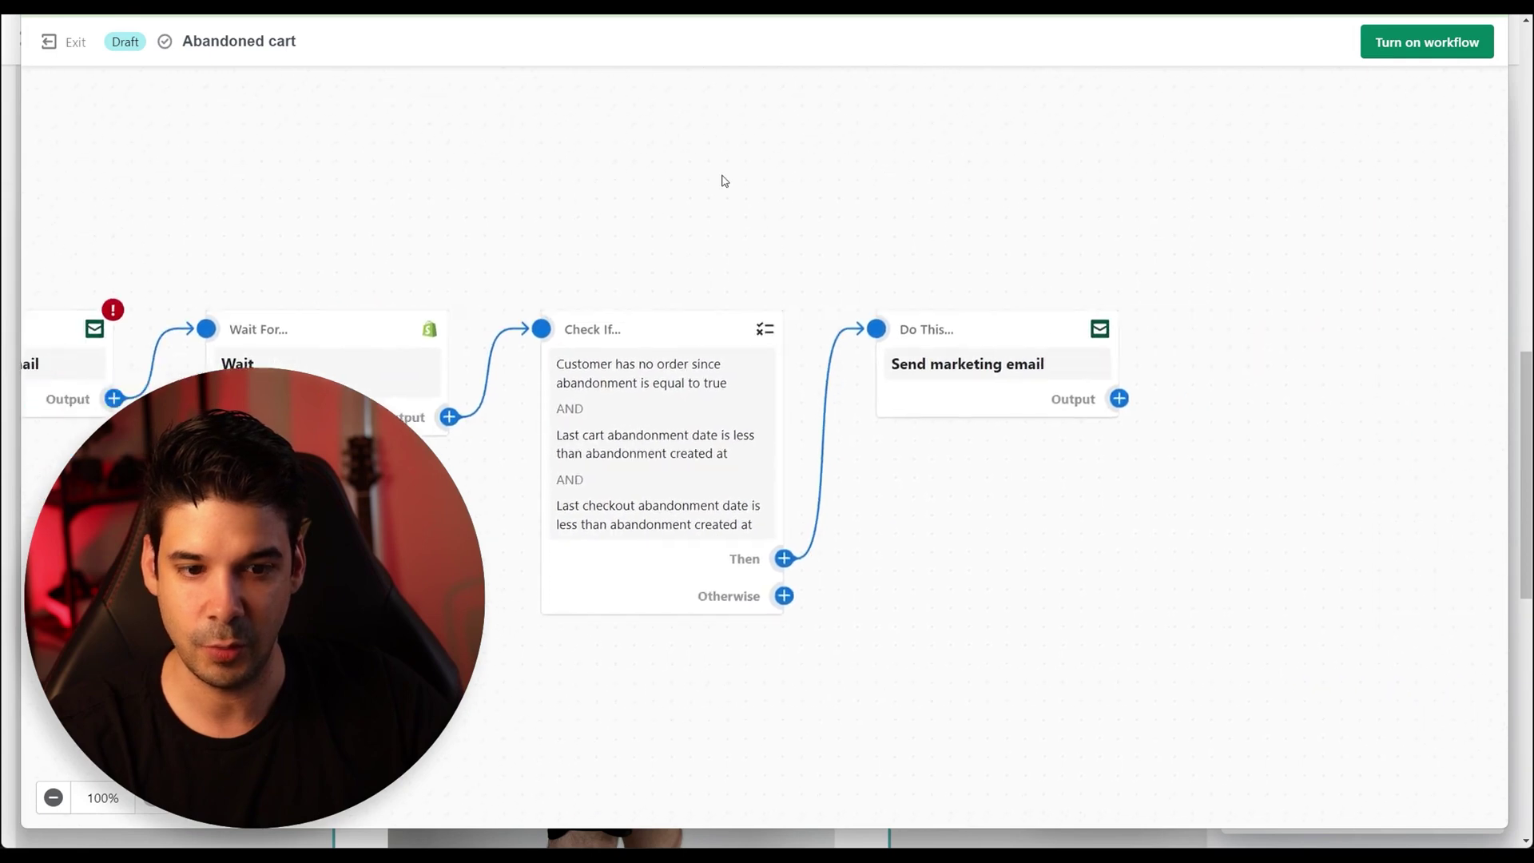
left_click(904, 374)
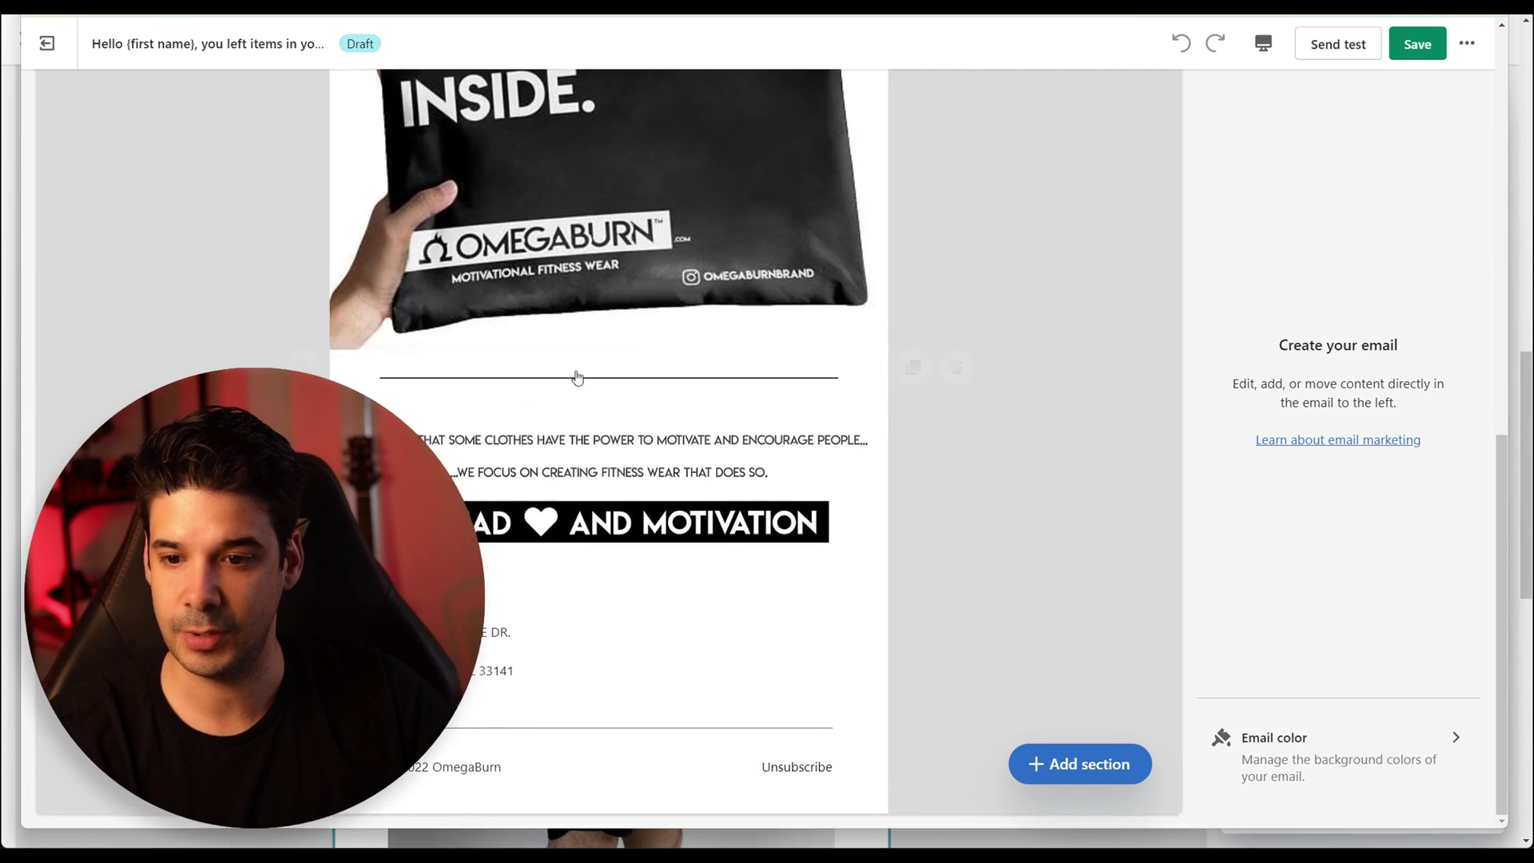
- Return to the "Did something catch your eye?" email and delete the Abandoned browse section below the "Check out these trending products" heading
left_click(613, 349)
left_click_drag(400, 619, 1336, 534)
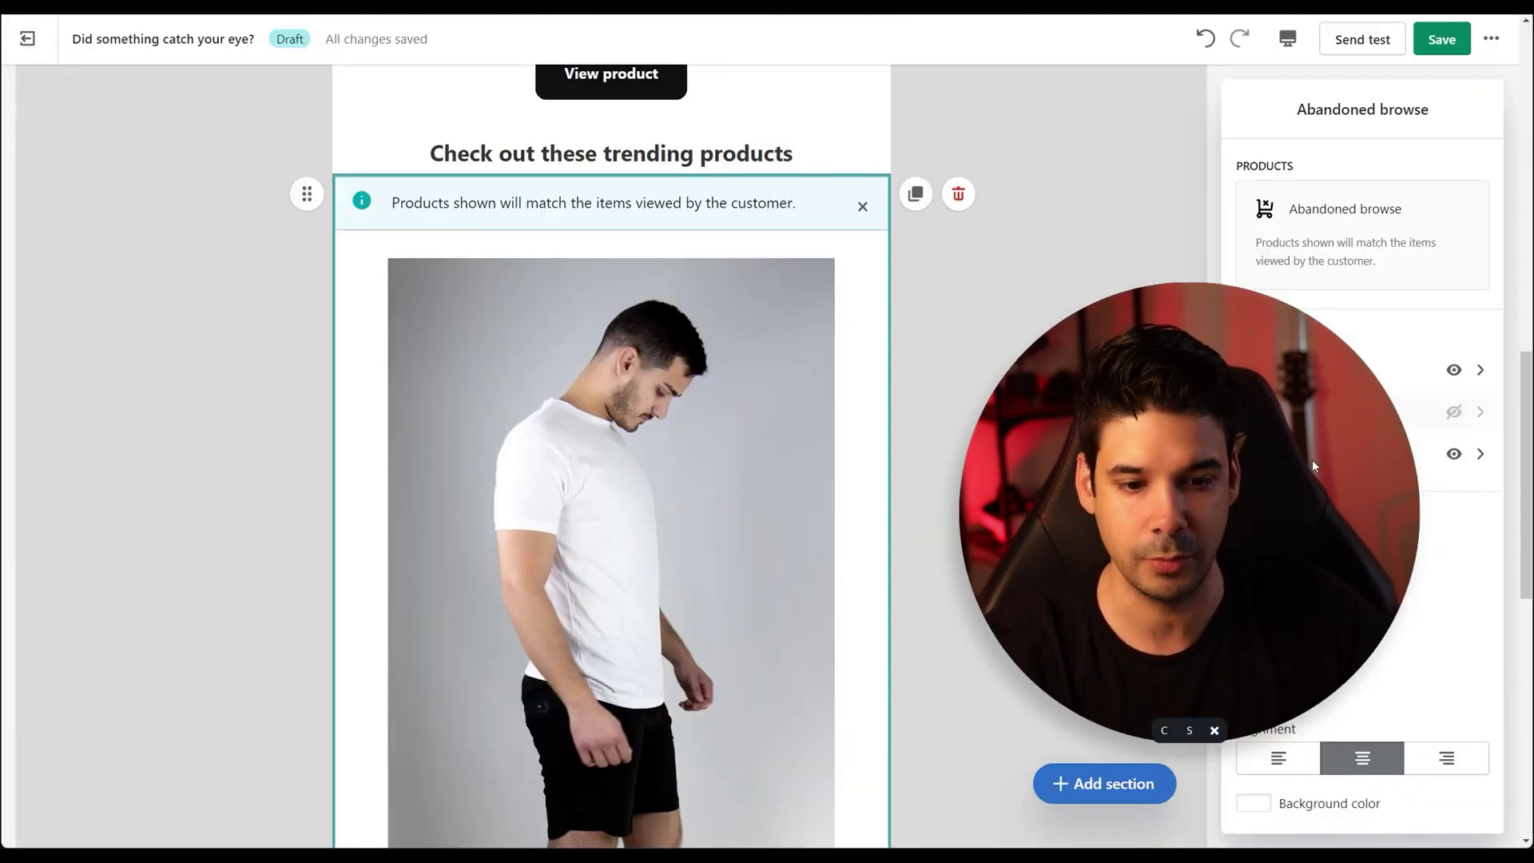
left_click_drag(1180, 532, 232, 616)
left_click(997, 538)
scroll(905, 441, "up", 5)
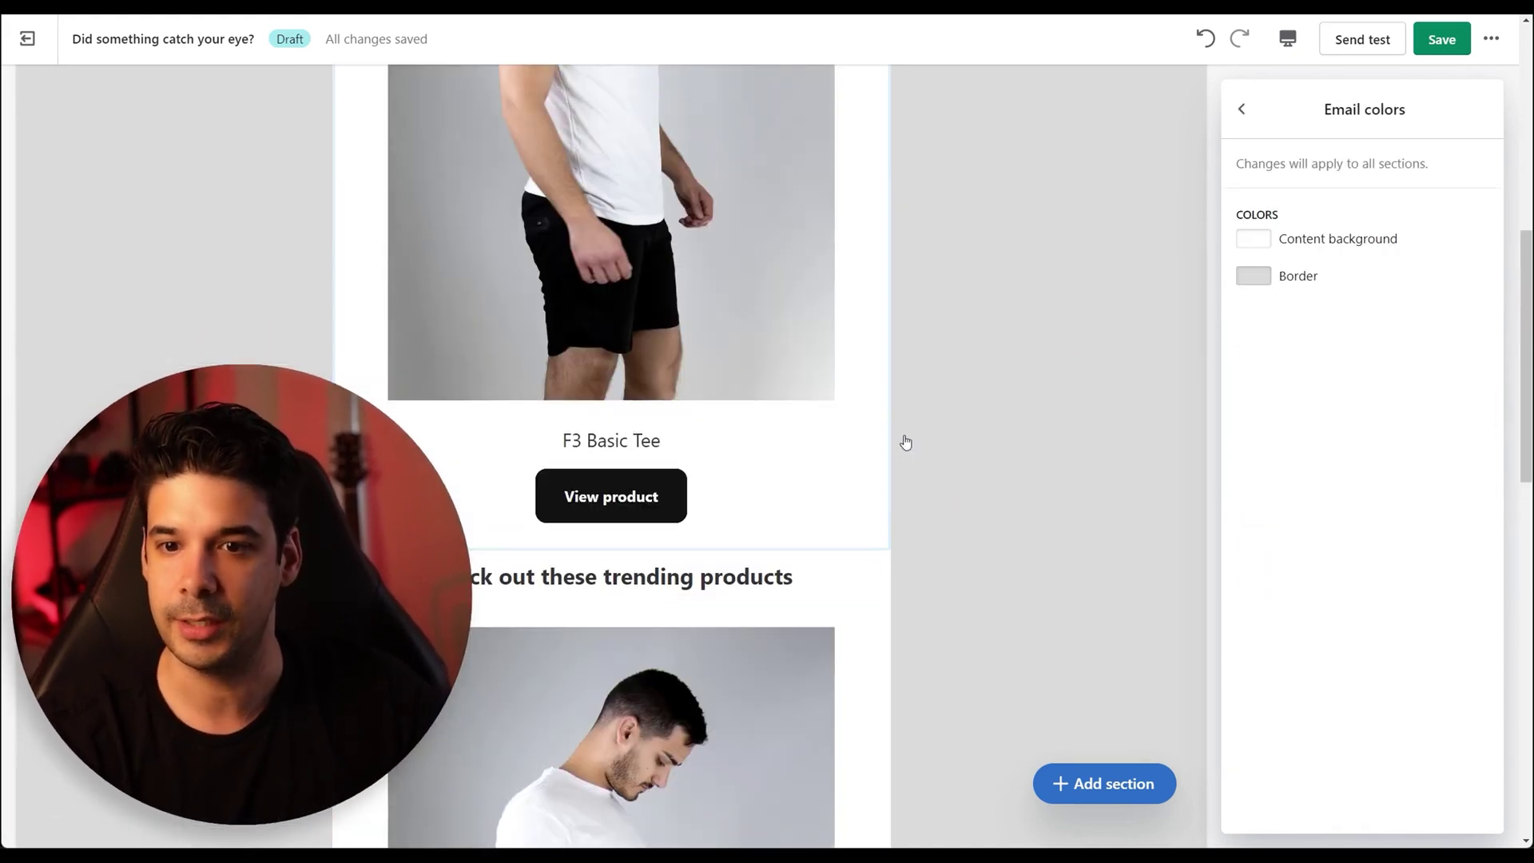
scroll(760, 315, "down", 1)
scroll(839, 370, "up", 5)
scroll(900, 678, "down", 5)
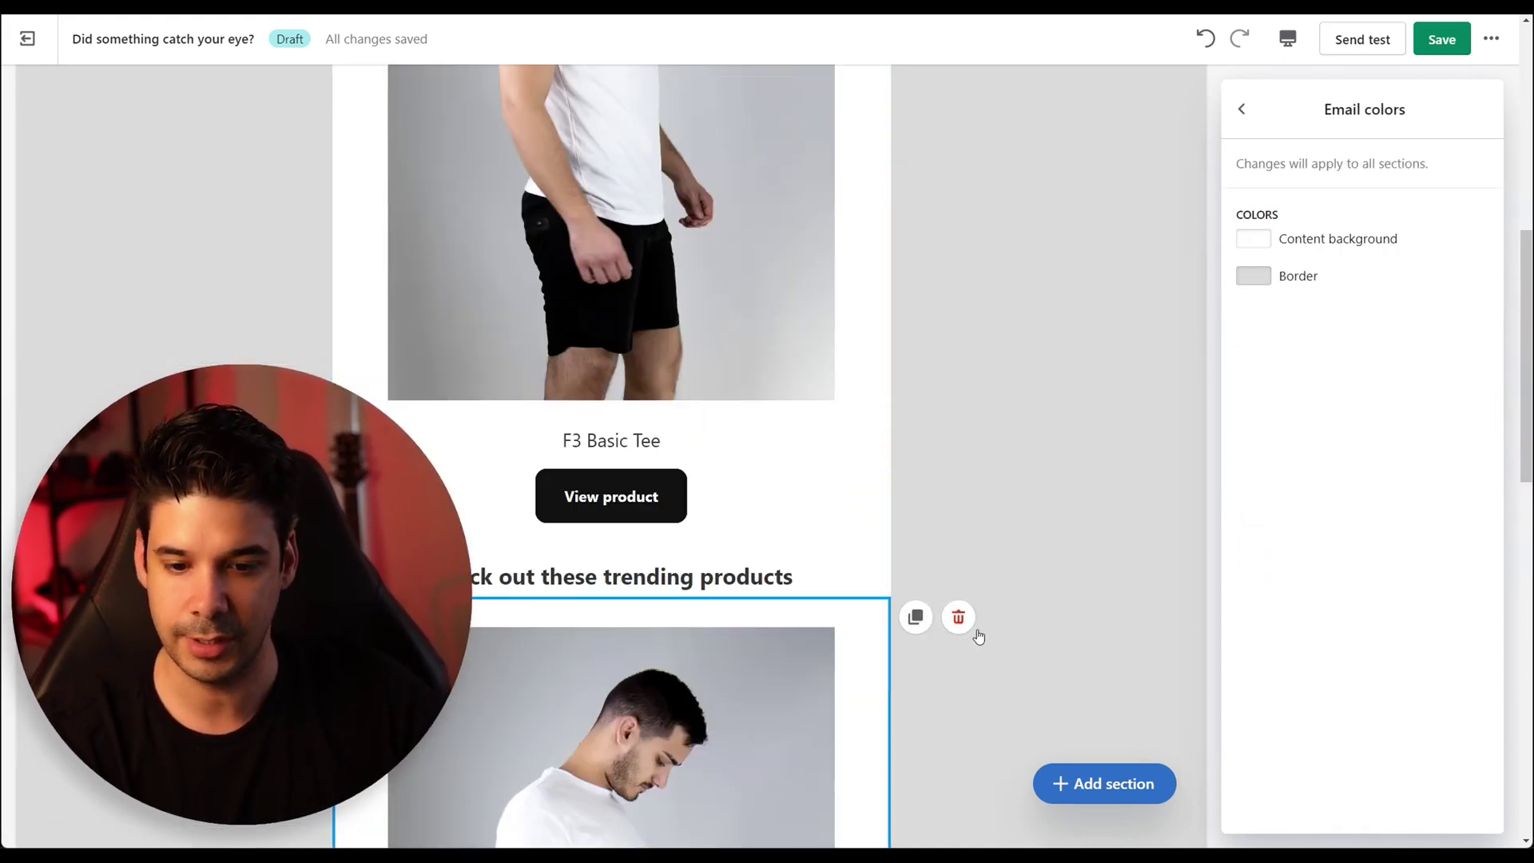
left_click(958, 569)
- Check the "Did something catch your eye?" email's layout from header to footer and save it
scroll(964, 603, "up", 5)
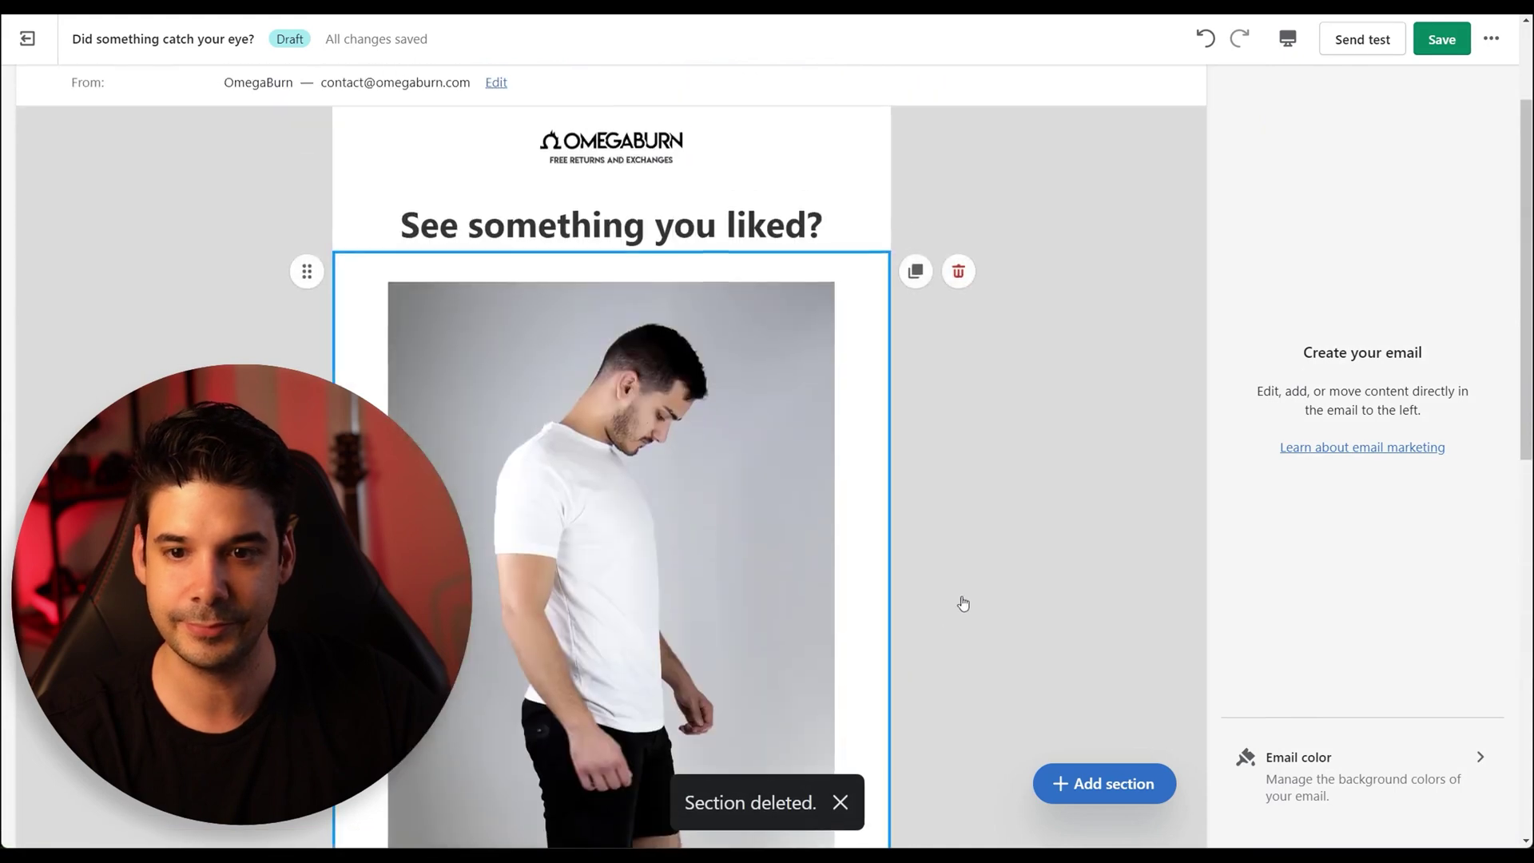
scroll(943, 369, "down", 10)
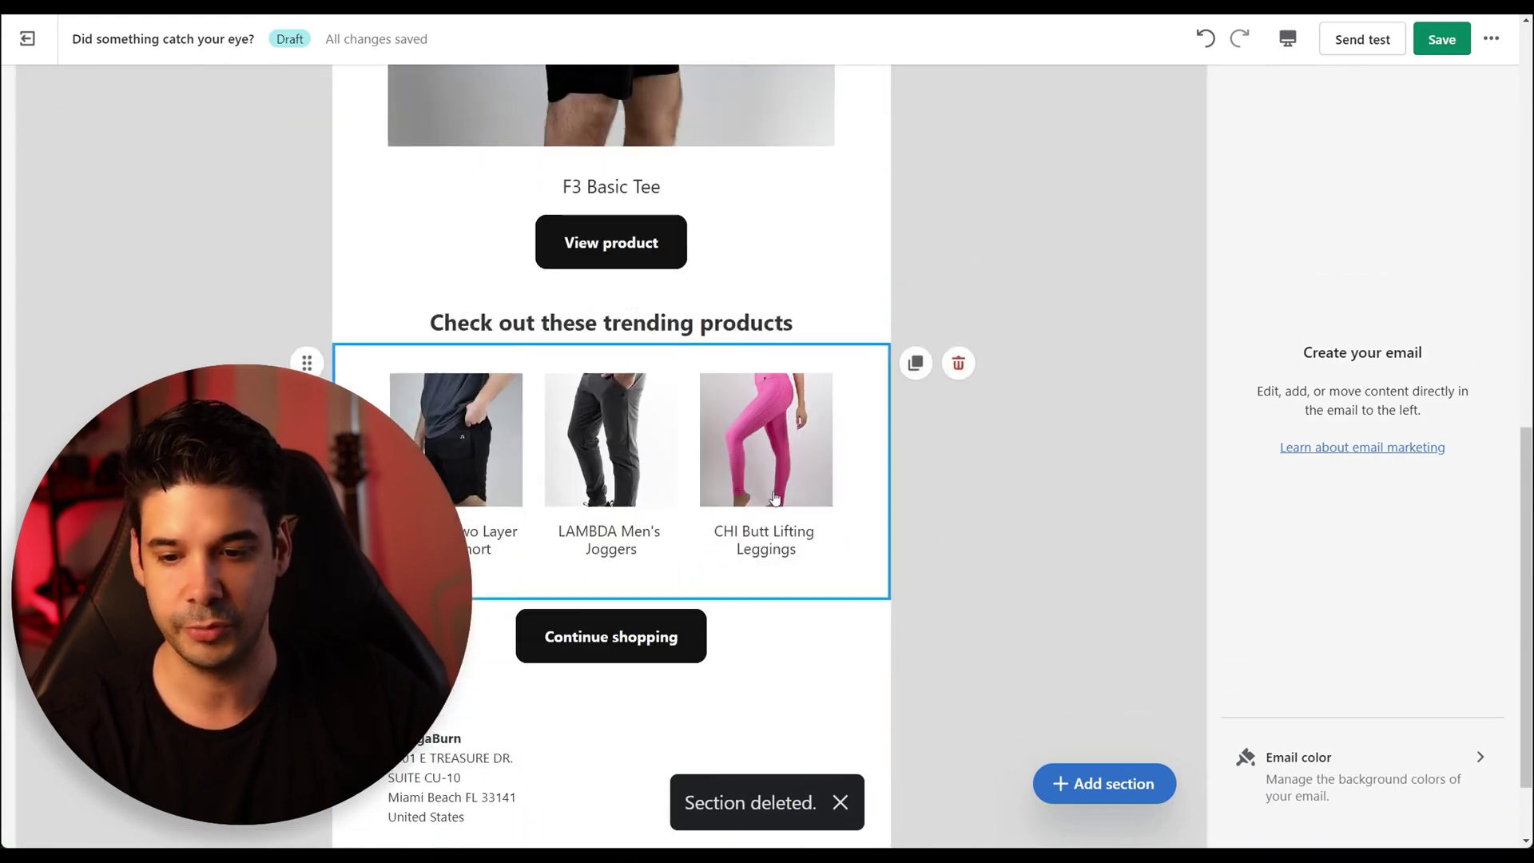
scroll(912, 290, "up", 10)
scroll(911, 290, "up", 1)
left_click(1441, 39)
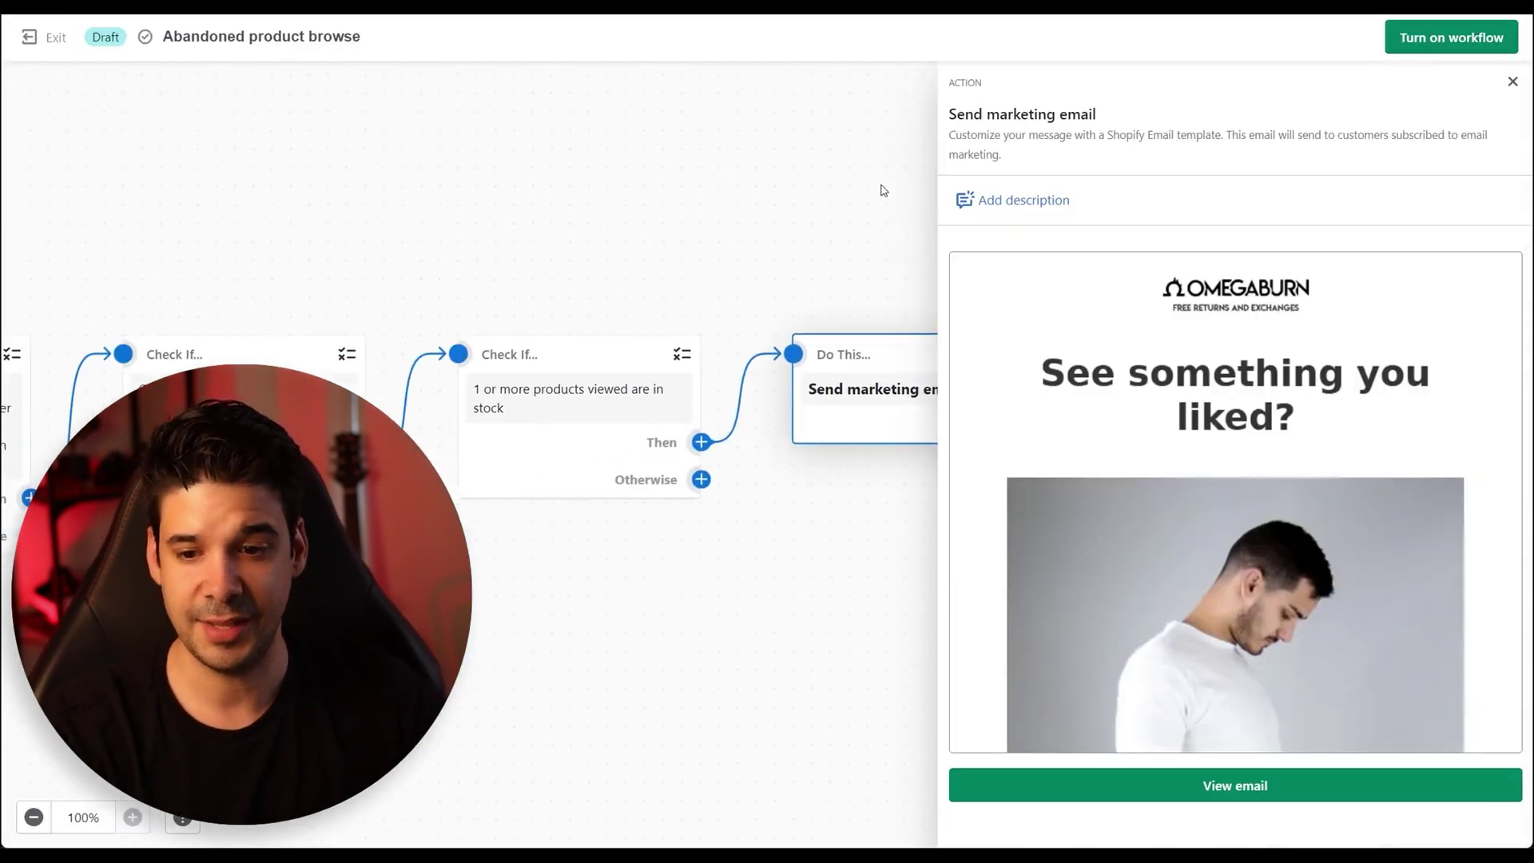
- Close the Send marketing email action's details and review the Abandoned product browse workflow from its start trigger through its conditions
scroll(411, 191, "left", 13)
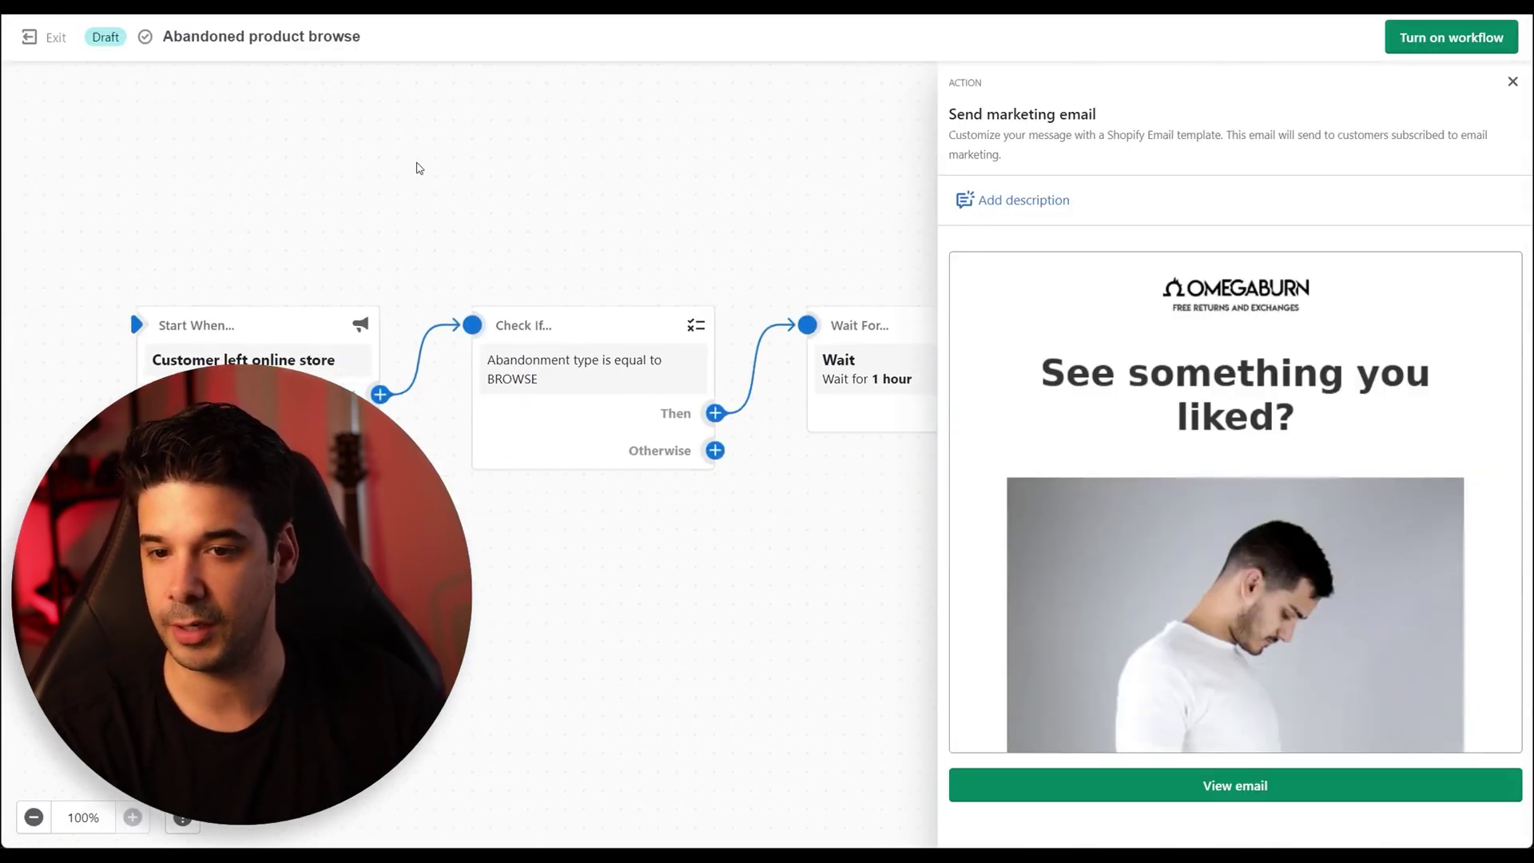
left_click(1512, 83)
scroll(709, 154, "down", 3)
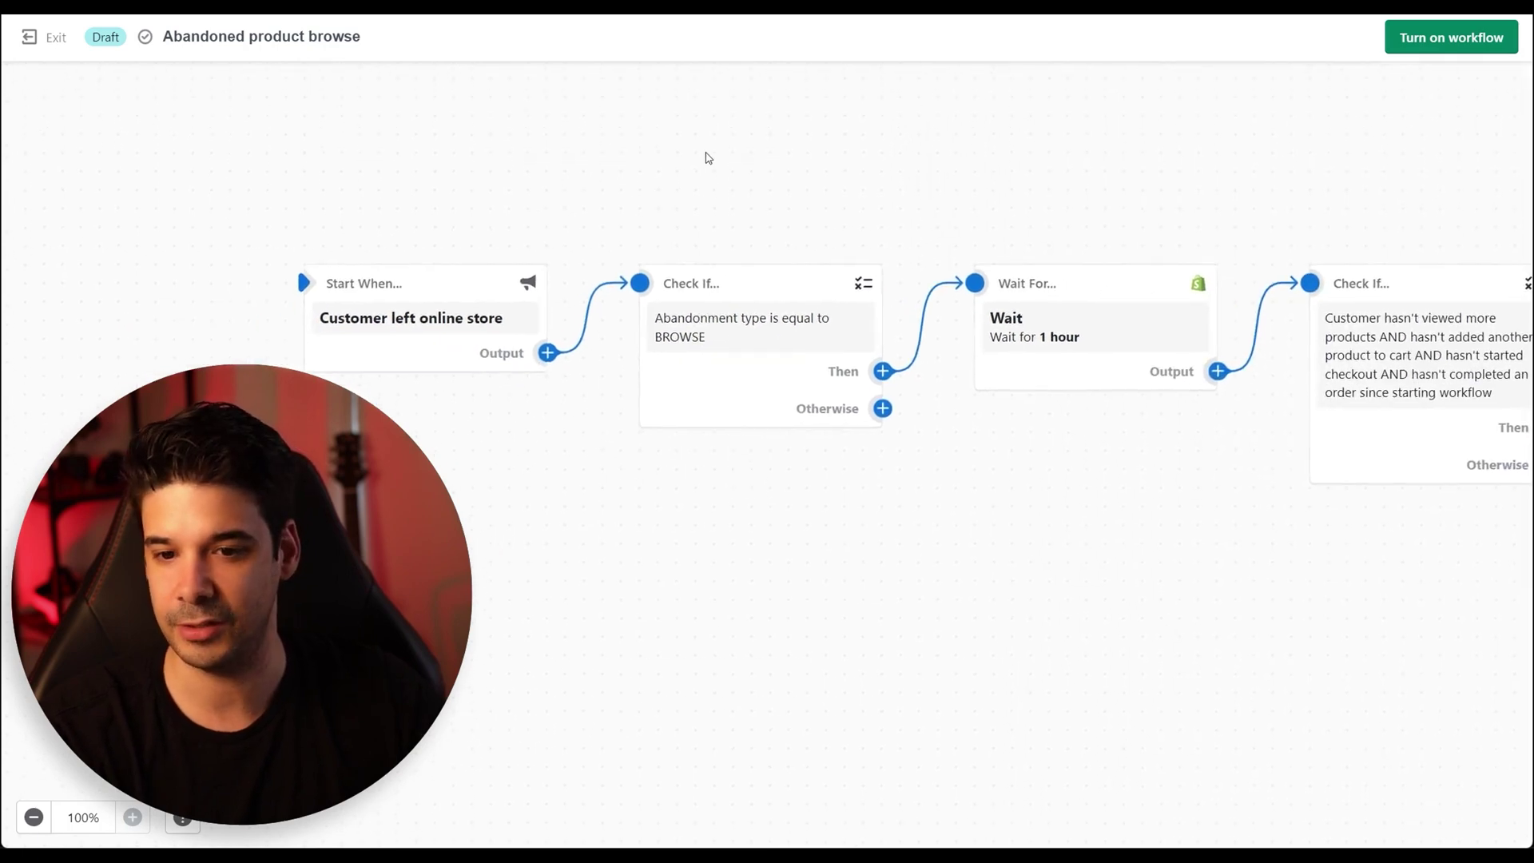
left_click_drag(1095, 157, 652, 171)
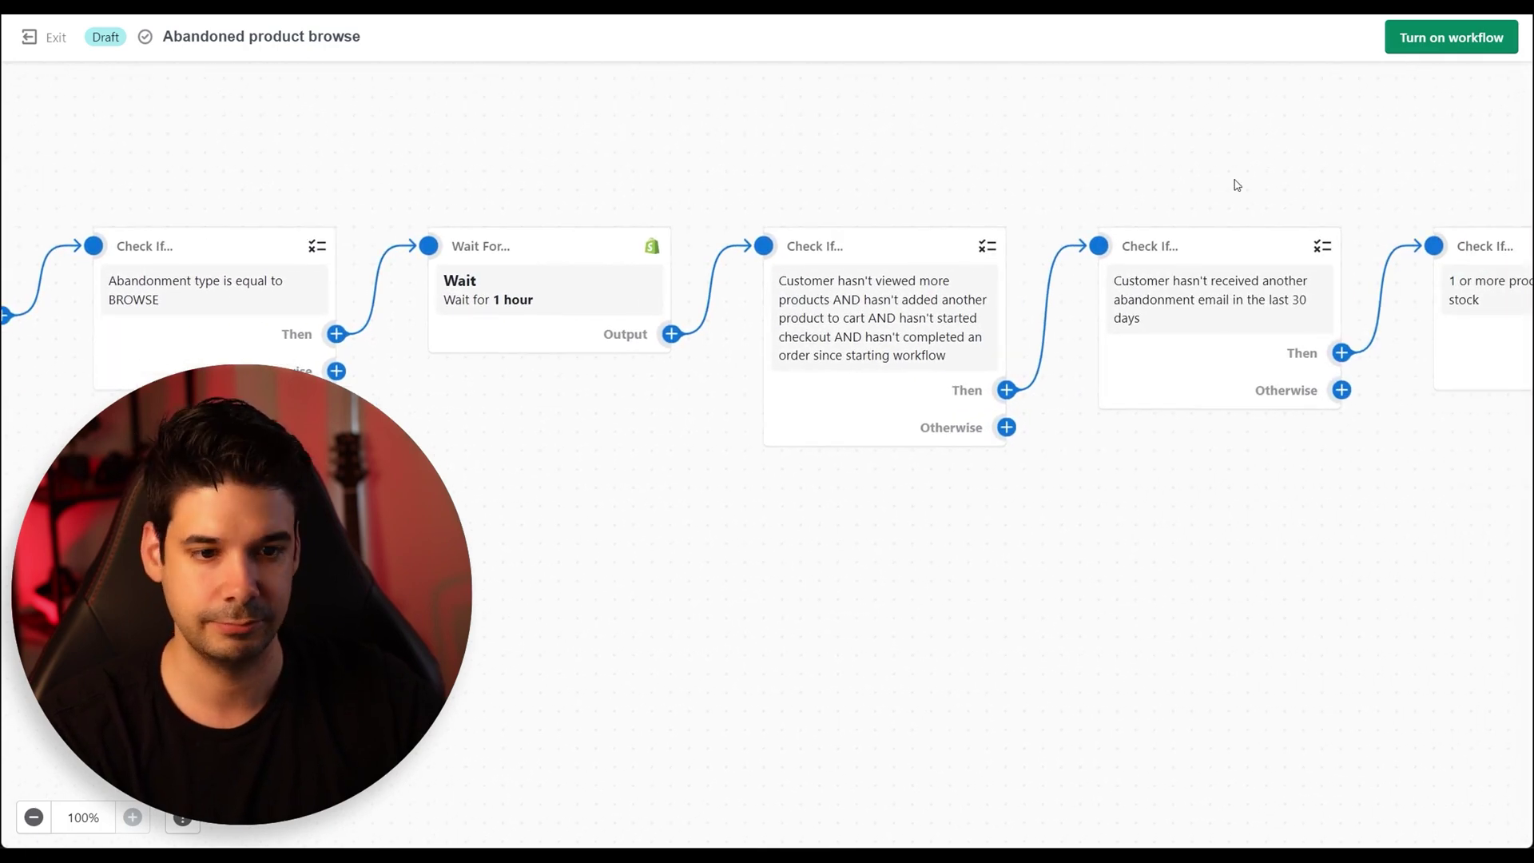
left_click_drag(1237, 184, 791, 178)
scroll(780, 165, "right", 5)
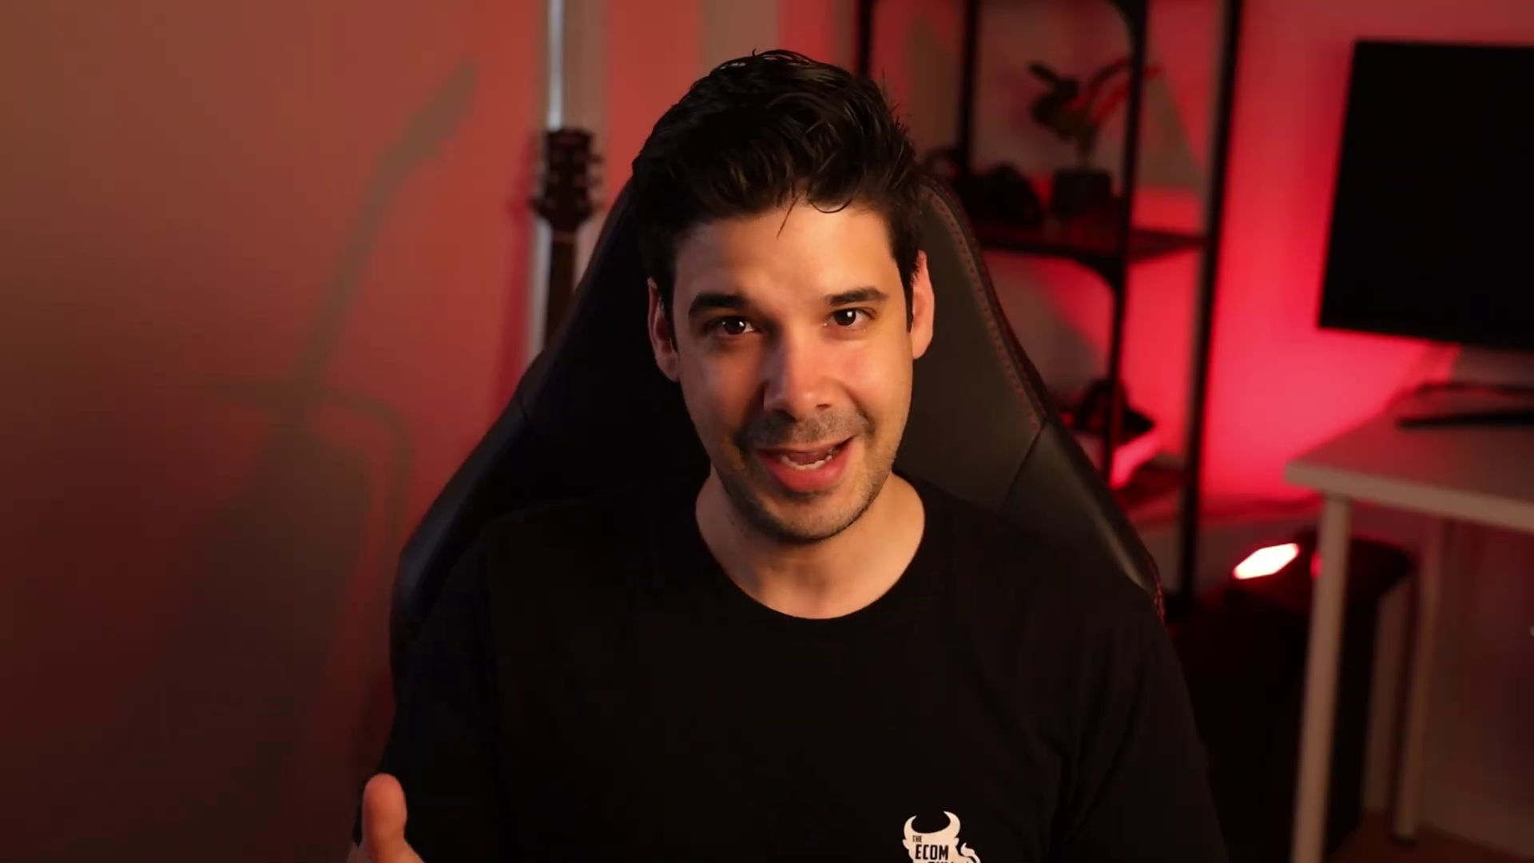